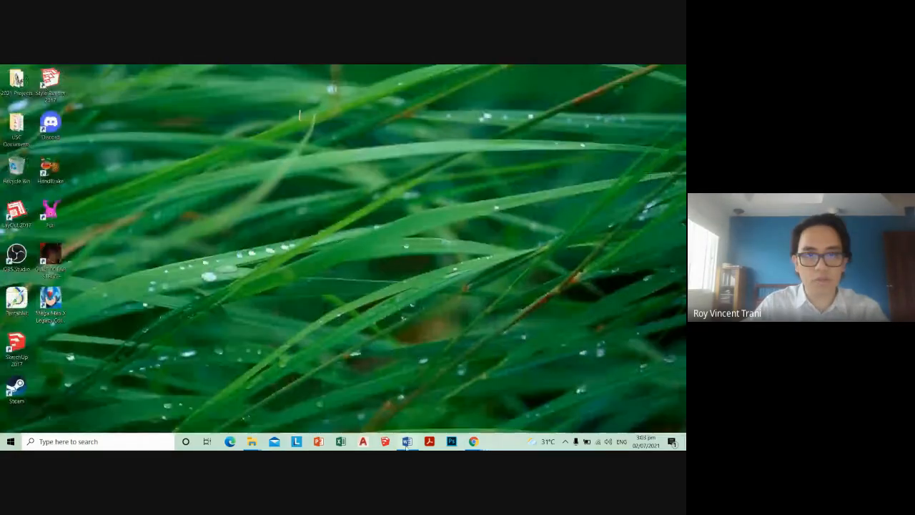
Step: Switch to the CHEMICAL ENGINEERING1 document in Word and locate the Main Workspace and Basic Commands sections
left_click(407, 442)
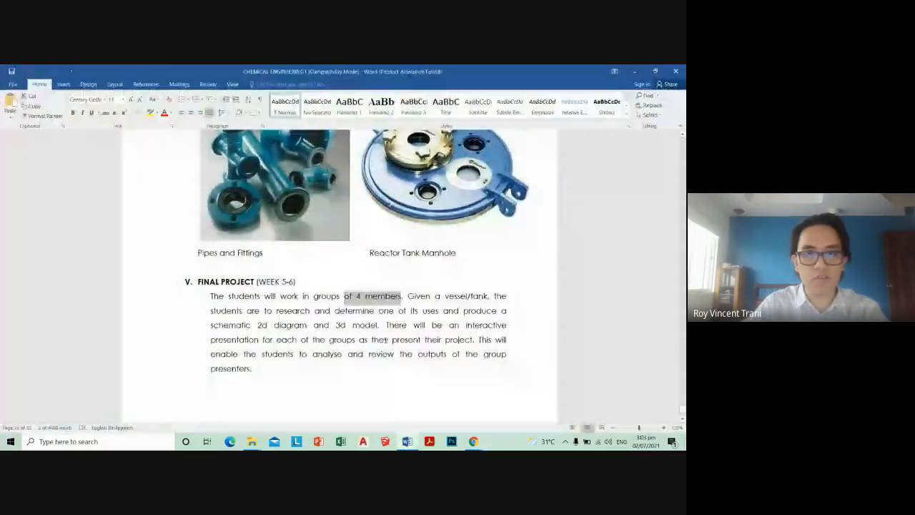
scroll(385, 364, "up", 15)
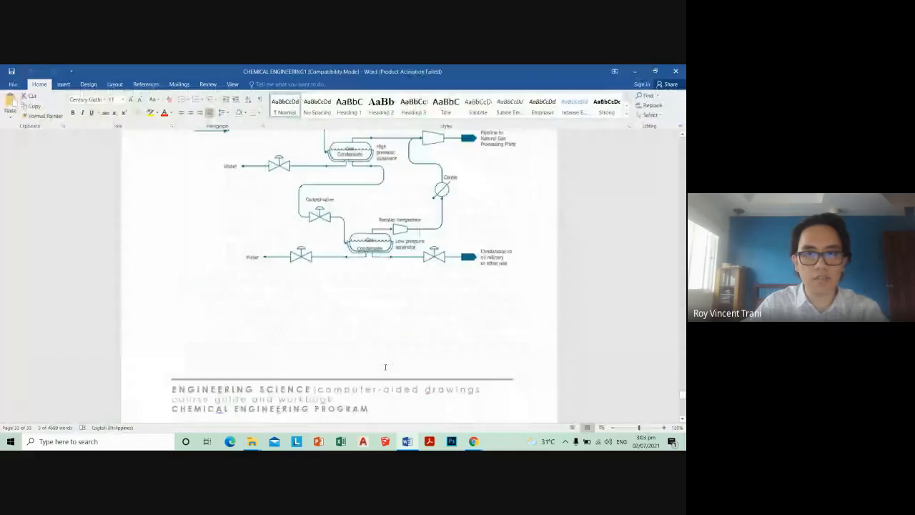
scroll(385, 367, "down", 6)
scroll(385, 368, "up", 3)
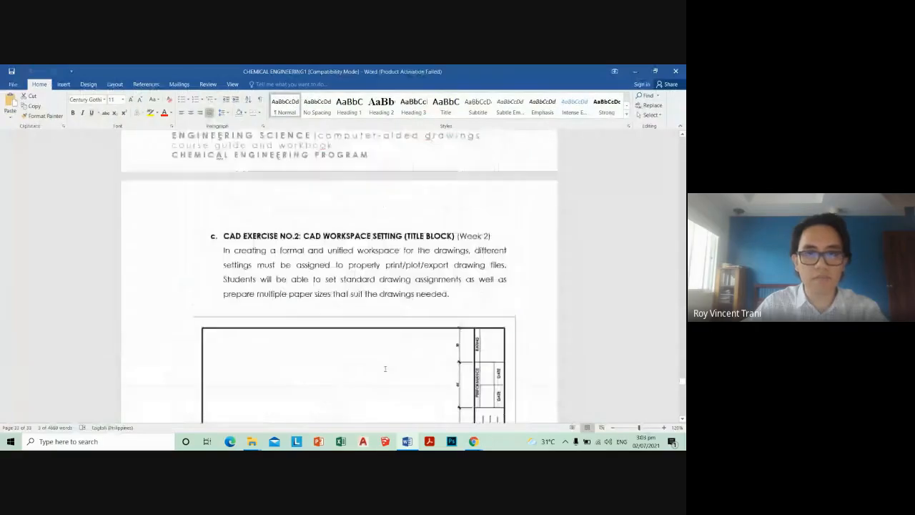
scroll(384, 368, "down", 15)
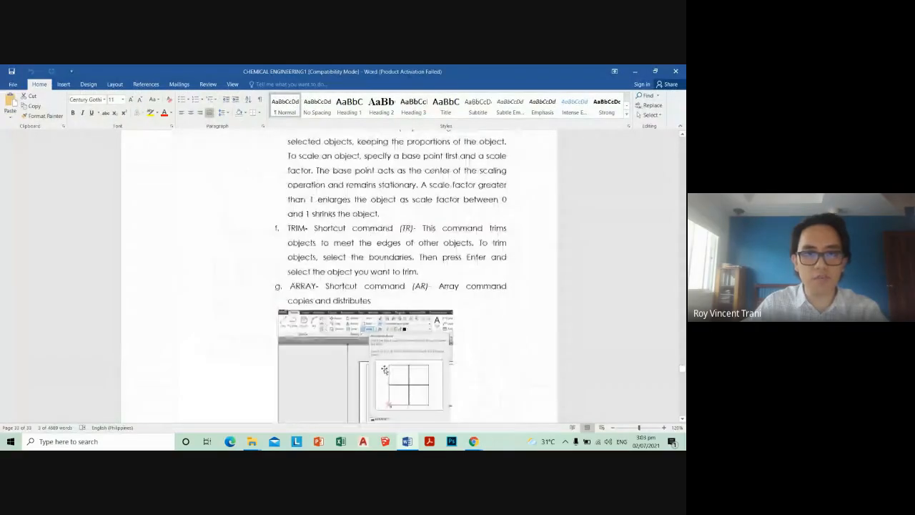
scroll(385, 370, "up", 15)
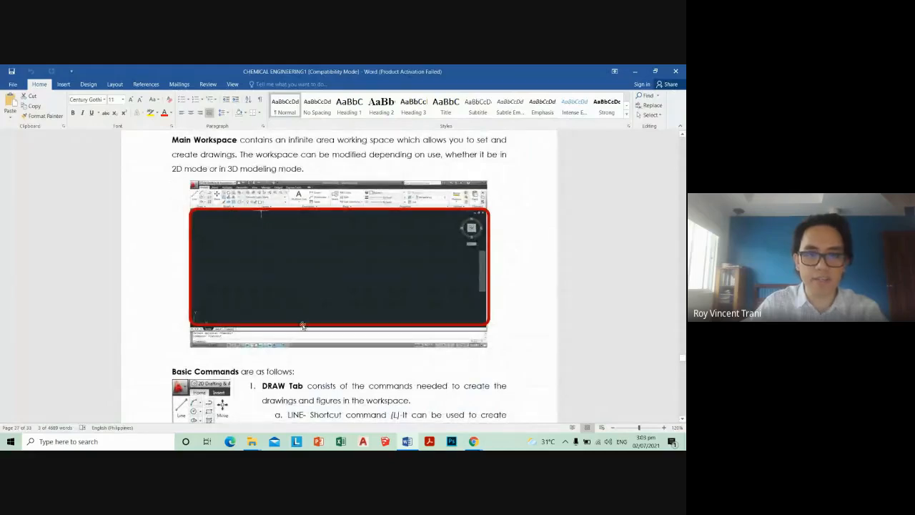
Step: Read through the Basic Commands descriptions for drawing and modifying, from LINE through ARRAY
scroll(492, 246, "down", 3)
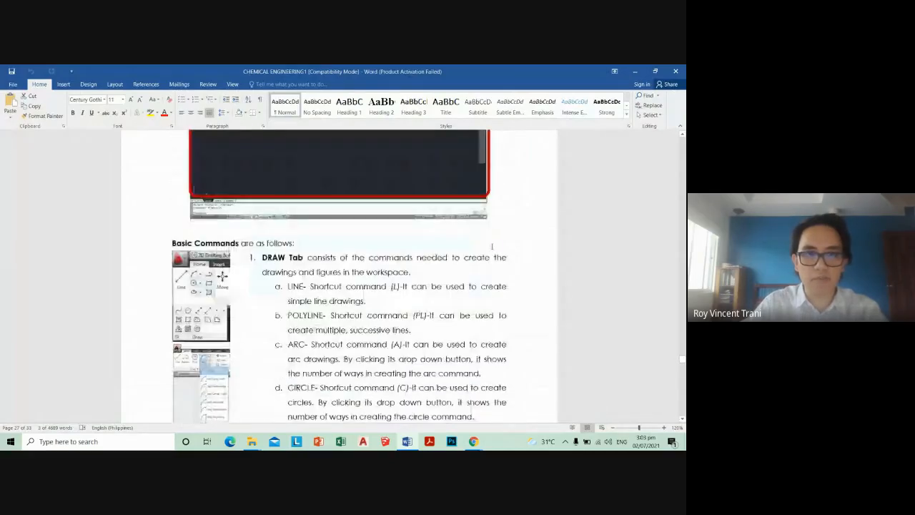
scroll(318, 273, "down", 1)
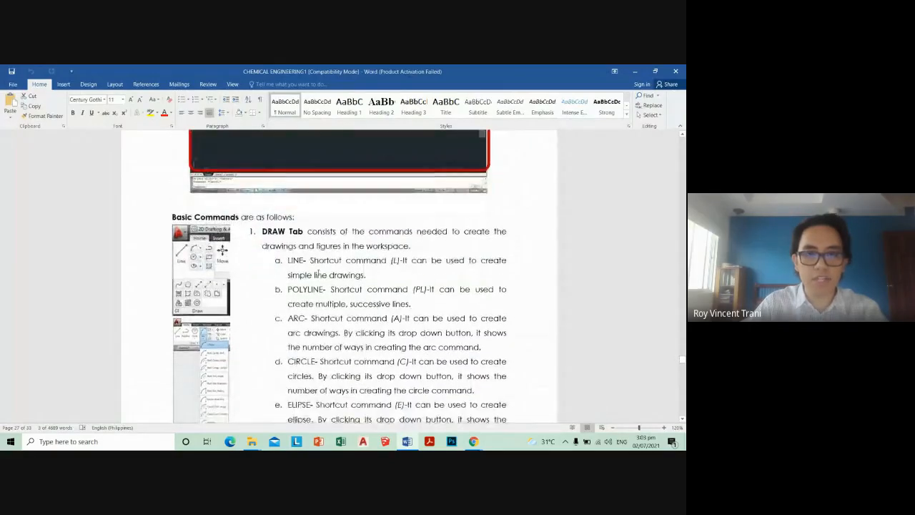
scroll(317, 273, "down", 2)
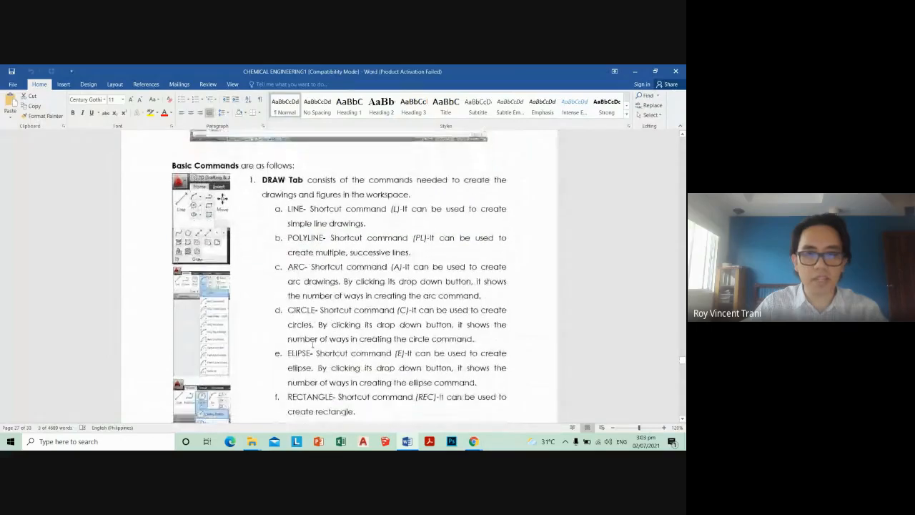
scroll(312, 344, "down", 1)
scroll(313, 345, "down", 3)
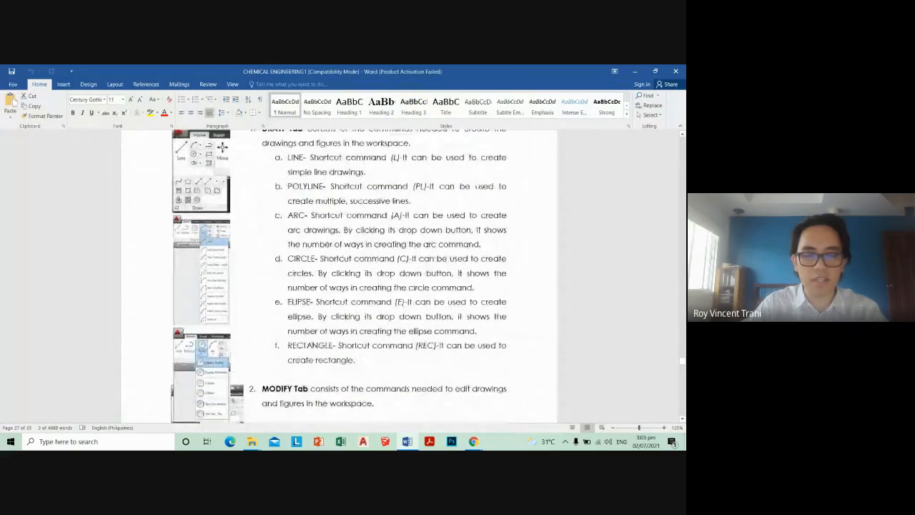
scroll(264, 338, "down", 9)
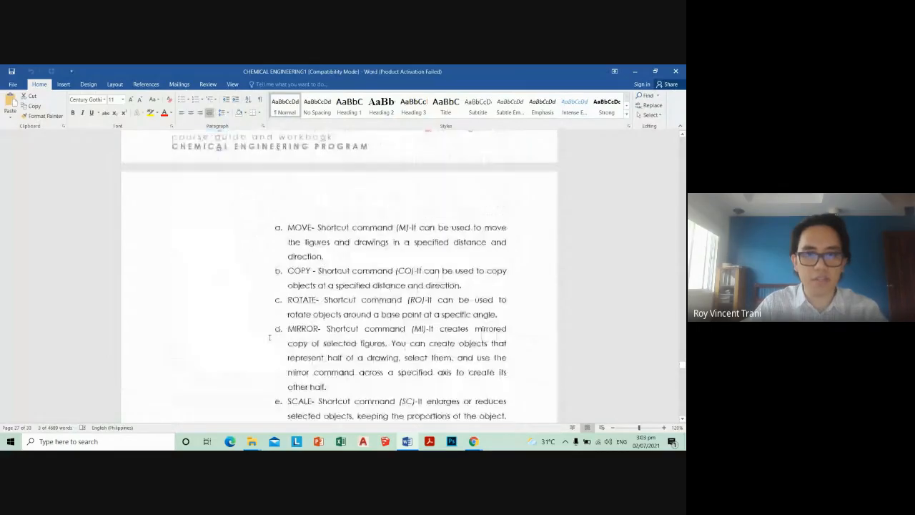
scroll(269, 337, "down", 15)
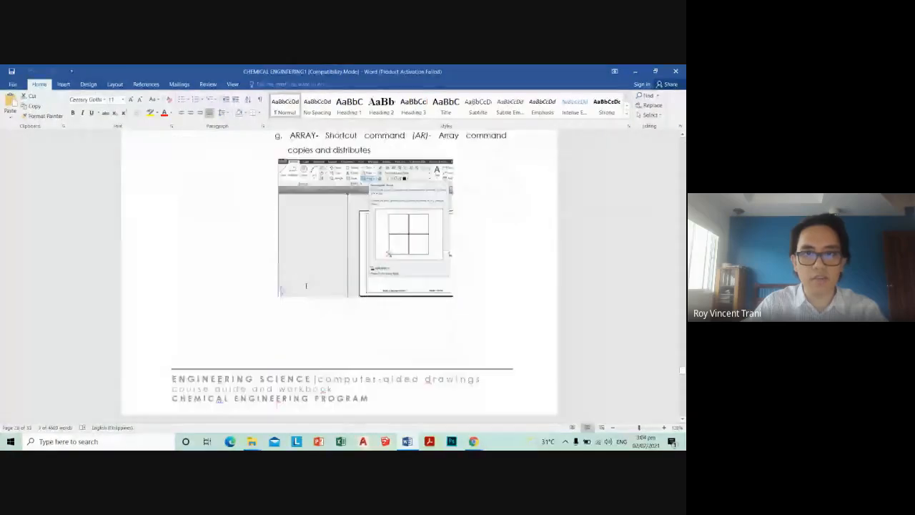
scroll(340, 279, "up", 1)
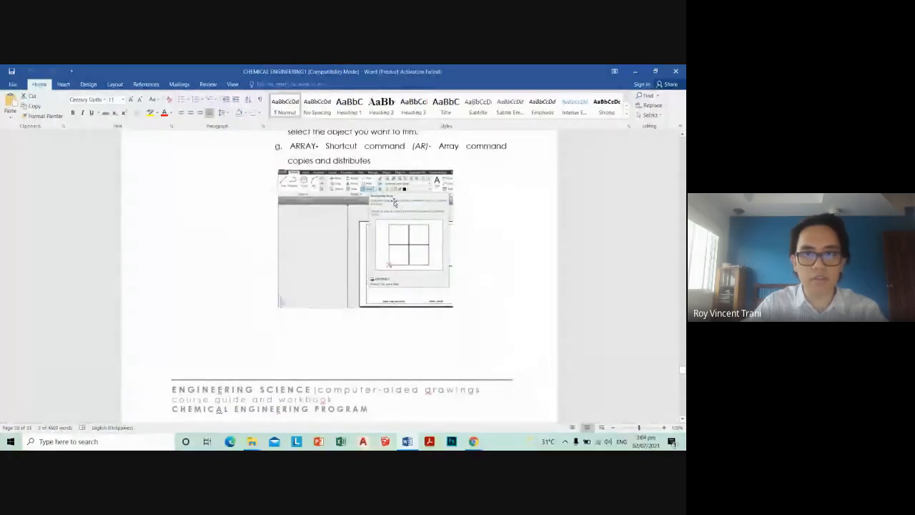
scroll(421, 250, "up", 1)
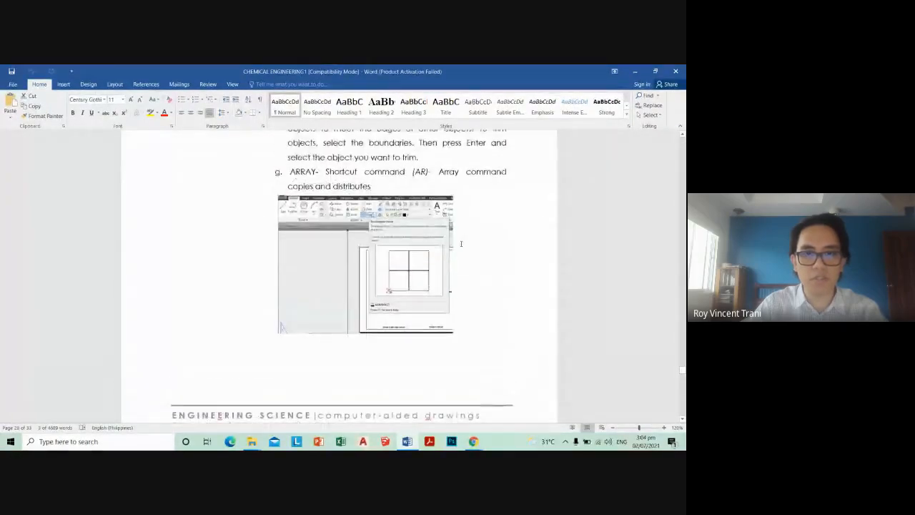
Step: Examine the line and circle figures of CAD Exercise No.1: Basic Command Applications, and minimize the document
scroll(460, 250, "down", 6)
scroll(458, 264, "down", 7)
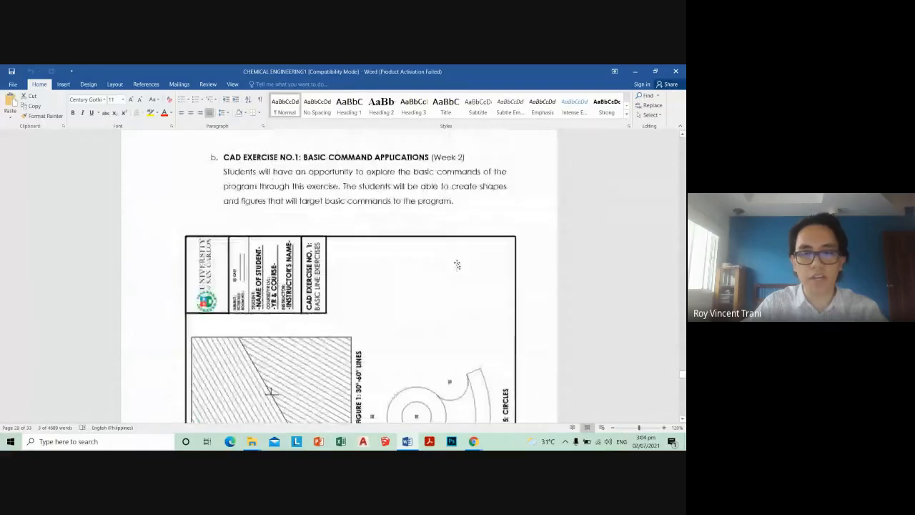
scroll(458, 265, "down", 15)
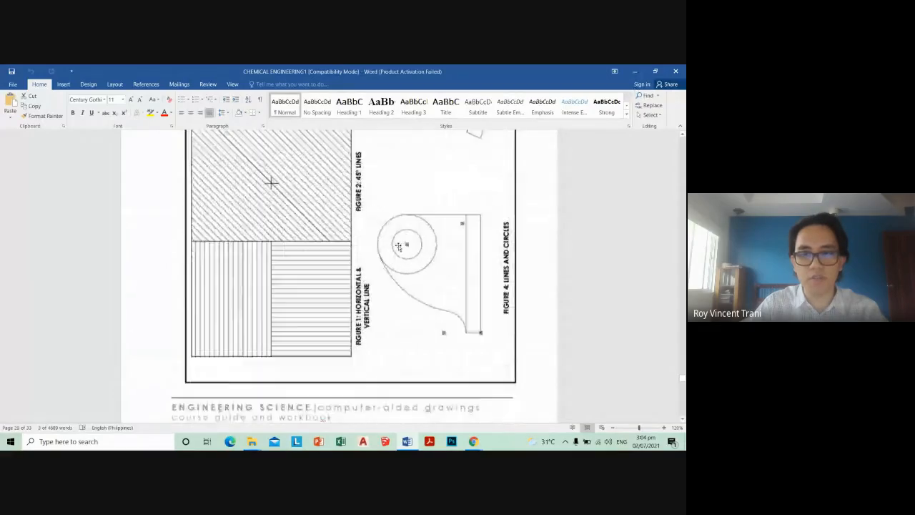
left_click(613, 427)
left_click(613, 427)
scroll(473, 266, "up", 7)
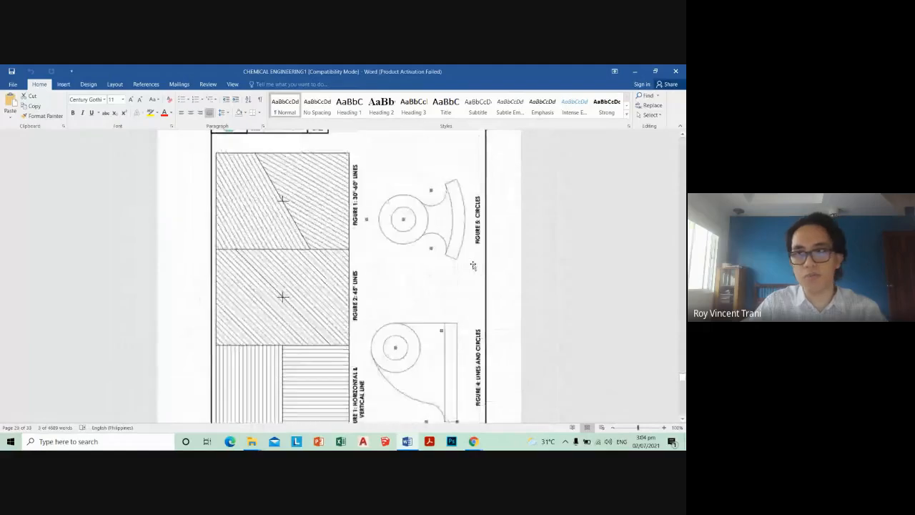
left_click(634, 71)
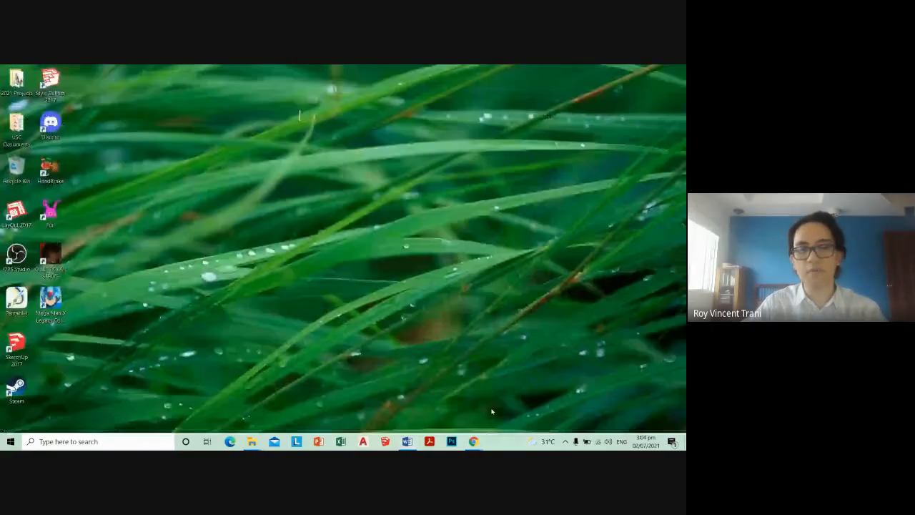
Step: Switch to AutoCAD and open the recent drawing Subdivision Design
left_click(365, 441)
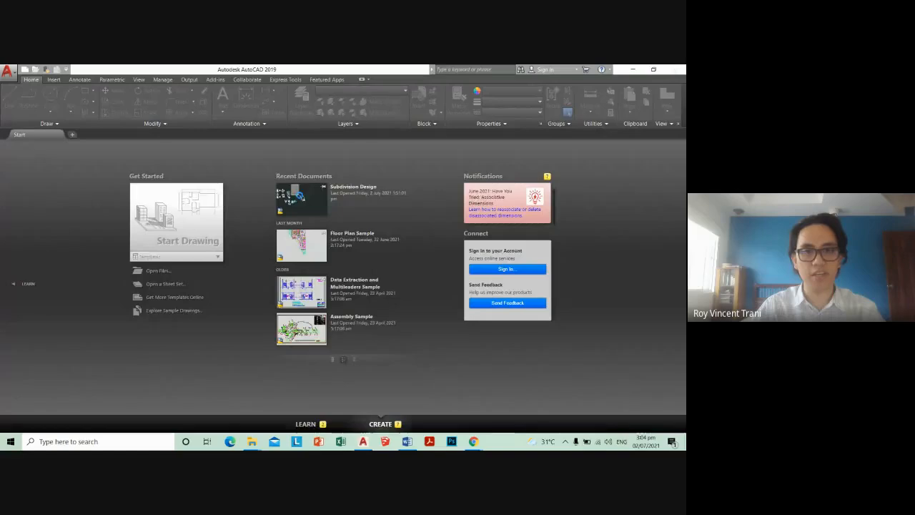
left_click(303, 201)
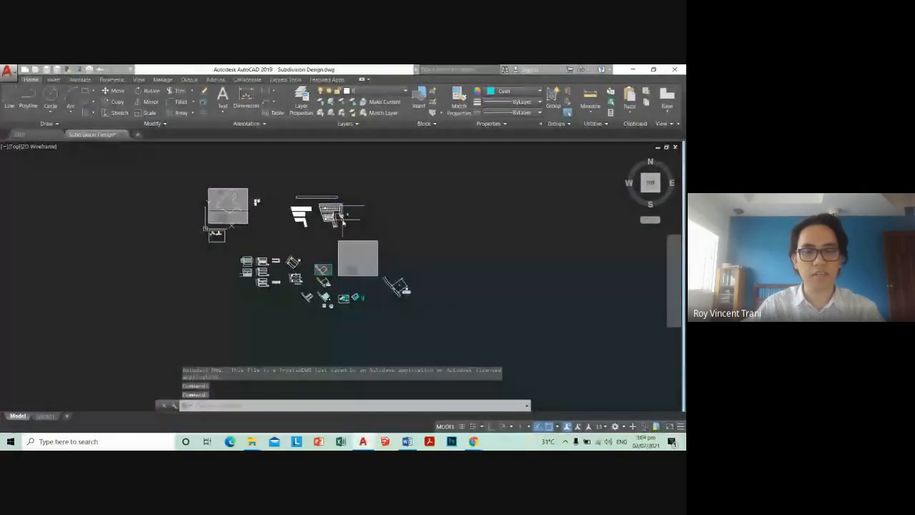
scroll(411, 227, "up", 3)
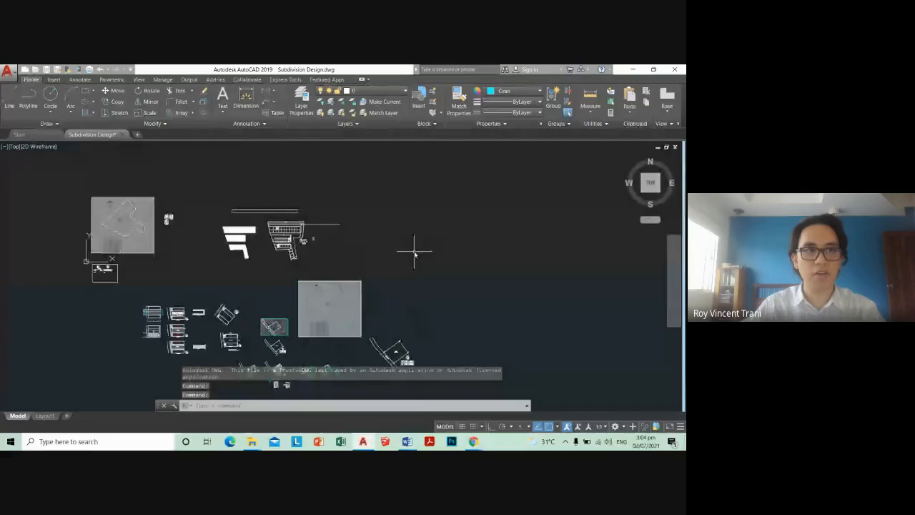
middle_click_drag(432, 247, 360, 255)
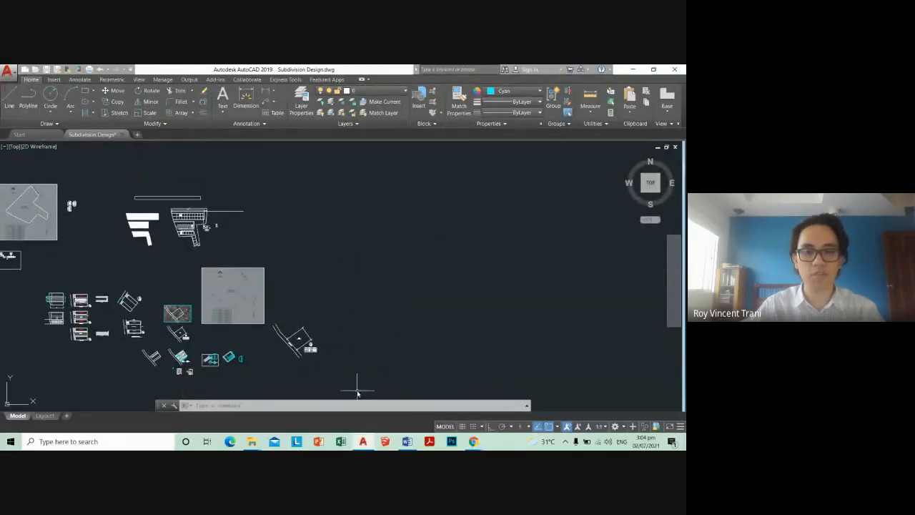
mouse_move(251, 441)
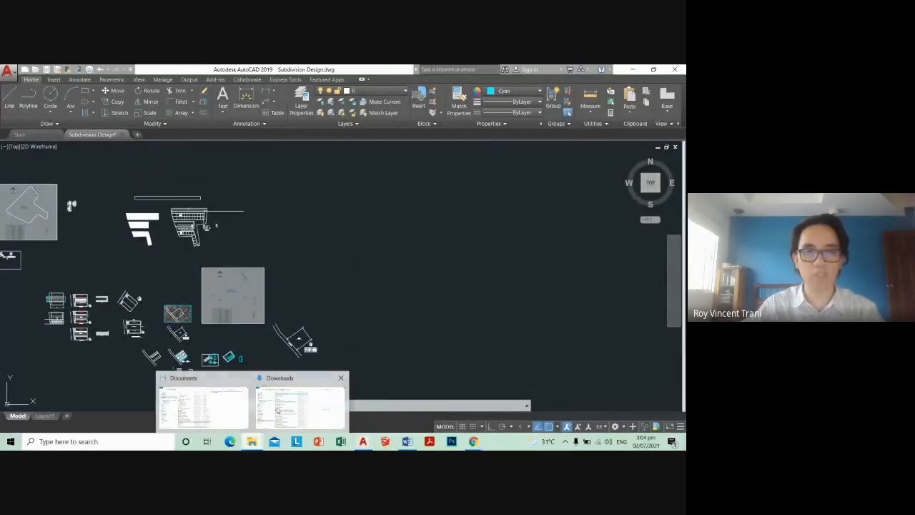
left_click(203, 404)
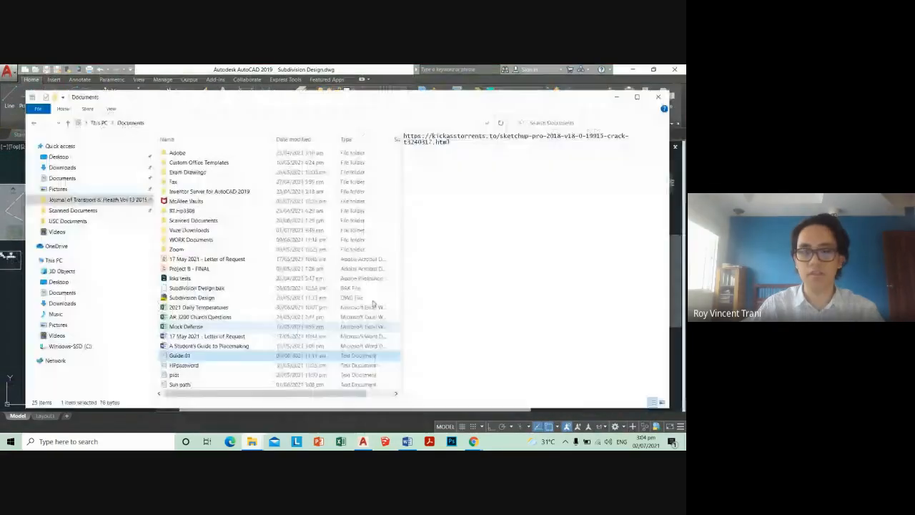
left_click(616, 97)
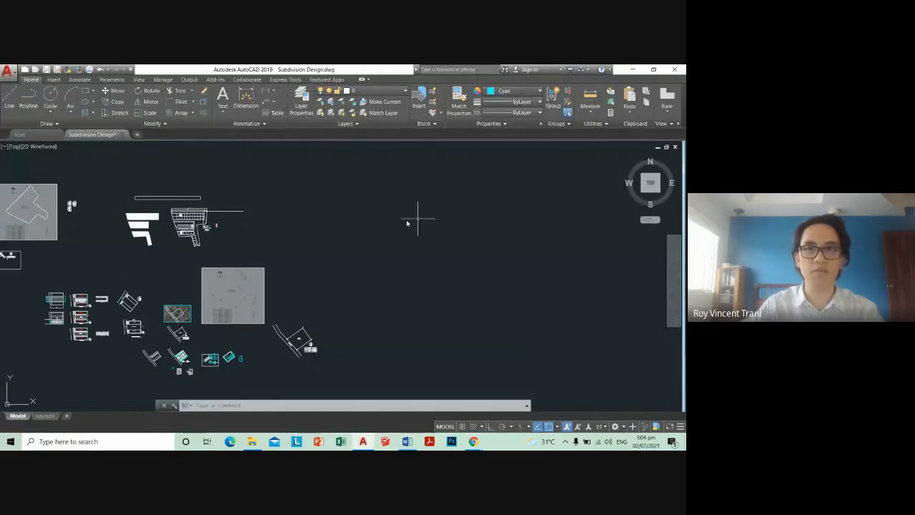
Step: Survey the Insert, Annotate, Parametric, View, Manage, Output, Add-ins, Collaborate, Express Tools and Featured Apps command sets, returning to the Home commands
left_click(54, 79)
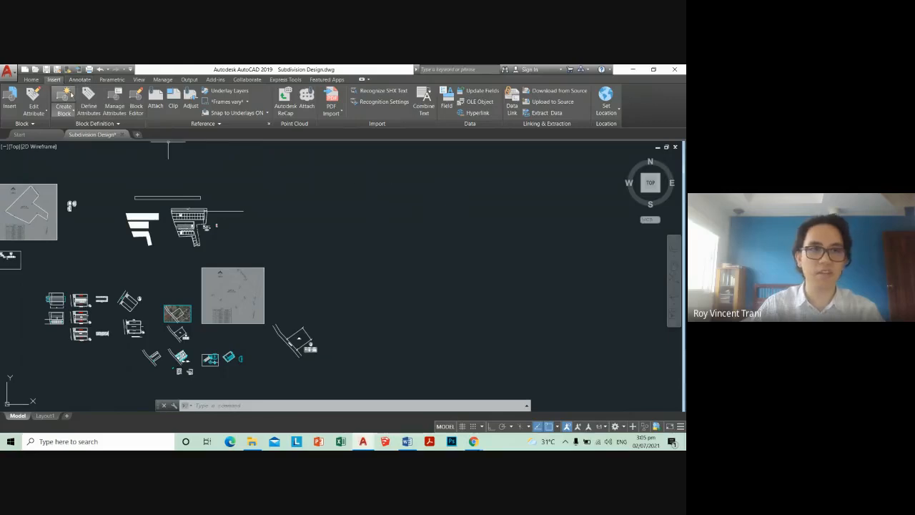
left_click(80, 79)
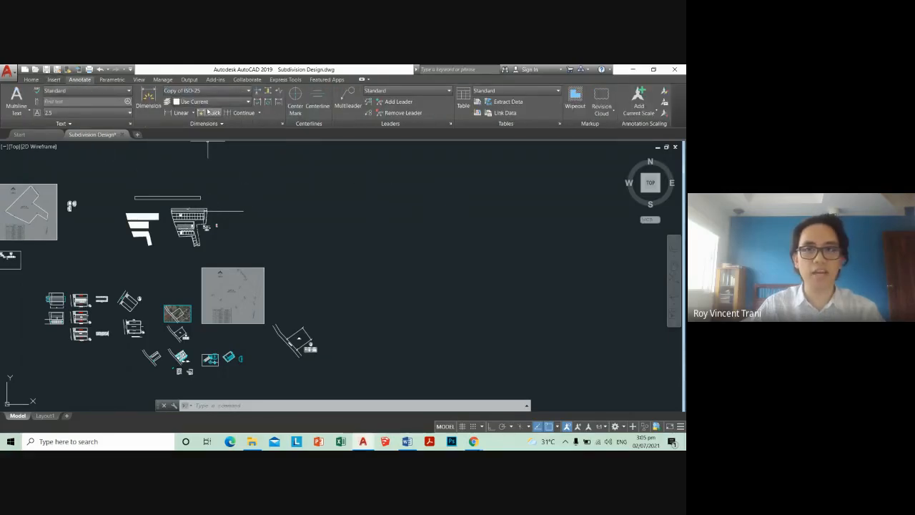
left_click(113, 79)
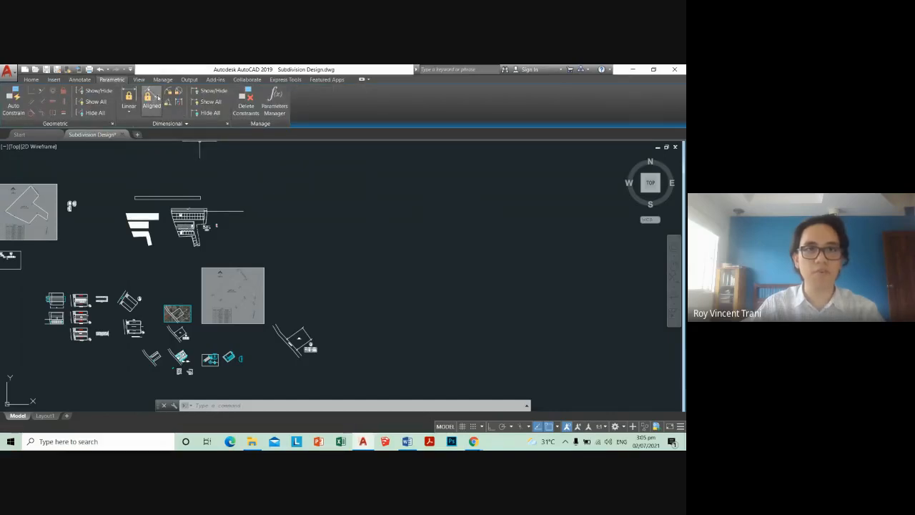
left_click(142, 80)
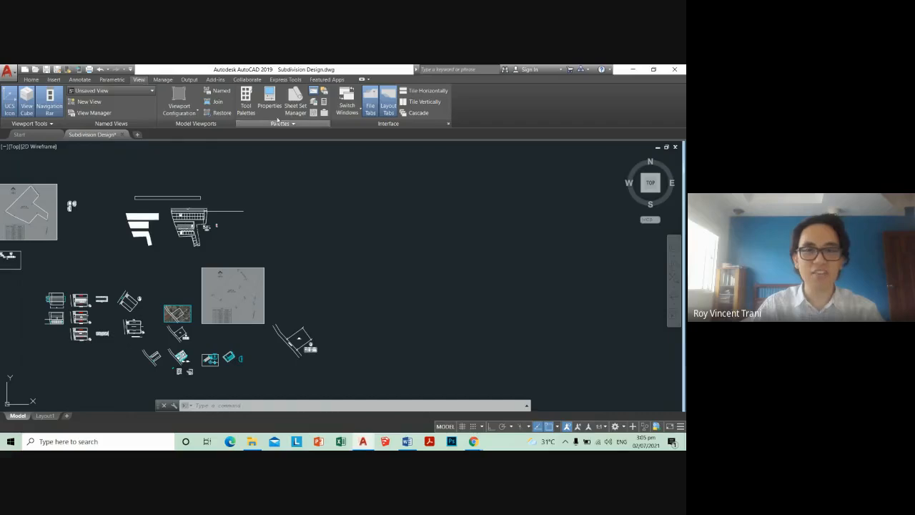
left_click(164, 80)
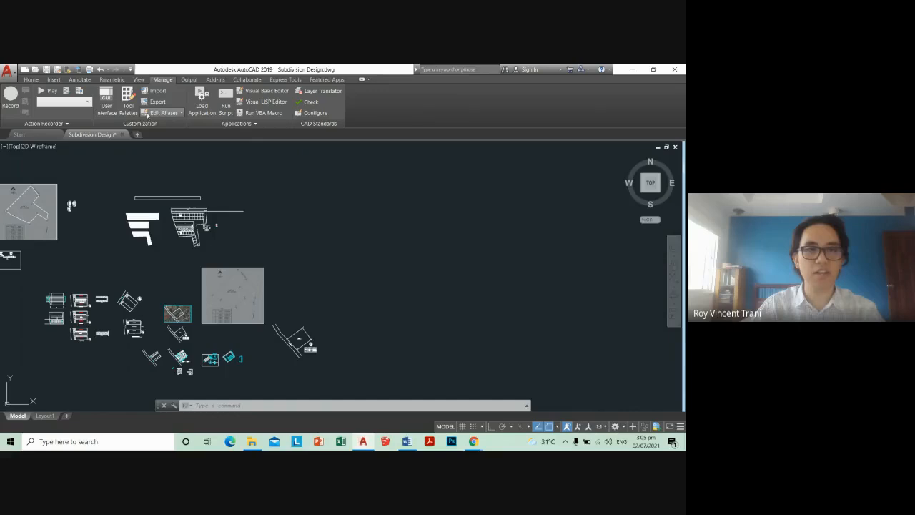
left_click(188, 79)
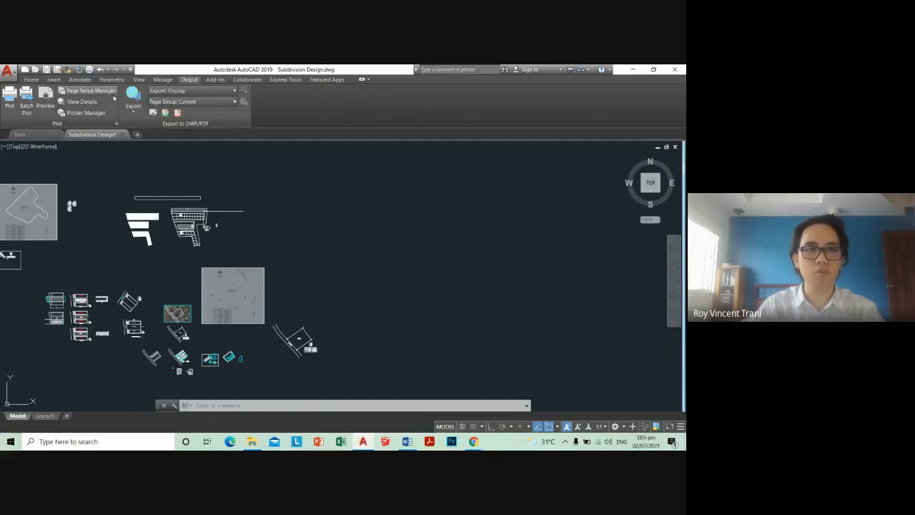
left_click(215, 80)
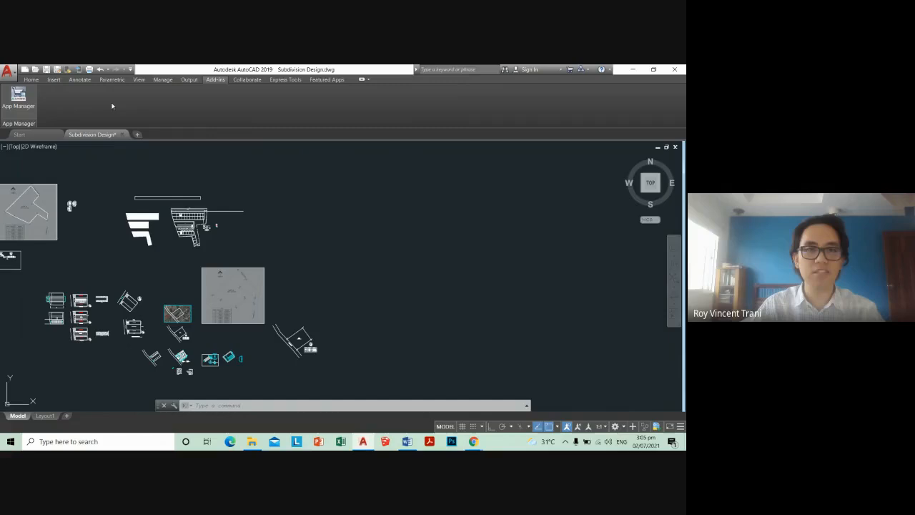
left_click(247, 79)
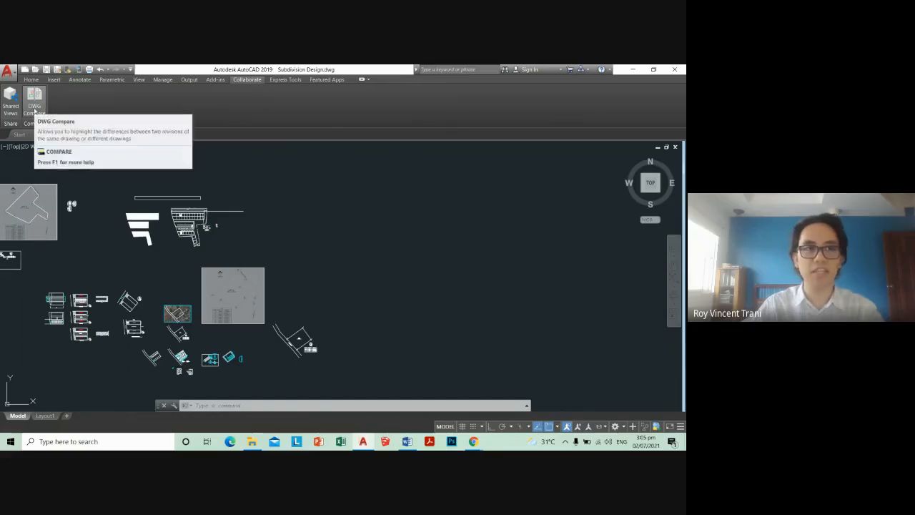
left_click(285, 80)
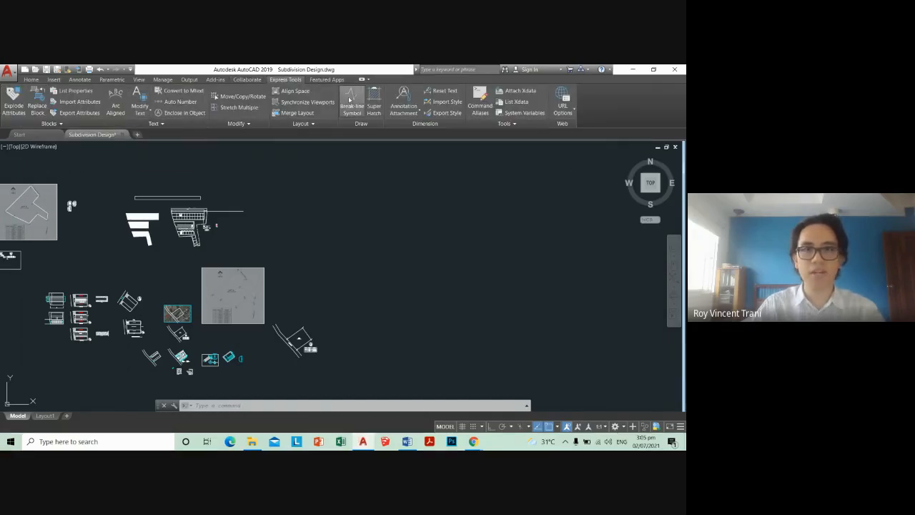
left_click(328, 79)
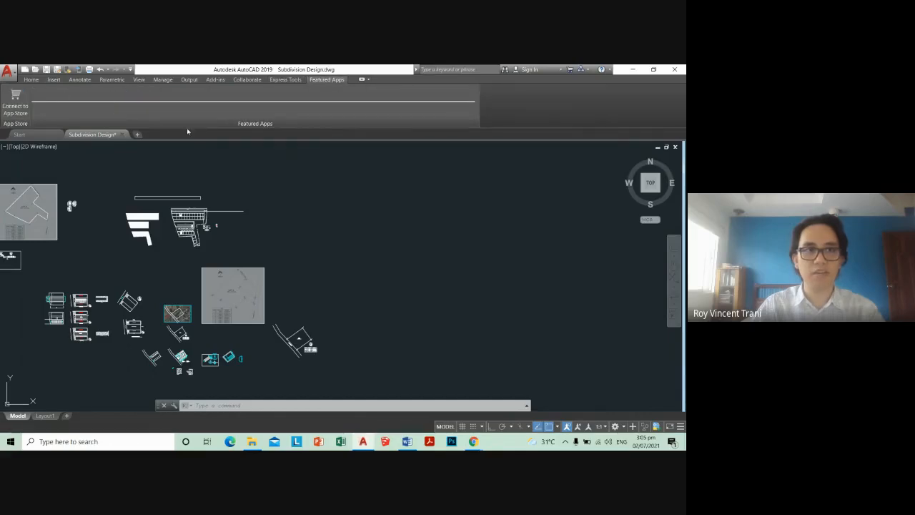
left_click(30, 80)
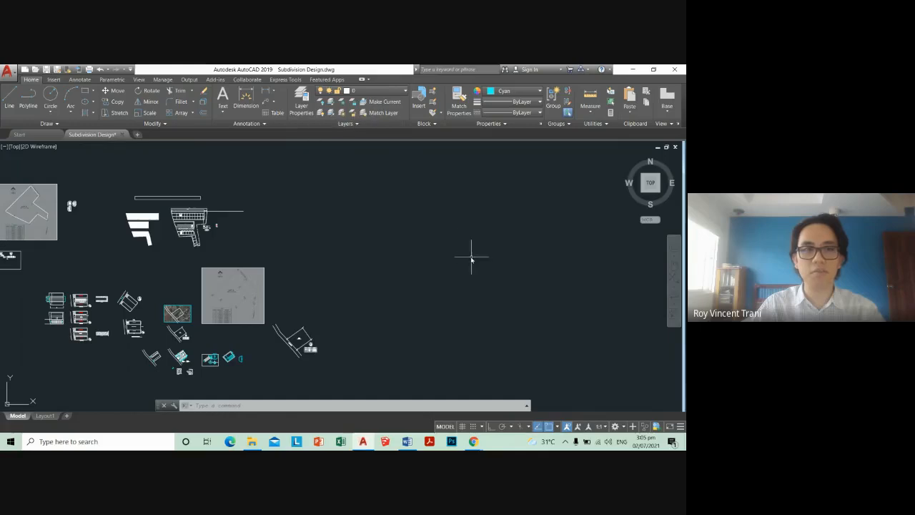
Step: Save the exercise figures page from the Word workbook as a JPEG picture named CAD Exer 1 in the Pictures folder
middle_click_drag(471, 258, 421, 237)
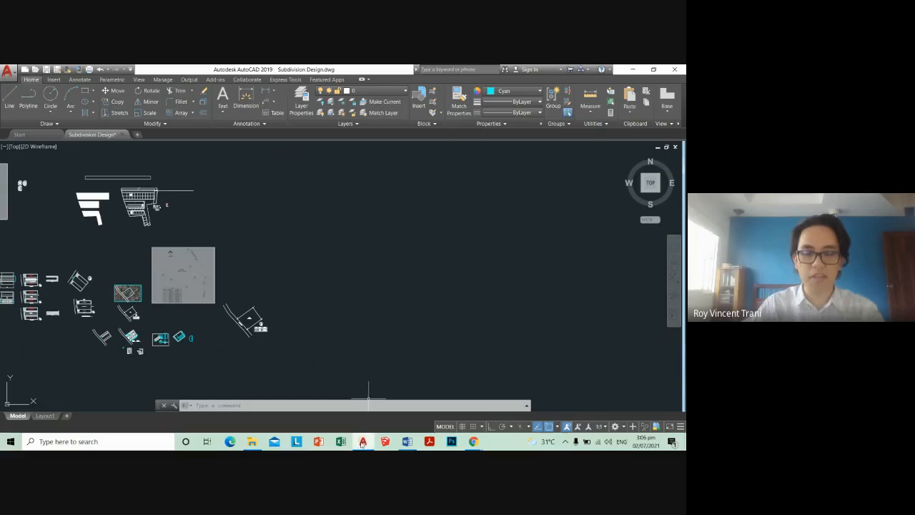
left_click(252, 444)
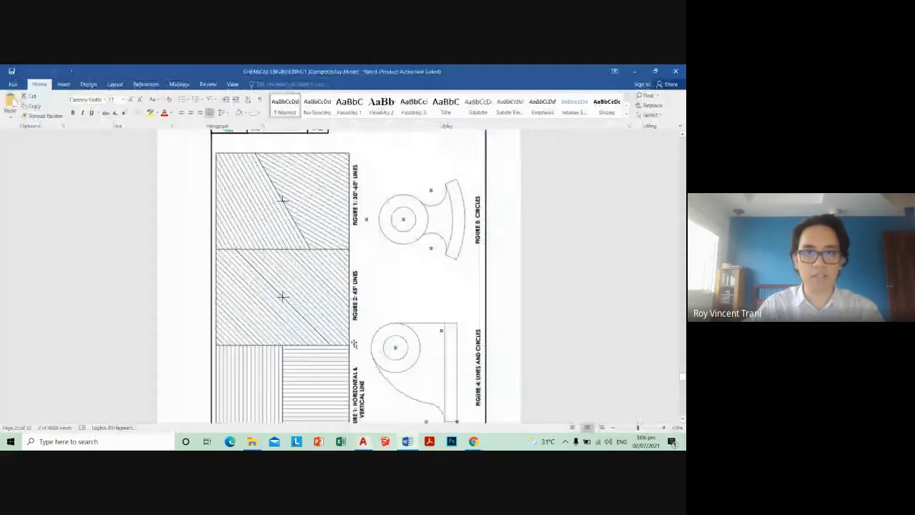
scroll(370, 266, "down", 2)
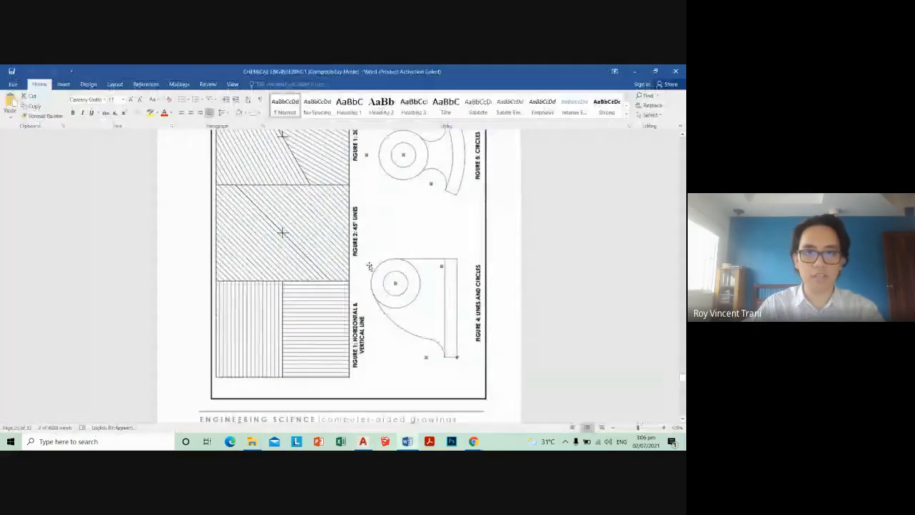
right_click(370, 267)
left_click(401, 327)
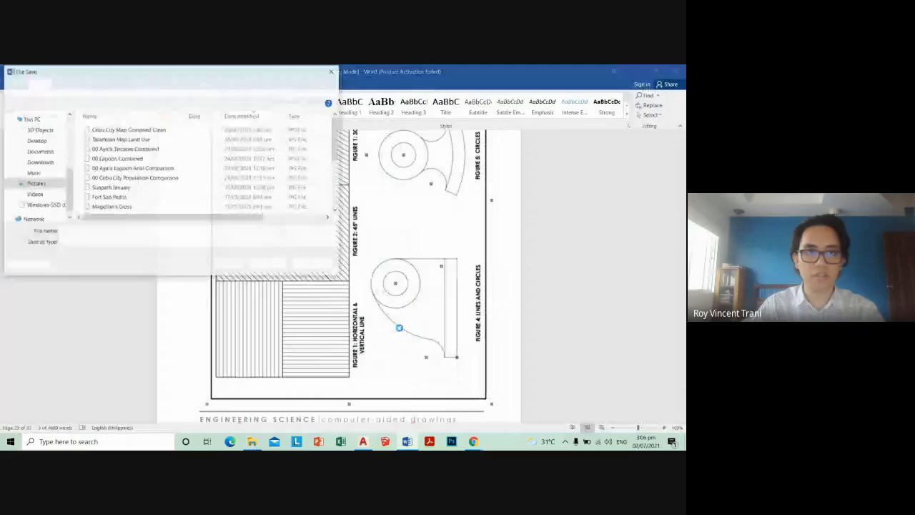
type("CAD Exer 1")
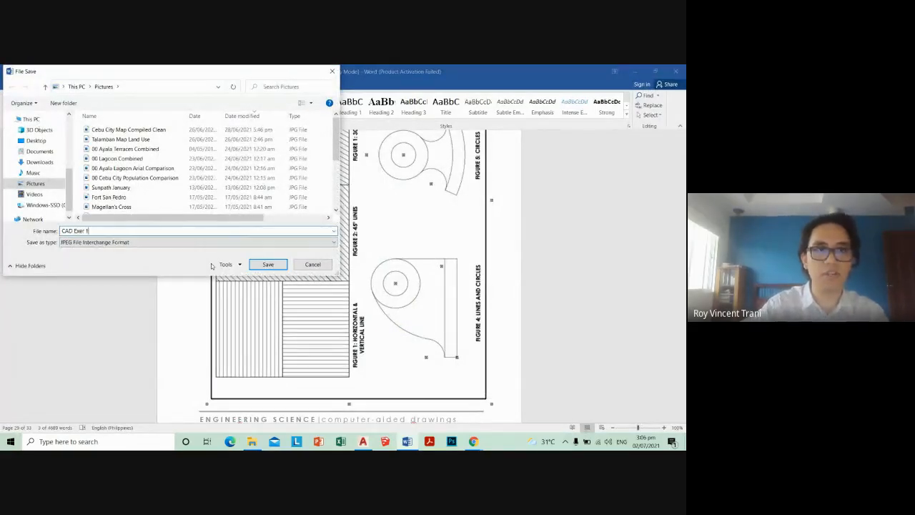
key("Return")
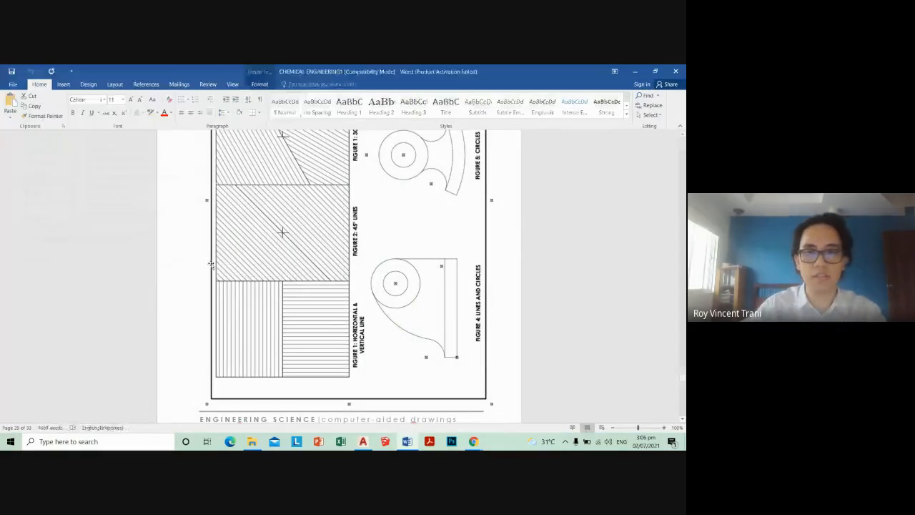
Step: Minimize Word and look for the saved picture among the files in the Downloads folder
left_click(642, 73)
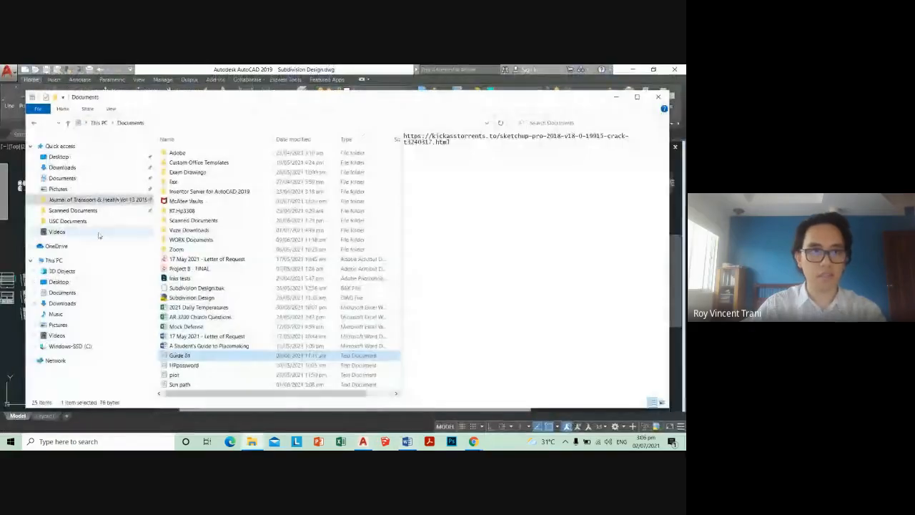
left_click(63, 167)
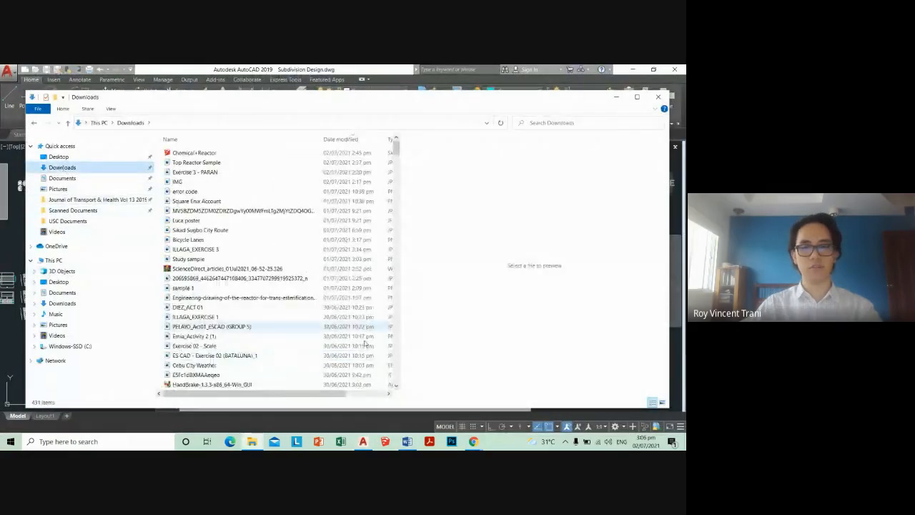
left_click(251, 442)
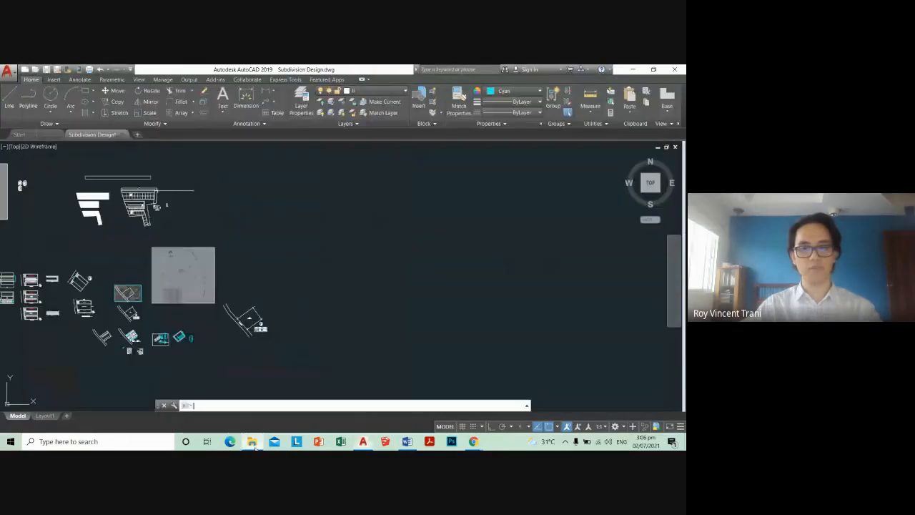
left_click(252, 442)
Step: Check the workbook picture's save location in Word, cancel without saving again, and return to AutoCAD
left_click(406, 442)
right_click(372, 295)
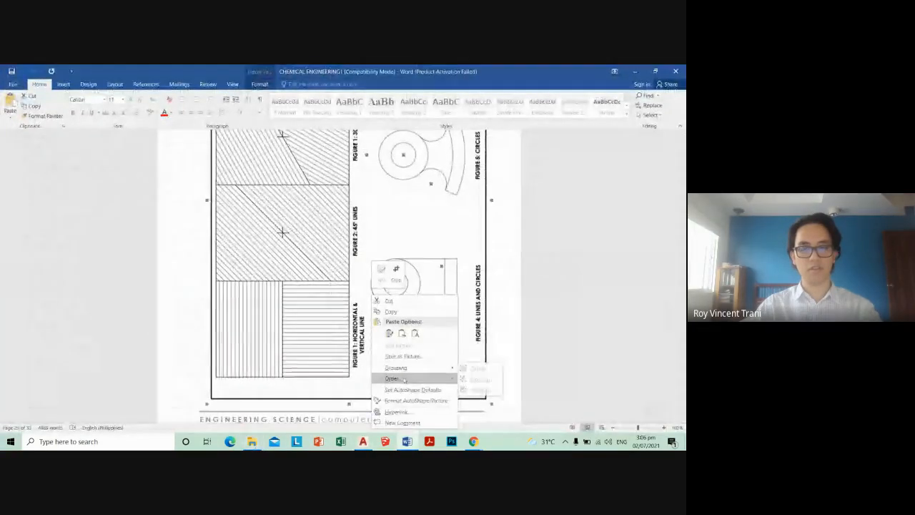
left_click(403, 334)
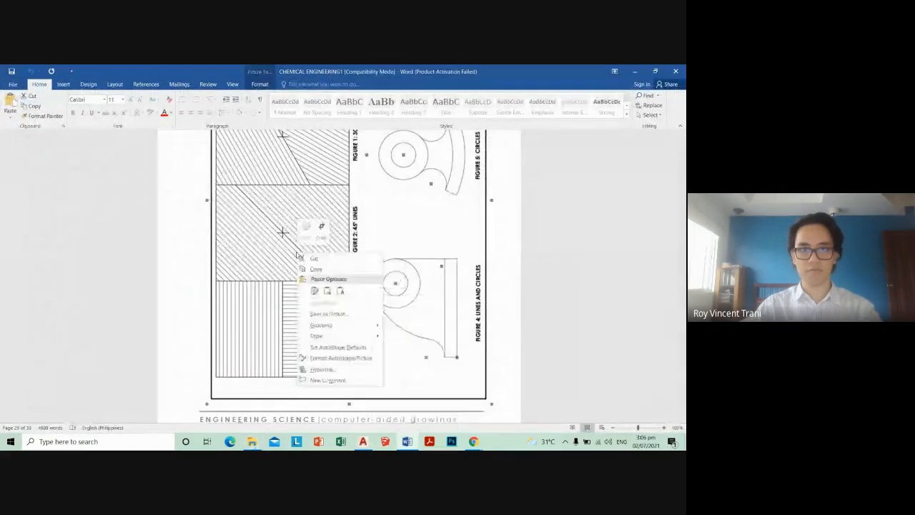
right_click(261, 225)
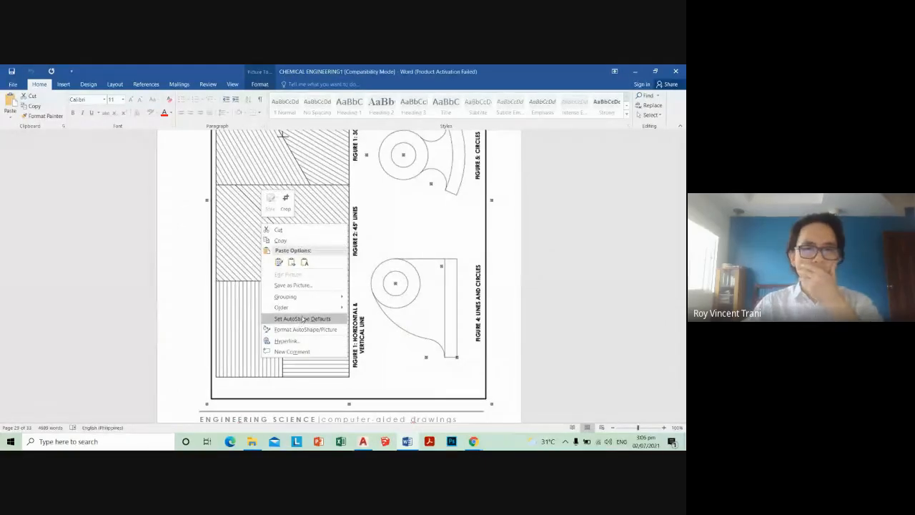
left_click(300, 285)
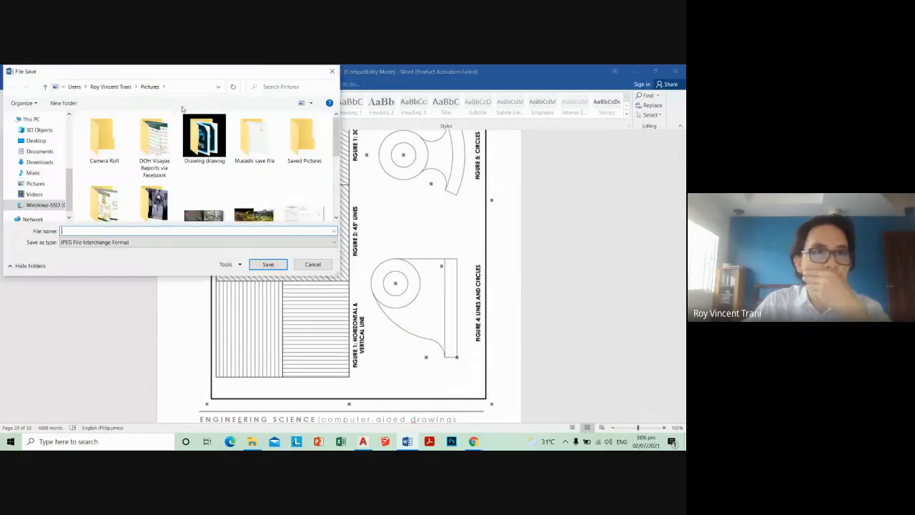
left_click(312, 265)
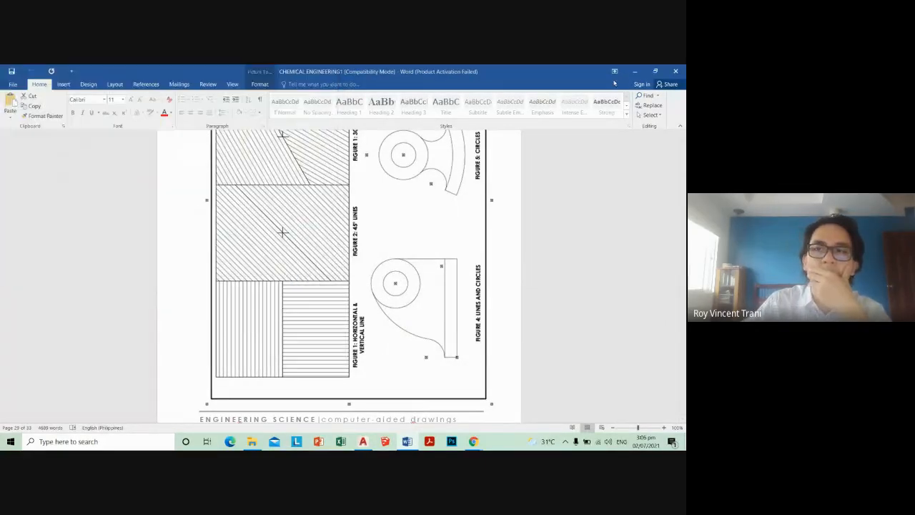
left_click(637, 73)
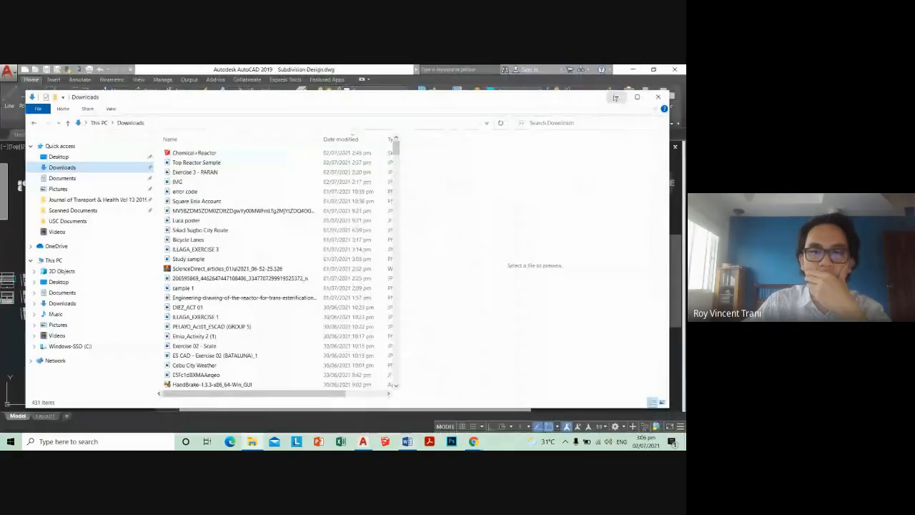
left_click(617, 97)
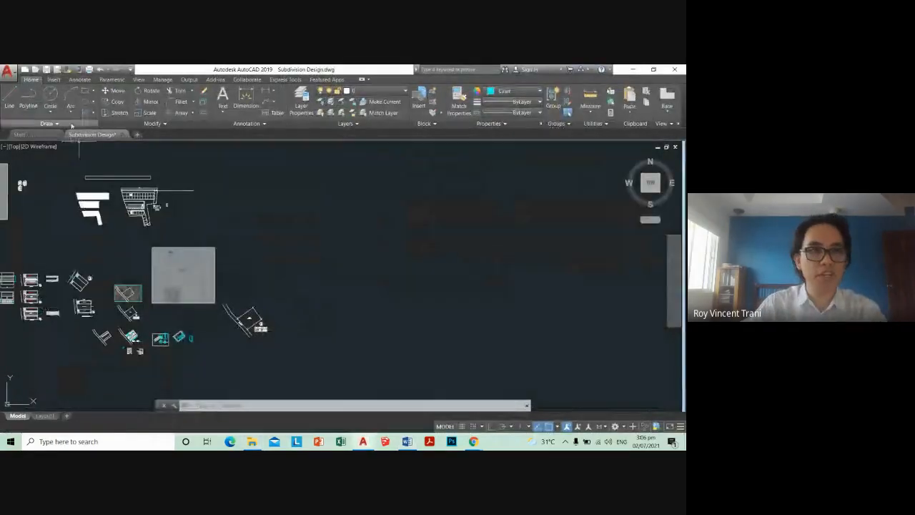
Step: Find the CAD Exer 1 image among the attachable reference files, sorted by date modified, and cancel the selection
left_click(54, 80)
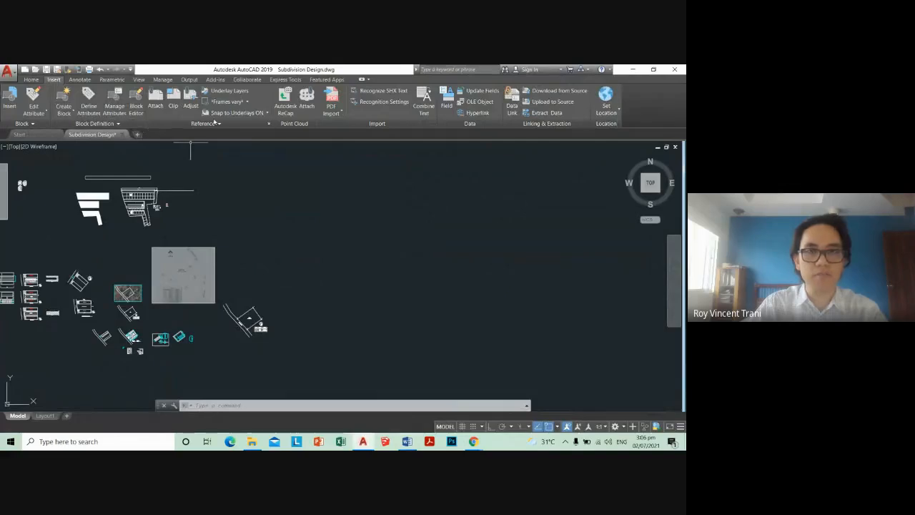
left_click(154, 98)
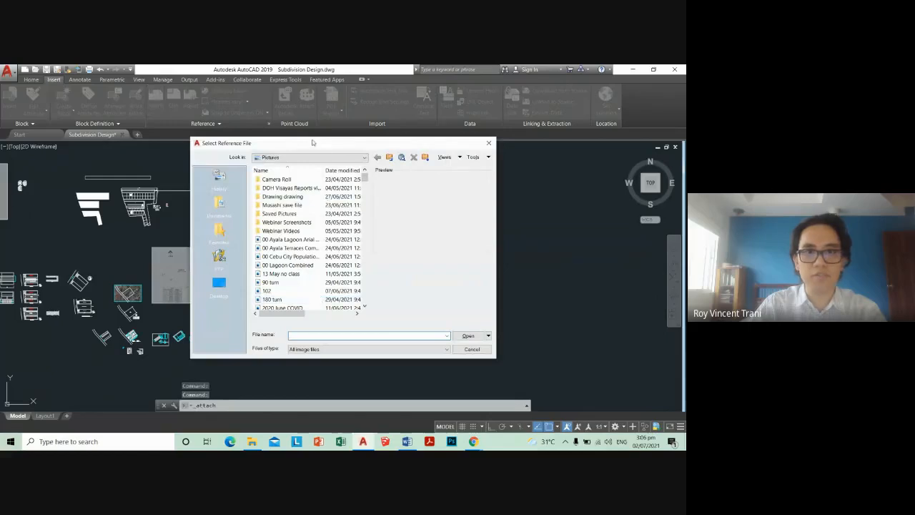
left_click_drag(326, 143, 293, 141)
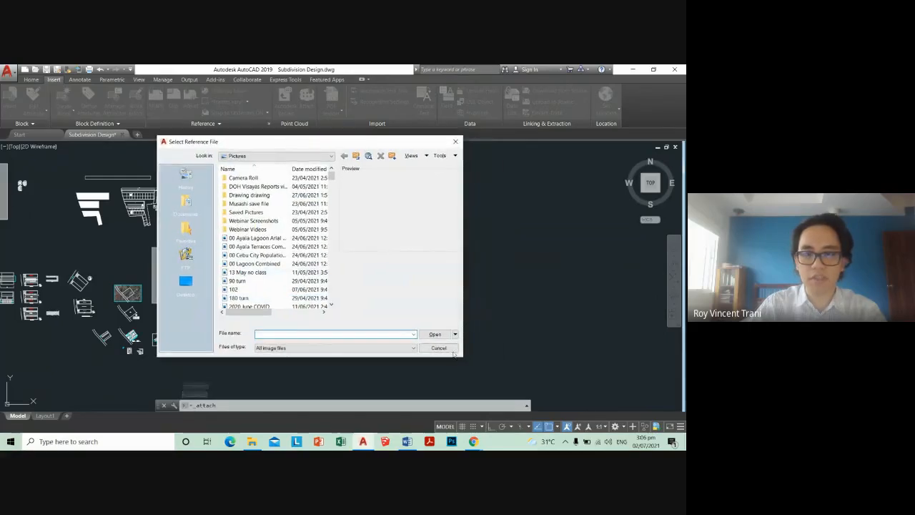
left_click_drag(463, 356, 545, 372)
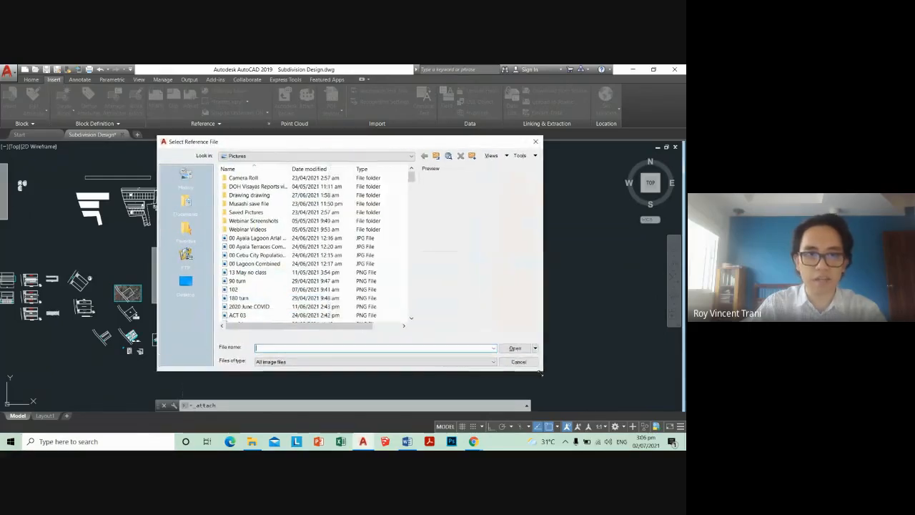
left_click(309, 169)
left_click(259, 179)
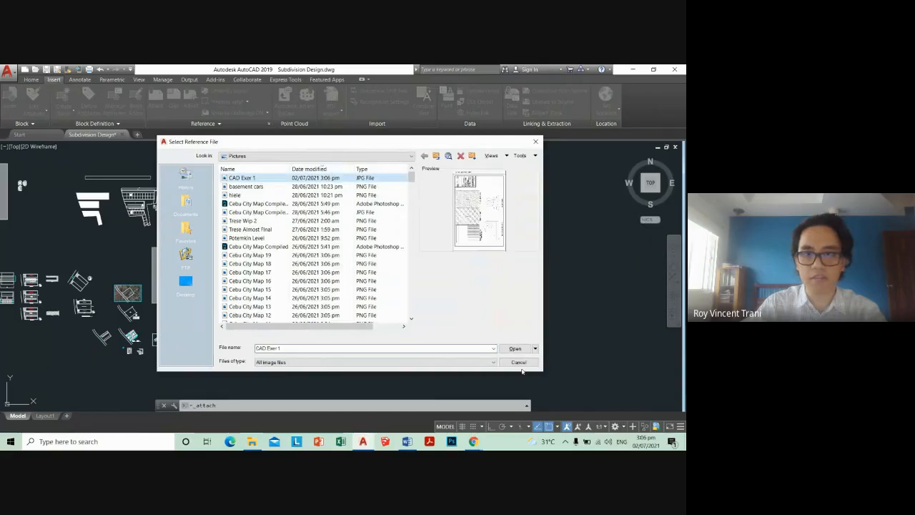
left_click(519, 362)
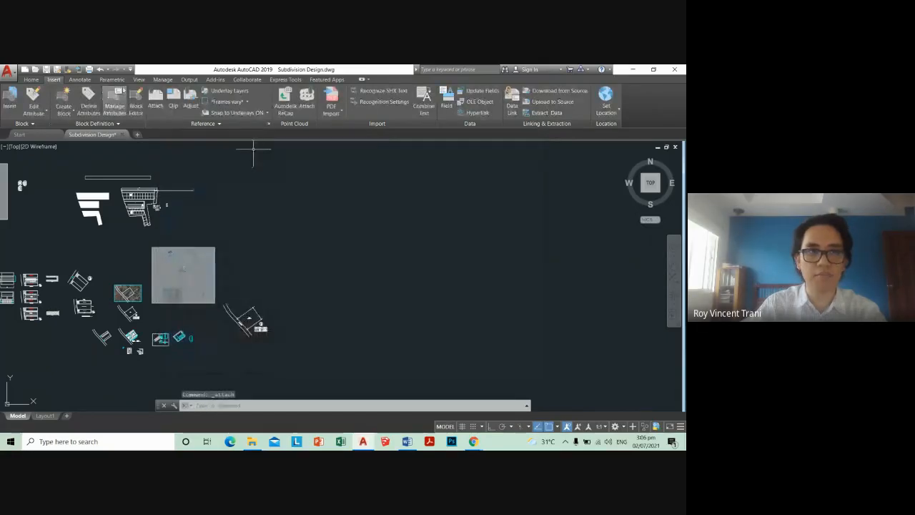
Step: Try to attach the CAD Exer 1 image with a relative path and an insertion point specified on screen
left_click(259, 180)
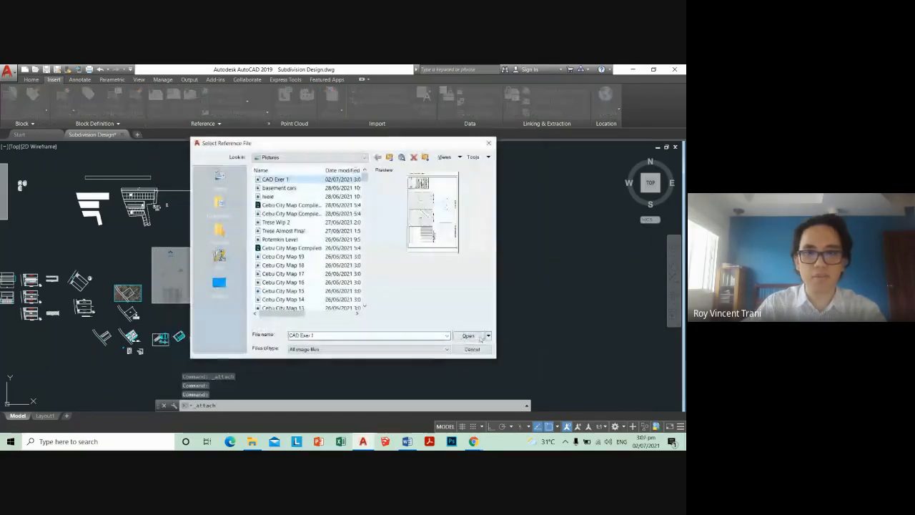
left_click(468, 334)
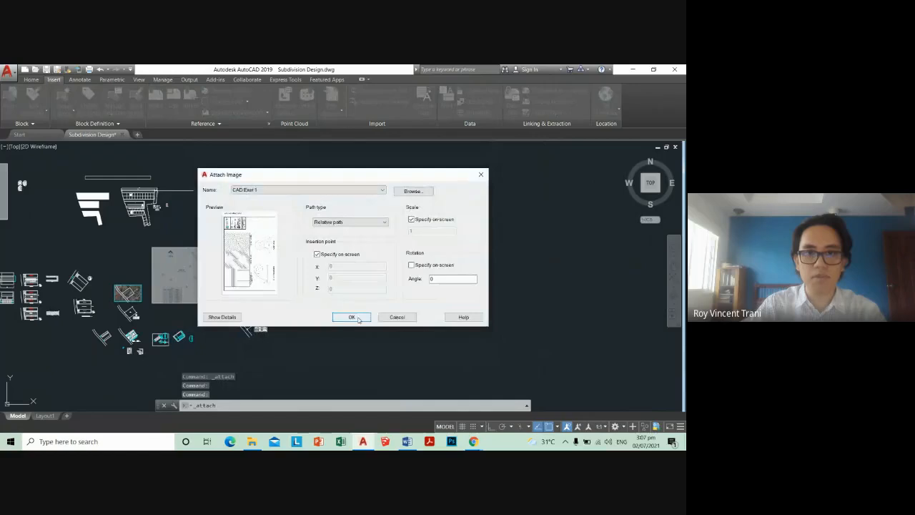
left_click(351, 317)
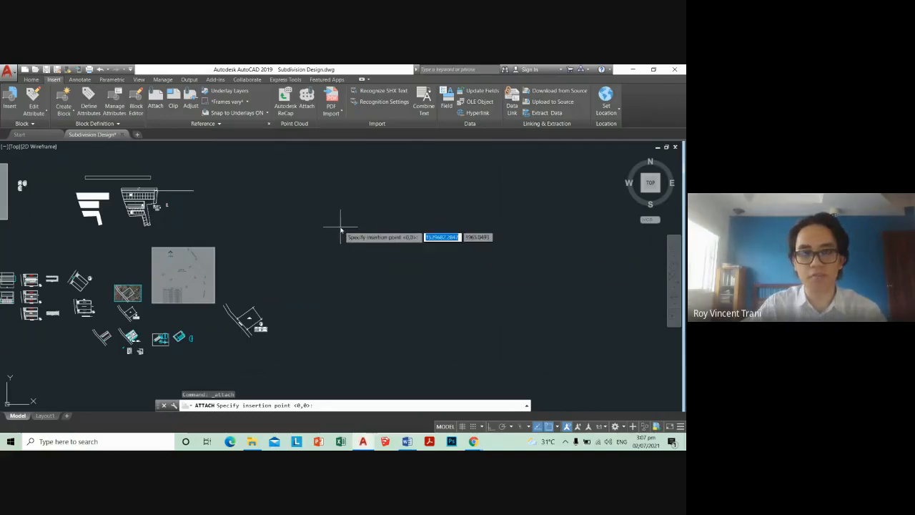
key("Escape")
Step: Close the Subdivision Design drawing without saving and start a new drawing from the acadiso.dwt template
scroll(342, 239, "down", 3)
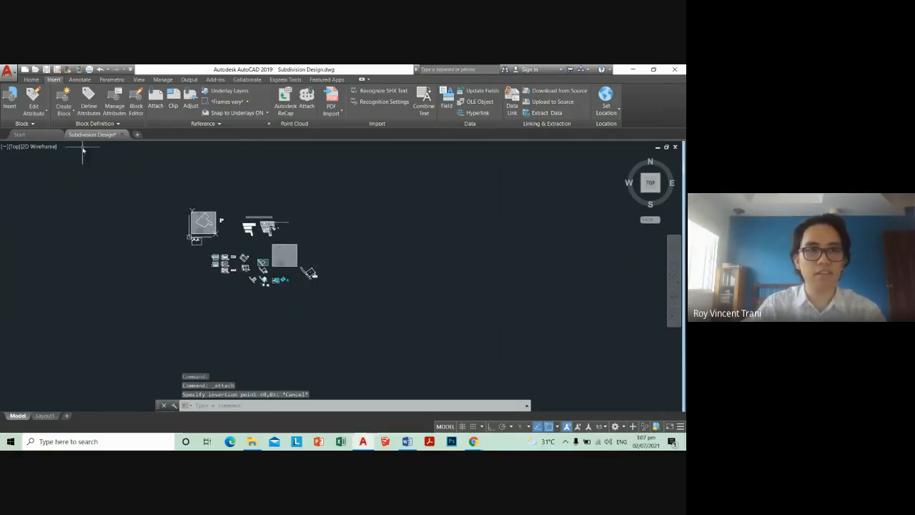
left_click(122, 135)
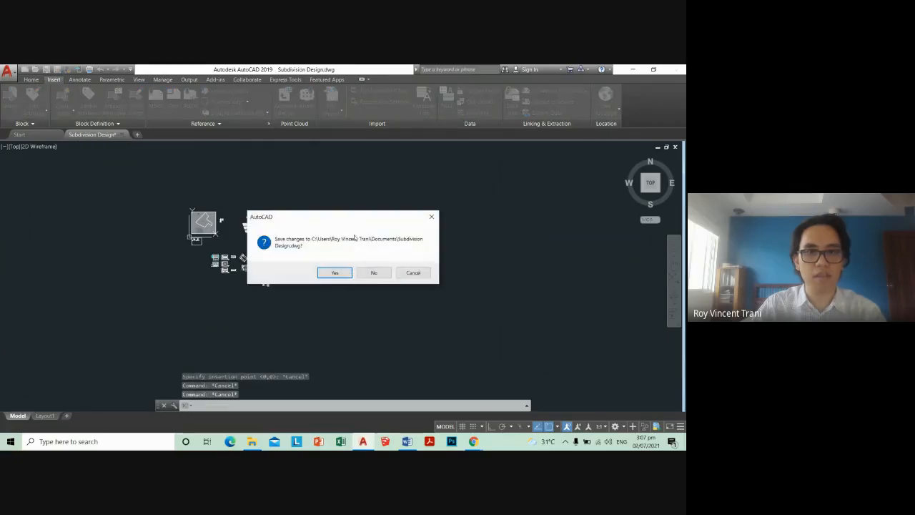
left_click(375, 274)
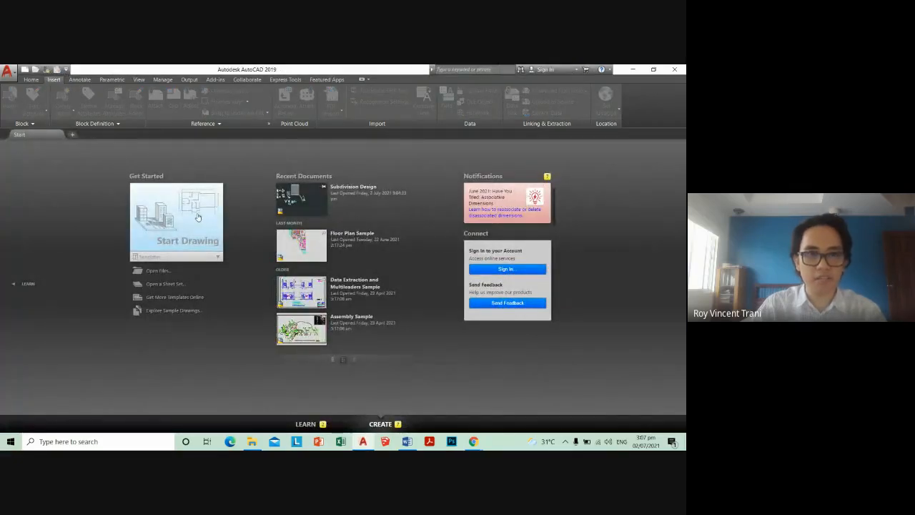
left_click(218, 258)
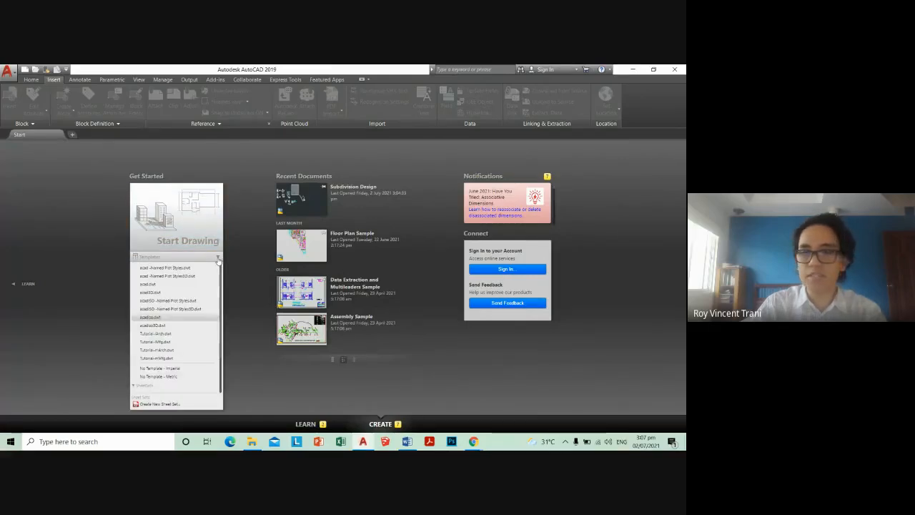
left_click(153, 317)
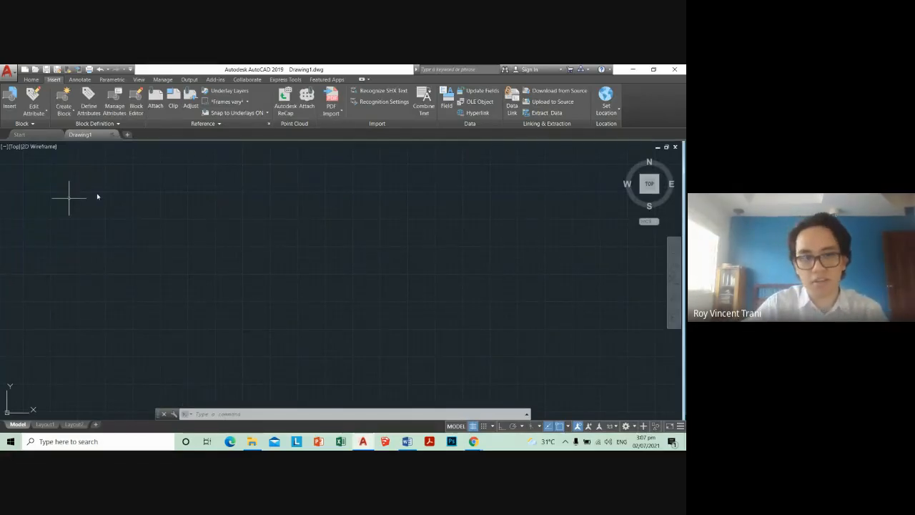
Step: Toggle the drawing grid display in the new drawing and leave it turned off
middle_click(268, 274)
middle_click(268, 274)
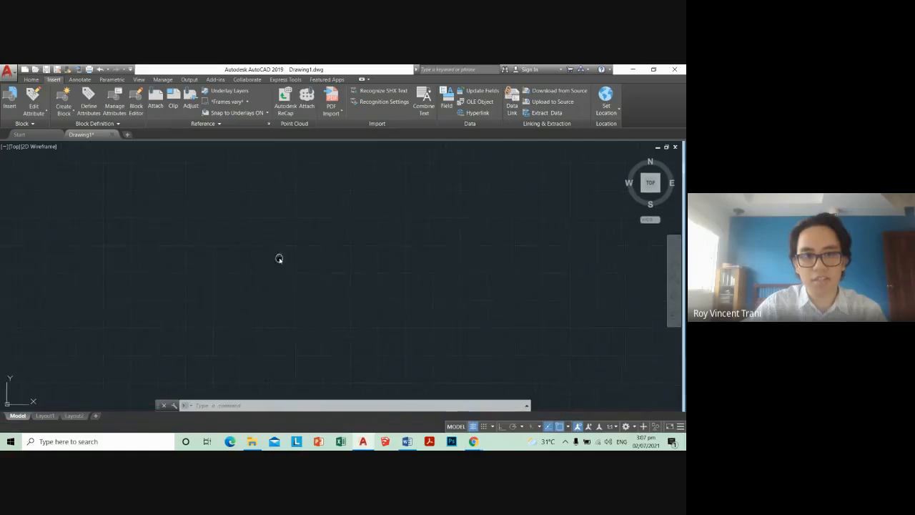
middle_click_drag(324, 262, 253, 266)
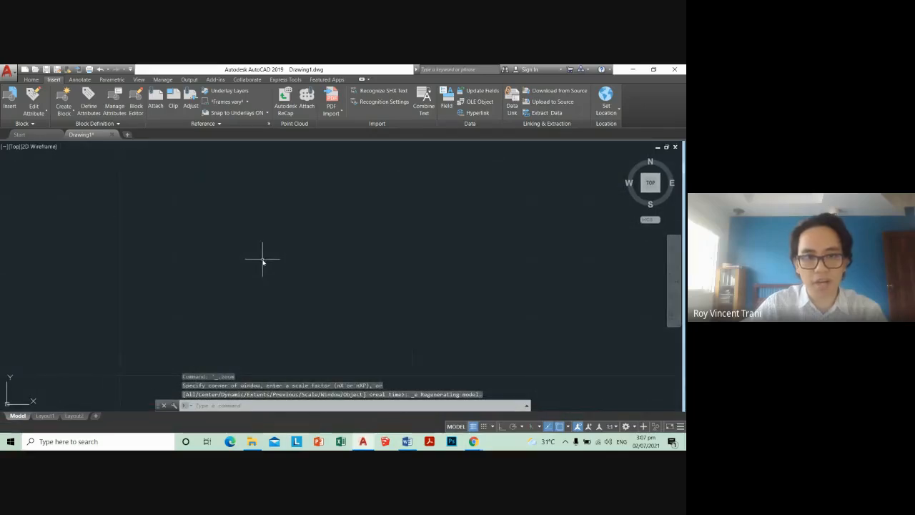
scroll(274, 291, "down", 5)
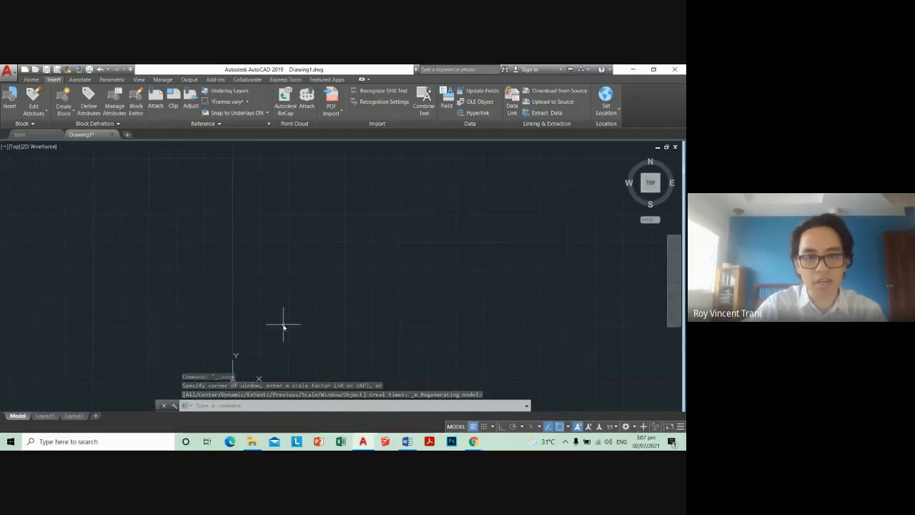
middle_click_drag(263, 339, 268, 267)
scroll(268, 270, "up", 4)
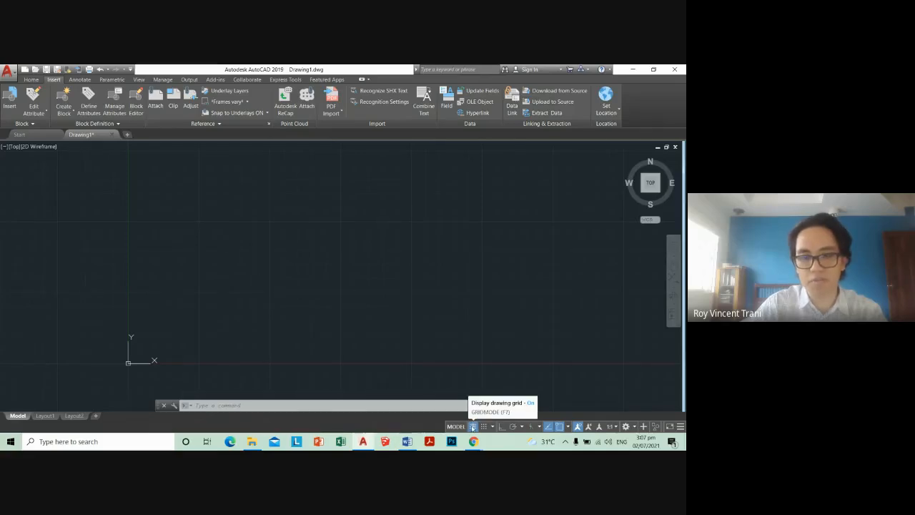
left_click(472, 427)
key("F7")
left_click(472, 427)
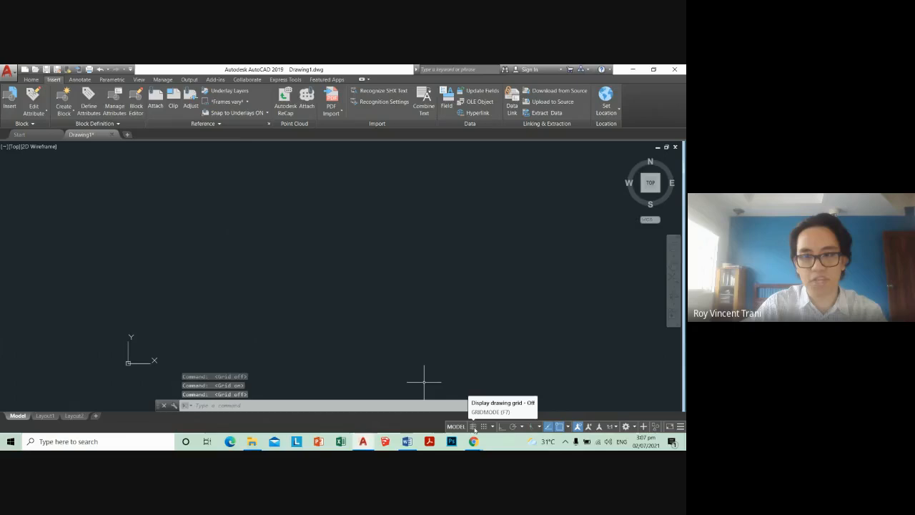
Step: Turn on the drawing grid display in the new drawing
left_click(472, 427)
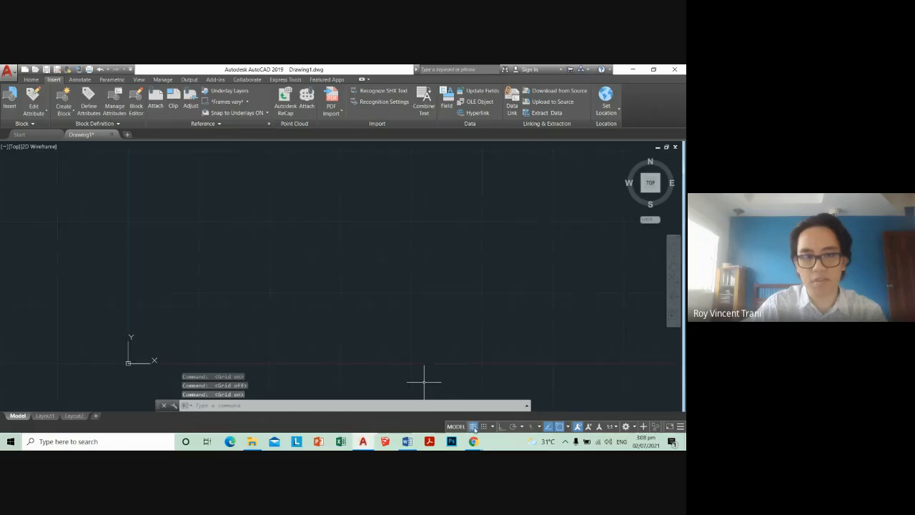
scroll(121, 321, "up", 6)
scroll(141, 337, "down", 10)
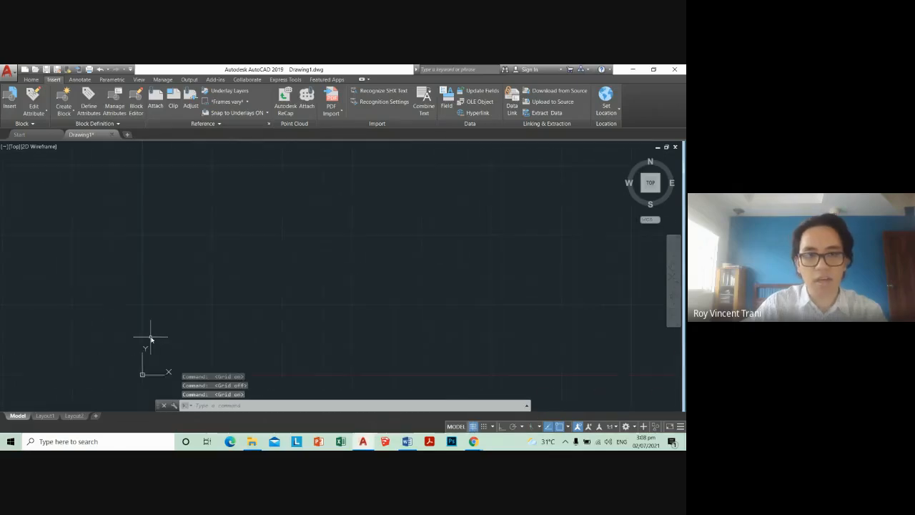
Step: Switch to the Word workbook and review the CAD Exercise No.1 figures and the Basic Line Exercises title block page
left_click(407, 441)
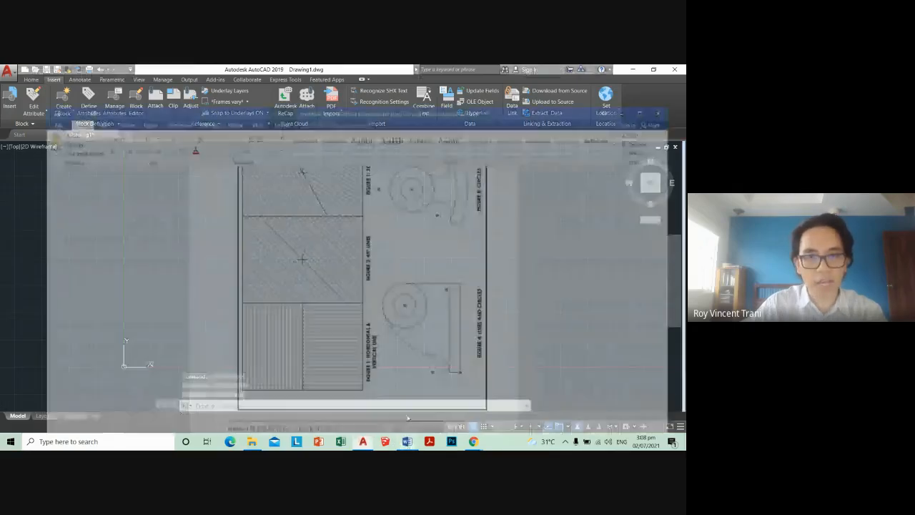
scroll(407, 357, "up", 15)
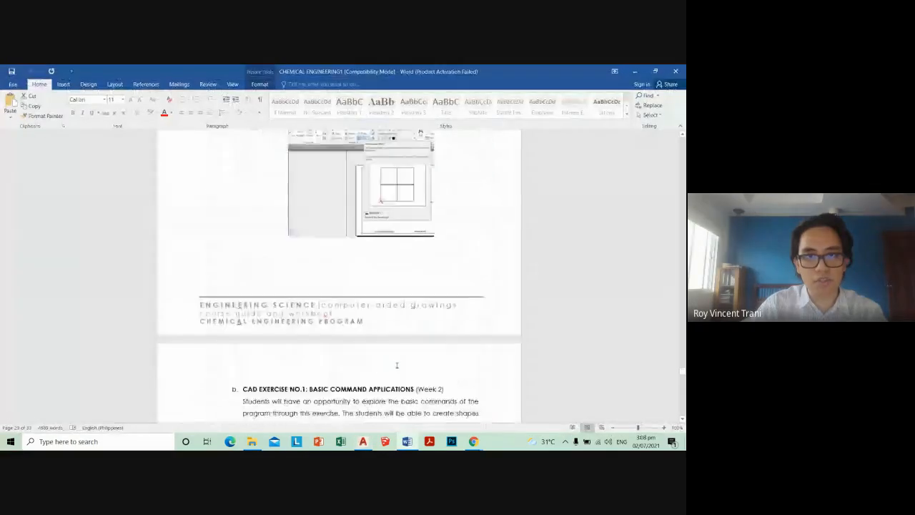
scroll(397, 367, "down", 15)
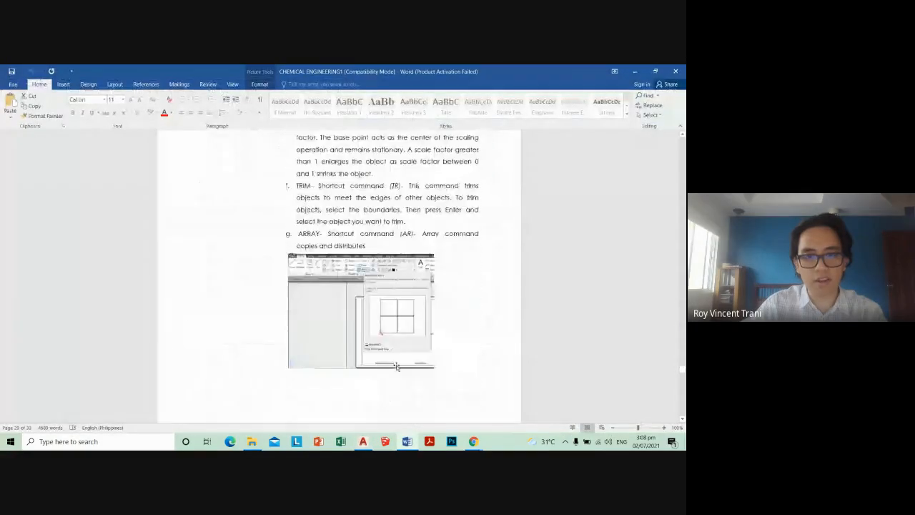
scroll(397, 367, "down", 15)
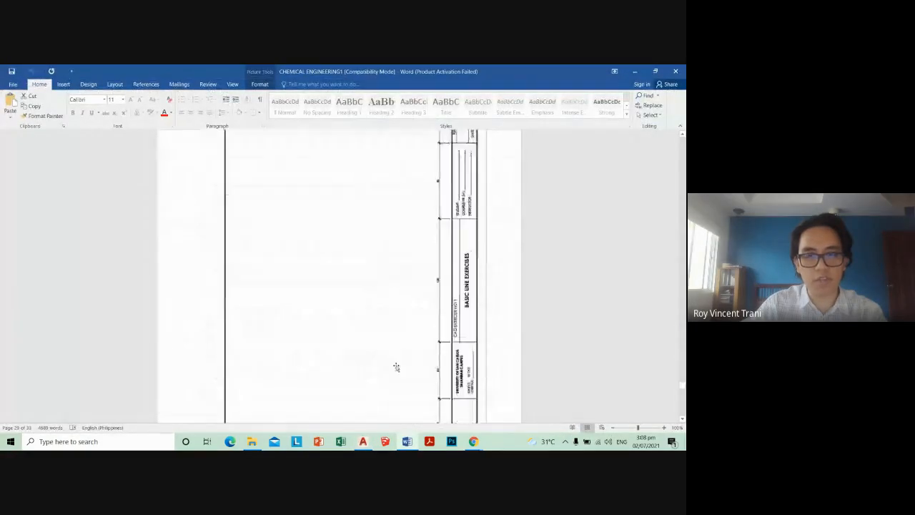
scroll(397, 367, "up", 10)
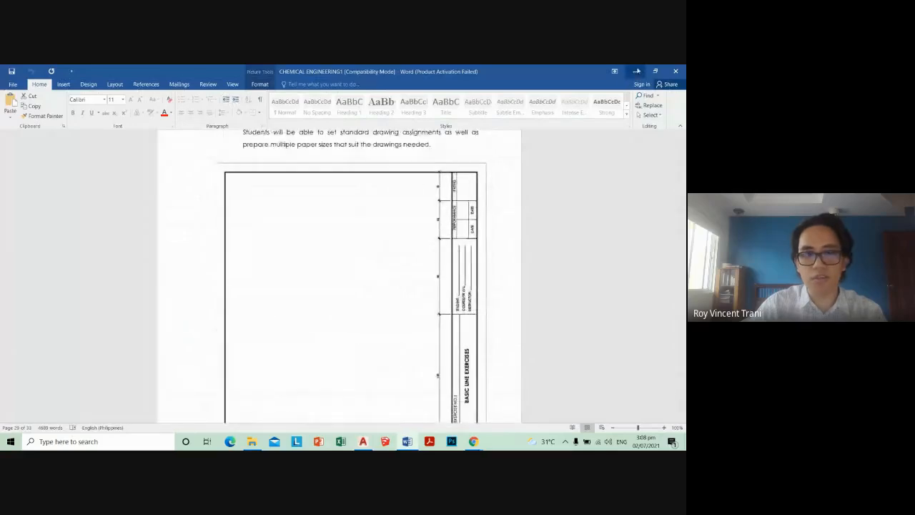
Step: Return to AutoCAD and open the drawing units settings with the insertion scale choices displayed
key("alt+Tab")
type("units")
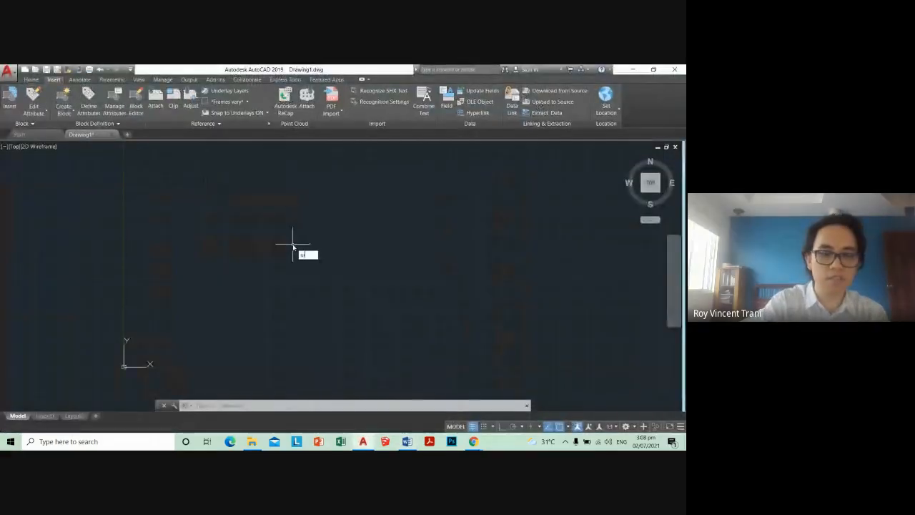
key("Return")
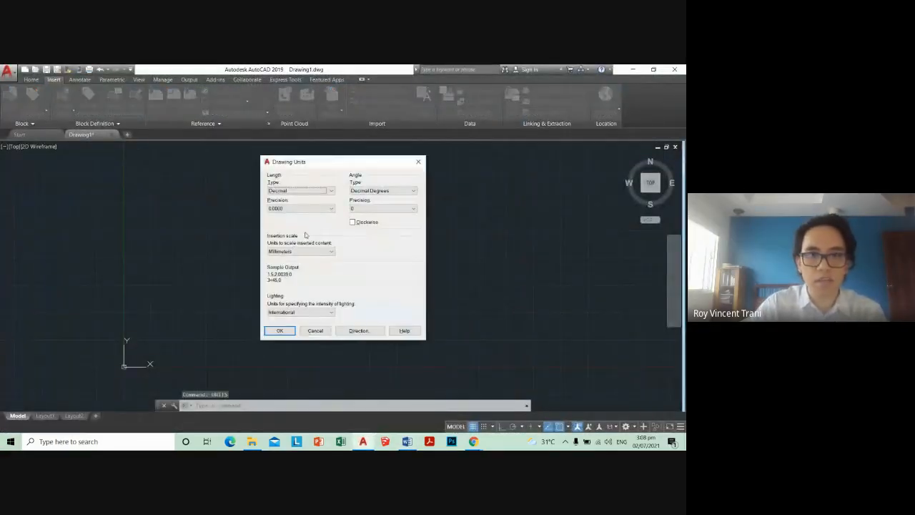
left_click(313, 251)
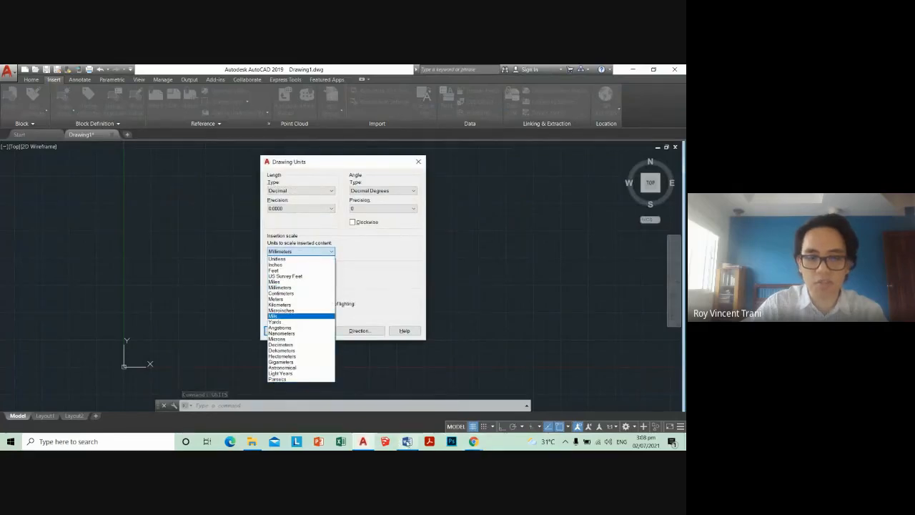
Step: Check the CAD Exercise No.1 sheet and the basic command descriptions in the Word workbook, and return to AutoCAD
left_click(407, 441)
scroll(405, 282, "down", 10)
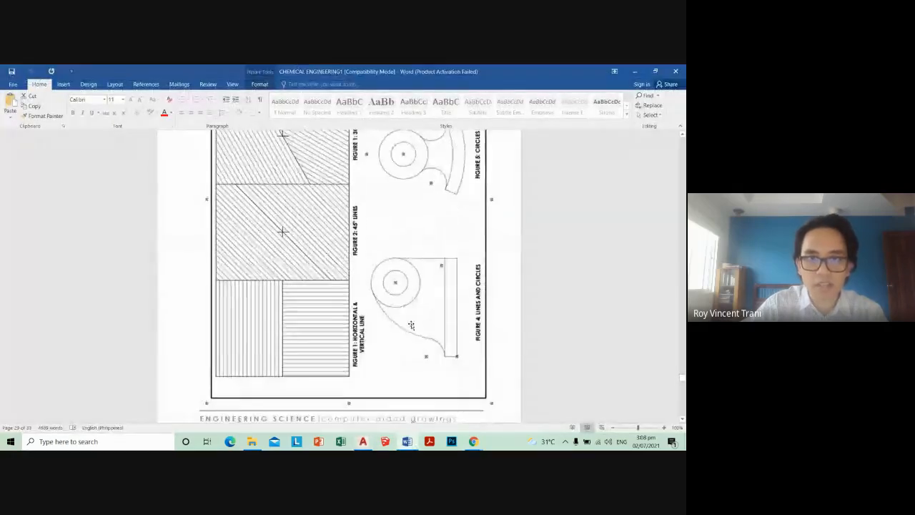
scroll(412, 323, "up", 8)
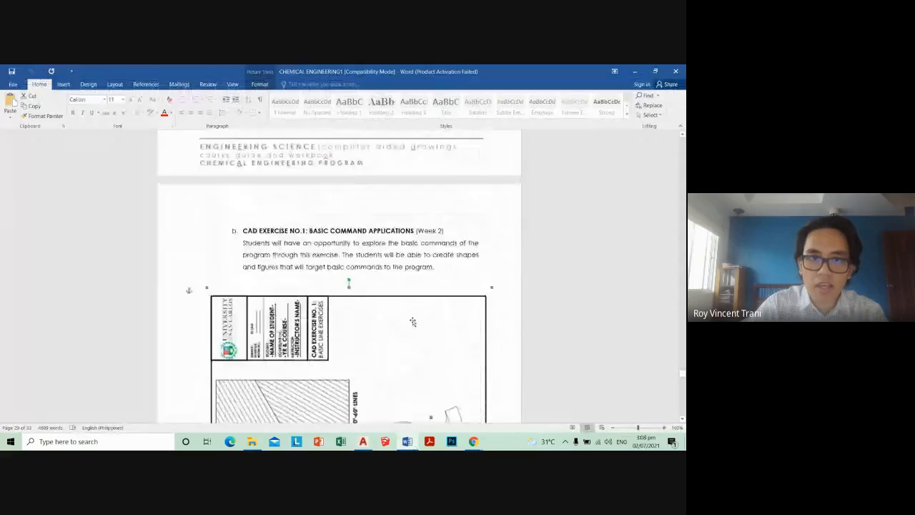
scroll(413, 323, "down", 5)
scroll(412, 322, "up", 12)
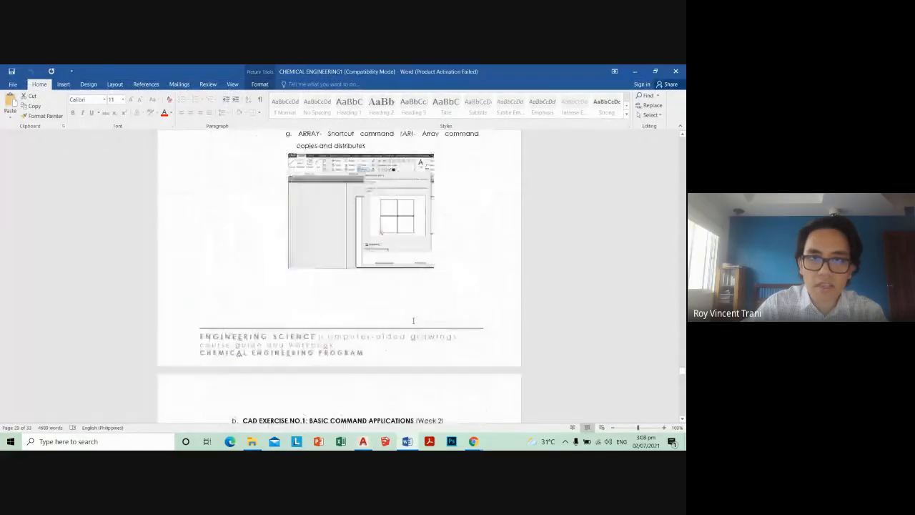
scroll(413, 322, "up", 1)
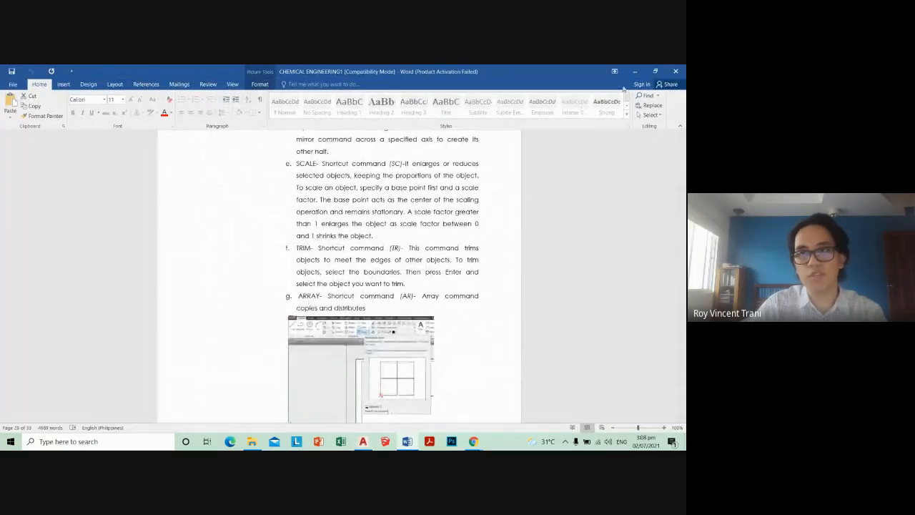
left_click(634, 73)
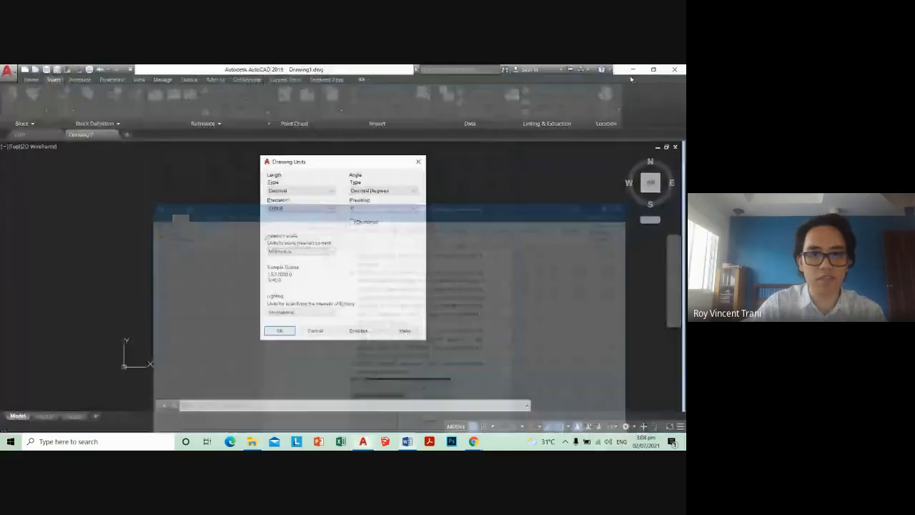
Step: Set the drawing's insertion scale to Meters and the angle precision to 0, and apply the units
left_click(306, 252)
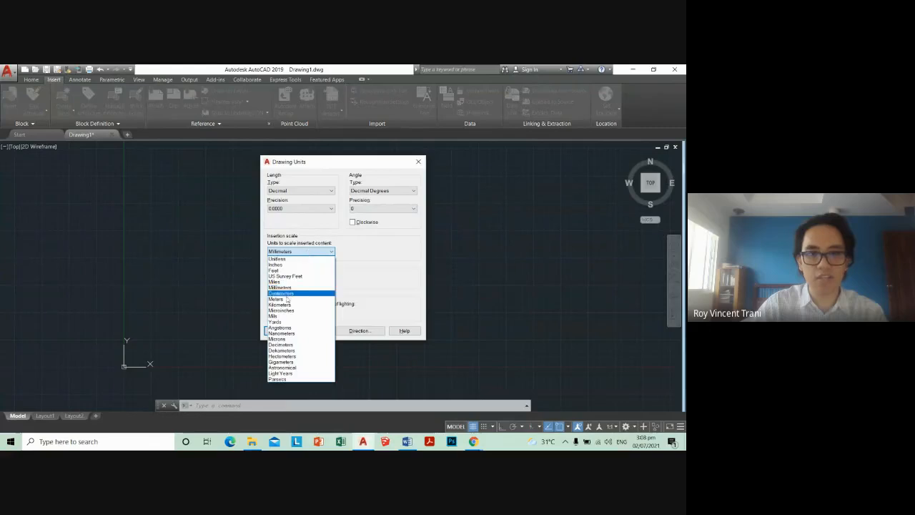
left_click(279, 299)
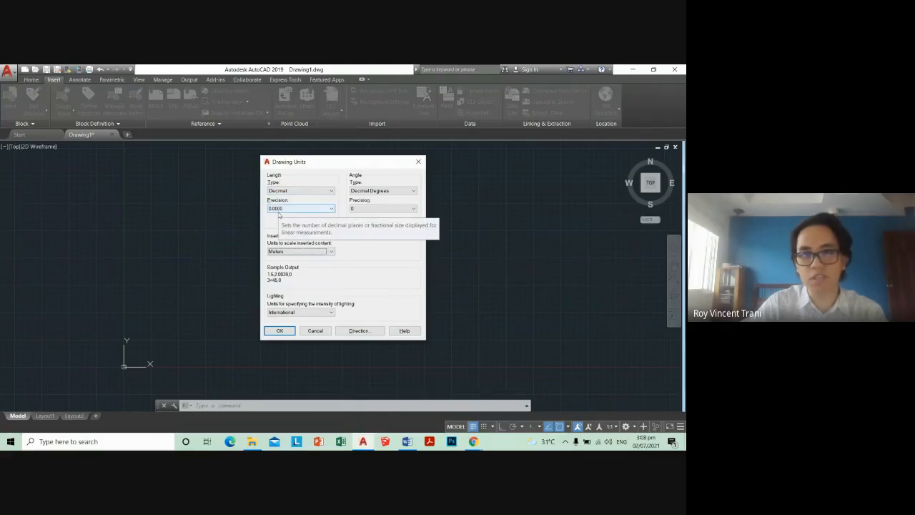
left_click(358, 209)
left_click(367, 213)
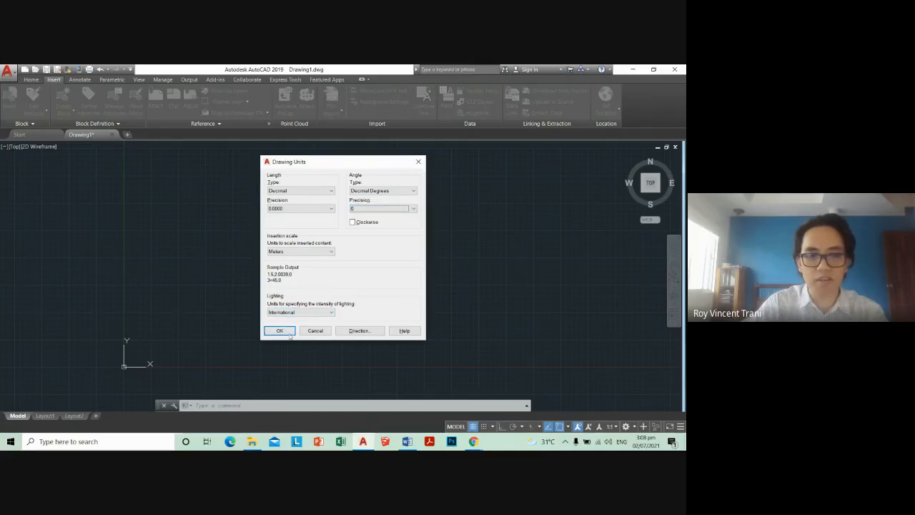
left_click(280, 331)
Step: Set the model space limits with the lower left corner at 0,0 and the upper right corner at 100,100
type("l")
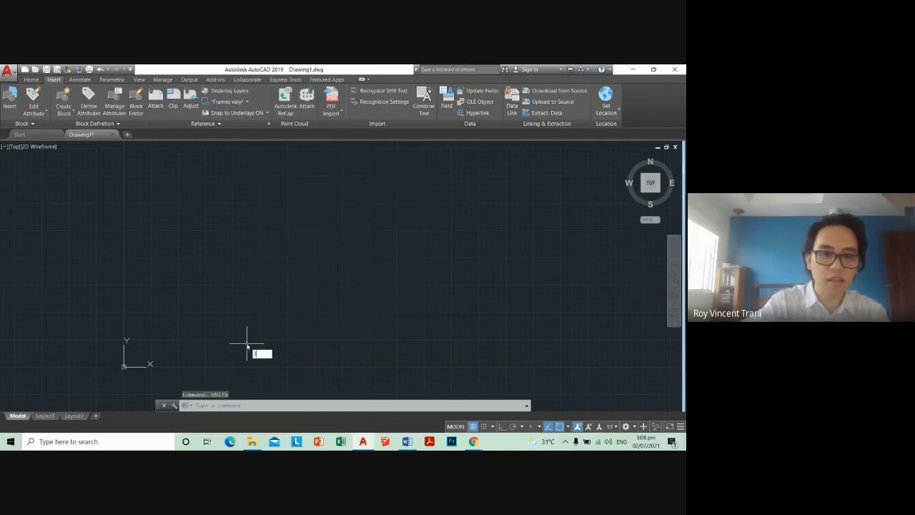
type("imits")
key("Return")
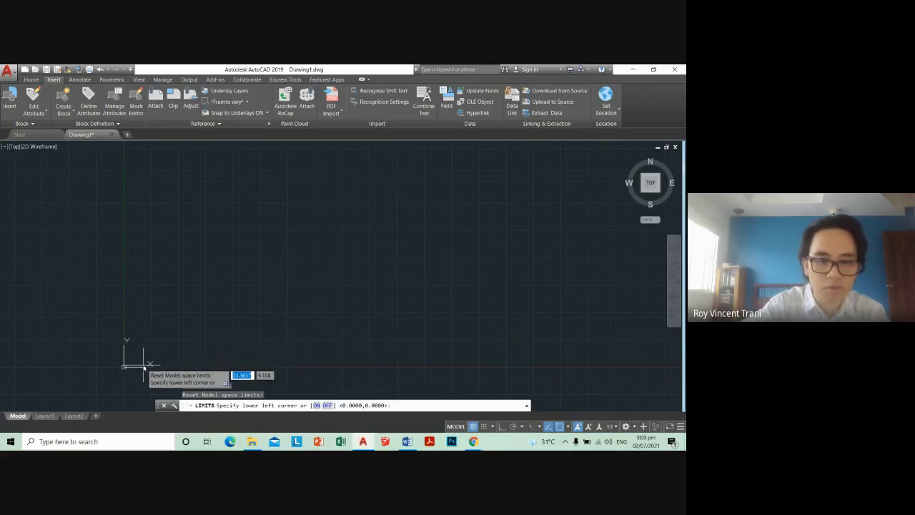
type("0")
key("Tab")
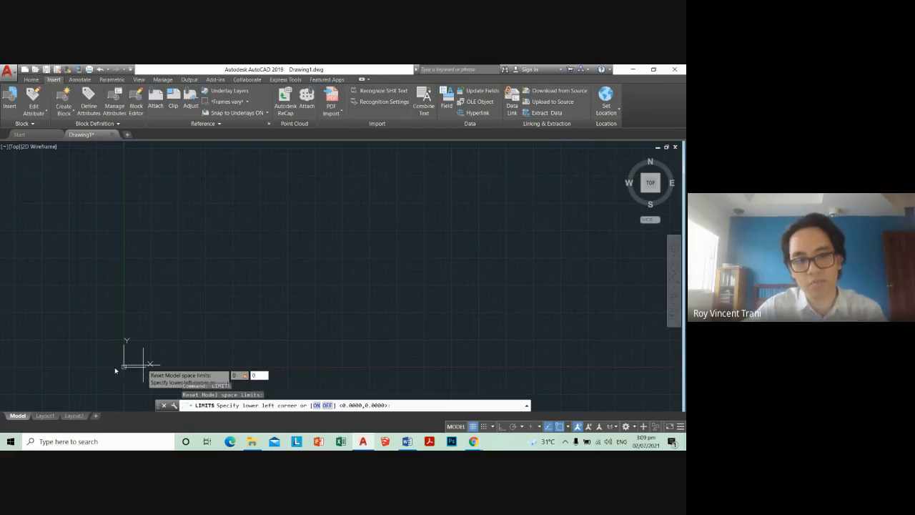
key("Return")
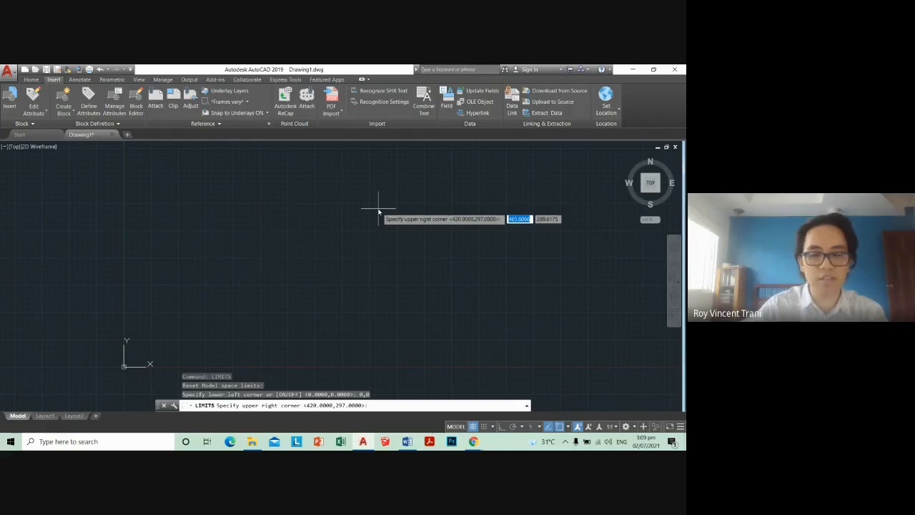
type("100")
key("Tab")
type("1")
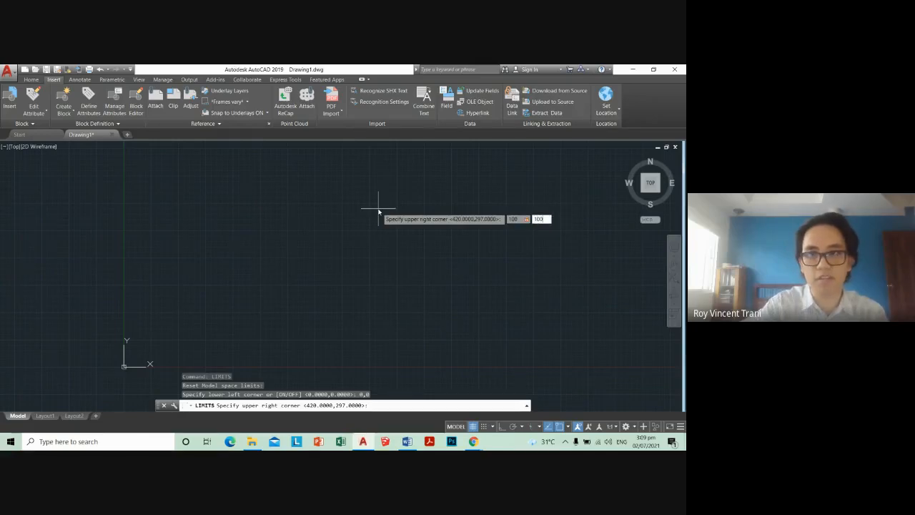
key("Return")
Step: Examine the extent of the grid around the origin at different magnifications
scroll(374, 229, "down", 8)
middle_click_drag(315, 261, 212, 294)
scroll(244, 276, "up", 6)
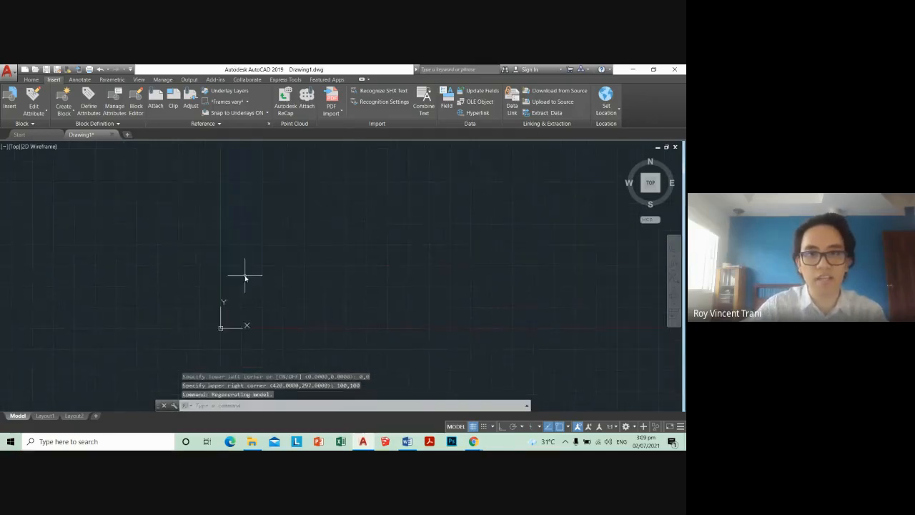
scroll(336, 250, "down", 6)
middle_click_drag(347, 251, 224, 329)
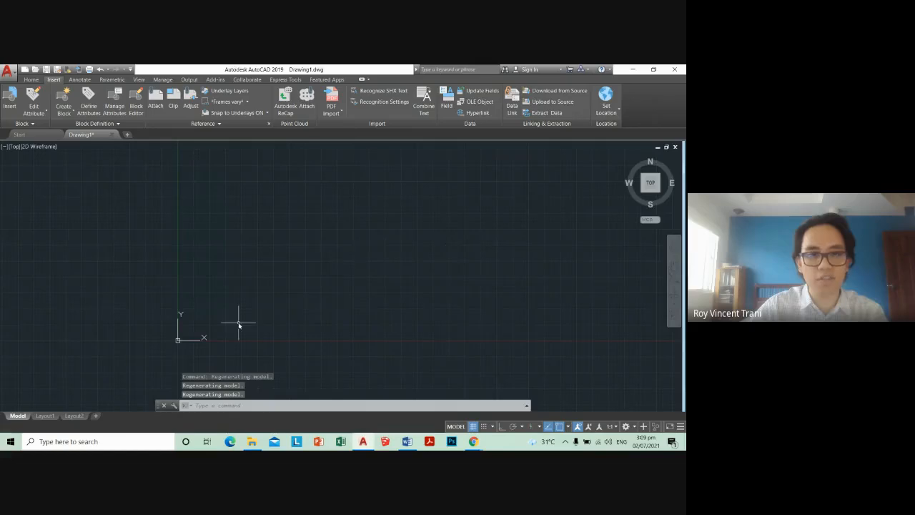
scroll(239, 323, "up", 5)
middle_click_drag(166, 343, 229, 316)
scroll(194, 318, "up", 8)
scroll(195, 322, "down", 9)
scroll(393, 267, "down", 6)
middle_click_drag(395, 271, 191, 348)
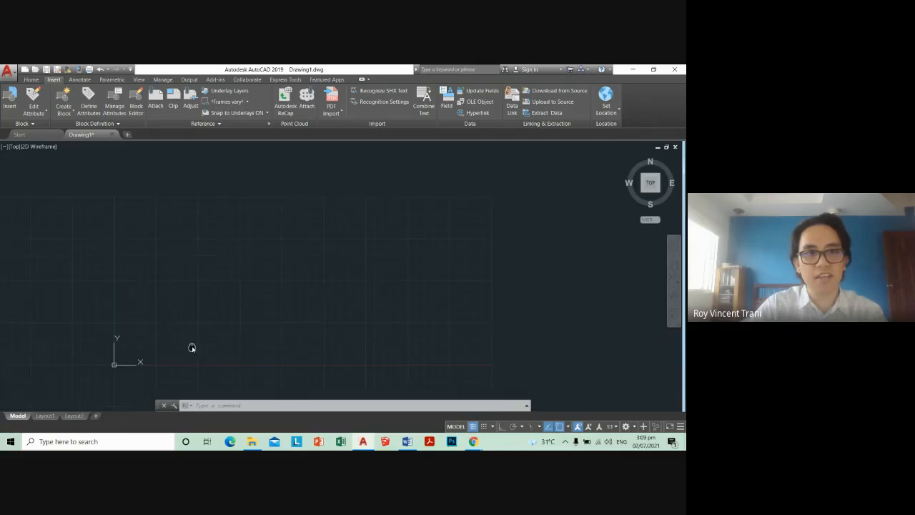
middle_click_drag(302, 293, 241, 296)
scroll(243, 296, "down", 2)
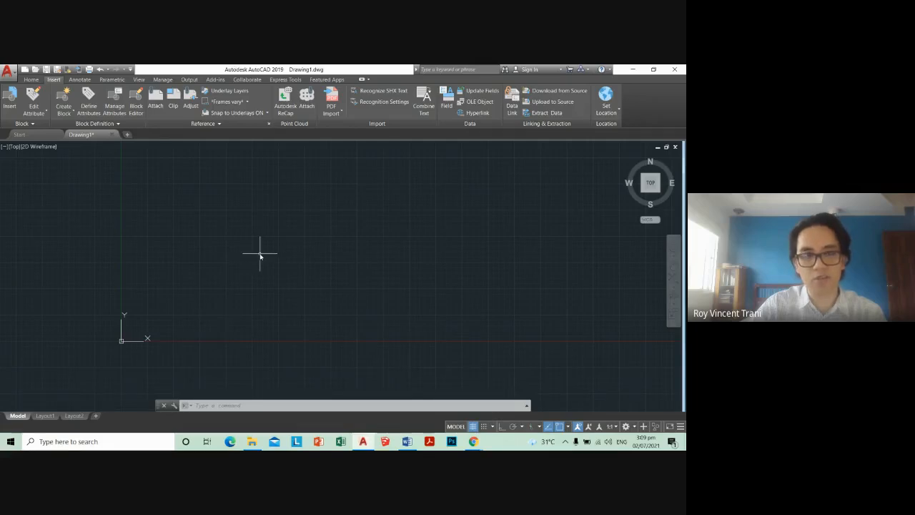
scroll(282, 272, "up", 2)
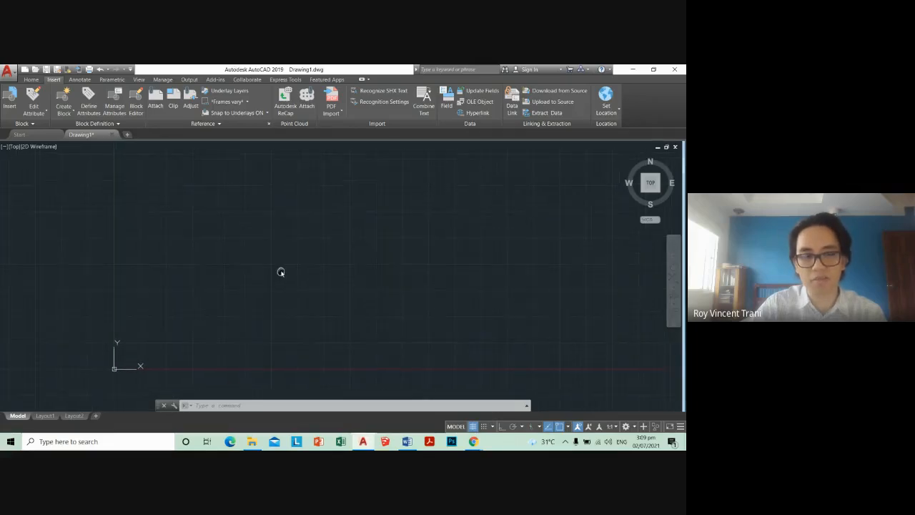
mouse_move(250, 278)
middle_mouse_down()
mouse_move(257, 263)
mouse_move(290, 273)
middle_mouse_up()
scroll(197, 370, "up", 4)
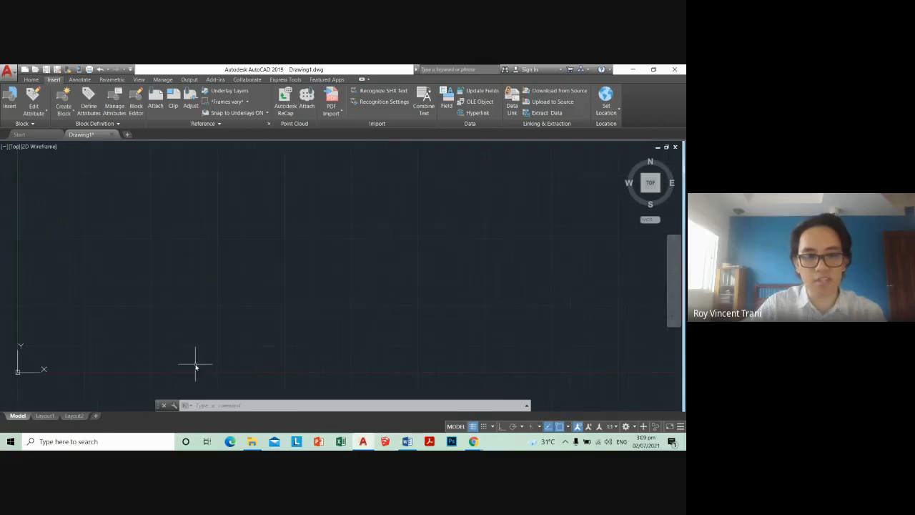
scroll(217, 323, "down", 4)
middle_click_drag(222, 349, 221, 356)
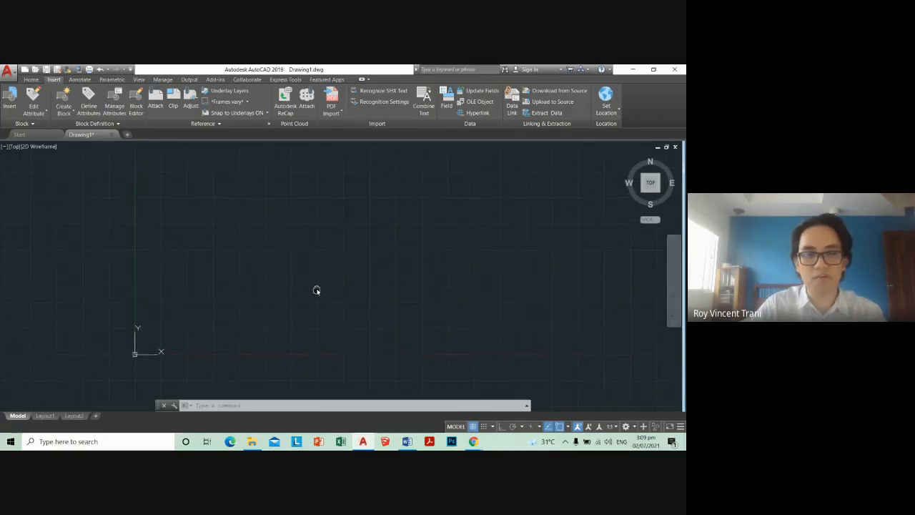
Step: Turn off the drawing grid display and keep the origin in view
scroll(322, 292, "down", 1)
key("F7")
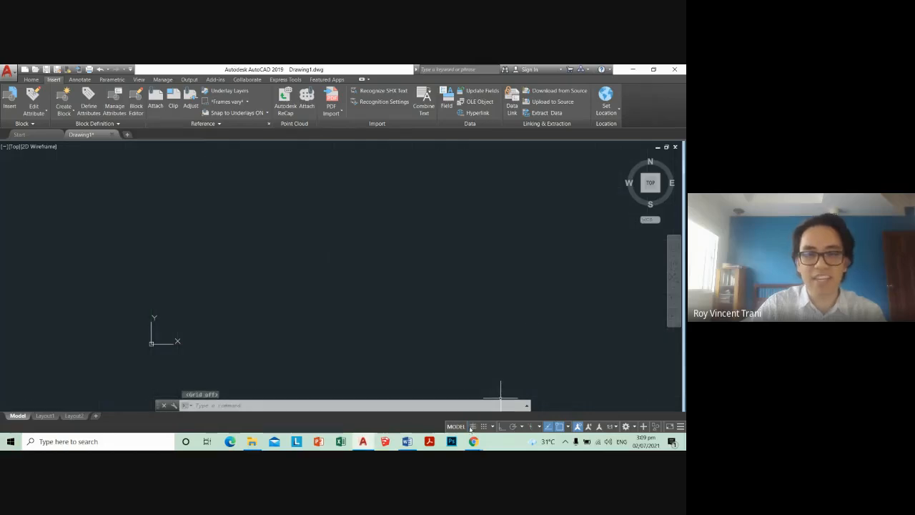
scroll(229, 311, "down", 1)
middle_click_drag(194, 337, 193, 313)
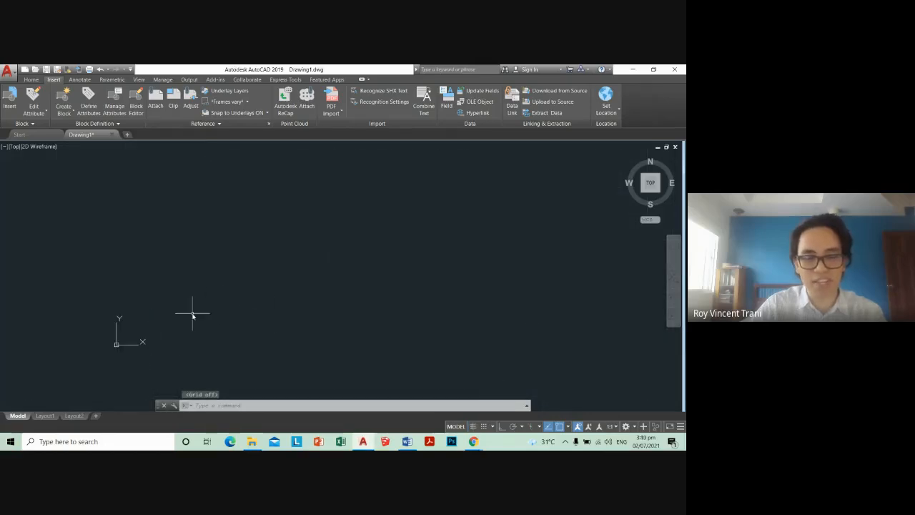
mouse_move(334, 314)
middle_mouse_down()
mouse_move(311, 321)
mouse_move(348, 301)
middle_mouse_up()
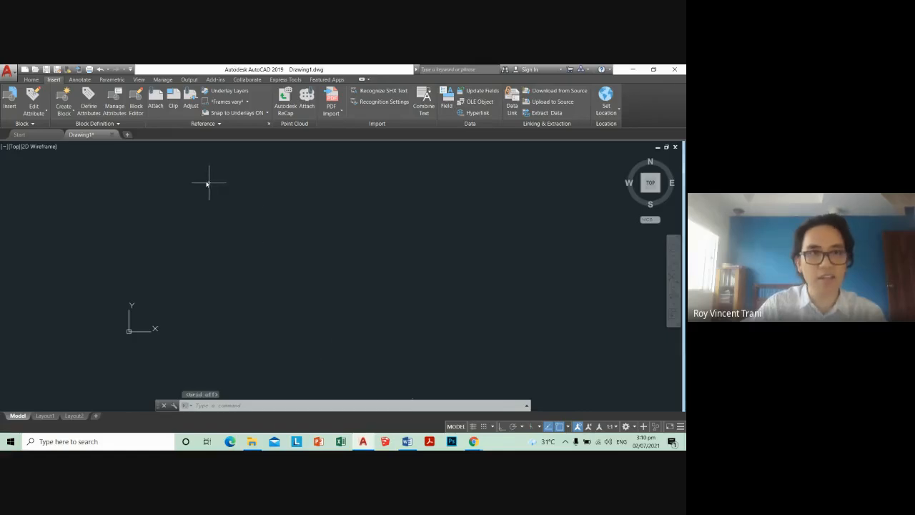
Step: Attach the CAD Exer 1 image to the drawing, placing it above the origin and sizing it freehand to a small upright sheet
left_click(155, 98)
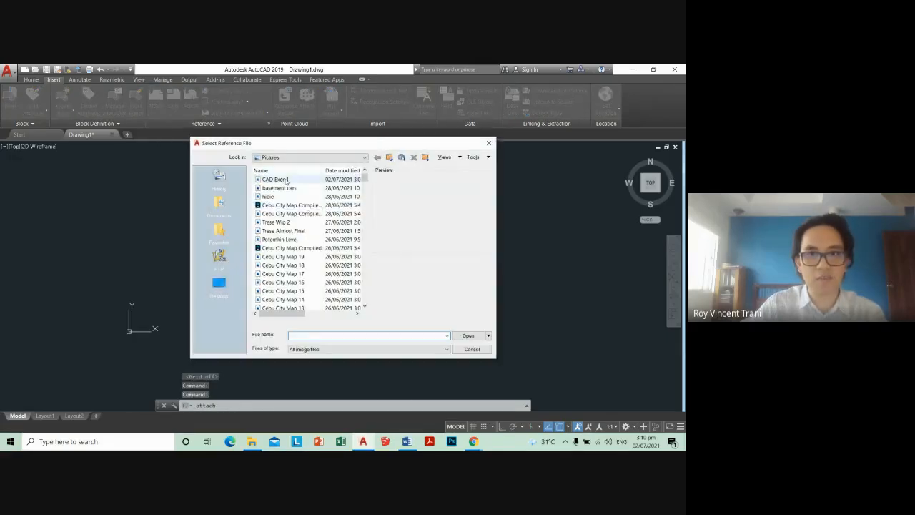
left_click(286, 181)
left_click(466, 337)
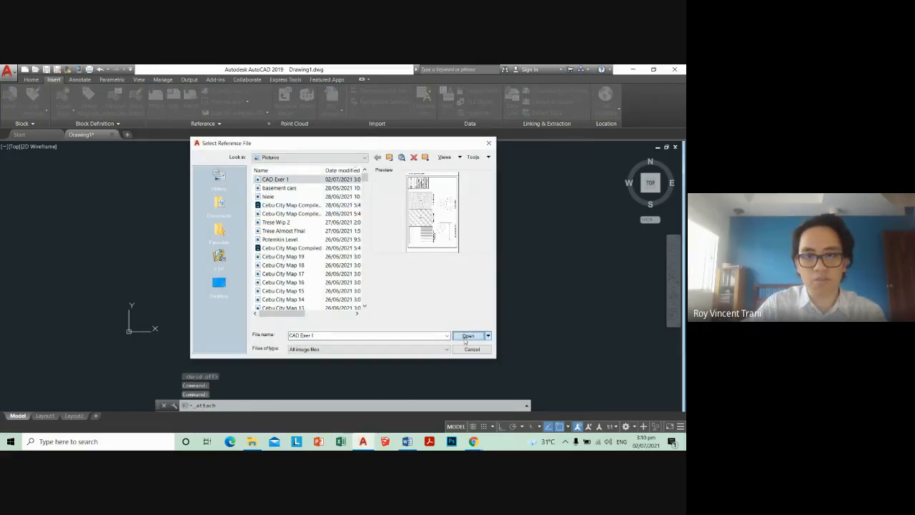
left_click(365, 319)
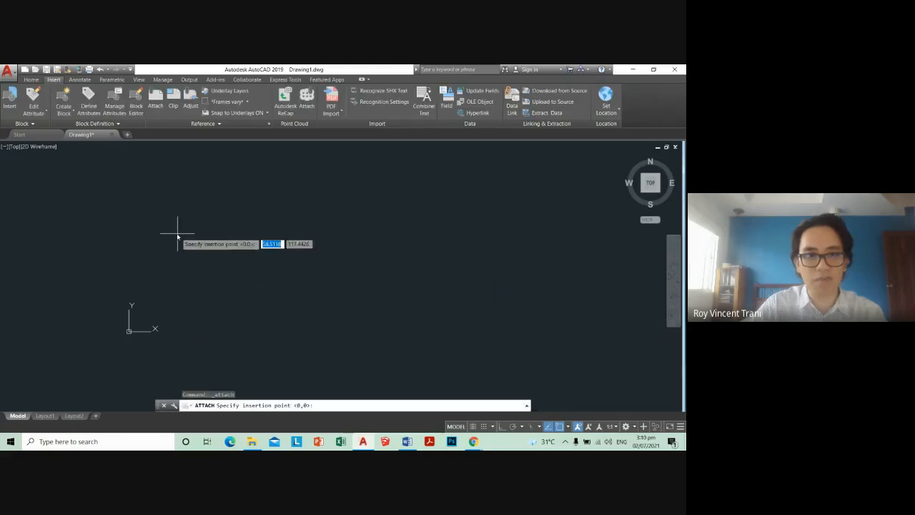
left_click(176, 237)
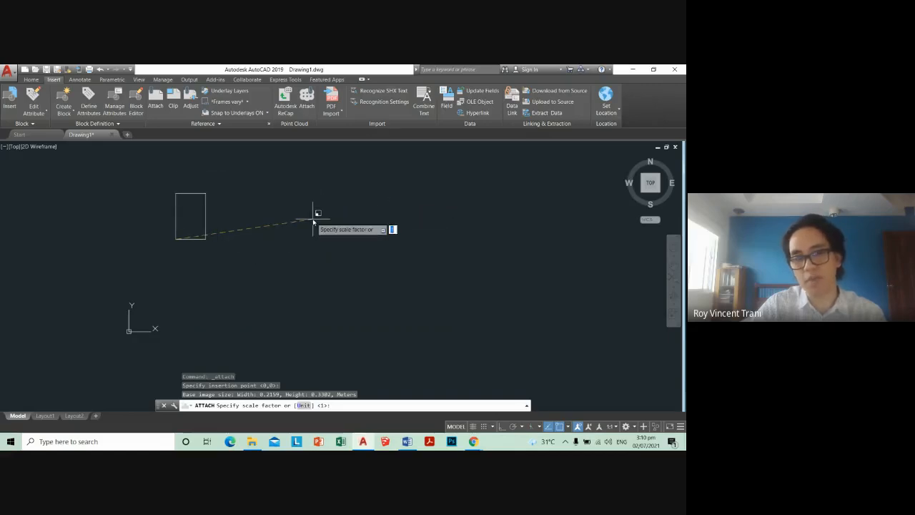
left_click(344, 206)
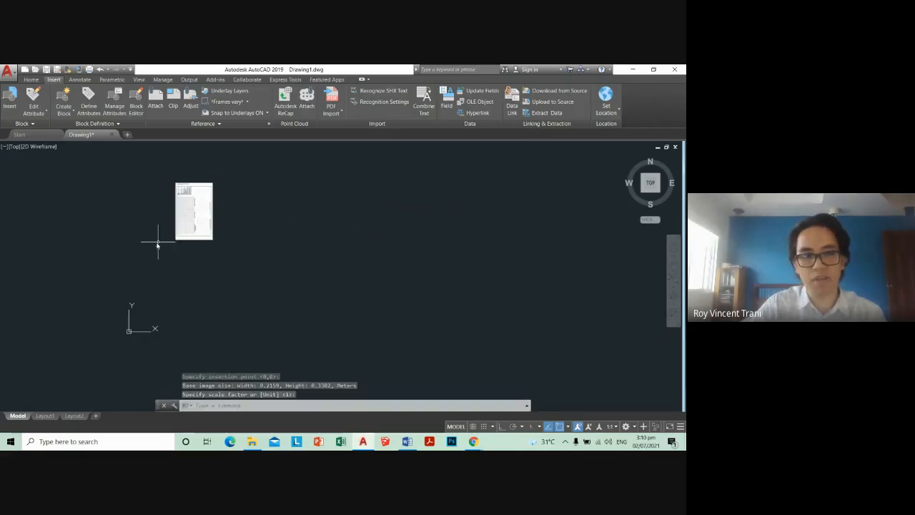
scroll(155, 241, "up", 4)
scroll(180, 245, "down", 4)
type("ro")
key("space")
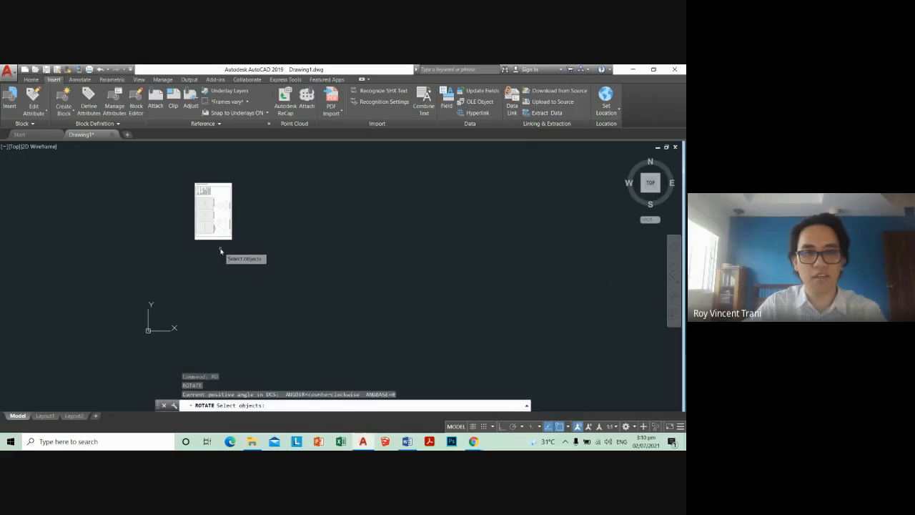
left_click(221, 250)
left_click(213, 236)
key("space")
left_click(230, 248)
key("Escape")
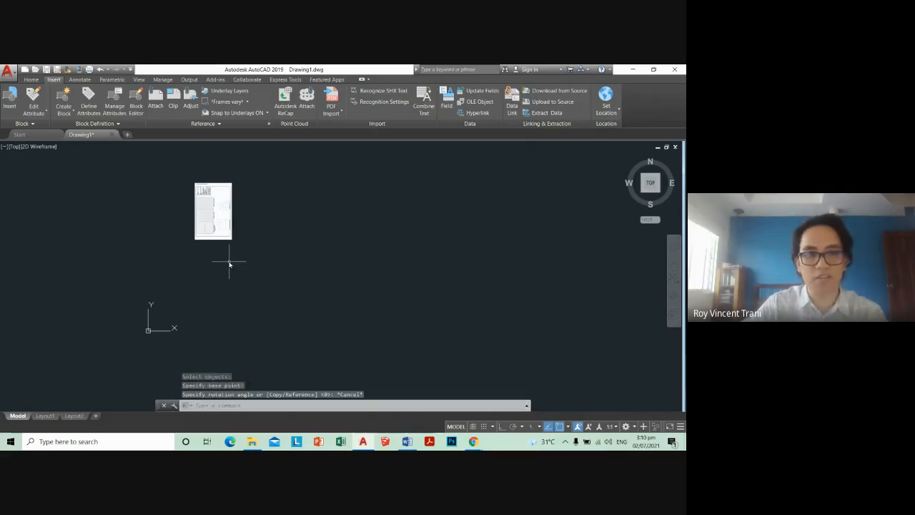
type("ro")
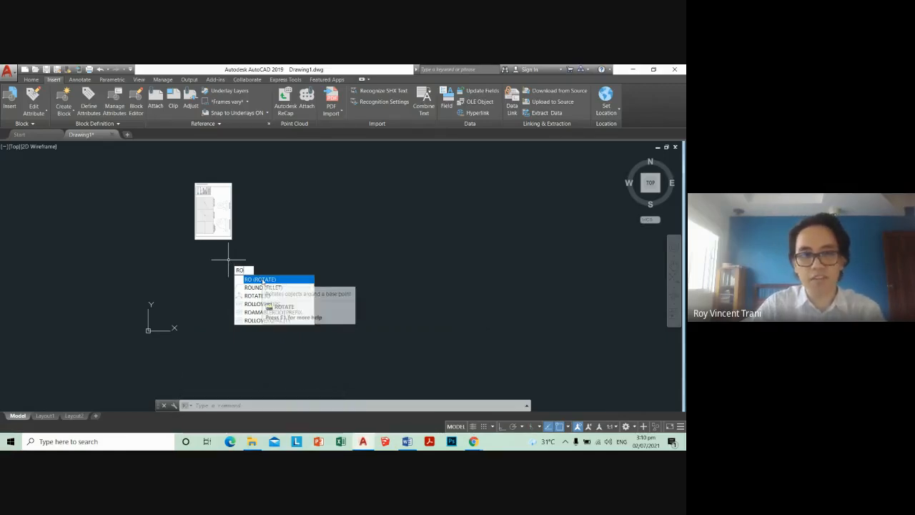
left_click(262, 279)
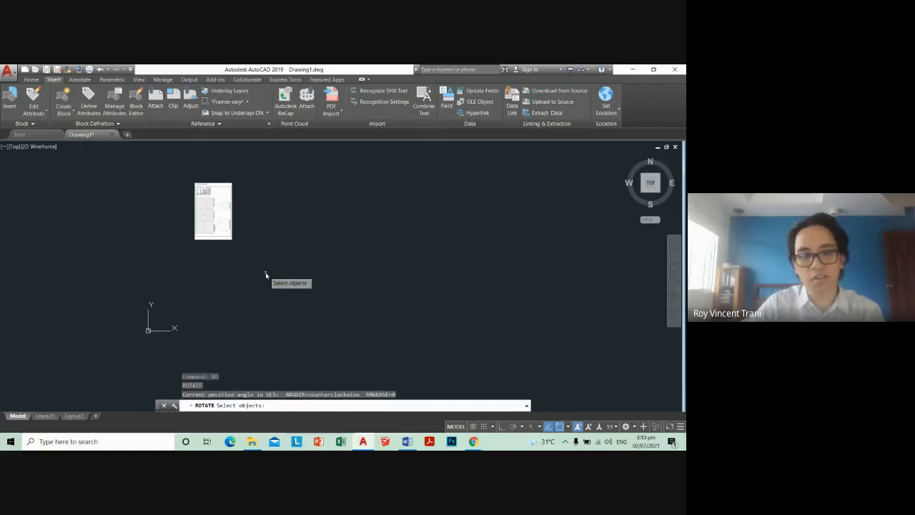
key("Escape")
key("Escape")
Step: Rotate the attached image a quarter turn clockwise about its lower right corner so the sheet reads in landscape
type("ro")
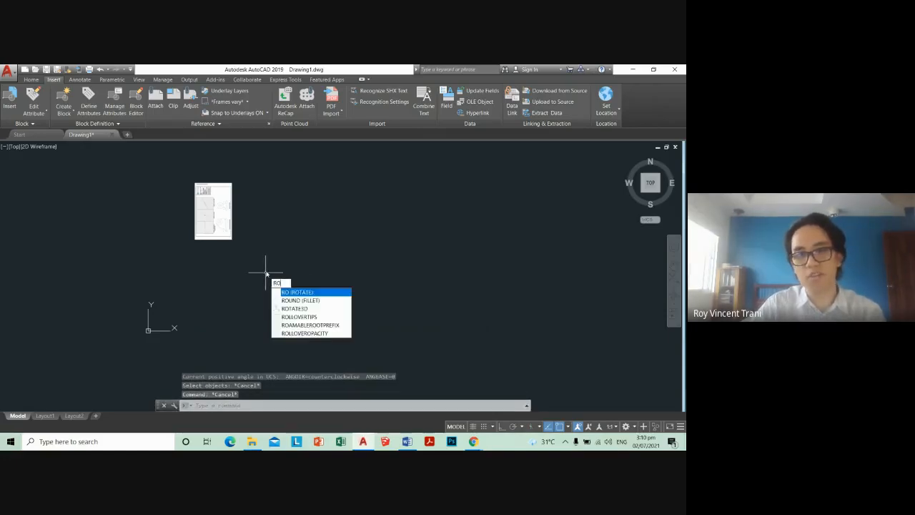
key("Return")
left_click(263, 273)
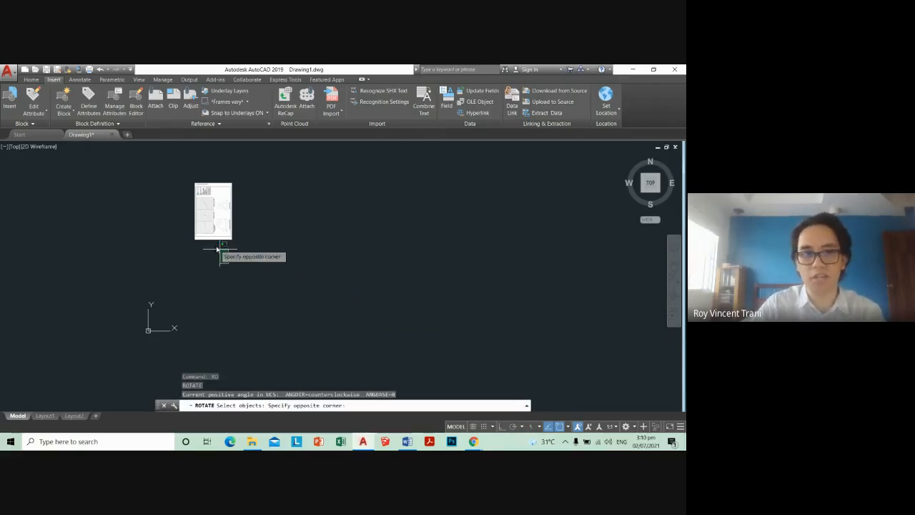
left_click(217, 246)
left_click(219, 246)
left_click(227, 252)
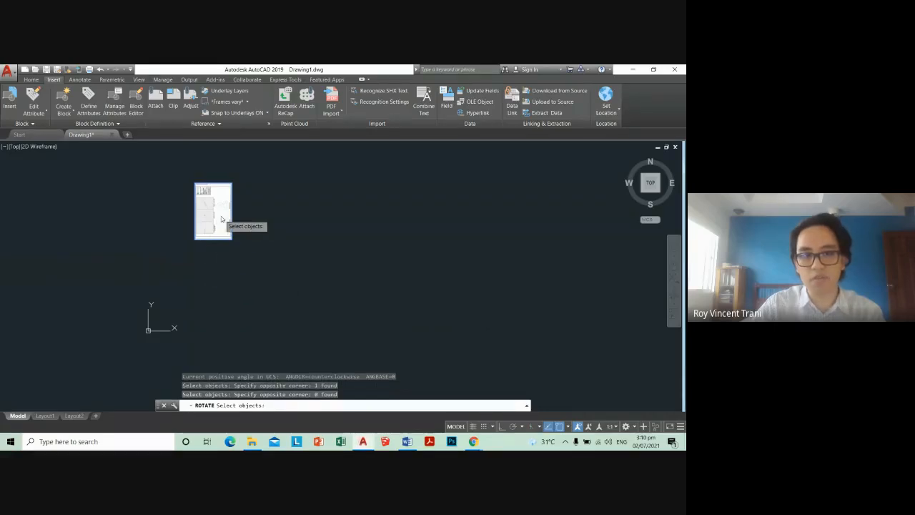
key("Return")
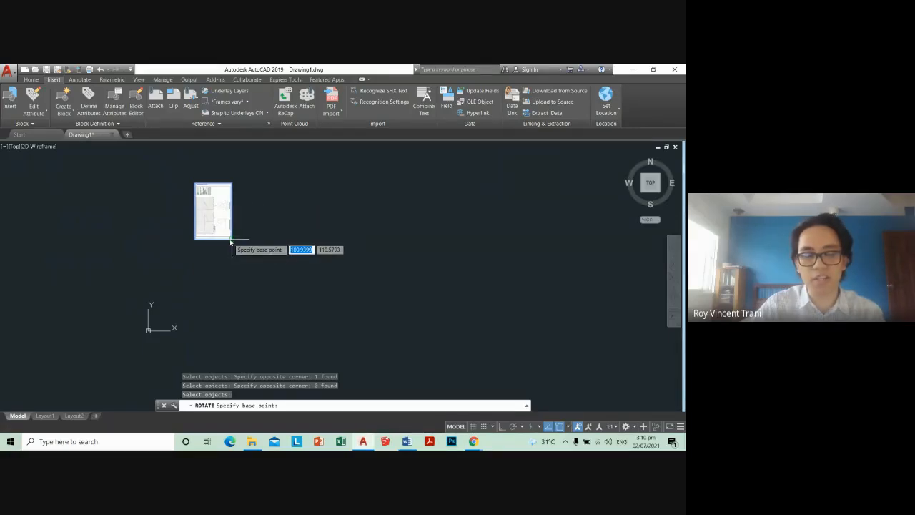
left_click(232, 239)
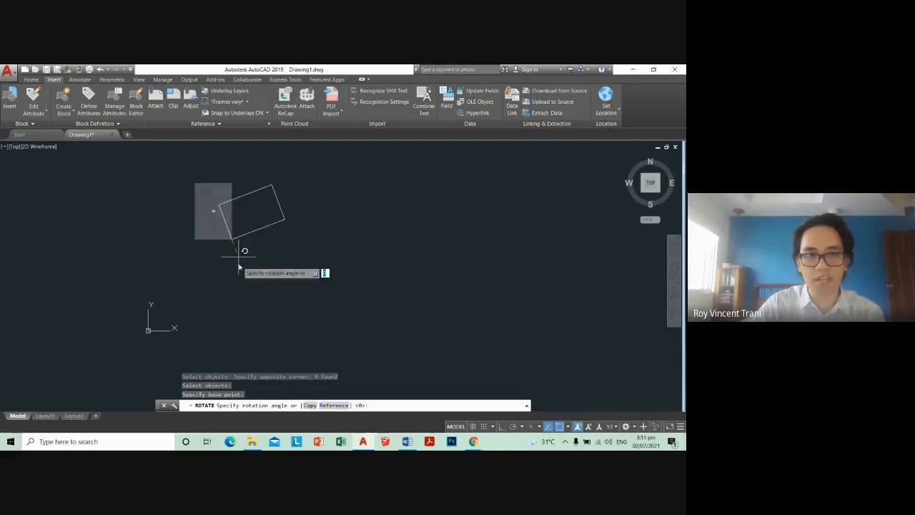
key("Return")
scroll(235, 272, "up", 2)
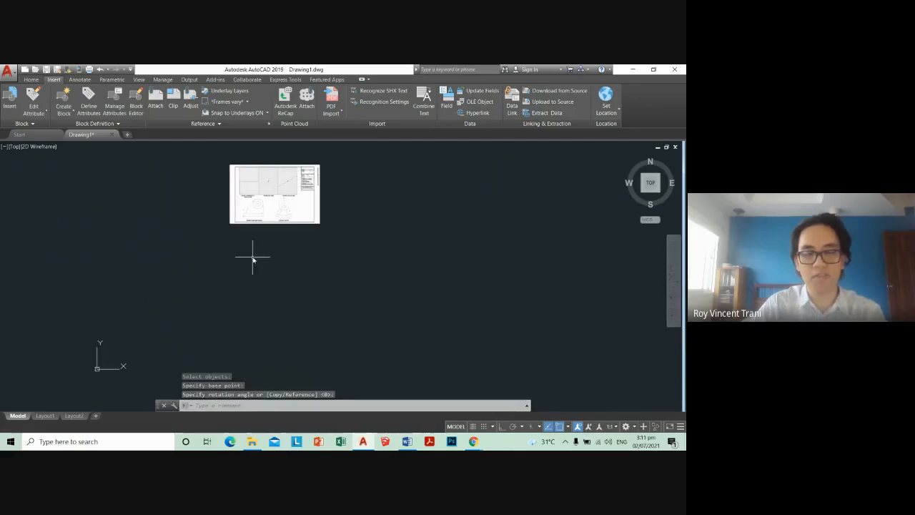
Step: Move the rotated image down and to the left, closer to the origin
type("m")
key("Return")
left_click(252, 257)
left_click(247, 211)
key("Return")
left_click(267, 216)
left_click(188, 286)
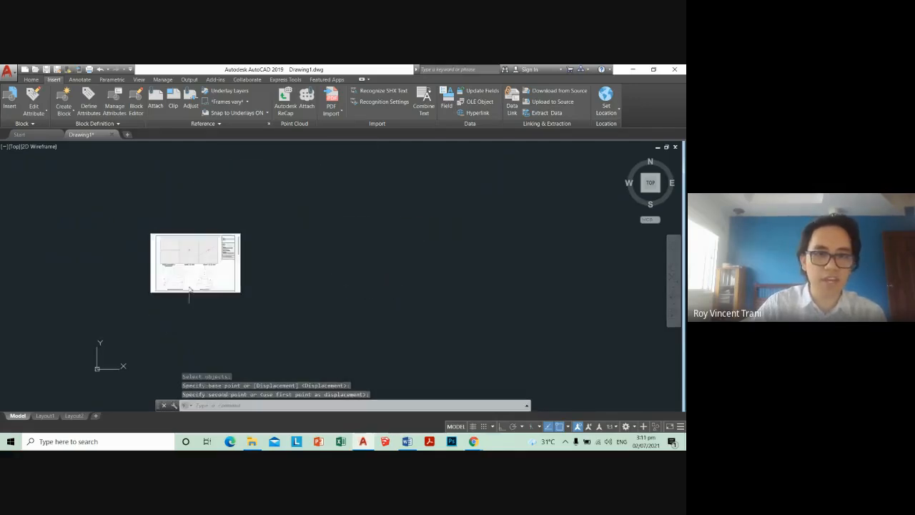
scroll(189, 289, "up", 2)
left_click(327, 303)
left_click(279, 280)
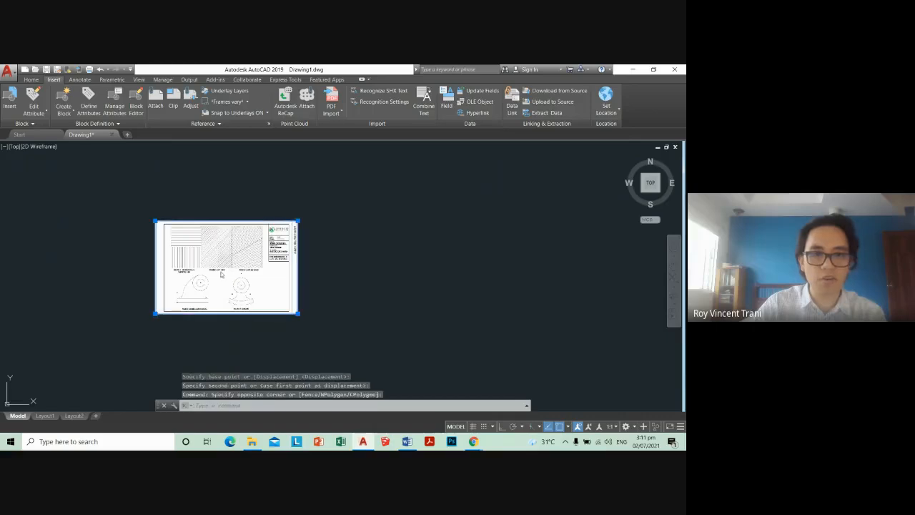
key("Escape")
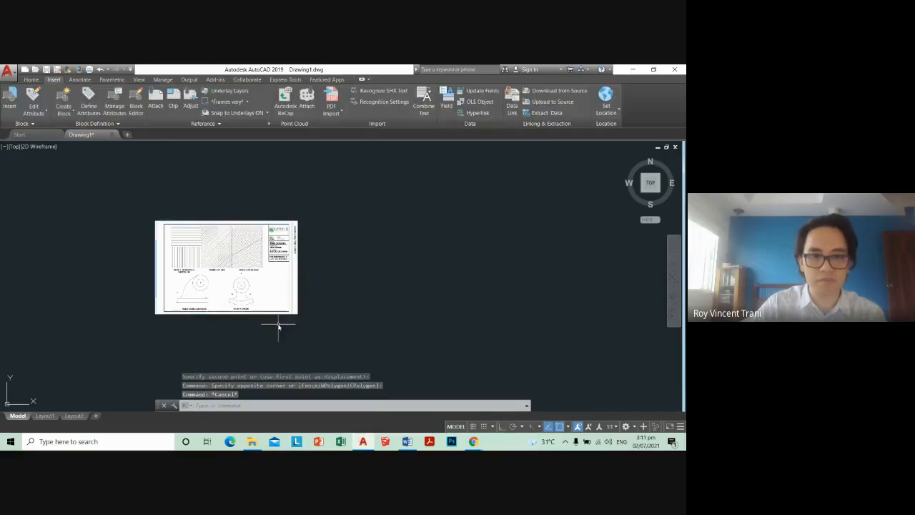
middle_click_drag(267, 317, 308, 269)
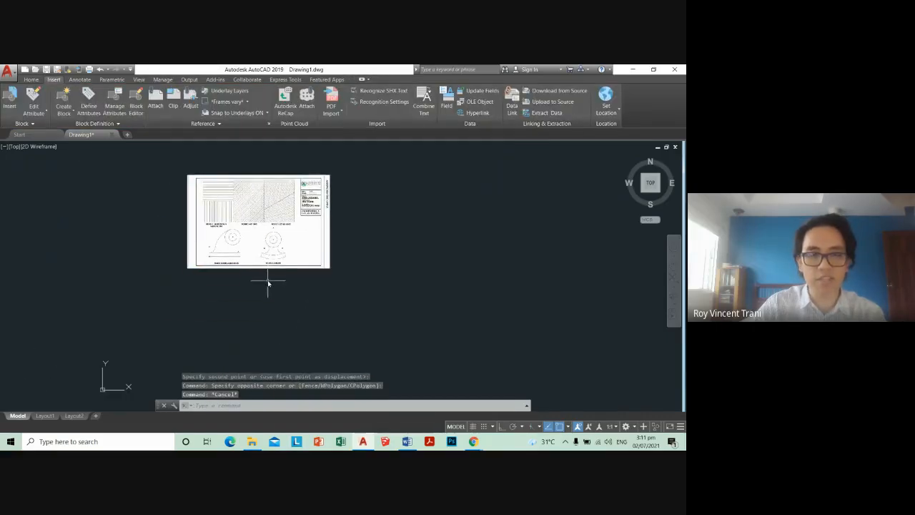
left_click(268, 284)
left_click(225, 228)
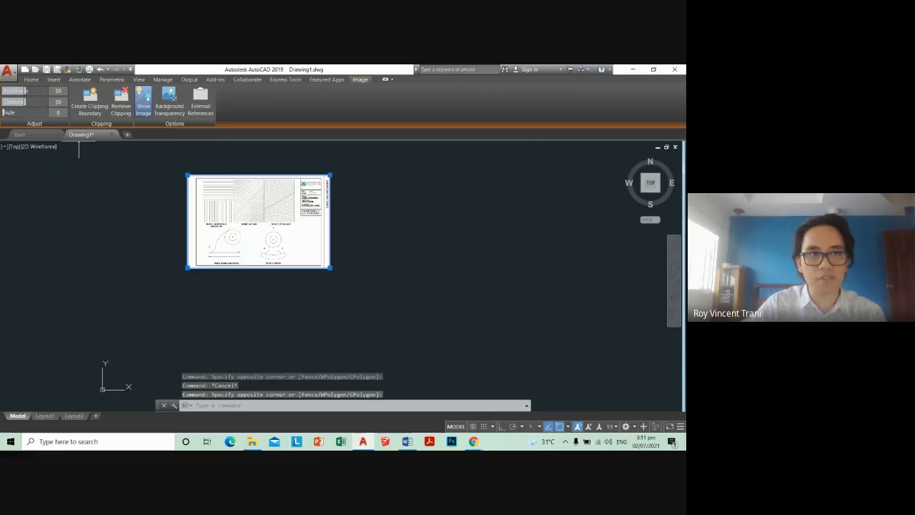
key("Escape")
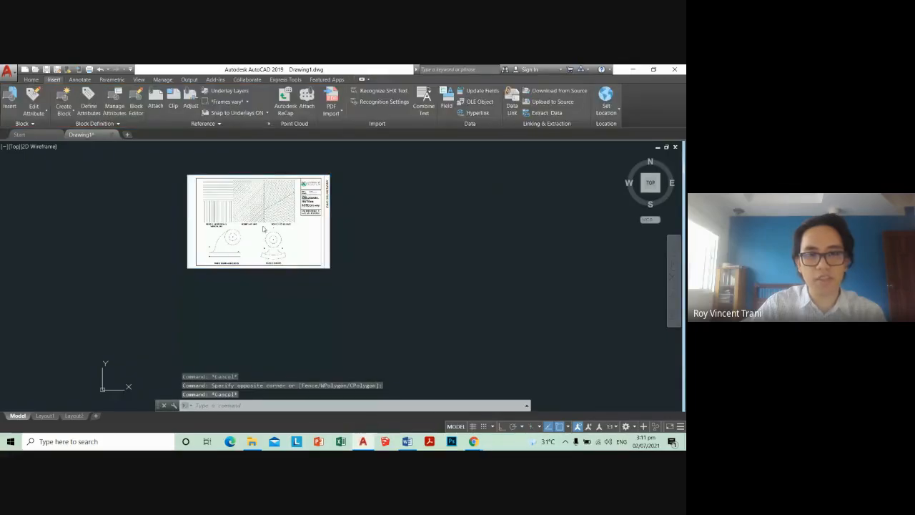
Step: Set the attached exercise image's fade to 25 and deselect the image
scroll(256, 220, "up", 6)
scroll(309, 249, "down", 4)
left_click(325, 336)
left_click(289, 266)
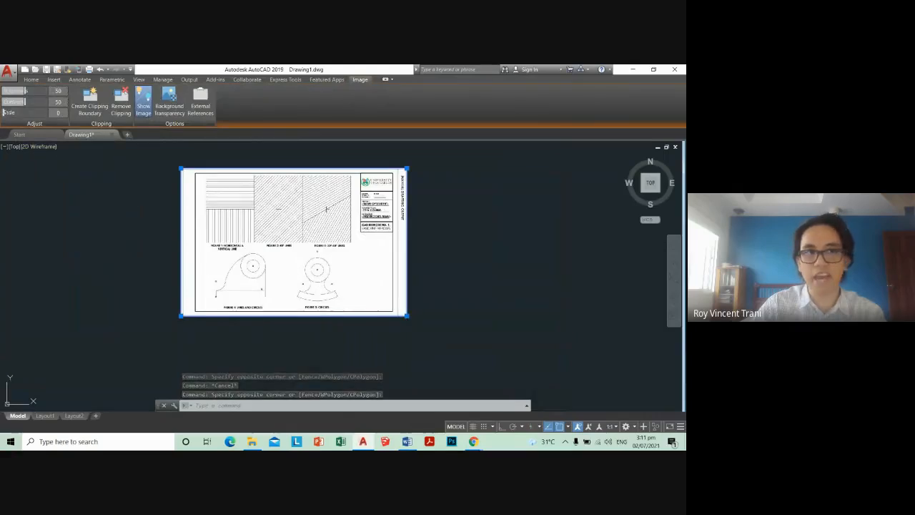
left_click_drag(4, 113, 18, 116)
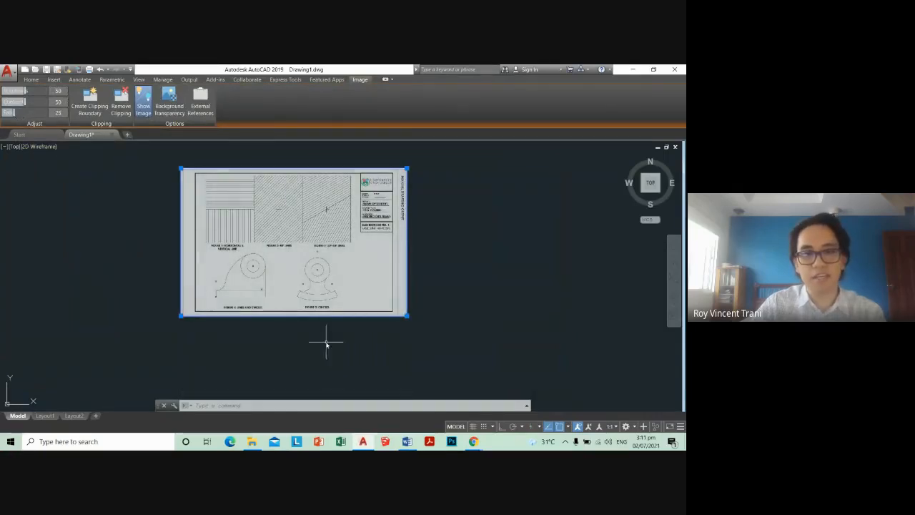
left_click(522, 290)
left_click(495, 313)
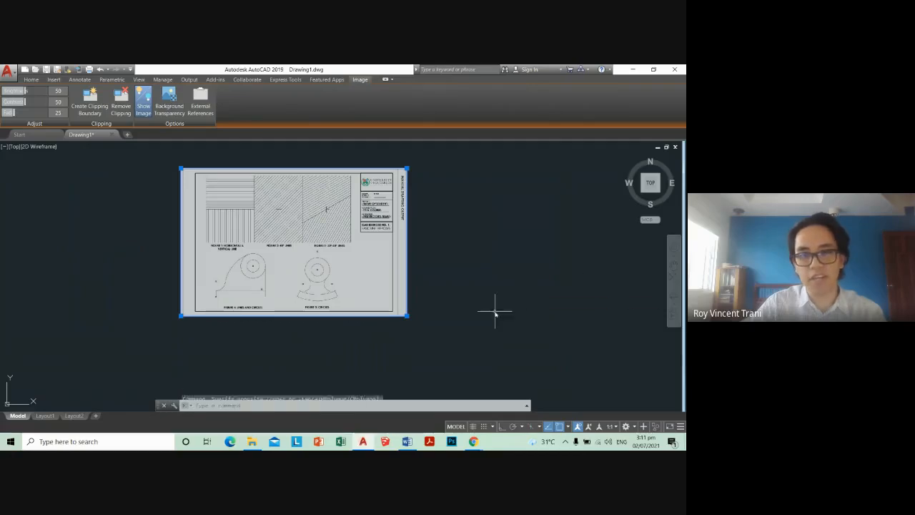
key("Escape")
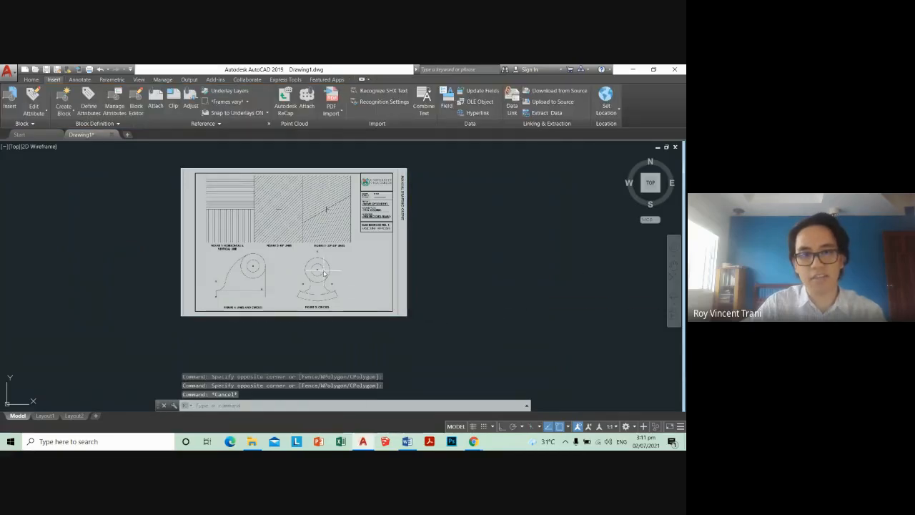
Step: Examine the line and circle figures on the CAD Exercise No. 1 sheet at different magnifications
scroll(324, 272, "up", 4)
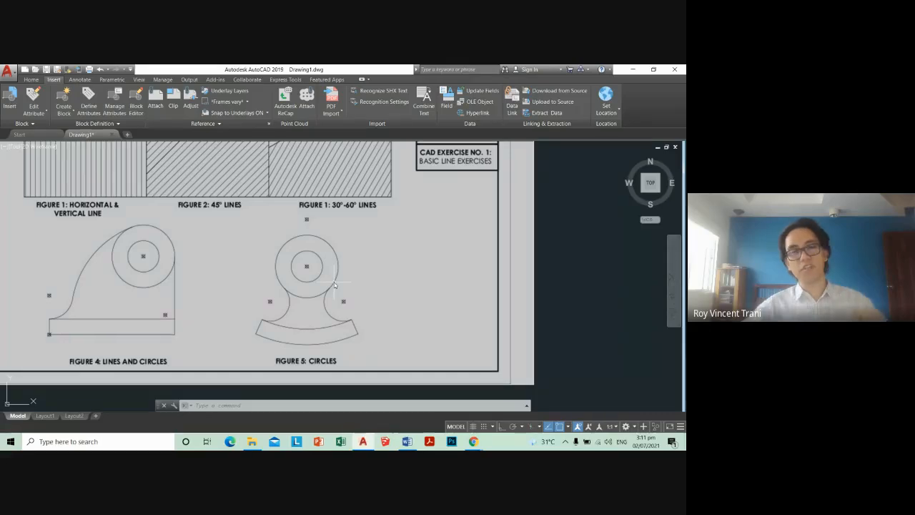
scroll(334, 285, "down", 5)
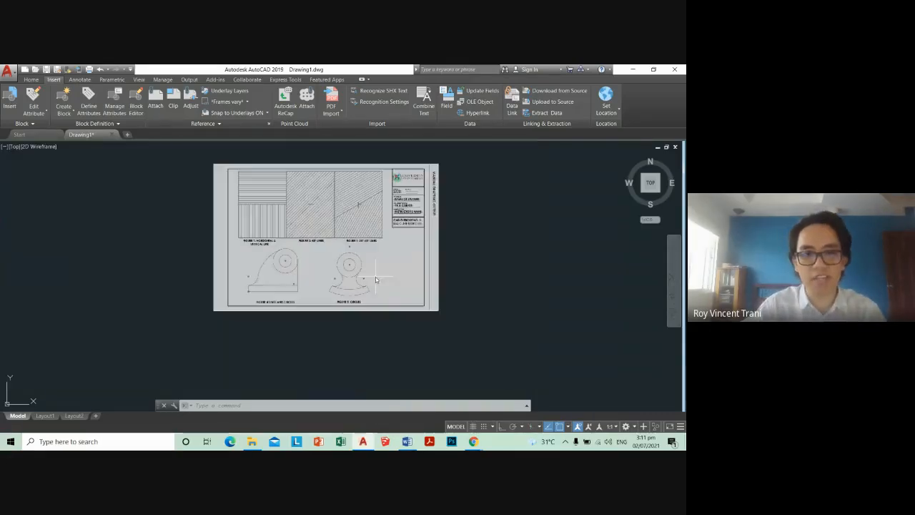
scroll(346, 243, "up", 2)
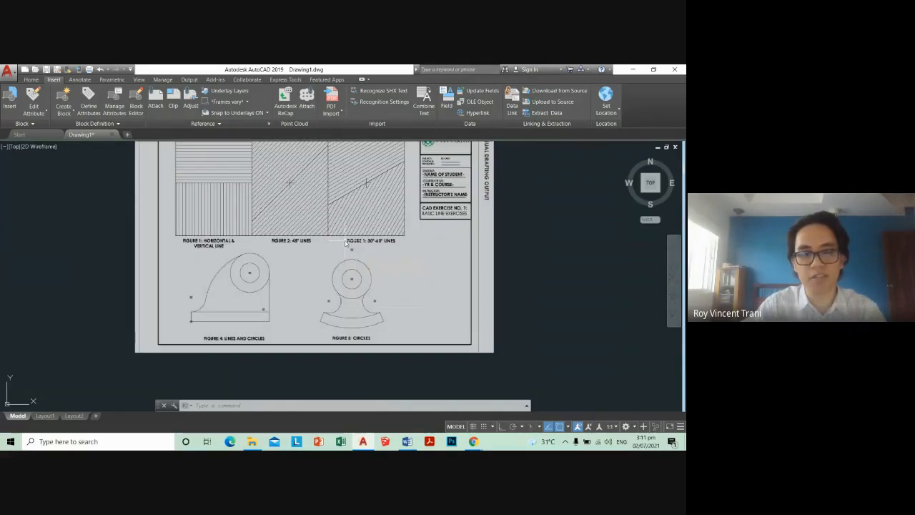
scroll(346, 243, "down", 2)
scroll(321, 305, "up", 2)
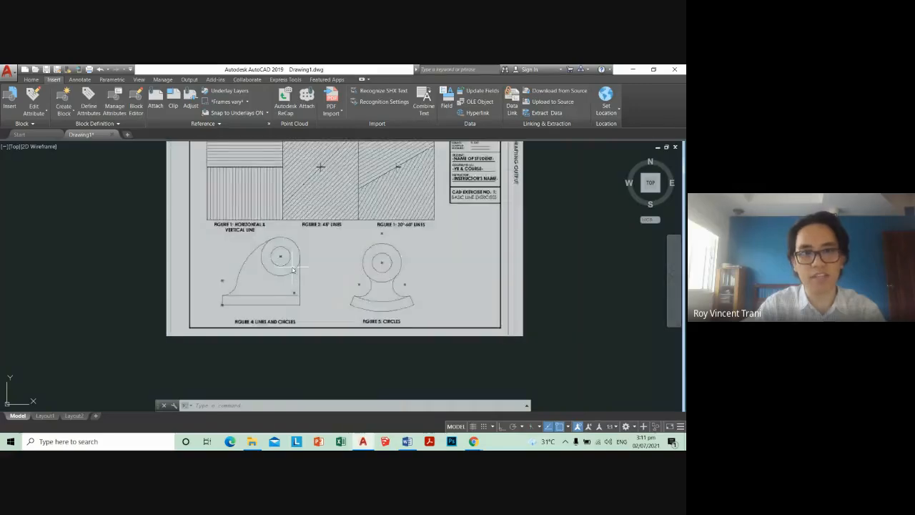
scroll(322, 304, "down", 2)
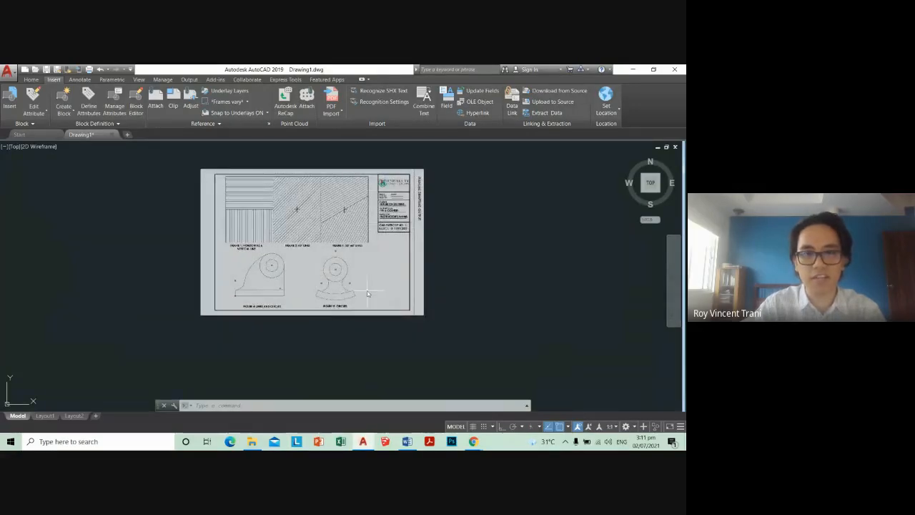
scroll(312, 261, "up", 2)
scroll(313, 261, "down", 2)
scroll(313, 264, "down", 1)
Step: Move the faded exercise image diagonally down and left so it sits just above the origin
middle_click_drag(336, 328, 306, 247)
middle_click_drag(219, 264, 298, 283)
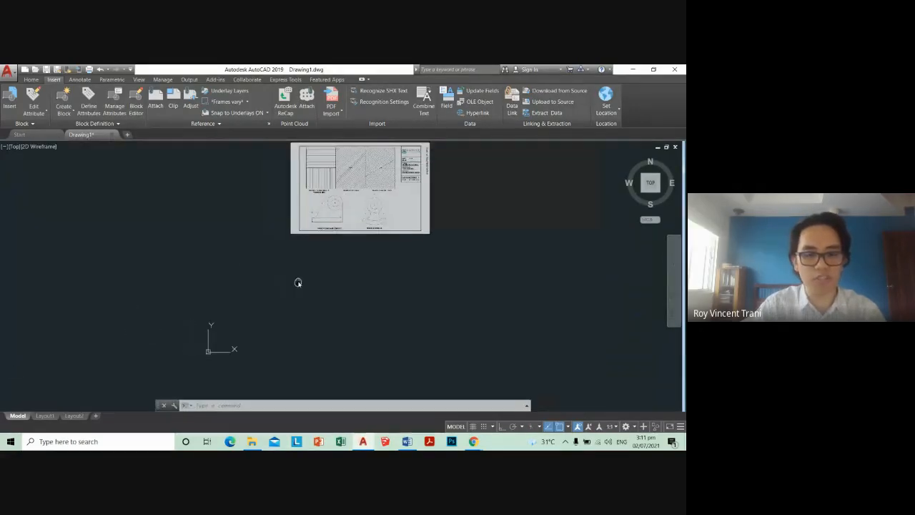
type("m")
key("Return")
left_click(369, 299)
left_click(331, 193)
key("Return")
left_click(359, 216)
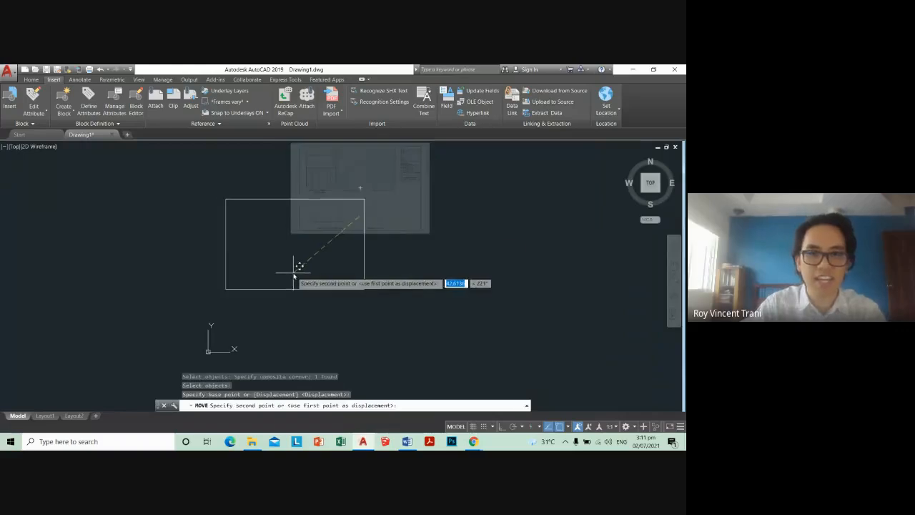
left_click(293, 276)
Step: Move the exercise image a short distance upward, away from the origin, and end the command
scroll(405, 240, "up", 3)
scroll(404, 241, "down", 3)
scroll(437, 213, "up", 4)
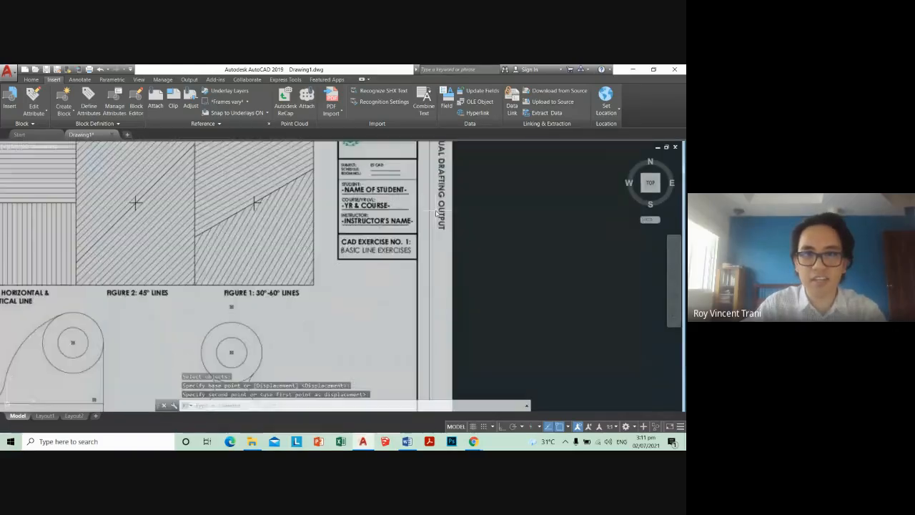
scroll(393, 236, "down", 4)
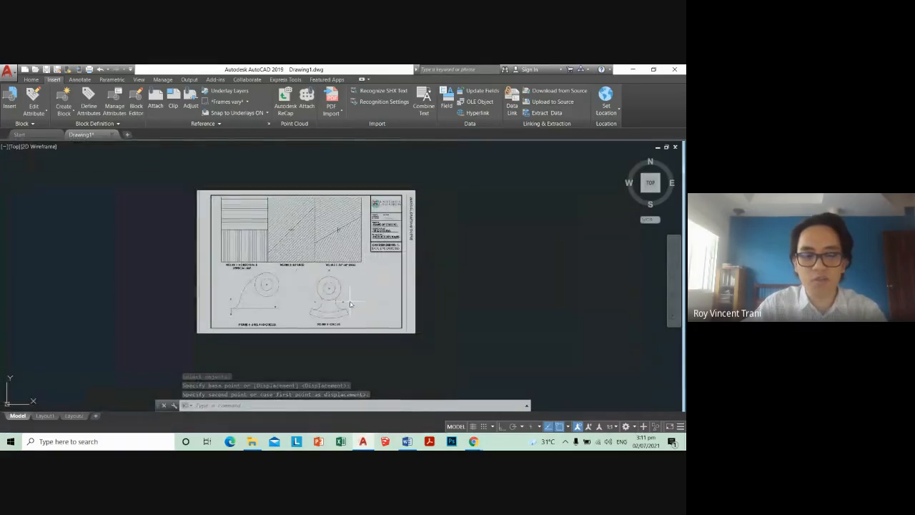
key("Return")
left_click(382, 360)
left_click(357, 315)
key("Return")
left_click(454, 303)
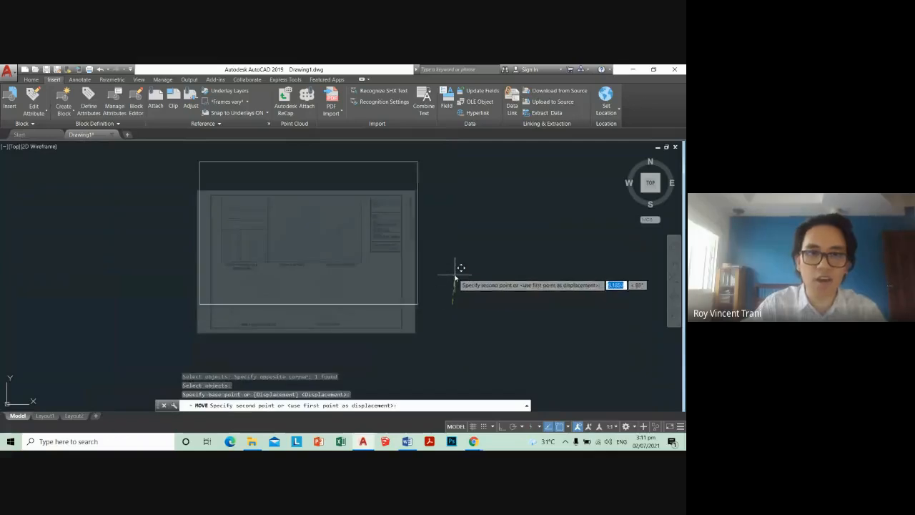
left_click(455, 273)
key("Escape")
middle_click_drag(389, 312, 398, 265)
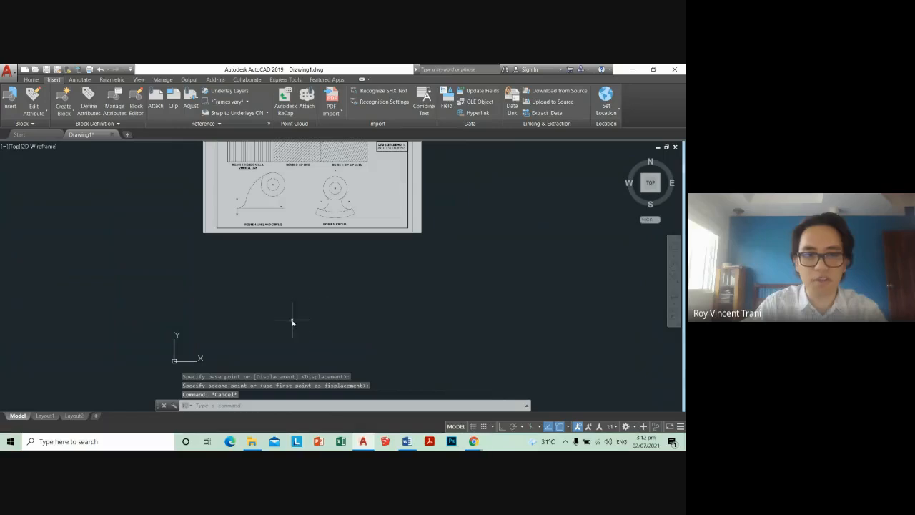
Step: Switch to Chrome, search Google for "8.5 to m" in a new tab, and return to AutoCAD
mouse_move(474, 441)
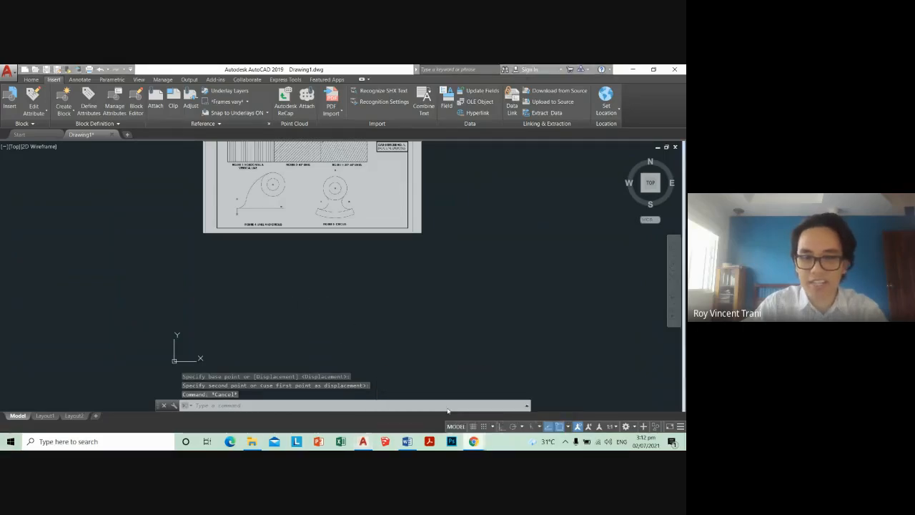
left_click(448, 411)
left_click(583, 74)
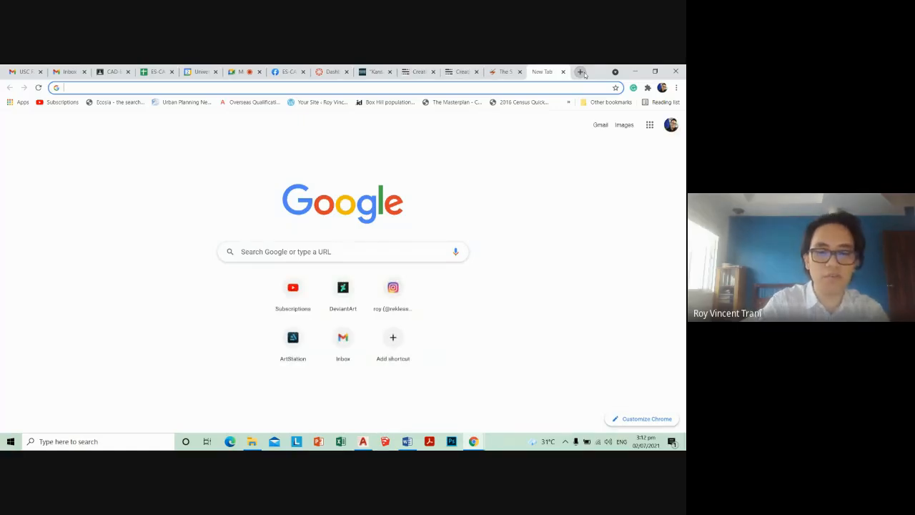
type("8.5")
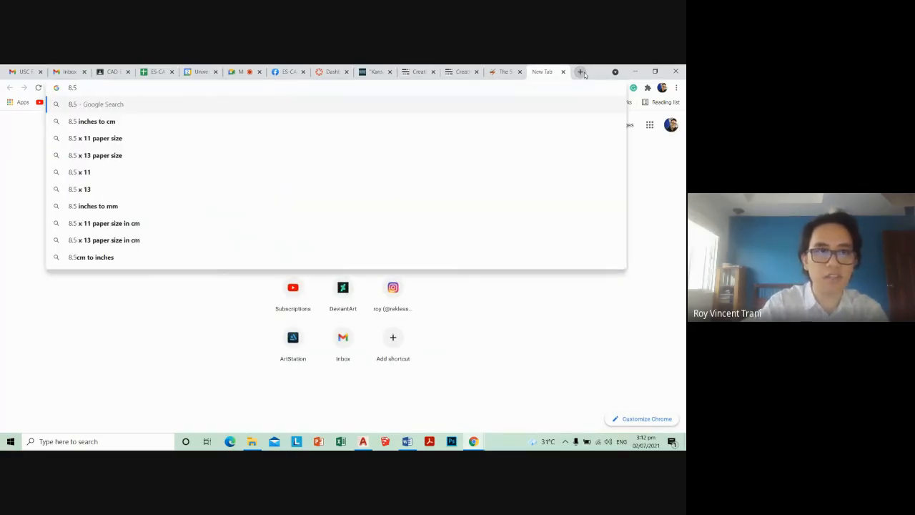
type(" to m")
key("Return")
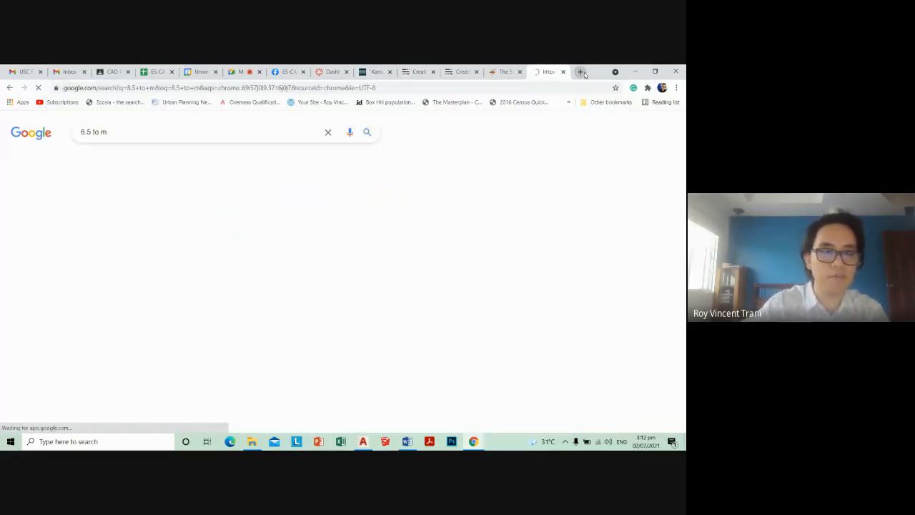
left_click(634, 72)
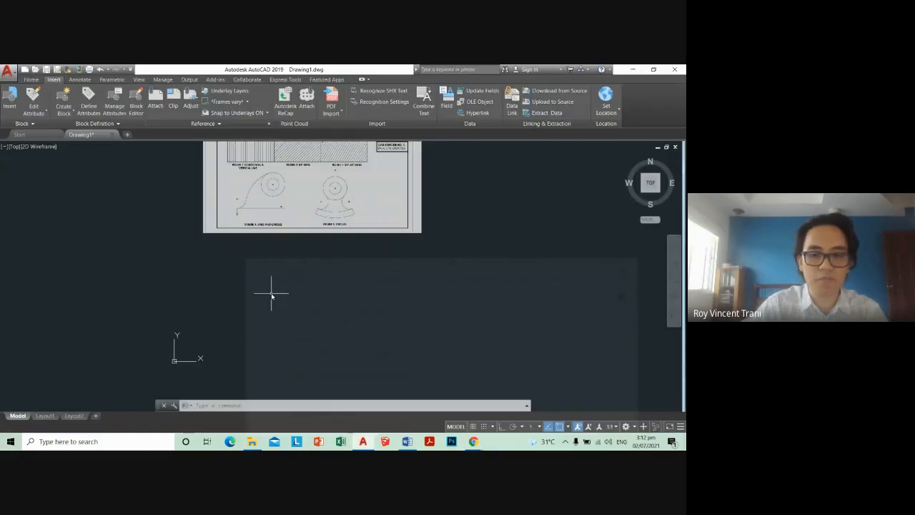
left_click(181, 347)
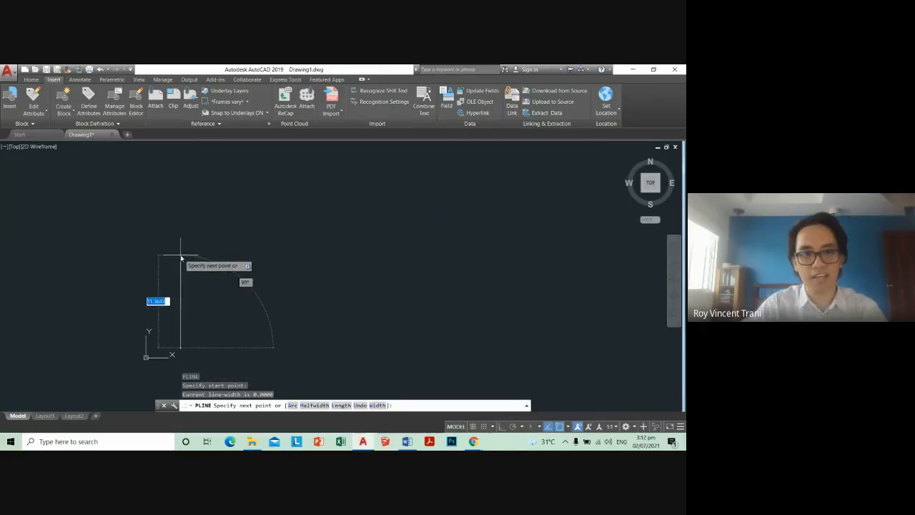
key("Escape")
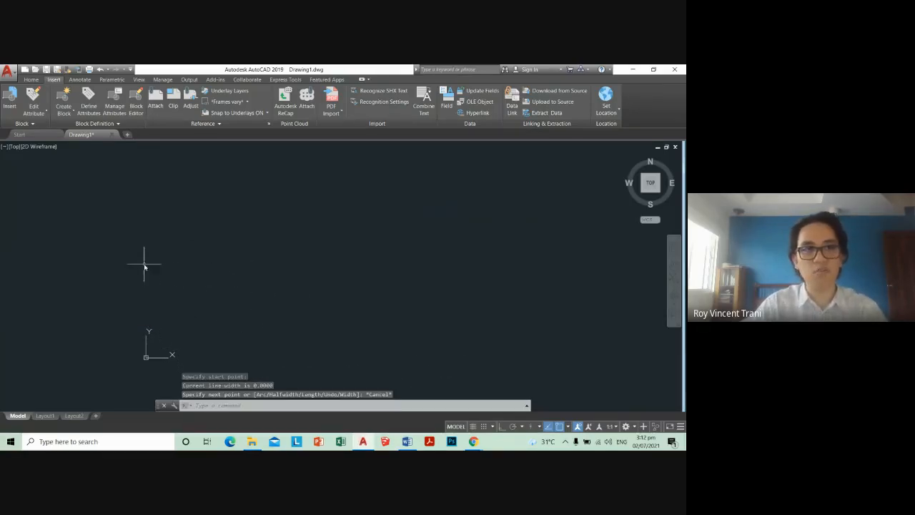
left_click(31, 80)
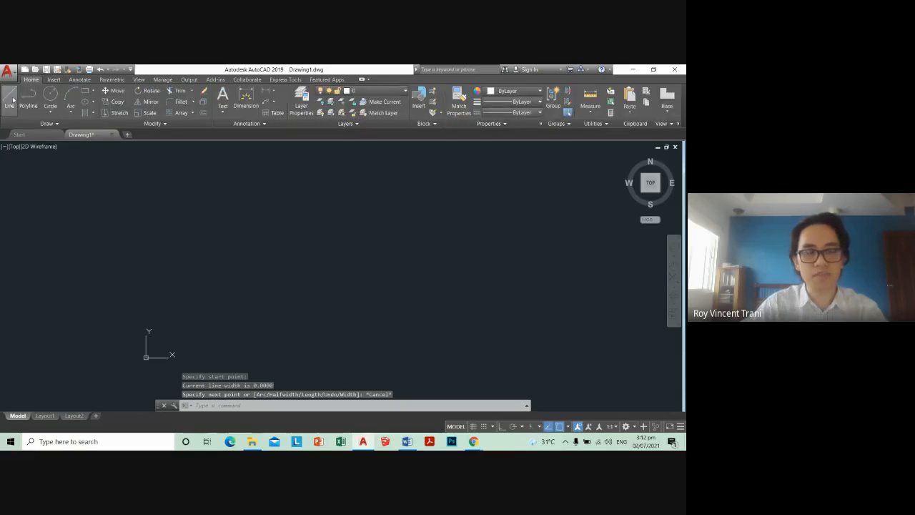
left_click(10, 100)
left_click(198, 344)
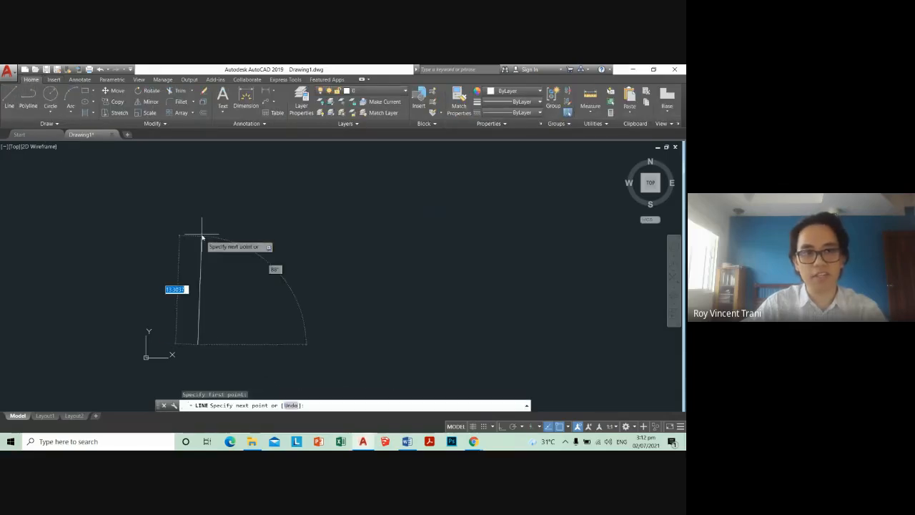
key("Escape")
Step: Draw a vertical line 2.5 units upward from a point near the origin, with Ortho mode turned on
type("L")
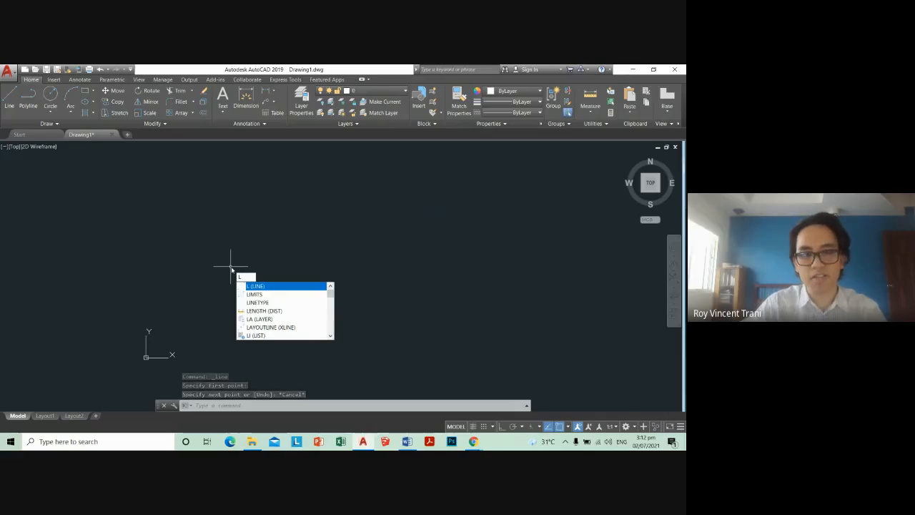
key("Return")
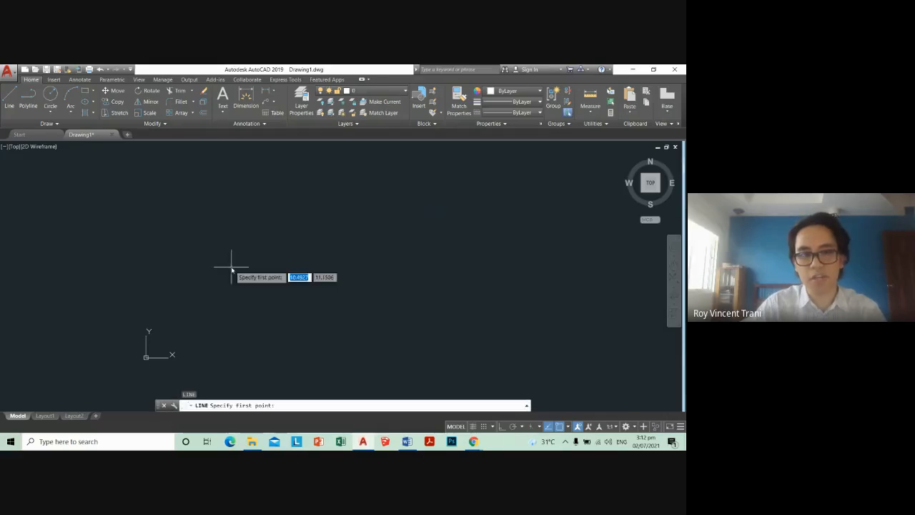
left_click(189, 342)
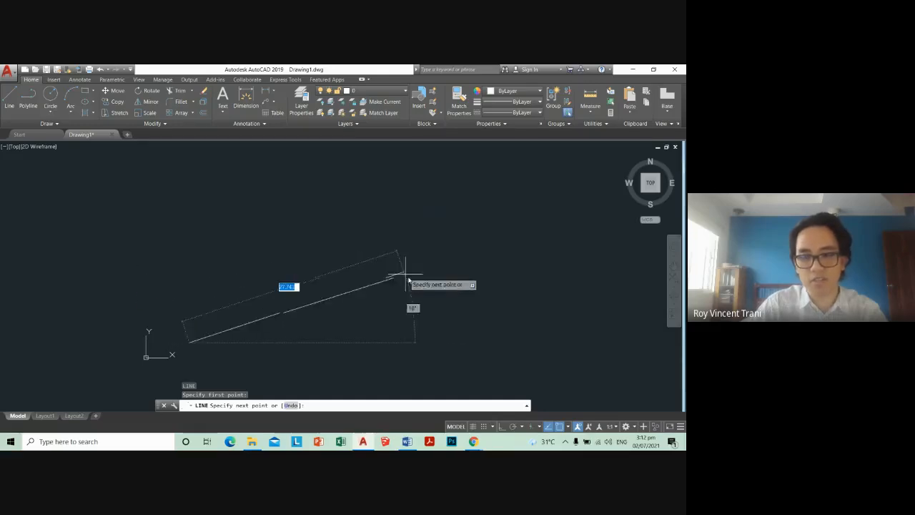
left_click(502, 427)
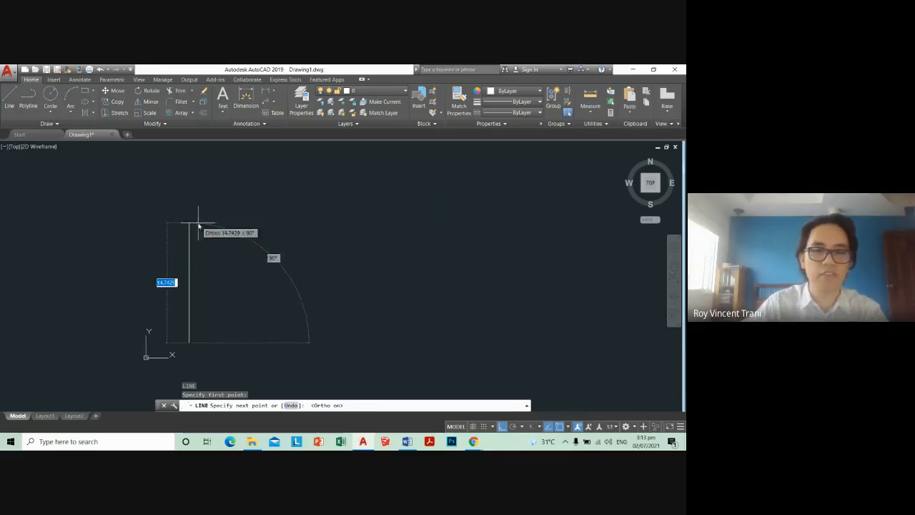
scroll(200, 225, "down", 2)
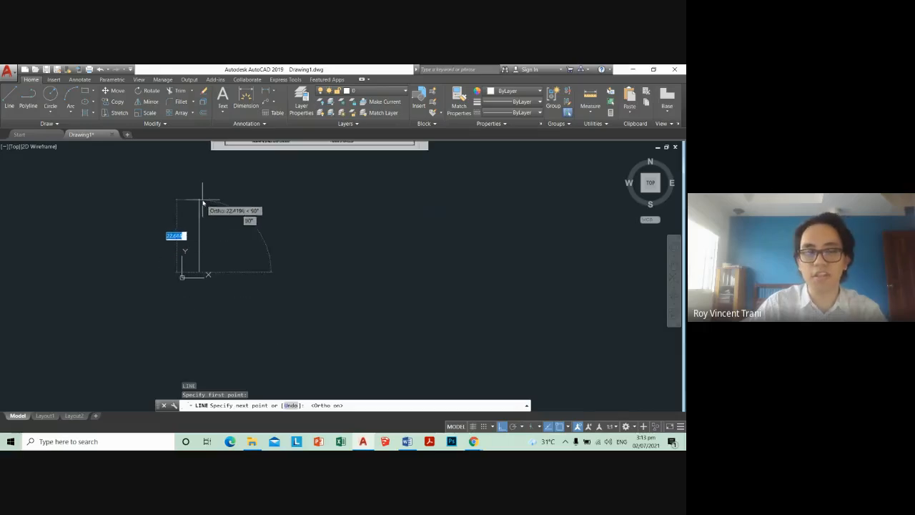
type("25")
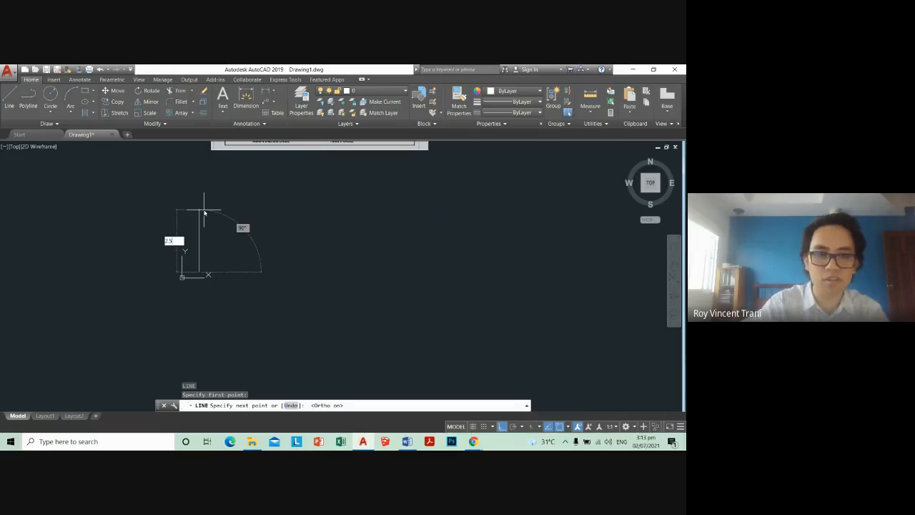
key("Return")
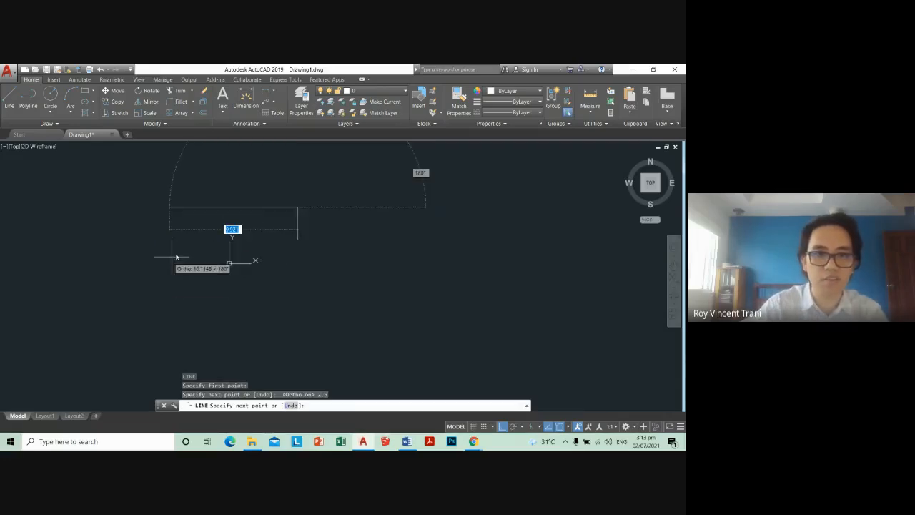
Step: Convert 13 feet to metres with Google's length converter in Chrome, and return to the unfinished line in AutoCAD
scroll(261, 180, "up", 4)
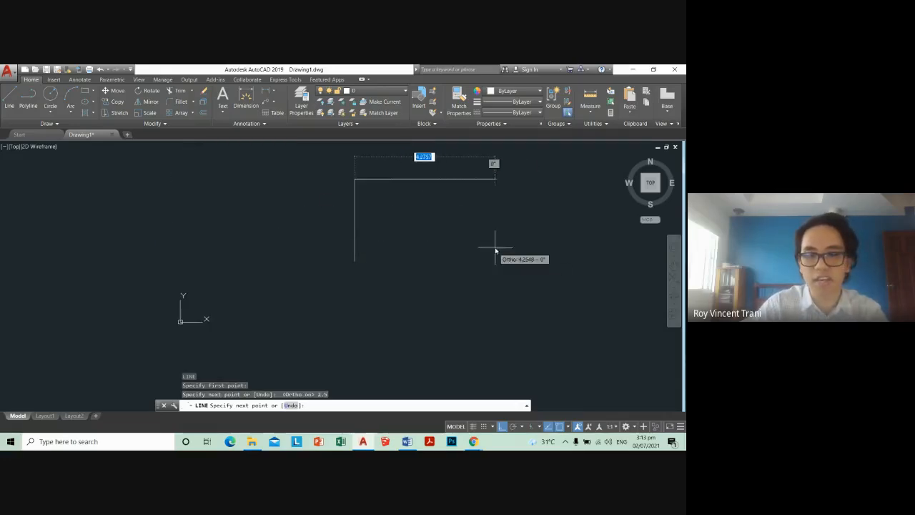
mouse_move(474, 441)
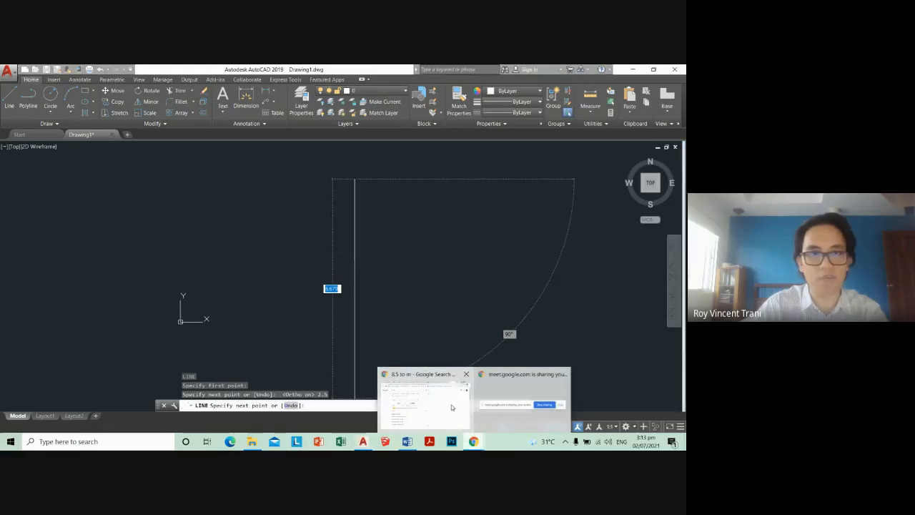
left_click(452, 407)
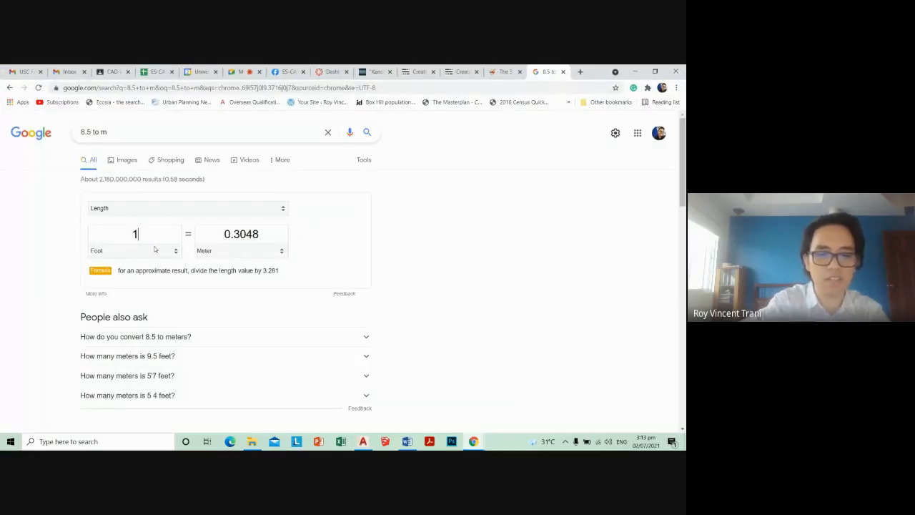
type("3")
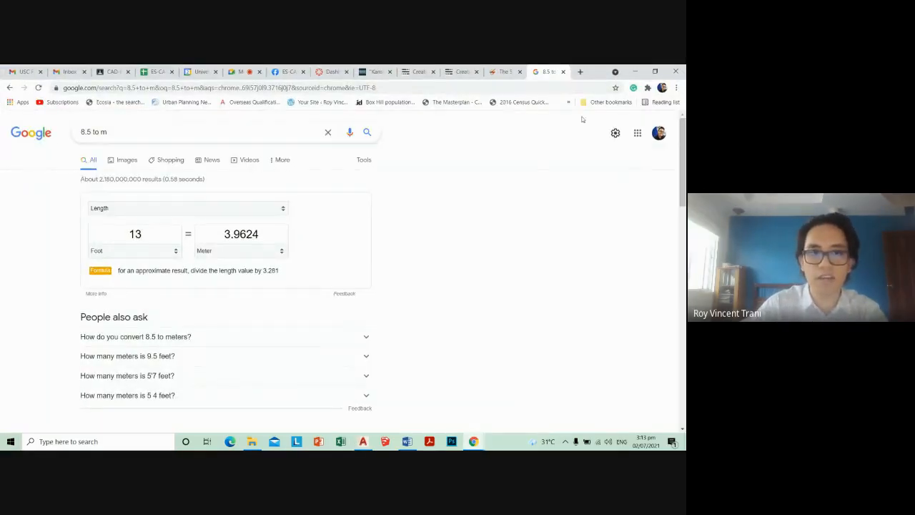
left_click(635, 71)
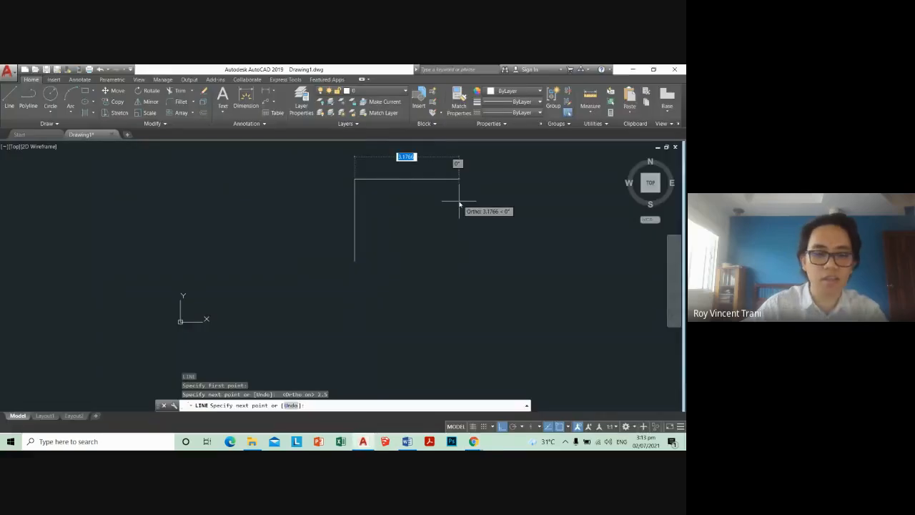
Step: Add a horizontal segment 3.9624 units to the right from the vertical line's upper end, rechecking the converted length in Chrome
type("3")
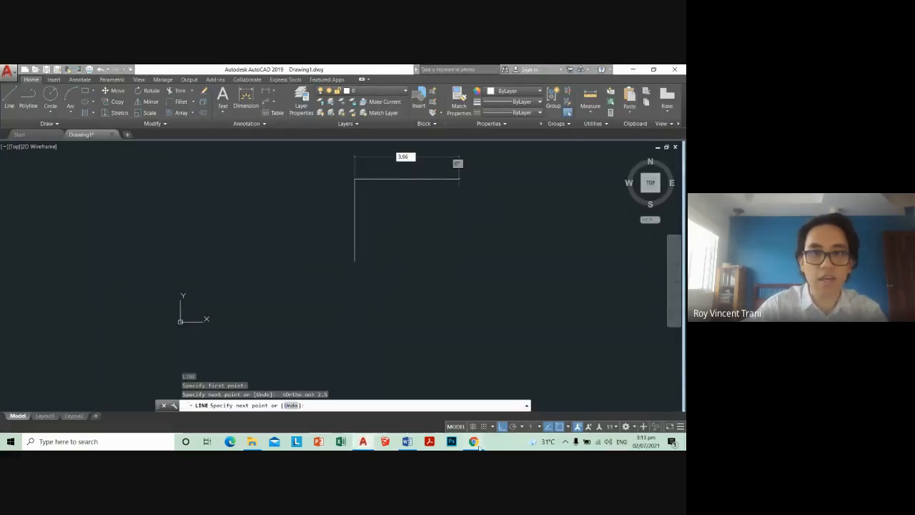
mouse_move(464, 436)
left_click(451, 409)
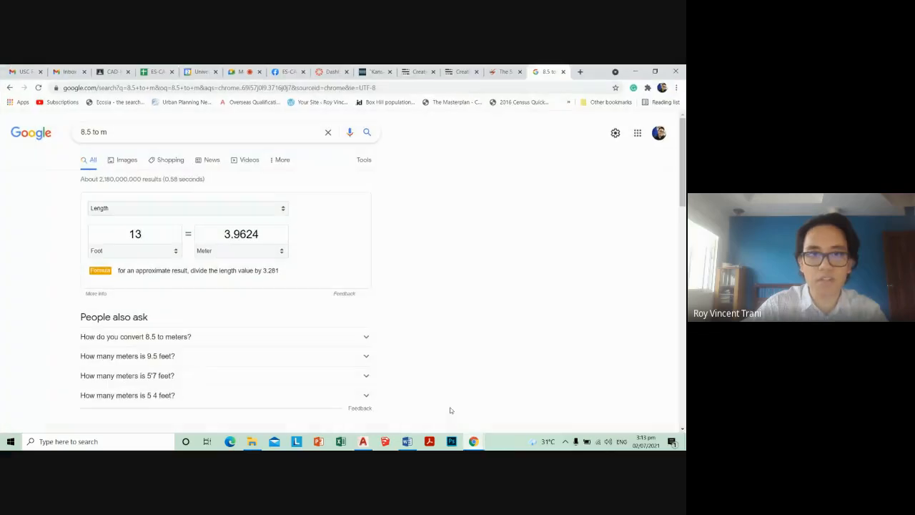
left_click(634, 73)
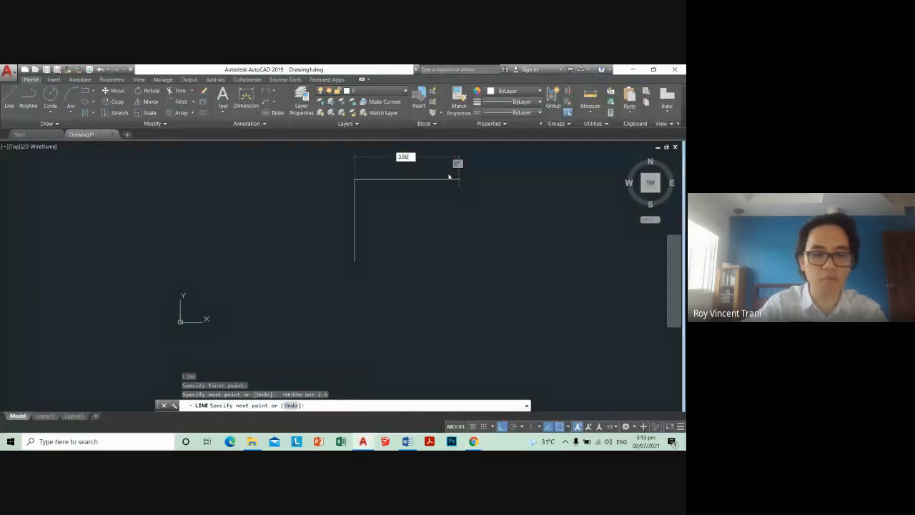
left_click(484, 178)
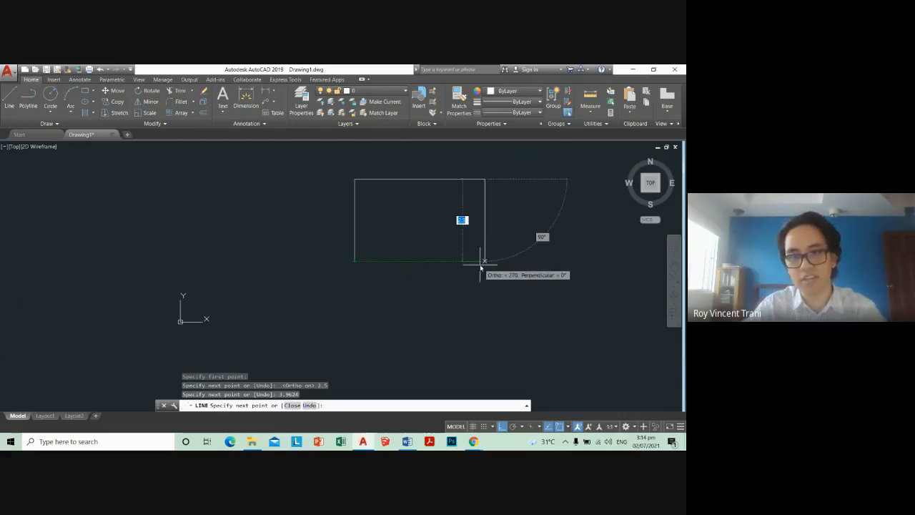
Step: Complete the rectangle with a right side level with the start point and a bottom side back to it, ending the line
left_click(483, 261)
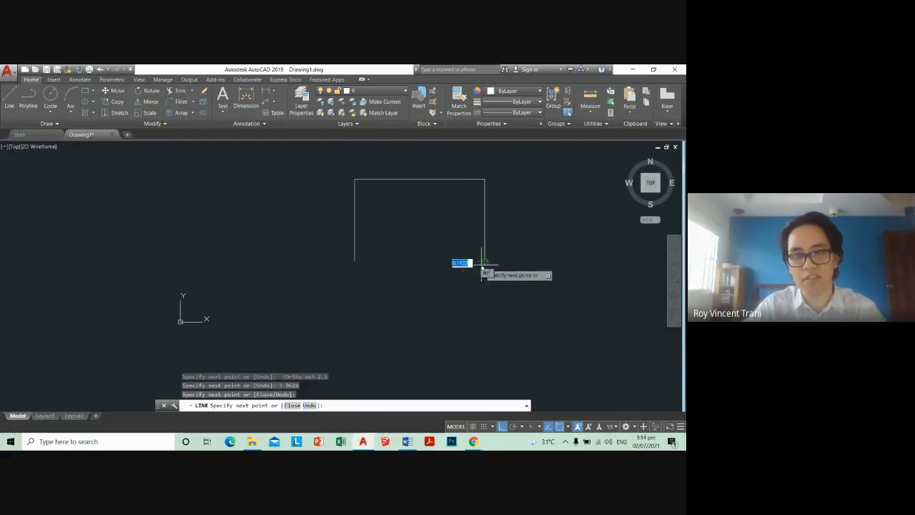
left_click(354, 261)
key("Escape")
Step: Check the rectangle's bottom and right sides as individual lines with crossing selections, and clear the selection
left_click(454, 286)
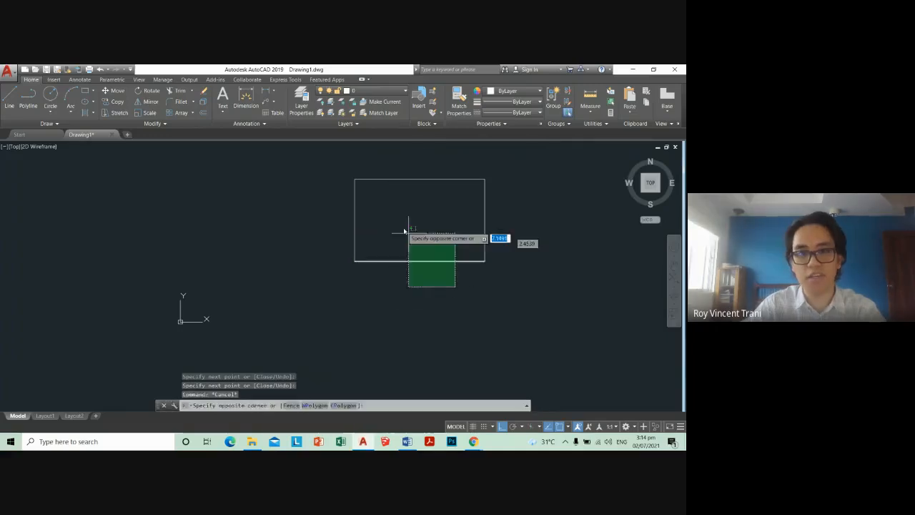
left_click(408, 241)
left_click(535, 295)
left_click(470, 252)
key("Escape")
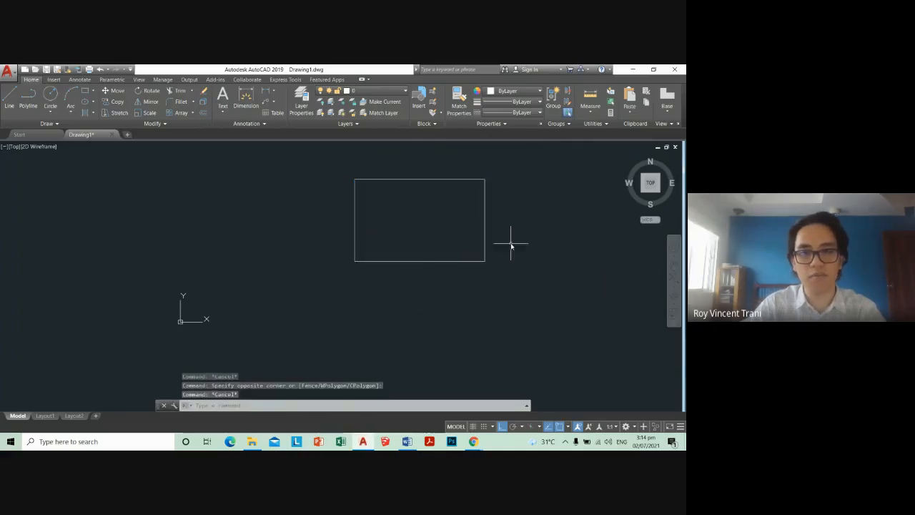
scroll(425, 280, "down", 2)
scroll(462, 282, "up", 2)
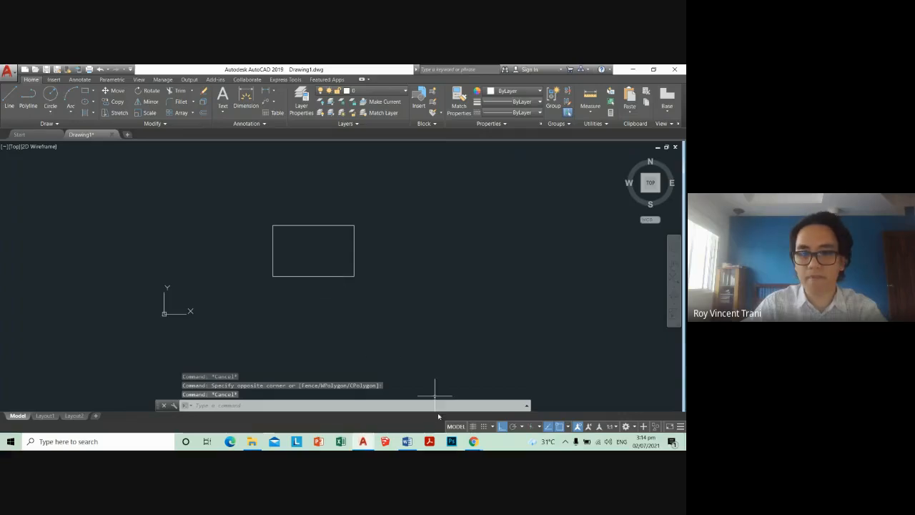
Step: Switch to Chrome and bring up the ongoing Google Meet call
mouse_move(473, 441)
left_click(521, 392)
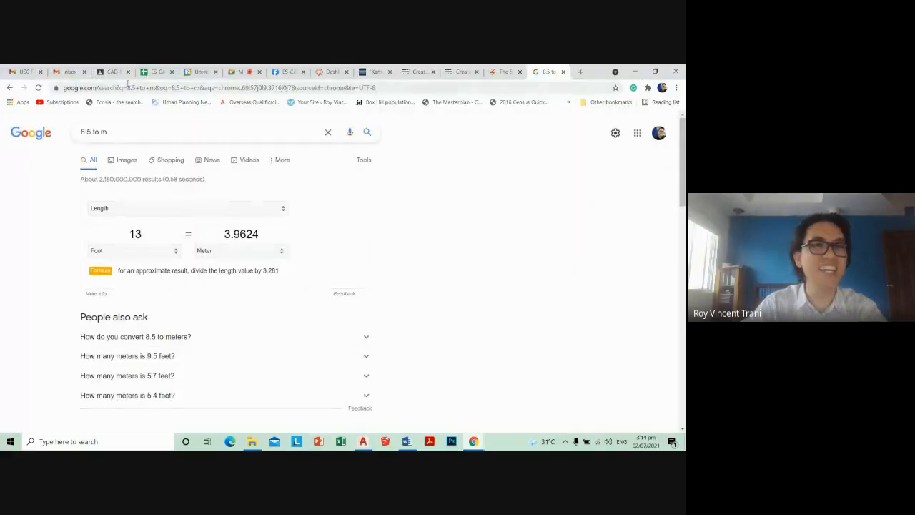
left_click(242, 72)
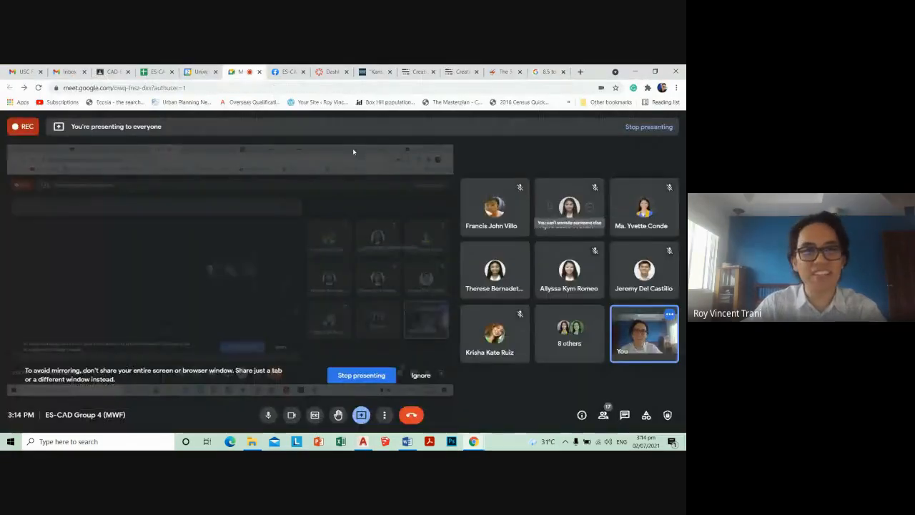
Step: Minimize Chrome and return to the AutoCAD drawing with the rectangle in view
left_click(635, 72)
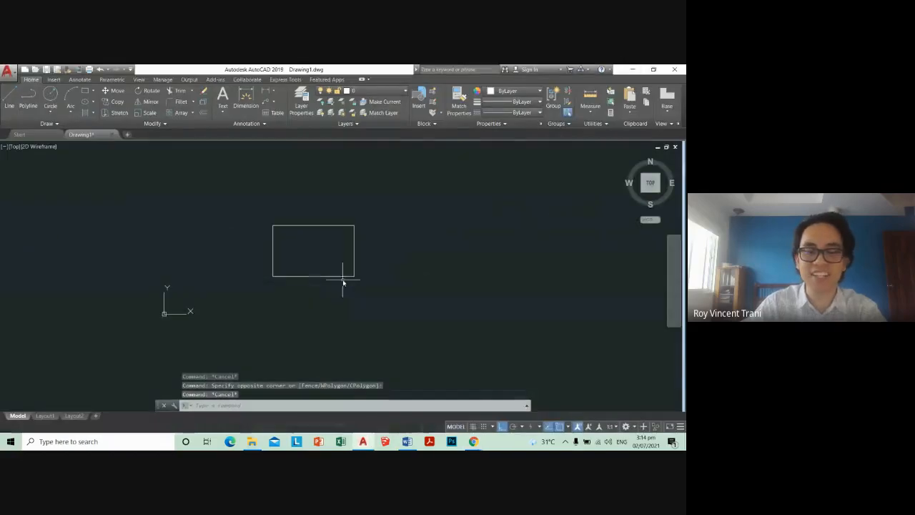
scroll(343, 283, "up", 2)
scroll(402, 279, "down", 2)
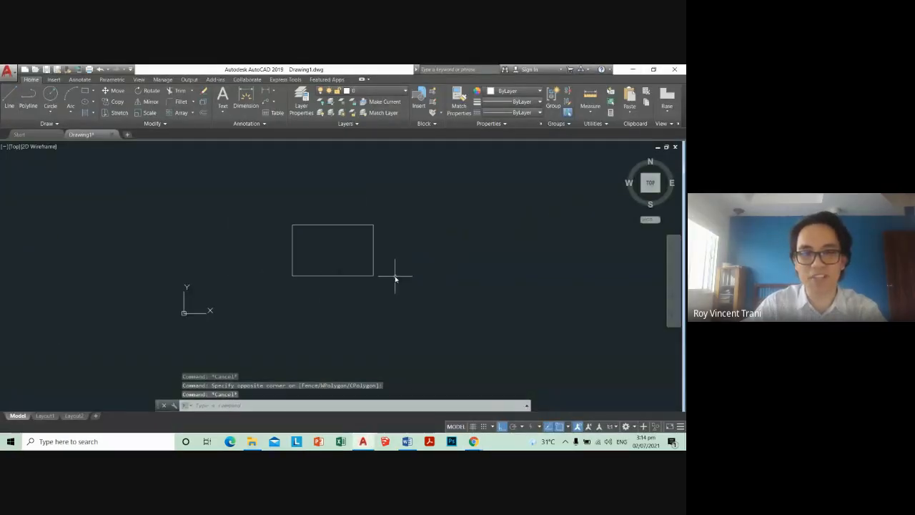
middle_click_drag(443, 272, 354, 269)
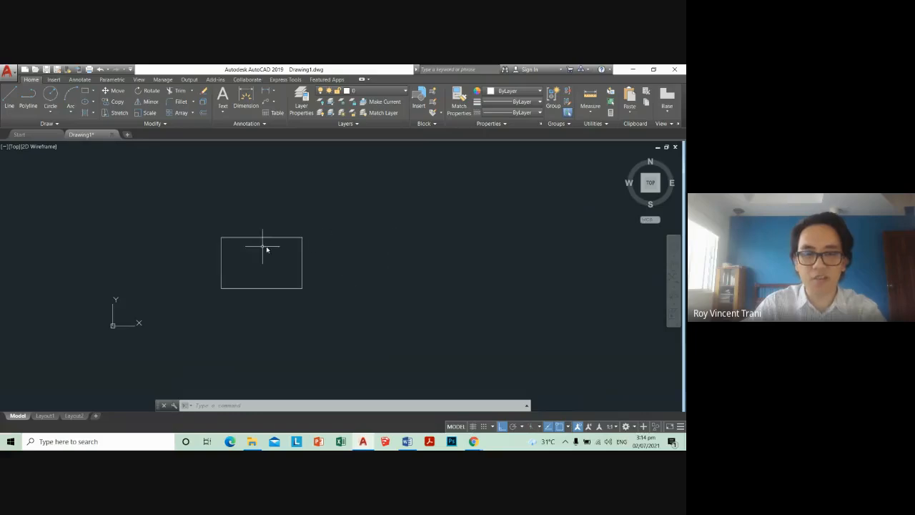
left_click(158, 202)
left_click(322, 300)
key("Escape")
left_click(362, 311)
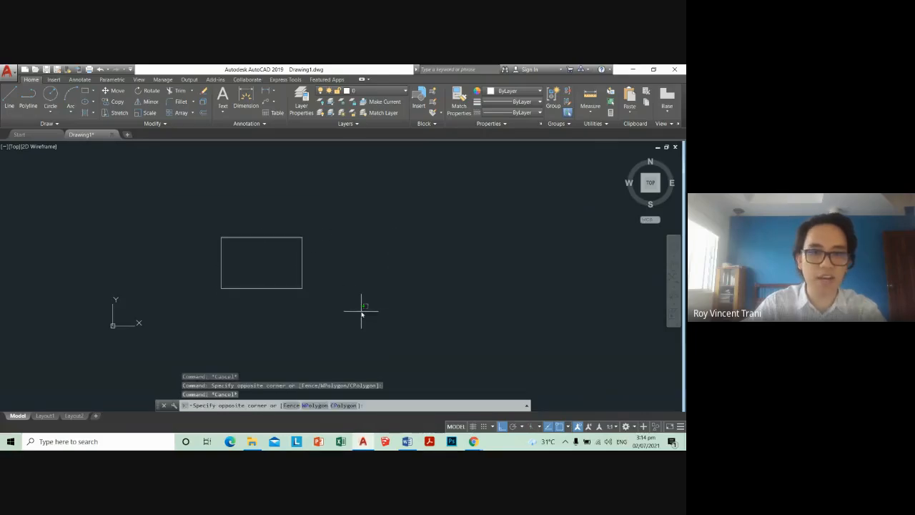
scroll(308, 311, "up", 4)
scroll(215, 272, "down", 2)
scroll(196, 268, "up", 2)
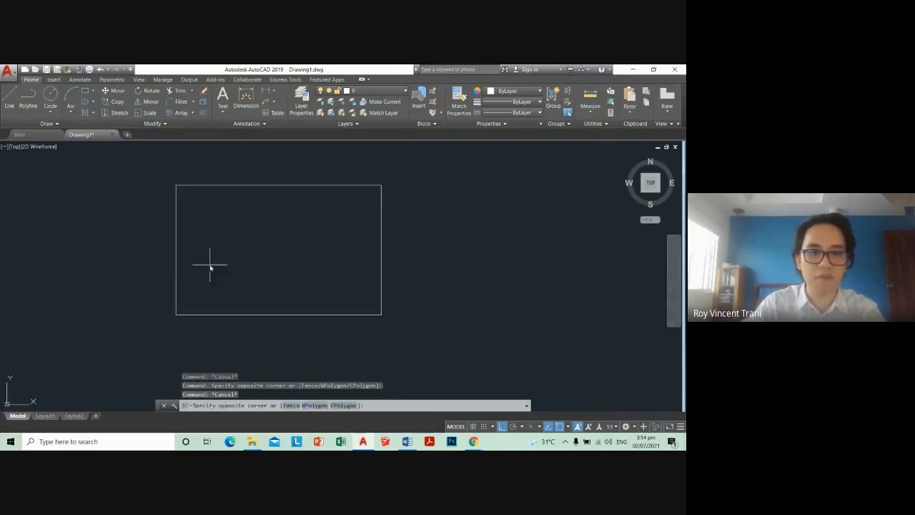
left_click(210, 265)
key("Escape")
Step: Select the rectangle's left and top sides individually with crossing selections, and clear the selection
left_click(190, 279)
left_click(163, 254)
left_click(264, 221)
left_click(258, 176)
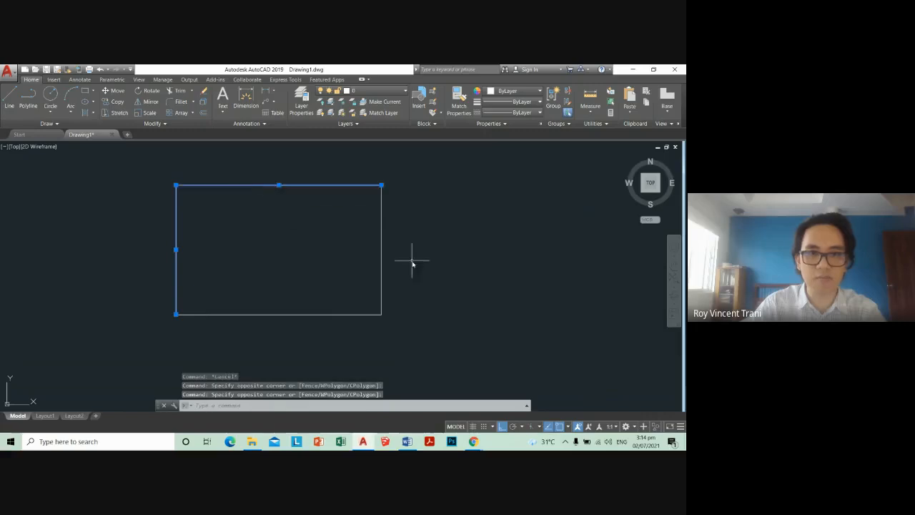
key("Escape")
Step: Pick the rectangle's left, top, right and bottom sides one after another with crossing selections, and clear the selection
left_click(249, 256)
left_click(171, 309)
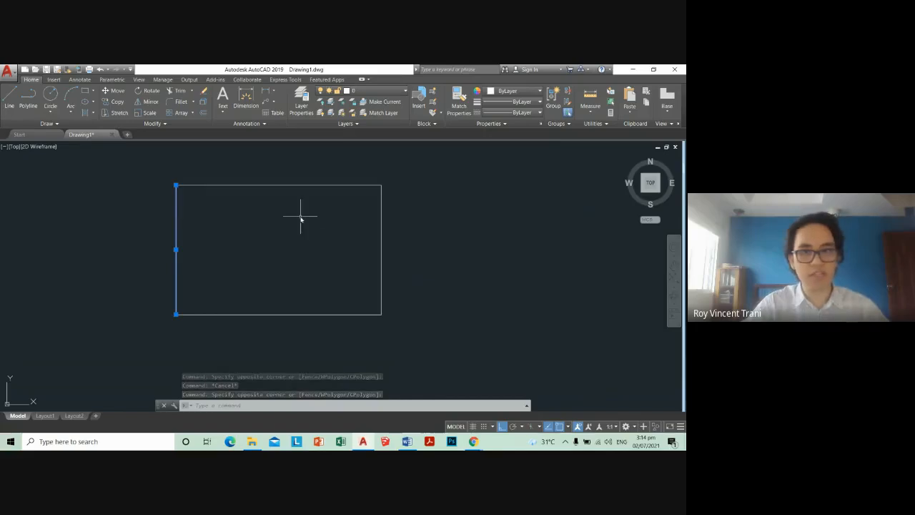
left_click(401, 222)
left_click(286, 174)
left_click(439, 249)
left_click(357, 274)
left_click(323, 332)
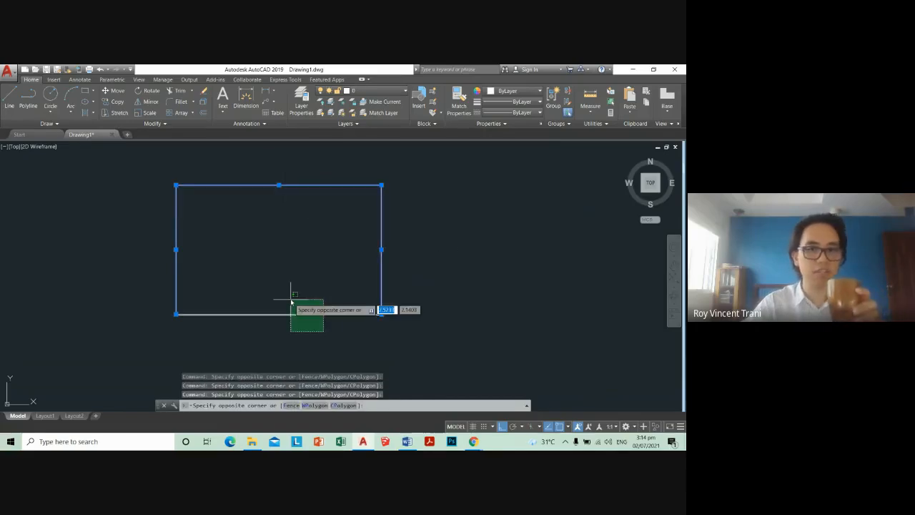
left_click(290, 300)
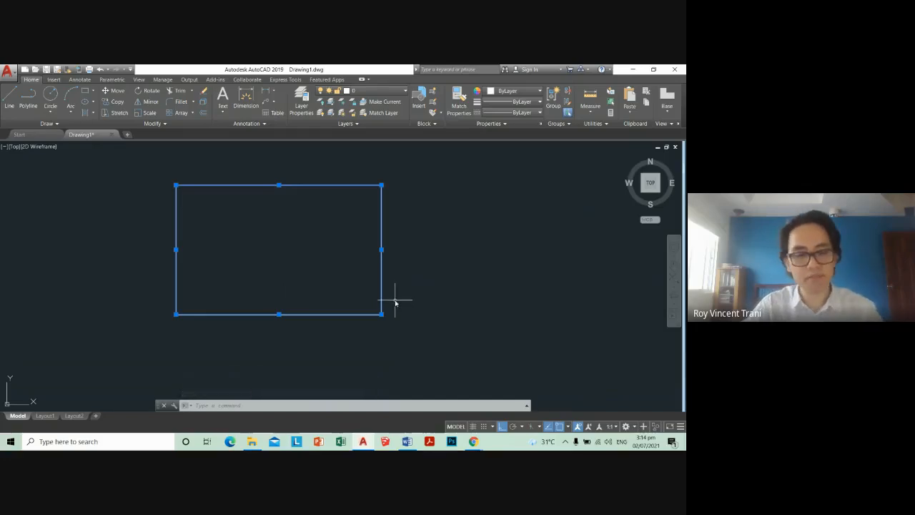
key("Escape")
scroll(395, 296, "down", 4)
middle_click_drag(396, 284, 369, 283)
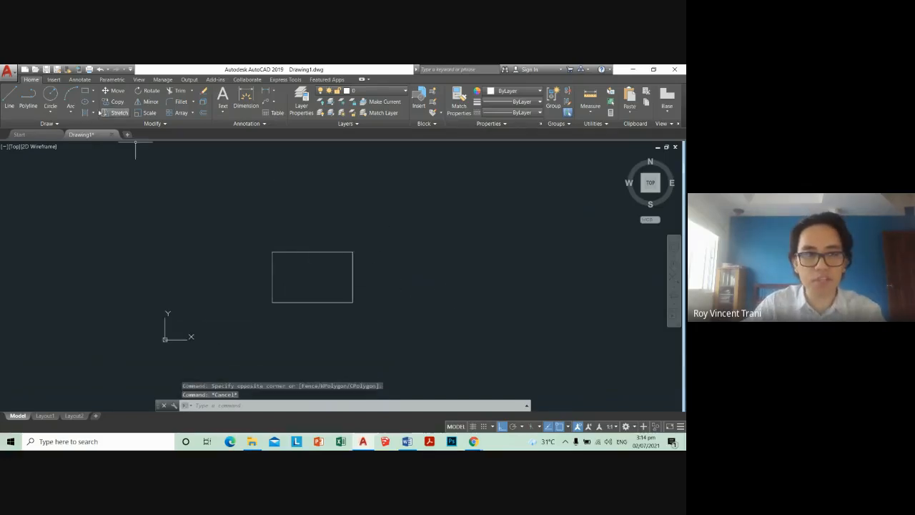
left_click(29, 100)
scroll(373, 292, "up", 2)
key("Escape")
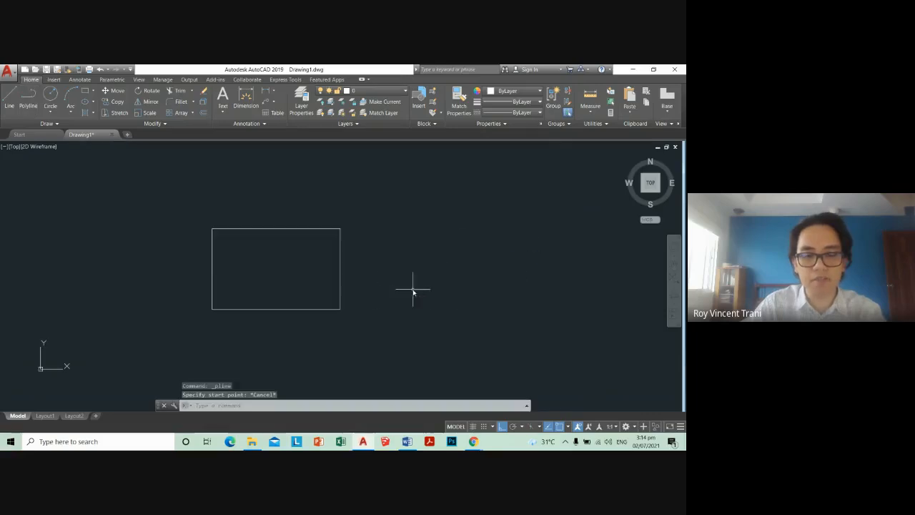
middle_click_drag(362, 292, 346, 294)
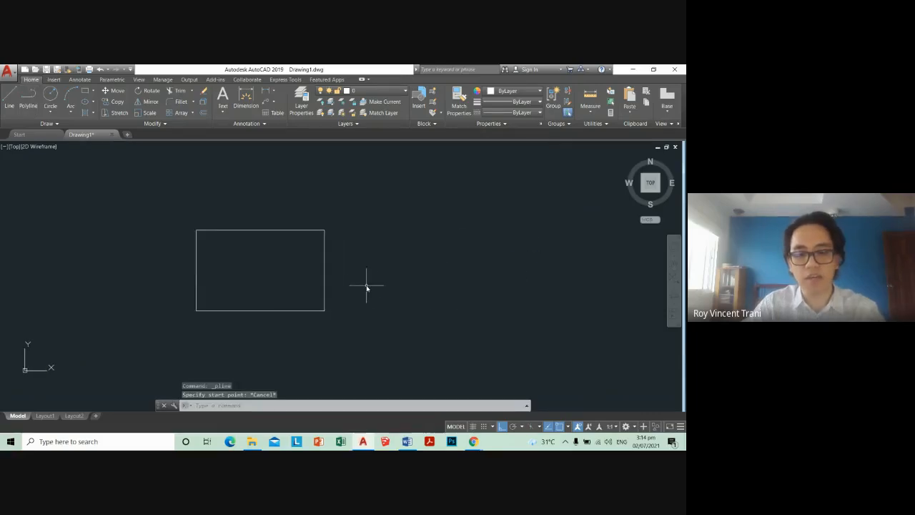
type("PL")
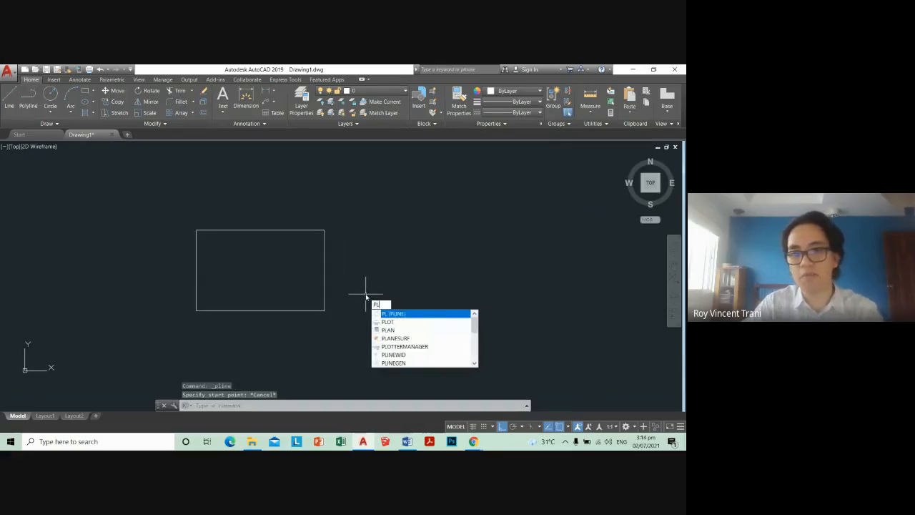
key("Escape")
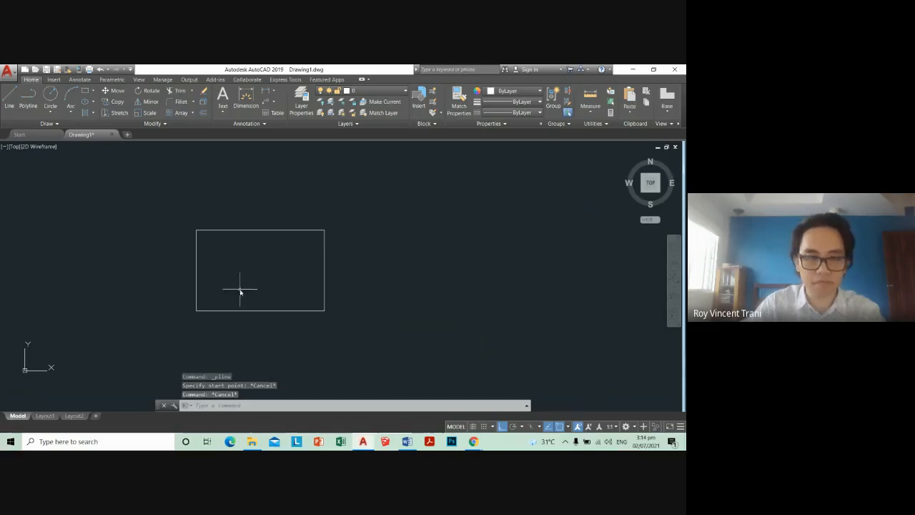
type("m")
key("Return")
left_click(217, 276)
left_click(221, 277)
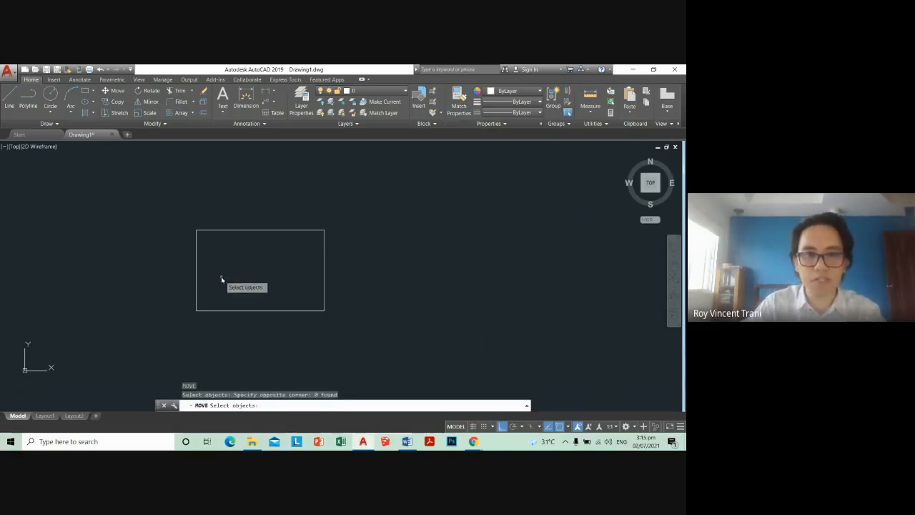
left_click(228, 277)
left_click(199, 269)
left_click(243, 290)
left_click(188, 264)
left_click(389, 299)
left_click(293, 306)
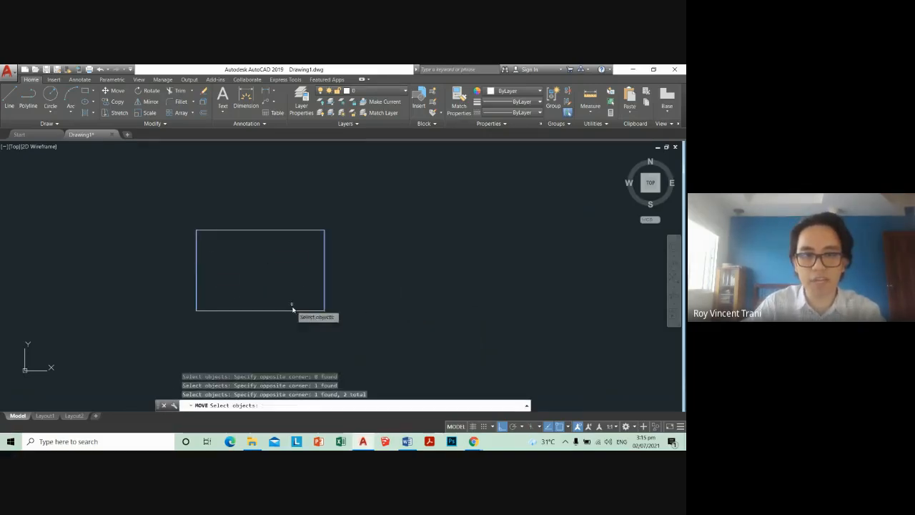
key("Escape")
Step: Move only the rectangle's left side outward to the left, away from the other sides
left_click(252, 292)
left_click(167, 268)
key("Return")
left_click(297, 284)
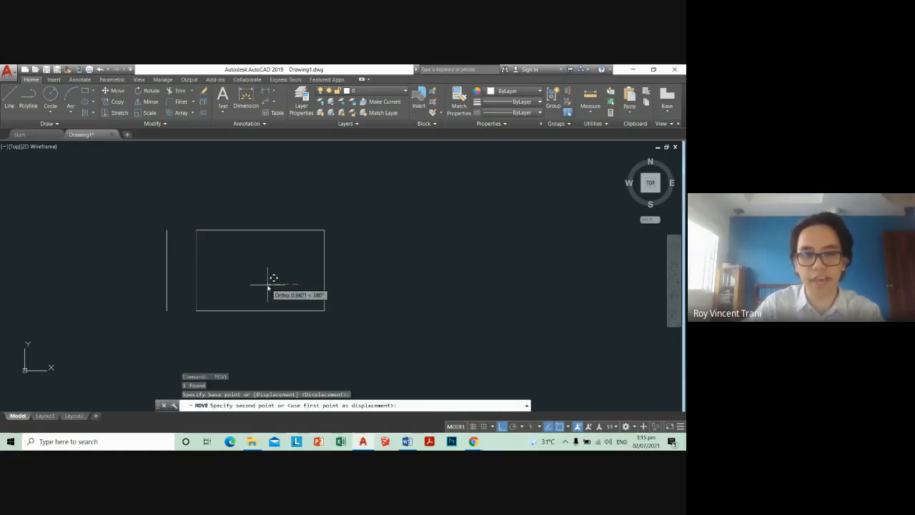
left_click(248, 277)
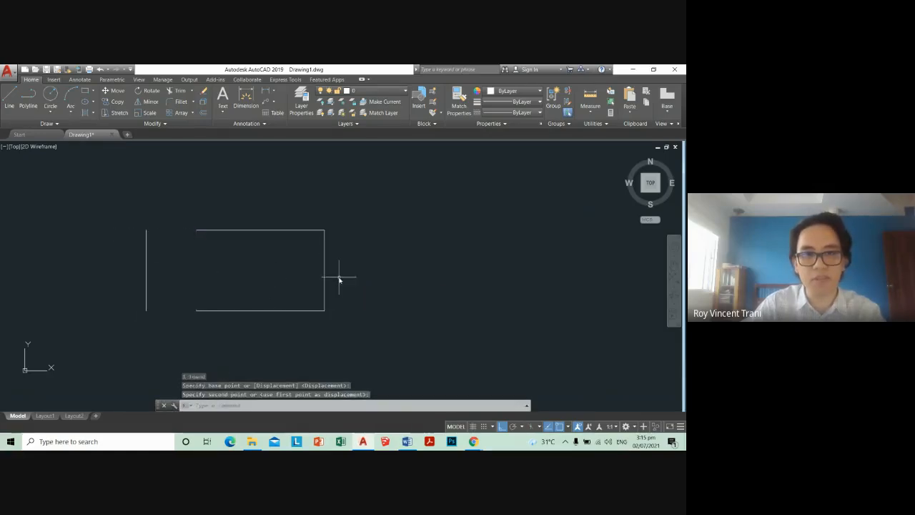
Step: Move only the rectangle's right side outward to the right, and undo both side moves
left_click(340, 277)
left_click(319, 272)
key("Return")
left_click(387, 273)
left_click(440, 274)
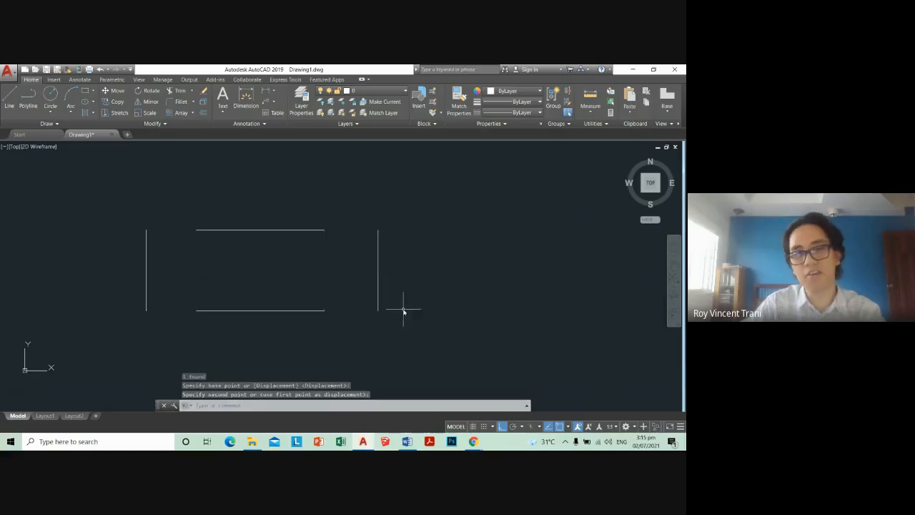
key("ctrl+z")
key("ctrl+z")
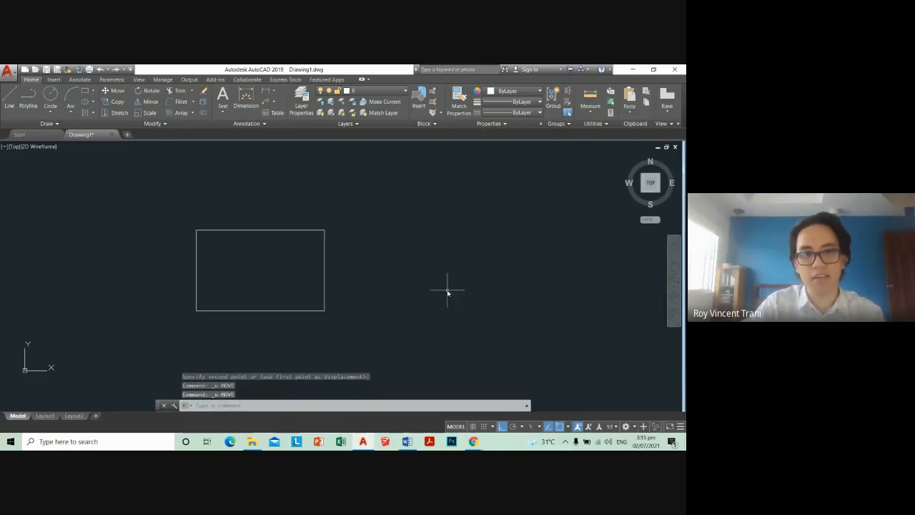
Step: Trace the rectangle with a closed polyline starting at its lower-left corner, and check its selection as a single object
middle_click_drag(422, 289, 381, 289)
key("Return")
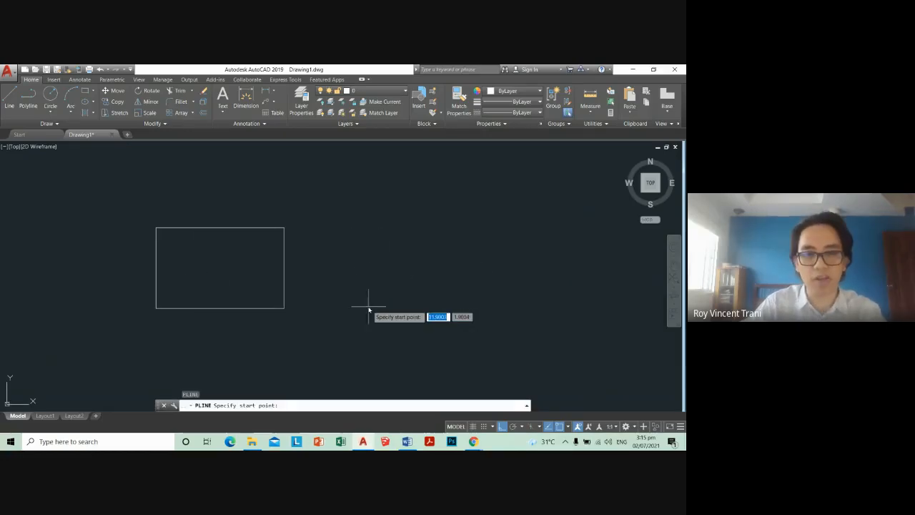
left_click(156, 308)
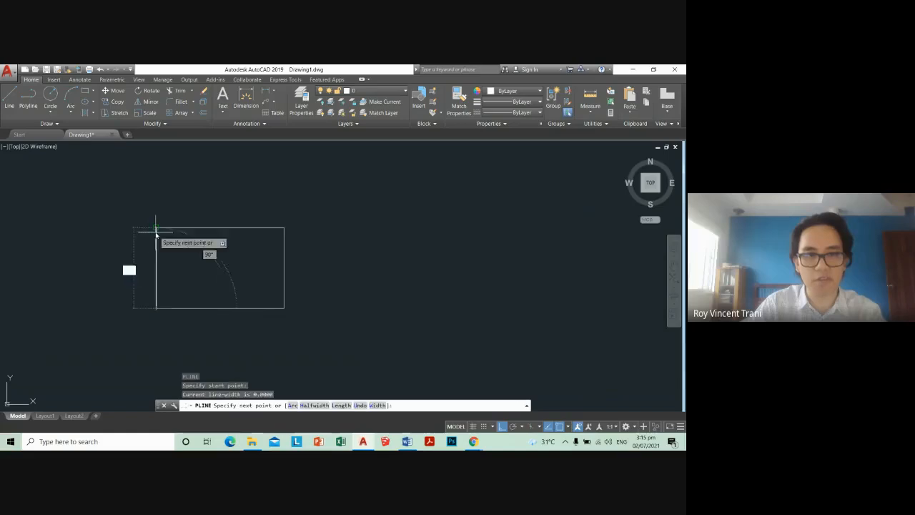
left_click(156, 227)
left_click(284, 227)
left_click(284, 308)
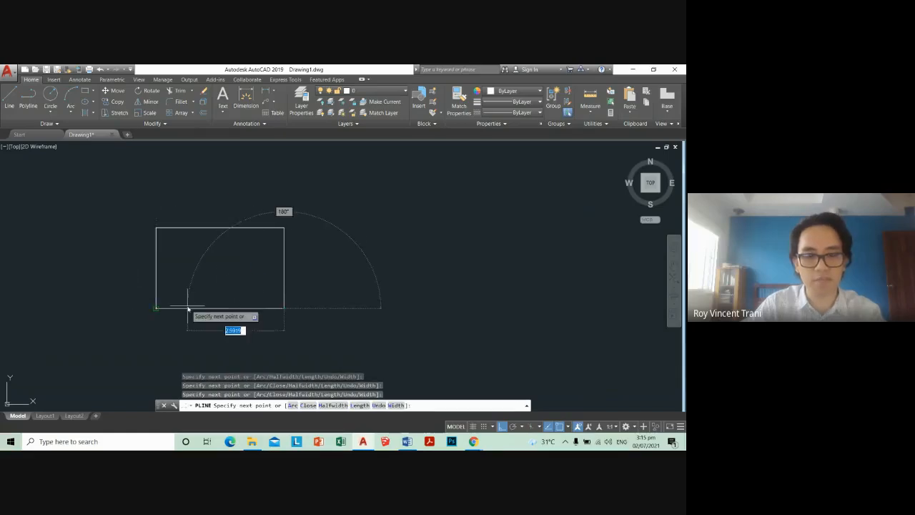
type("c")
key("Return")
key("Escape")
left_click(195, 308)
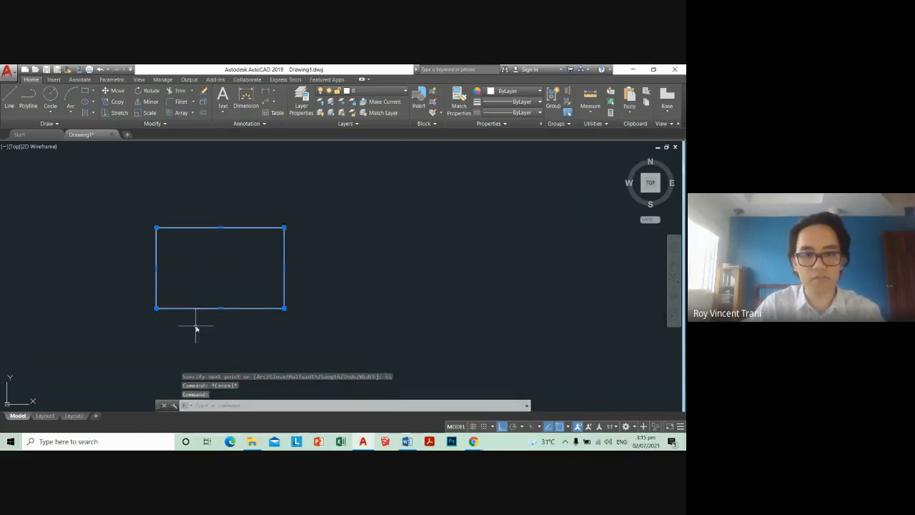
key("Escape")
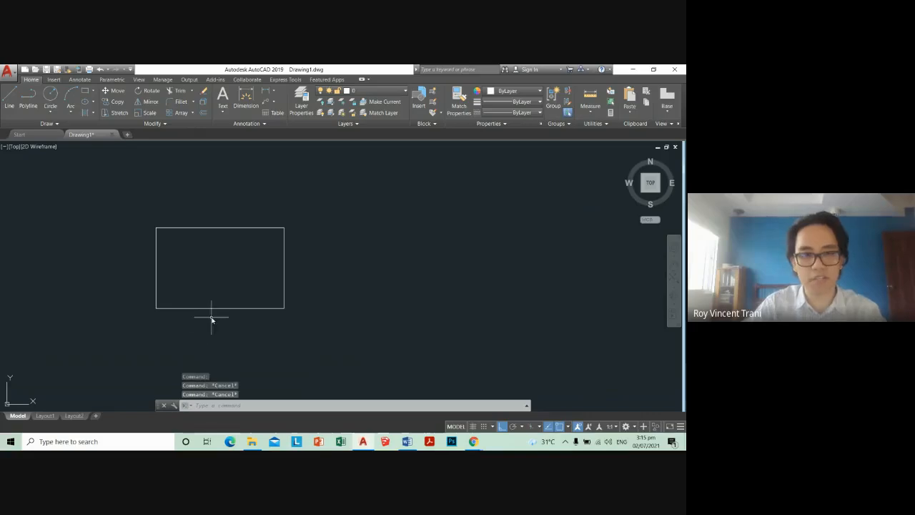
Step: Move the traced polyline horizontally to the right, clear of the rectangle made of separate lines
left_click(212, 312)
type("m")
key("Return")
left_click(244, 321)
left_click(409, 321)
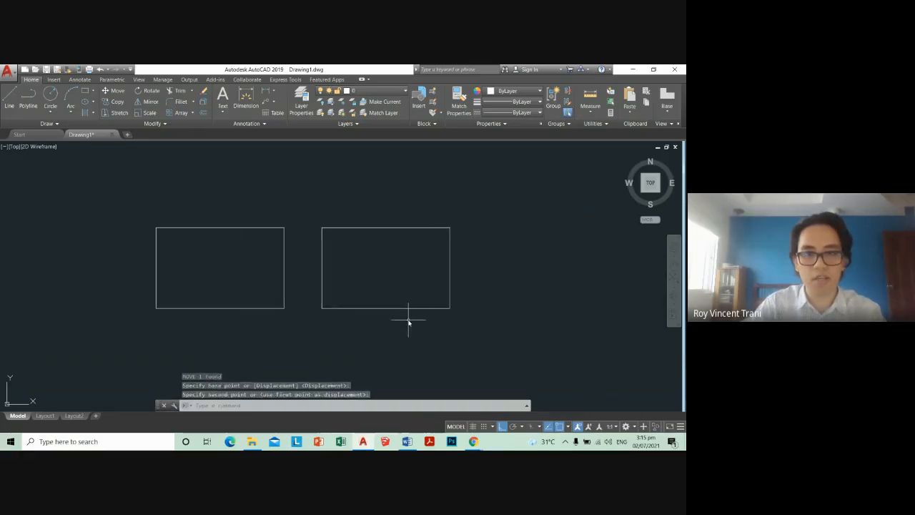
key("Escape")
Step: Compare selections by picking the line rectangle's sides one by one and the polyline rectangle as a whole, clearing each selection
scroll(349, 321, "down", 2)
scroll(387, 312, "up", 2)
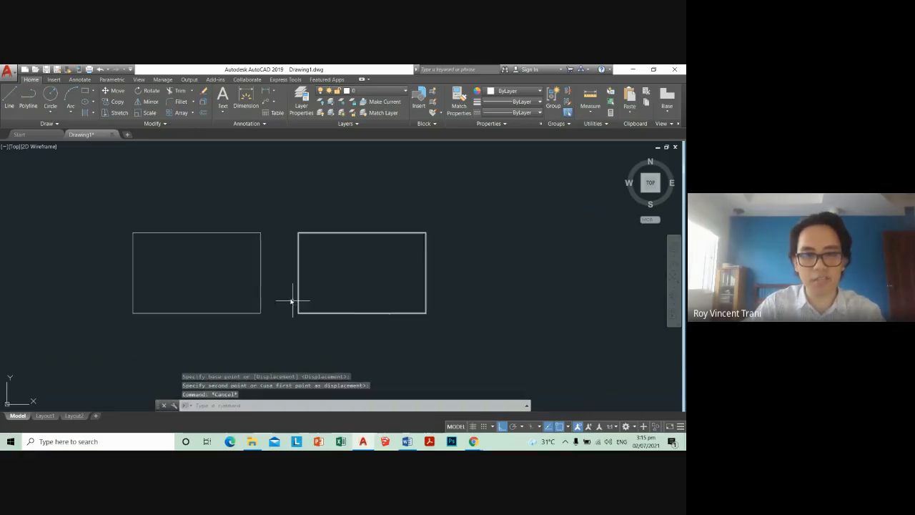
left_click(292, 301)
left_click(239, 261)
left_click(222, 261)
left_click(198, 223)
left_click(175, 280)
left_click(116, 271)
left_click(214, 342)
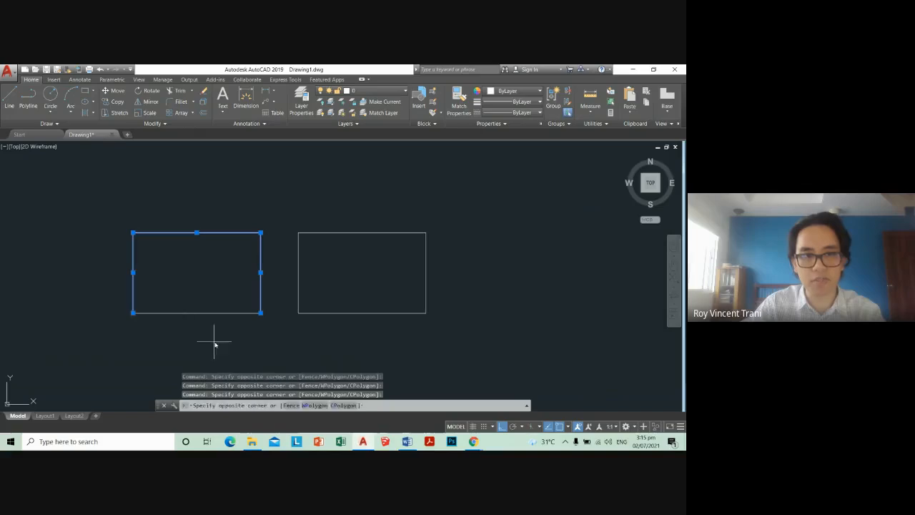
left_click(172, 284)
key("Escape")
left_click(389, 254)
left_click(355, 205)
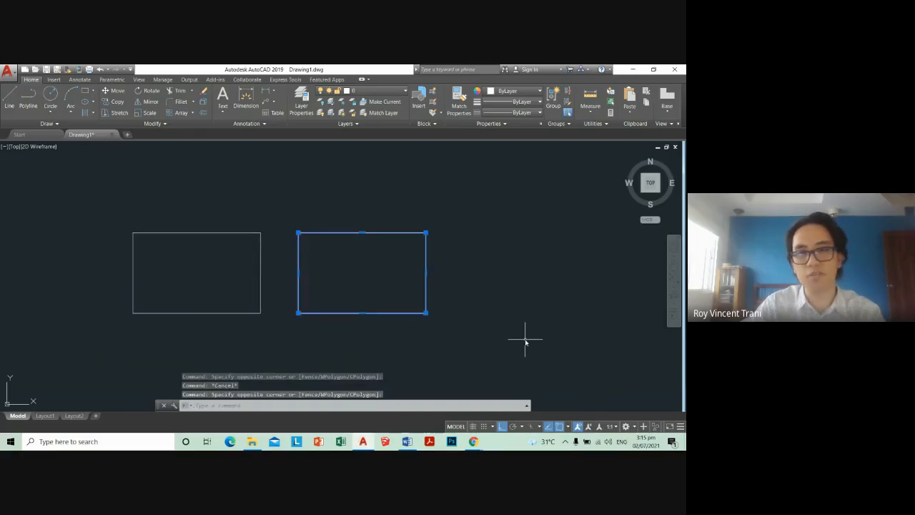
key("Escape")
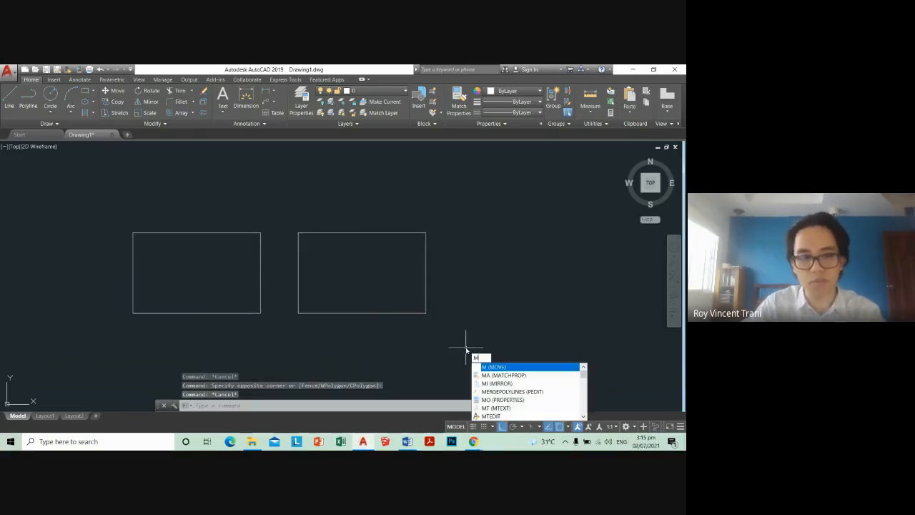
Step: Move the whole polyline rectangle farther to the right with the Move command
key("Return")
left_click(465, 347)
left_click(350, 276)
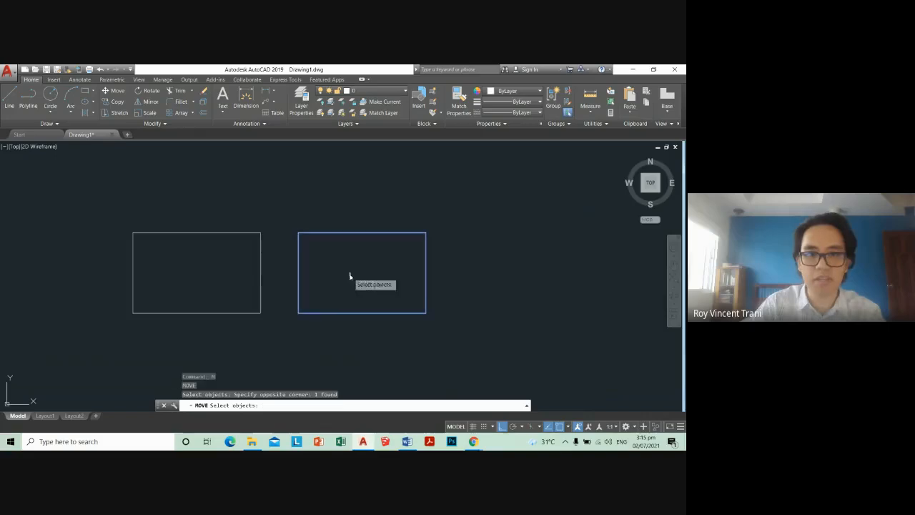
left_click(409, 337)
left_click(337, 276)
key("Return")
left_click(368, 331)
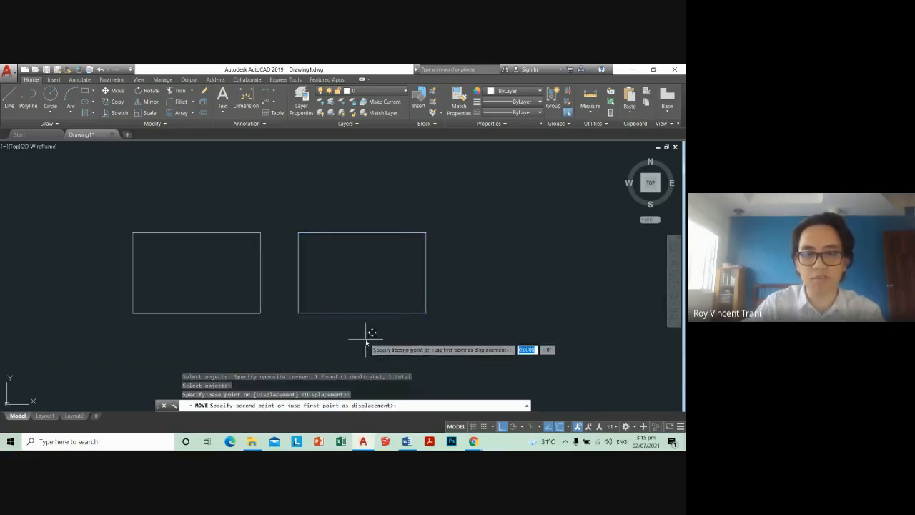
left_click(487, 337)
Step: Repeat Move on the polyline rectangle four times, alternating left and right, ending well to the right of the line rectangle
left_click(452, 356)
left_click(405, 281)
key("Return")
left_click(492, 368)
left_click(429, 366)
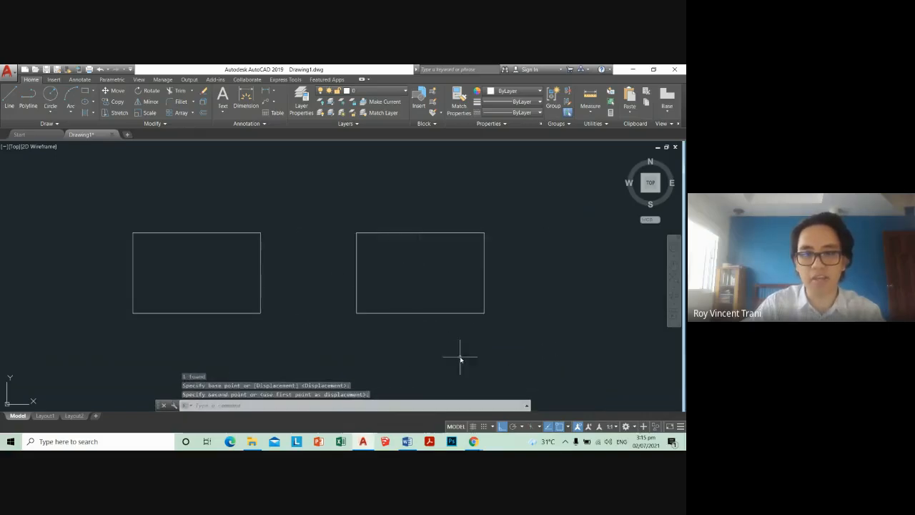
left_click(460, 357)
left_click(432, 294)
key("Return")
left_click(449, 363)
left_click(503, 363)
left_click(497, 342)
left_click(440, 276)
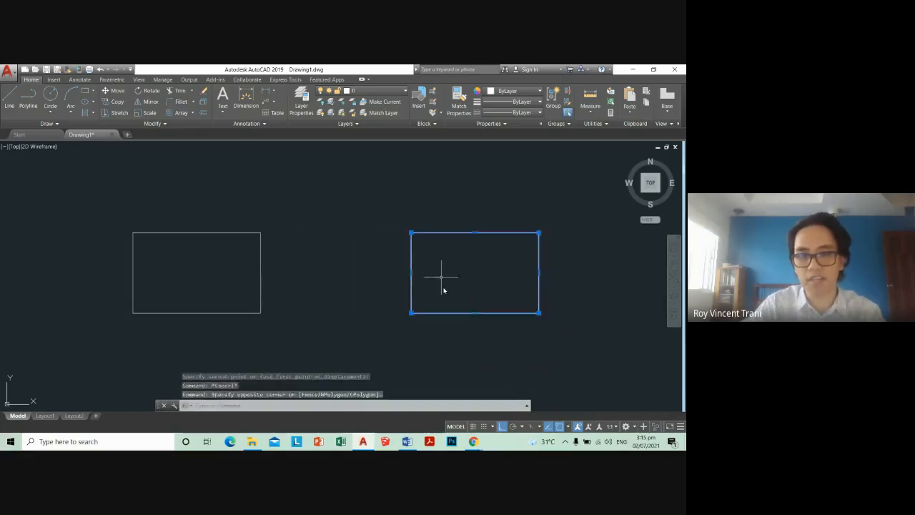
key("Return")
left_click(475, 353)
left_click(398, 350)
key("Escape")
left_click(503, 349)
left_click(391, 298)
key("Return")
left_click(422, 359)
left_click(495, 362)
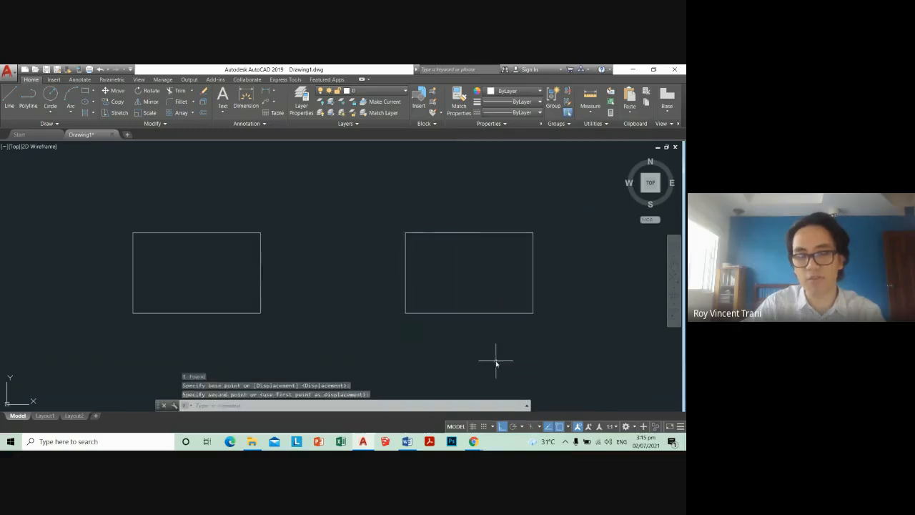
Step: Move the whole polyline rectangle to the left, closer to the line rectangle
key("Escape")
left_click(487, 363)
left_click(438, 291)
left_click(420, 363)
key("Escape")
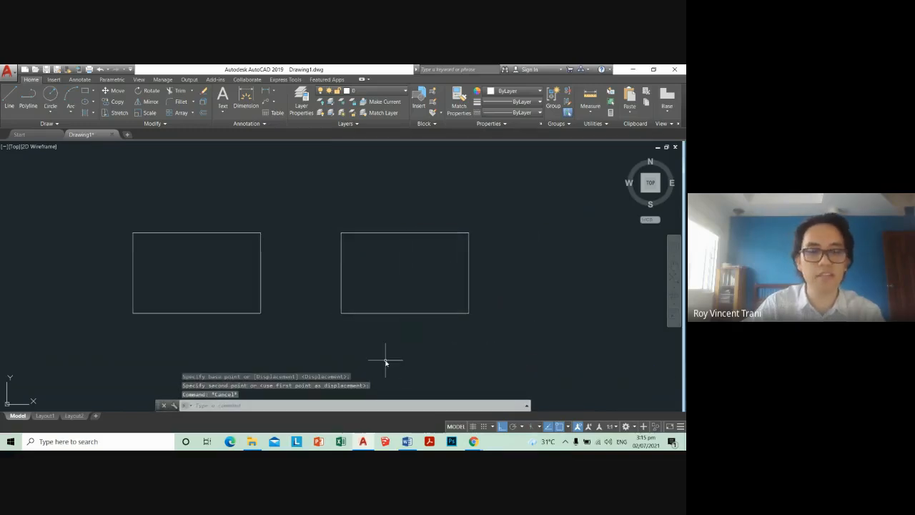
Step: Move only the bottom side of the line rectangle to the left, and undo that move
left_click(219, 320)
left_click(196, 292)
key("Escape")
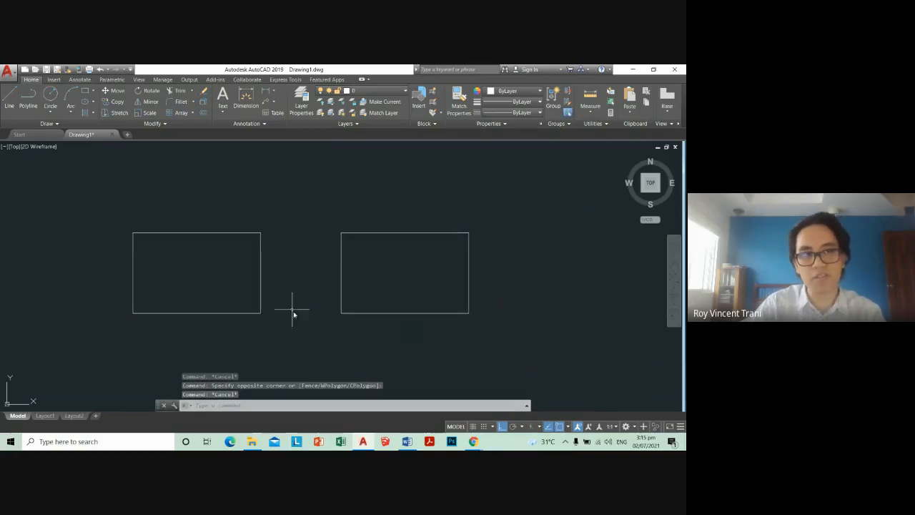
left_click(219, 319)
left_click(188, 270)
key("Return")
left_click(265, 343)
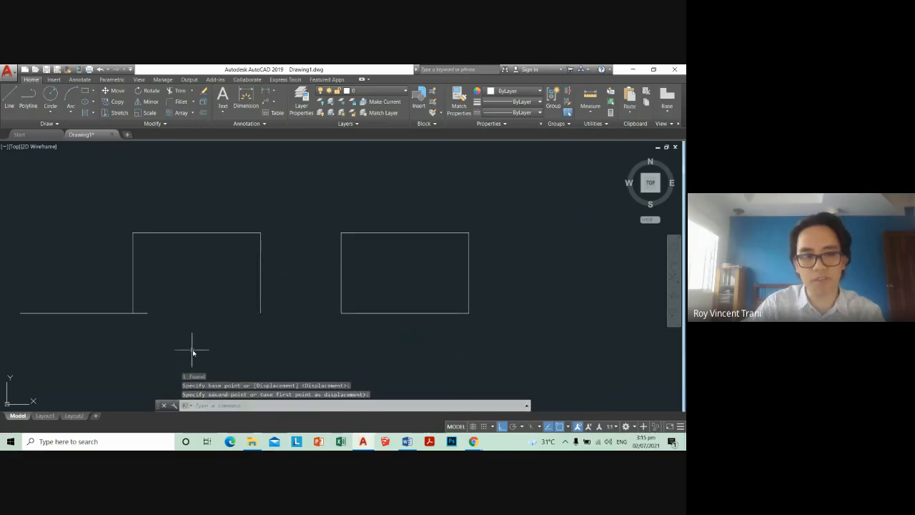
key("ctrl+z")
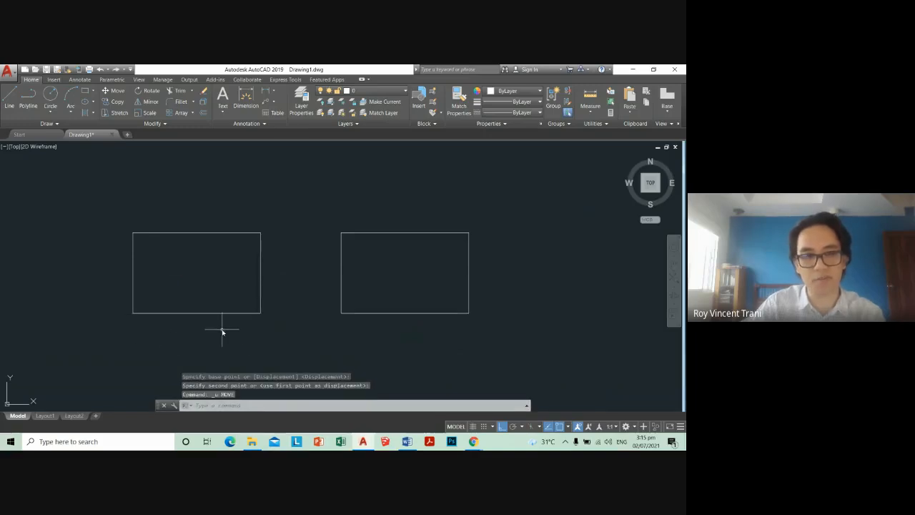
Step: Select all four sides of the line rectangle and move them together to the left, and move them back to the right
left_click(283, 340)
left_click(109, 214)
type("M")
key("Return")
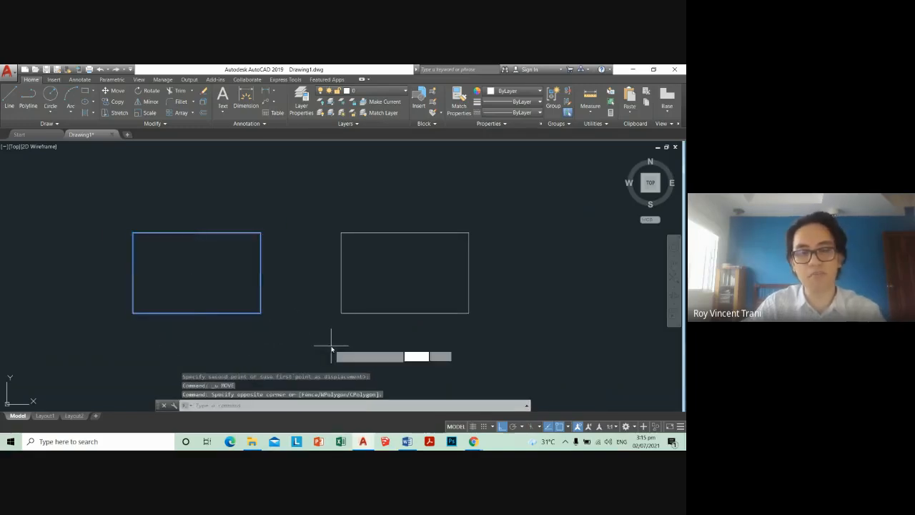
left_click(330, 348)
left_click(266, 349)
left_click(308, 351)
left_click(65, 213)
key("Return")
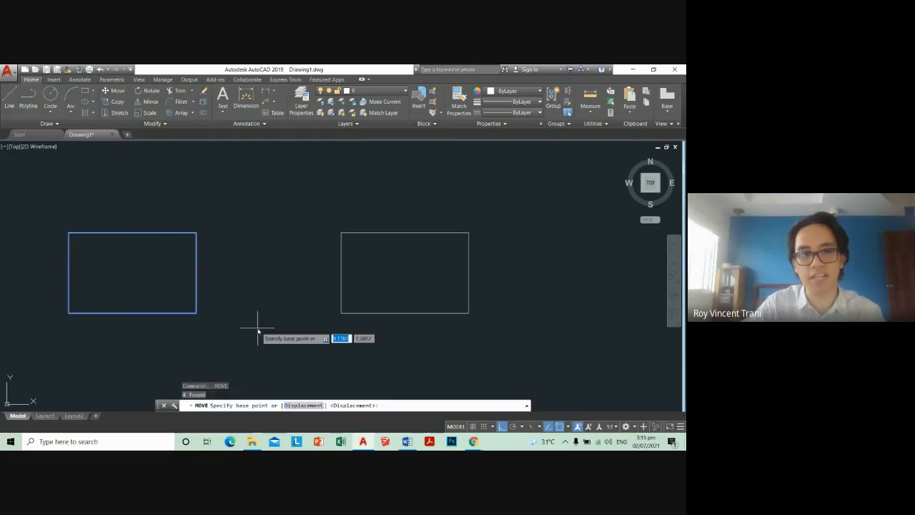
left_click(257, 329)
key("Escape")
Step: Scale the reference image down about its lower-left corner, using its bottom edge as reference length and a new length of about 34 units
scroll(334, 283, "down", 4)
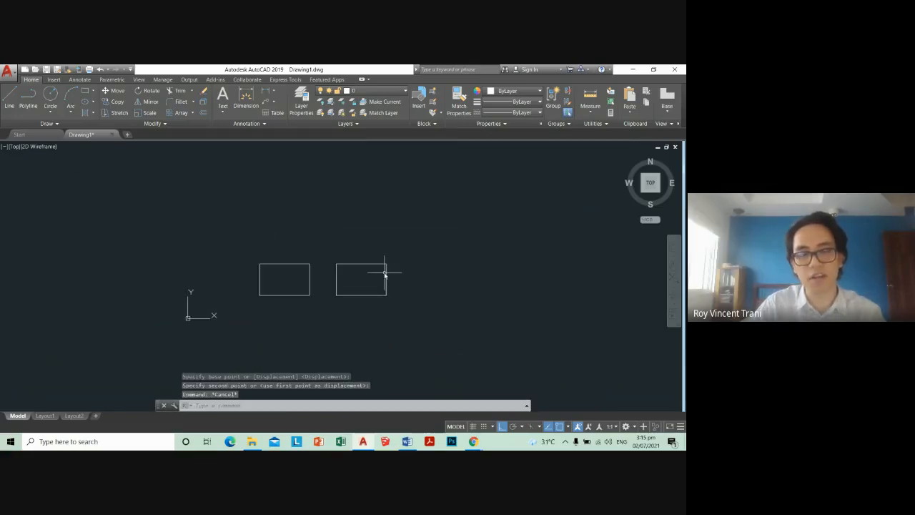
middle_click_drag(385, 227, 305, 265)
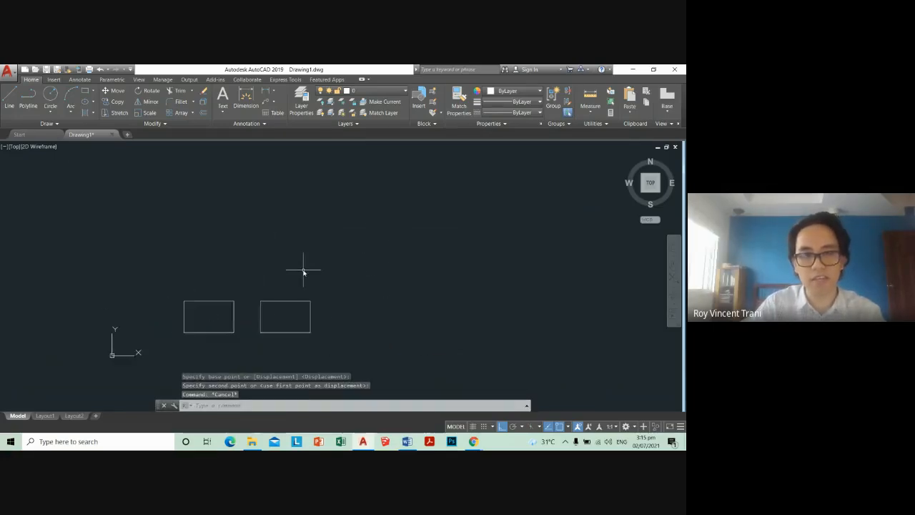
scroll(305, 263, "down", 4)
scroll(304, 273, "down", 2)
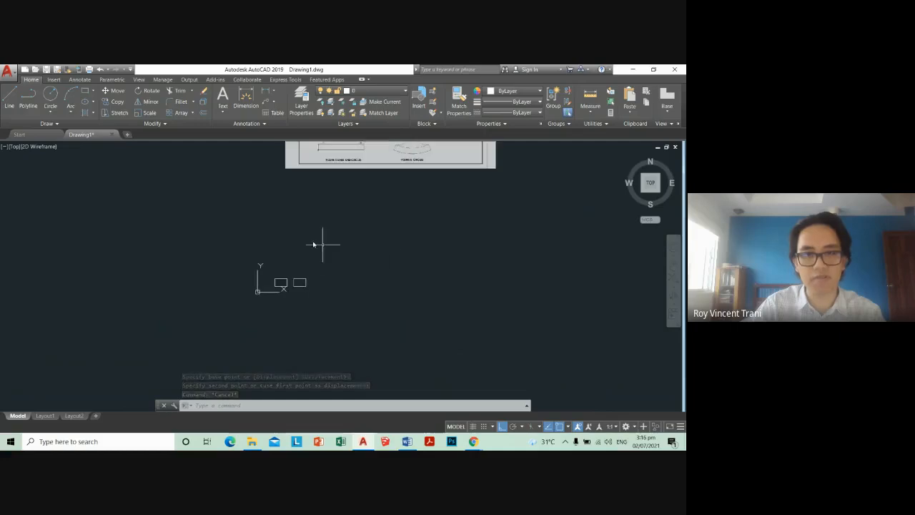
scroll(344, 212, "down", 4)
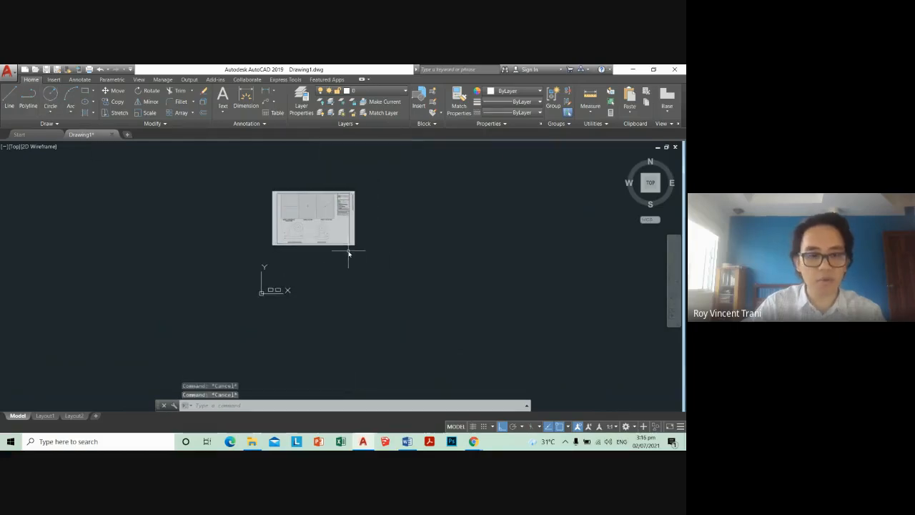
key("Return")
left_click(326, 259)
left_click(299, 225)
key("Return")
scroll(296, 249, "up", 5)
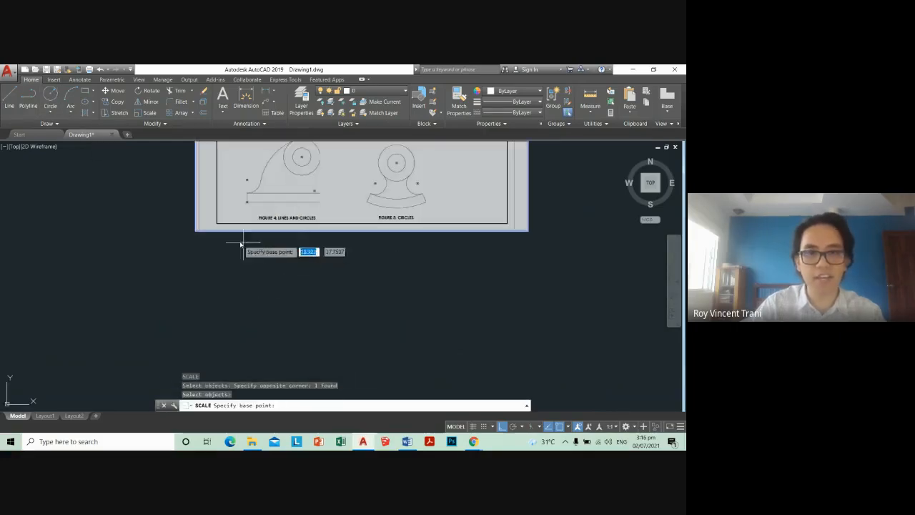
left_click(196, 232)
type("r")
key("Return")
left_click(197, 231)
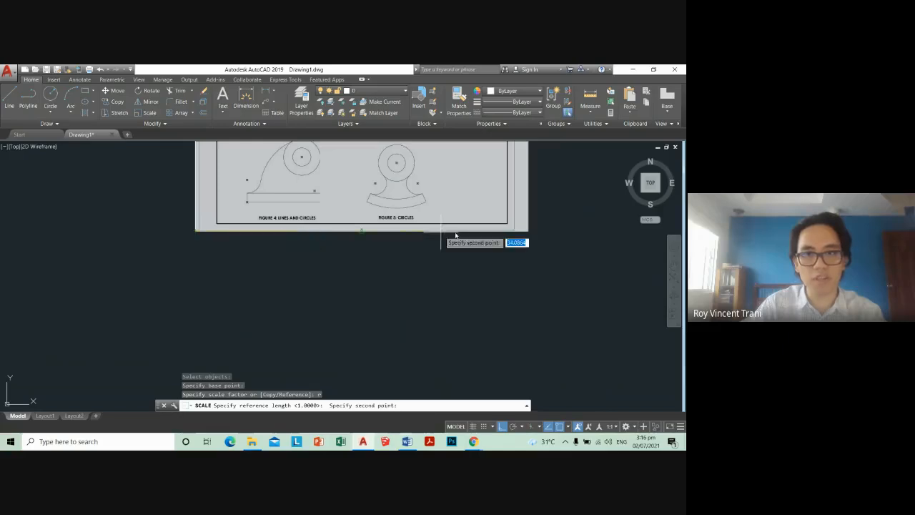
left_click(527, 231)
left_click(387, 243)
scroll(379, 244, "down", 8)
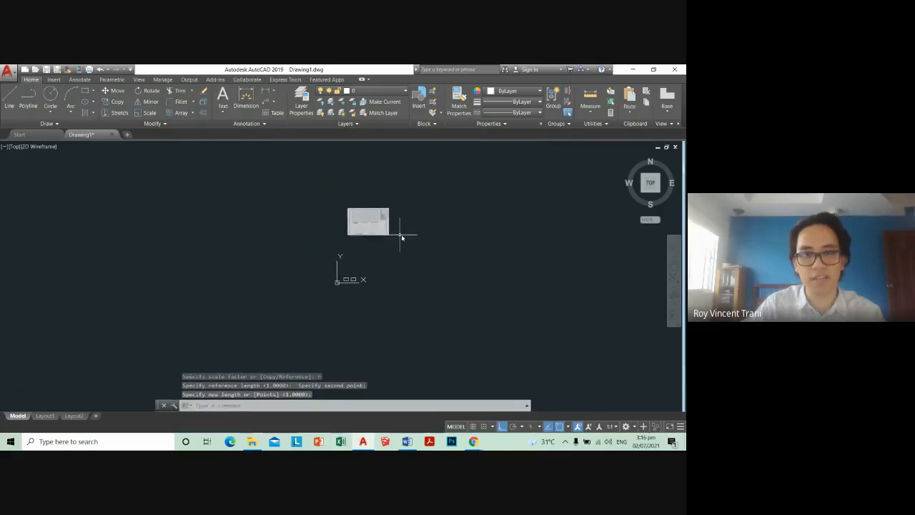
scroll(383, 240, "up", 5)
key("Return")
left_click(356, 240)
left_click(310, 208)
key("Return")
left_click(296, 235)
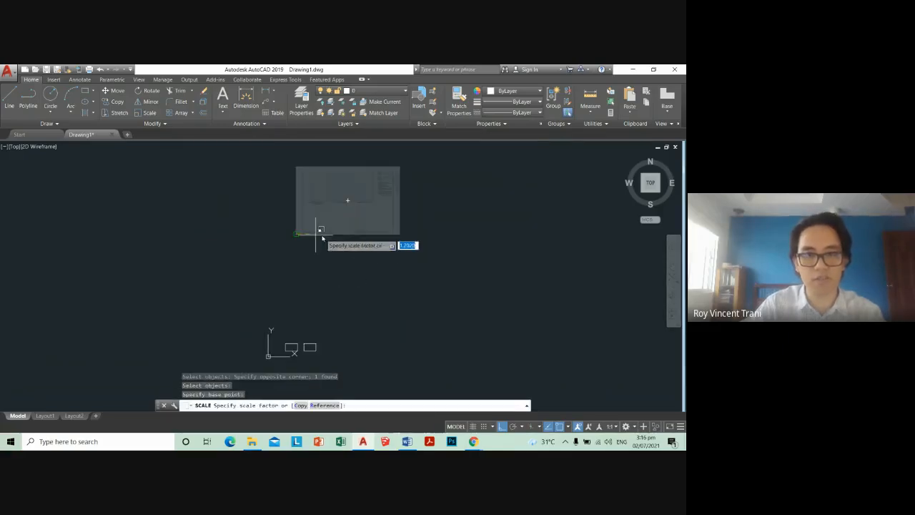
key("Escape")
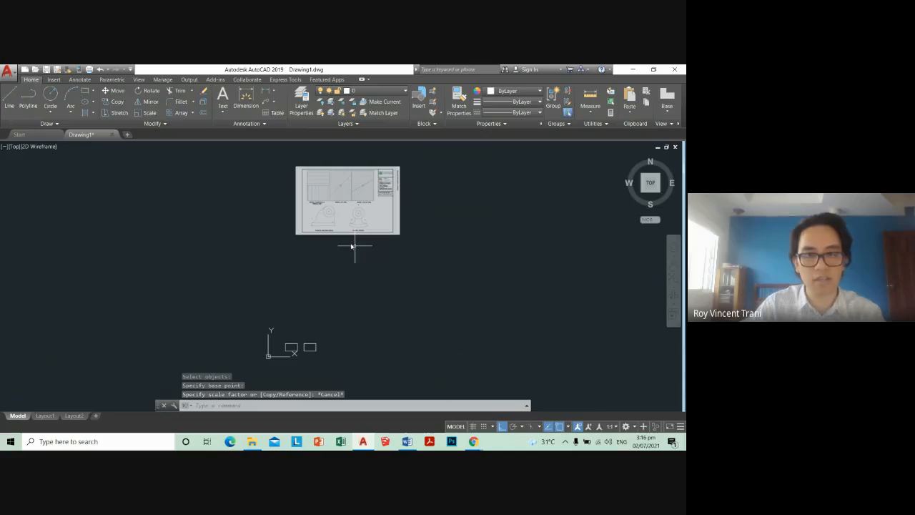
Step: Scale the reference image again with the Reference option along its bottom edge, to a new length of about 10 units
key("Return")
left_click(354, 245)
left_click(319, 214)
key("Return")
left_click(296, 235)
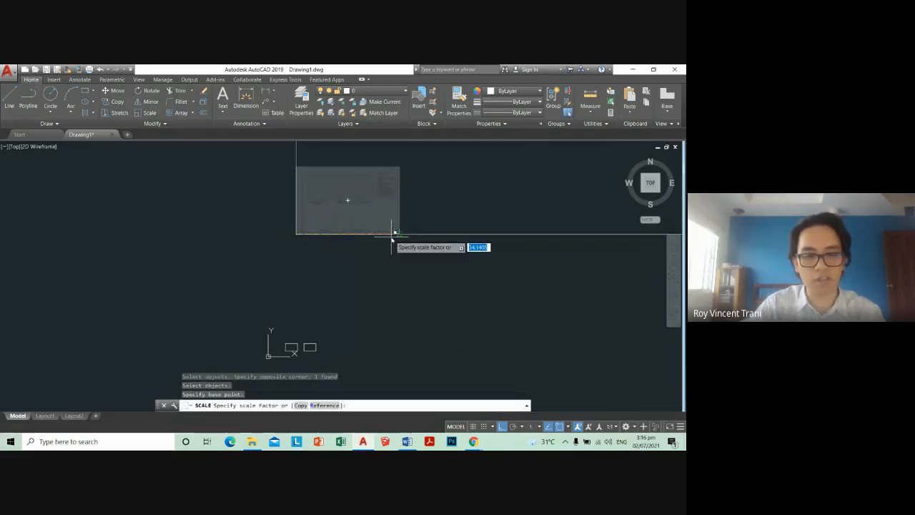
type("r")
key("Return")
left_click(296, 234)
left_click(399, 234)
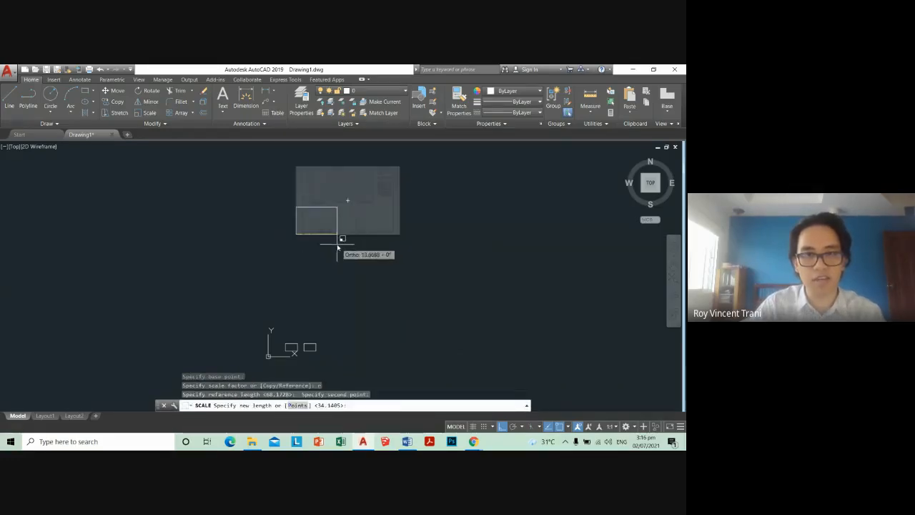
left_click(328, 246)
Step: Move the reduced reference image straight down to just above the two rectangles
type("m")
key("Return")
left_click(333, 247)
left_click(315, 224)
key("Return")
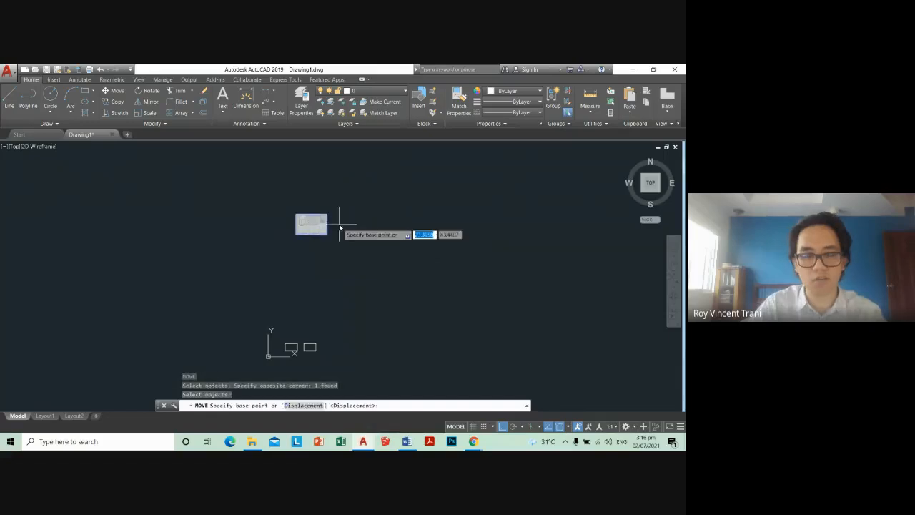
left_click(340, 224)
left_click(317, 323)
Step: Scale the reference image by its bottom edge to nearly the same length as the polyline rectangle
scroll(318, 324, "up", 4)
middle_click_drag(358, 308, 399, 220)
scroll(348, 282, "up", 4)
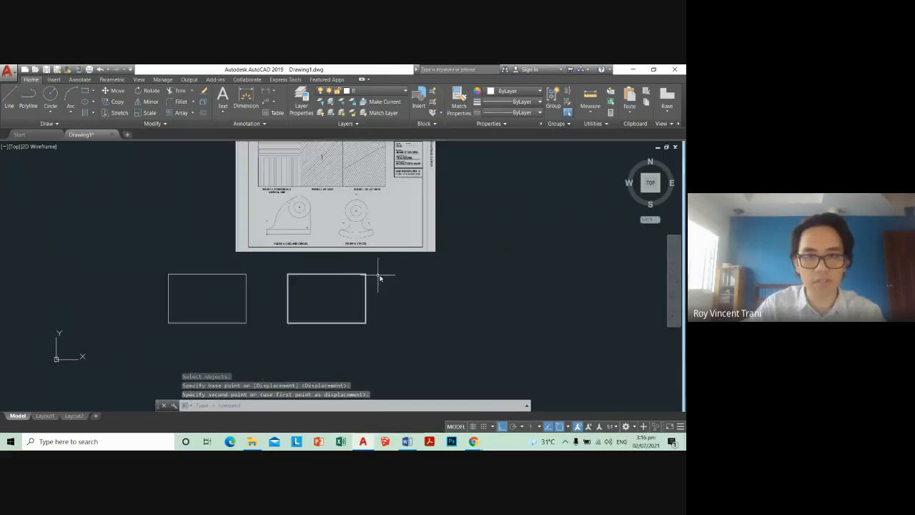
key("Return")
left_click(429, 268)
left_click(363, 209)
key("Return")
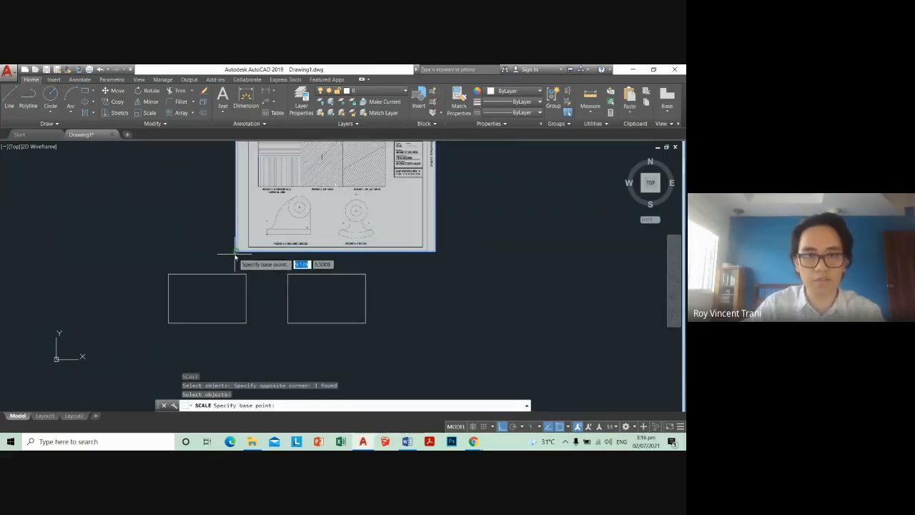
left_click(235, 254)
type("r")
key("Return")
left_click(236, 254)
left_click(435, 251)
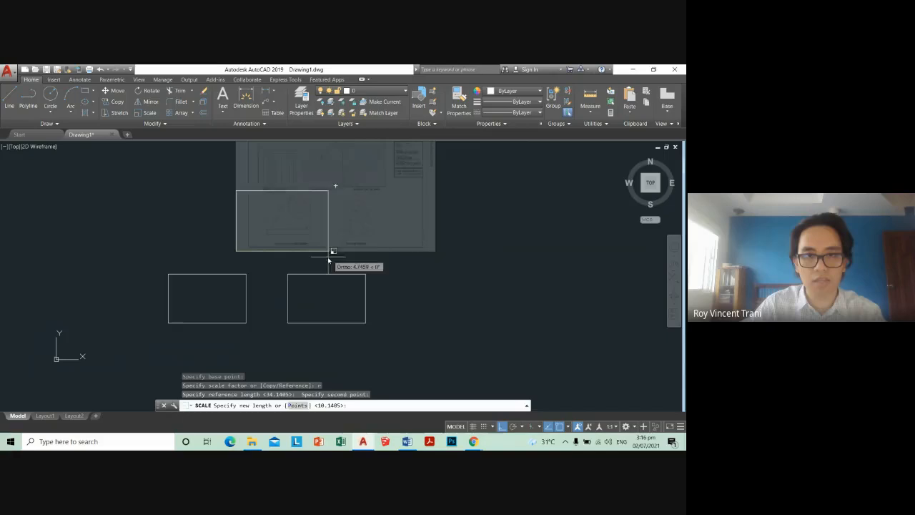
left_click(312, 264)
Step: Move the reference image horizontally to the right until it sits above the polyline rectangle
scroll(325, 269, "up", 3)
scroll(322, 267, "down", 1)
type("m")
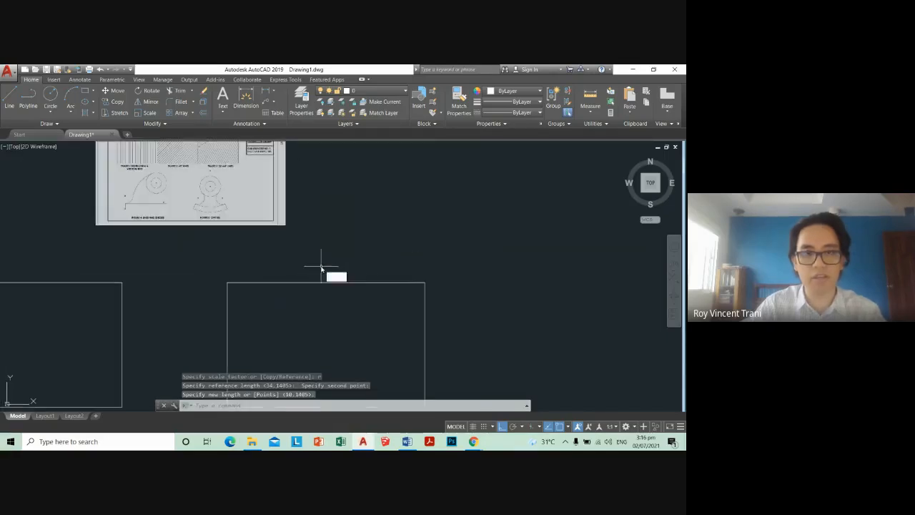
key("Return")
left_click(320, 248)
left_click(264, 183)
key("Return")
left_click(336, 172)
left_click(480, 228)
Step: Move the reference image straight down, close to the polyline rectangle's top side
scroll(453, 228, "down", 2)
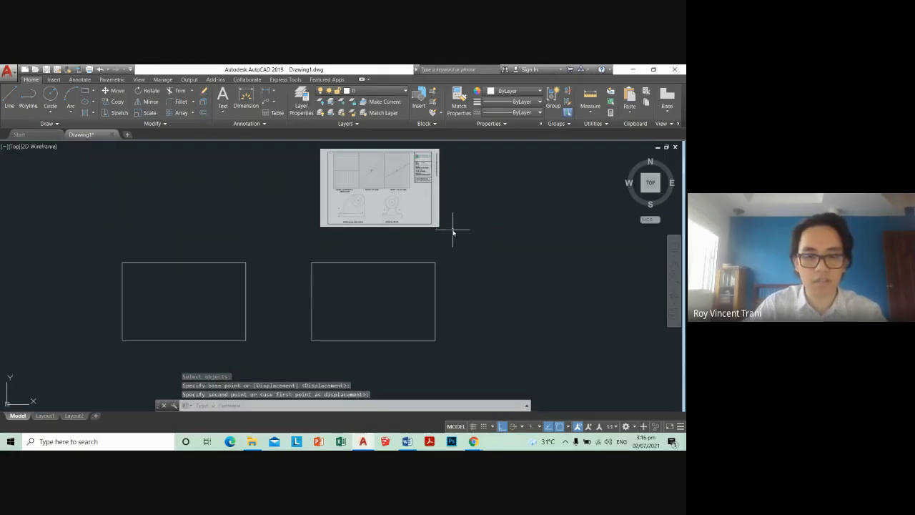
type("m")
key("Return")
left_click(467, 237)
left_click(424, 200)
key("Return")
left_click(477, 222)
left_click(478, 248)
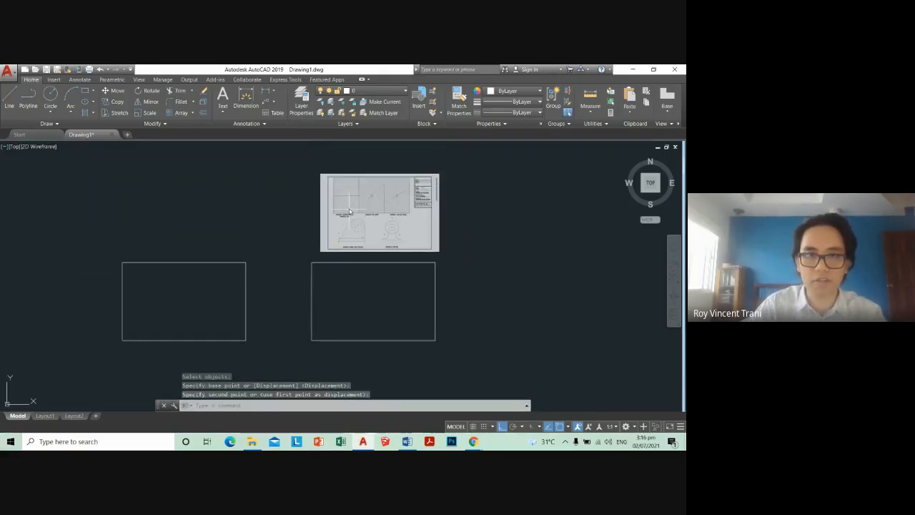
Step: Enlarge the reference image slightly by stretching its upper-left corner grip outward, and clear the selection
scroll(348, 207, "up", 4)
left_click(348, 206)
middle_click_drag(348, 206, 354, 271)
left_click(280, 186)
left_click(283, 187)
left_click(257, 168)
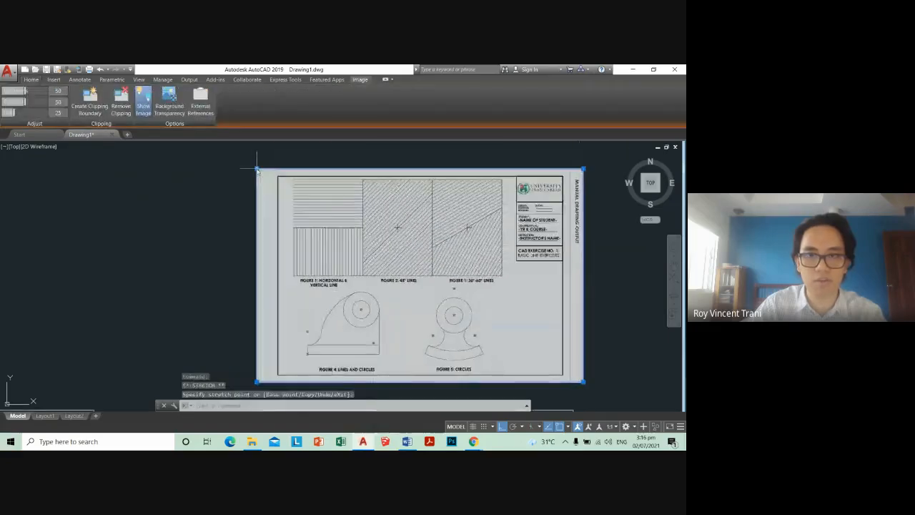
key("Escape")
Step: Compare the reference image's sheet border and figure layout with the empty polyline rectangle below it
scroll(326, 205, "down", 6)
scroll(367, 258, "up", 2)
scroll(367, 260, "up", 2)
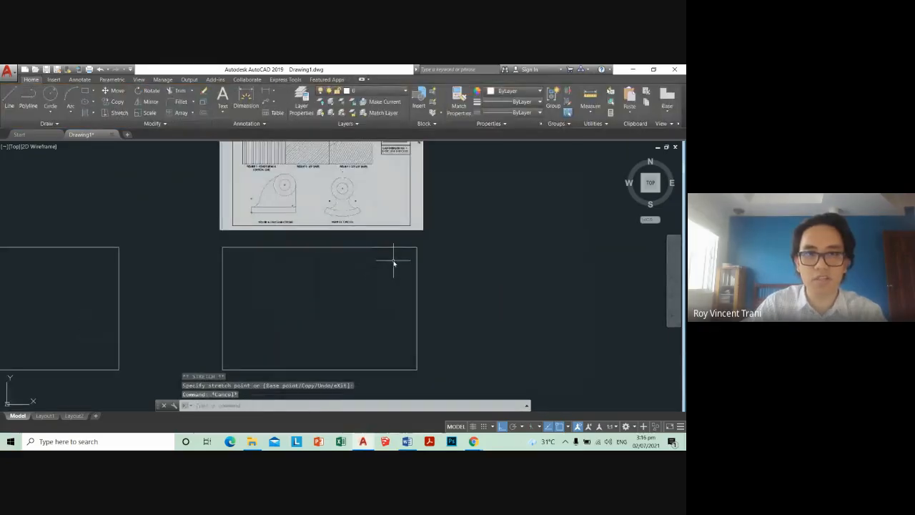
middle_click_drag(393, 264, 372, 261)
middle_click_drag(314, 233, 311, 260)
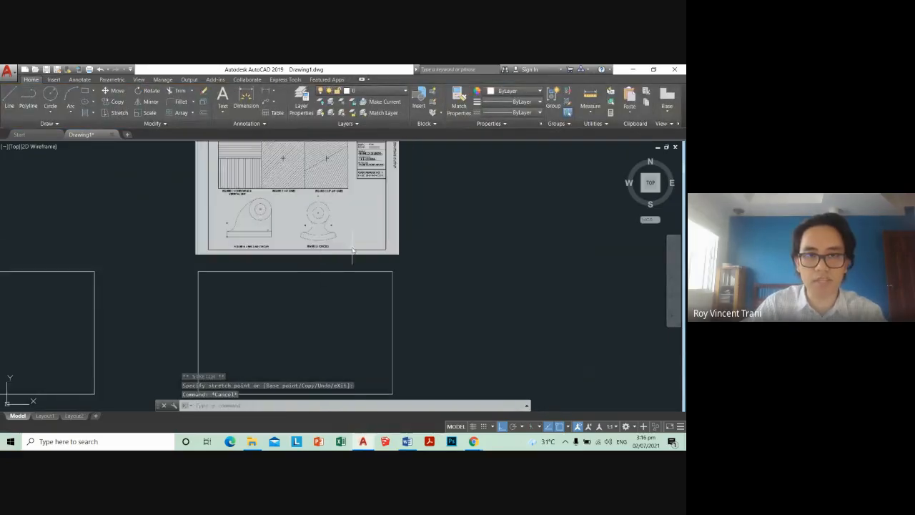
scroll(388, 229, "down", 4)
scroll(364, 232, "up", 6)
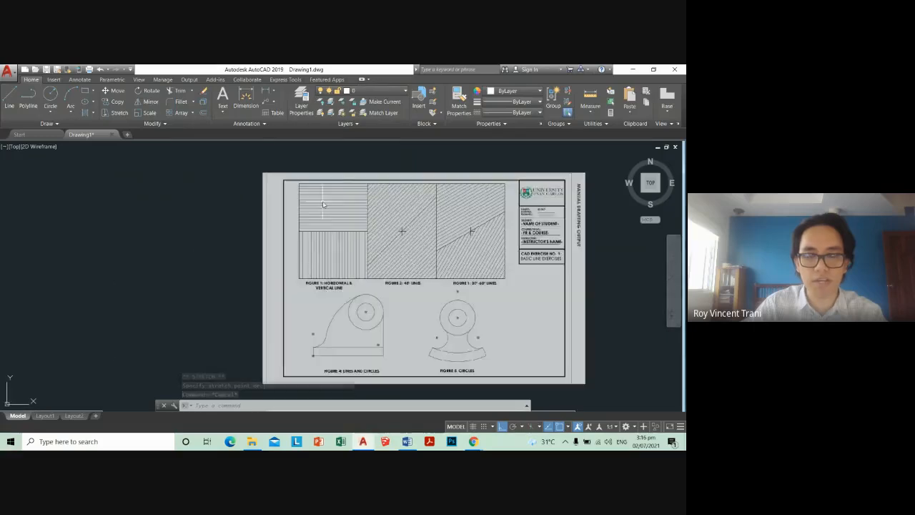
scroll(364, 233, "down", 4)
middle_click_drag(421, 275, 385, 241)
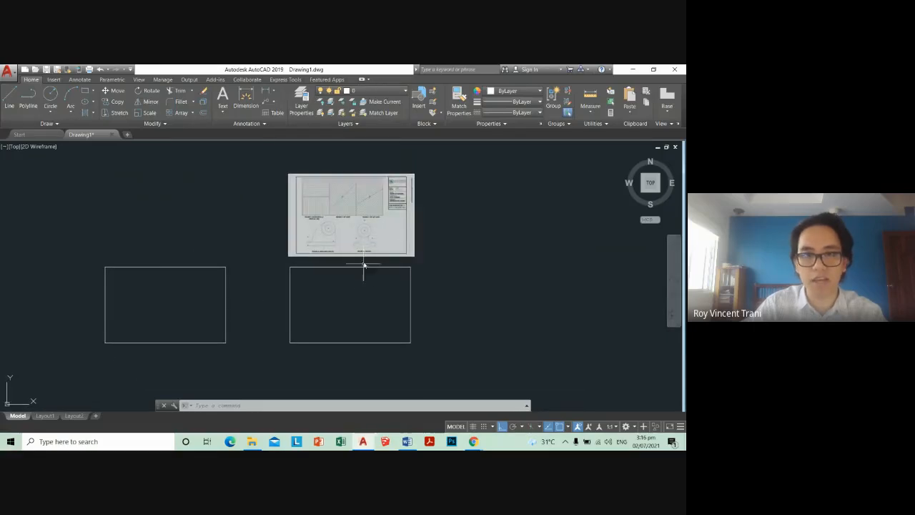
scroll(377, 279, "up", 2)
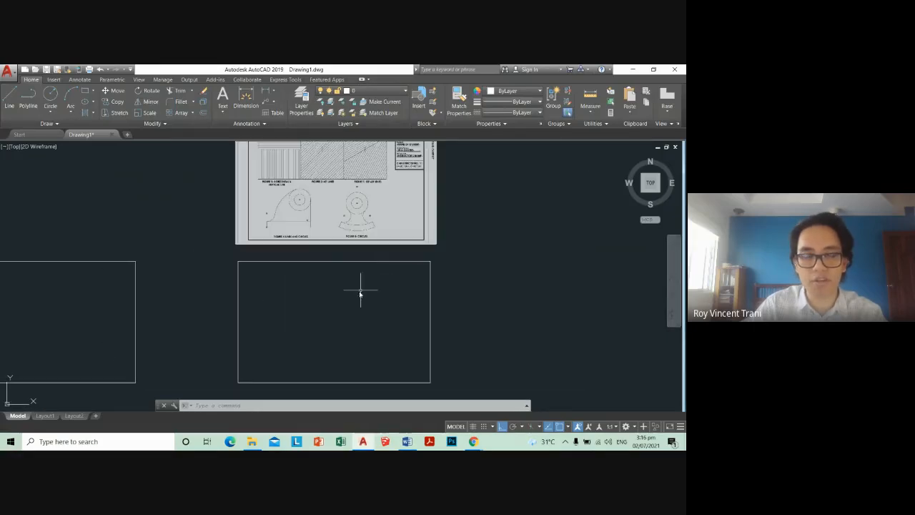
middle_click_drag(351, 289, 355, 276)
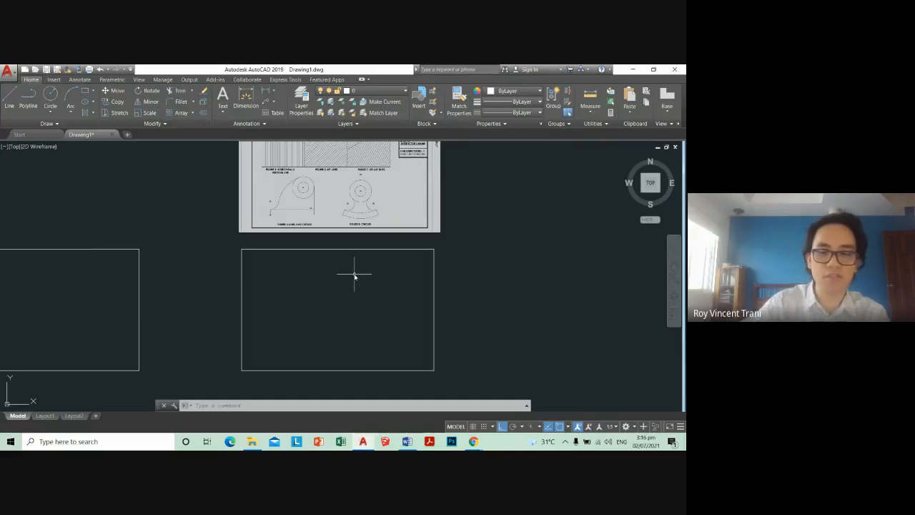
key("Escape")
type("o")
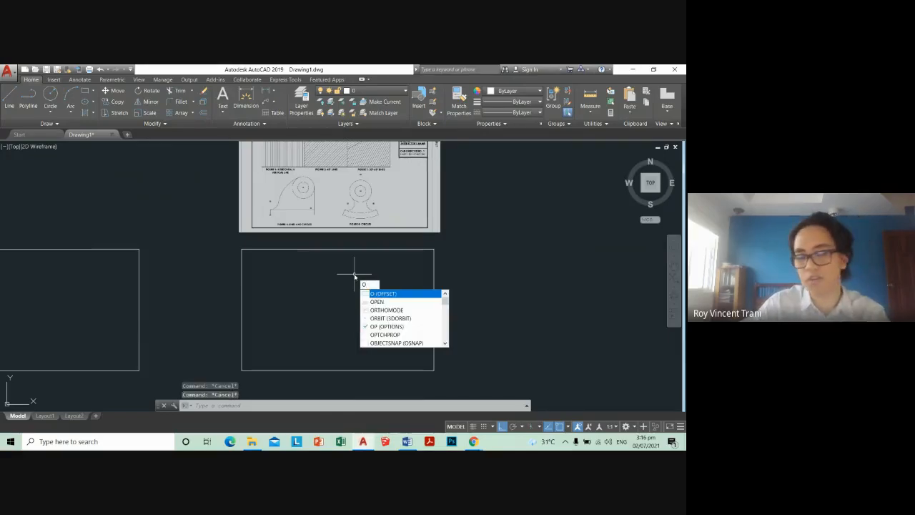
key("Return")
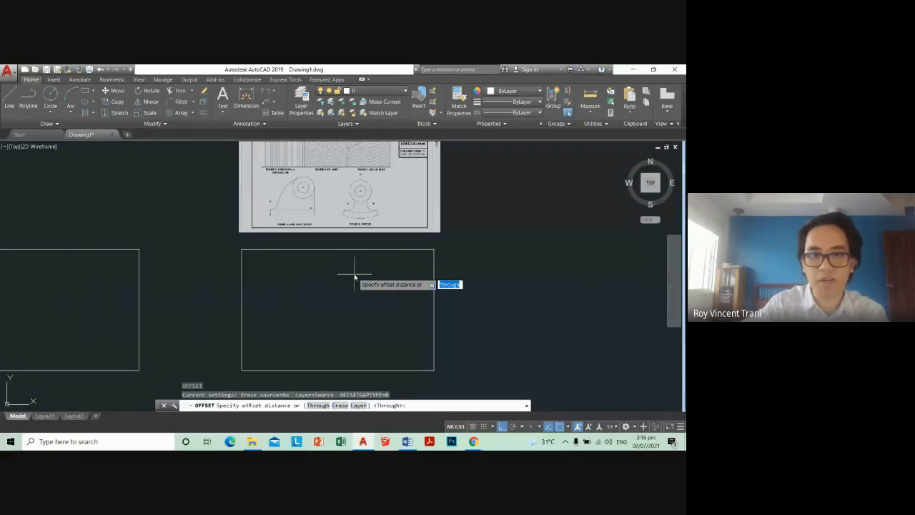
key("Return")
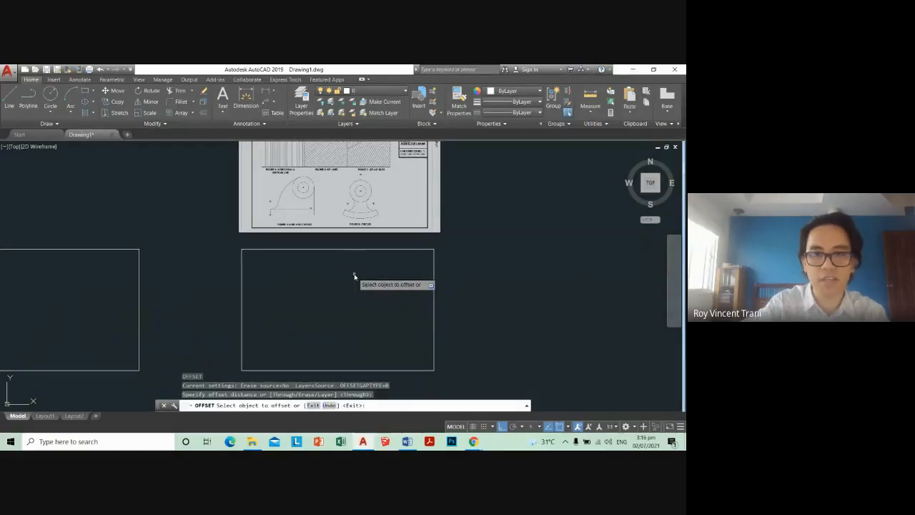
key("Escape")
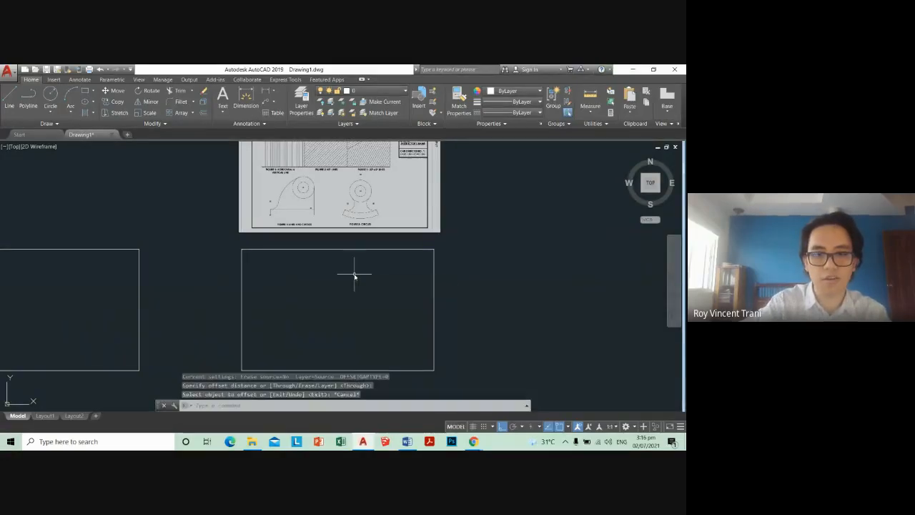
Step: Offset the sheet rectangle below the reference image inward by 0.1 to create its inner border
key("Escape")
type("o")
key("Return")
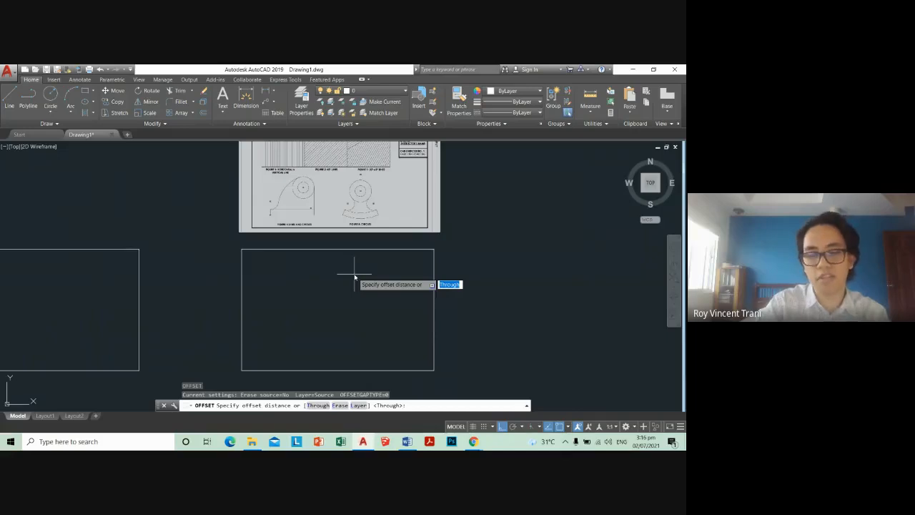
key("Return")
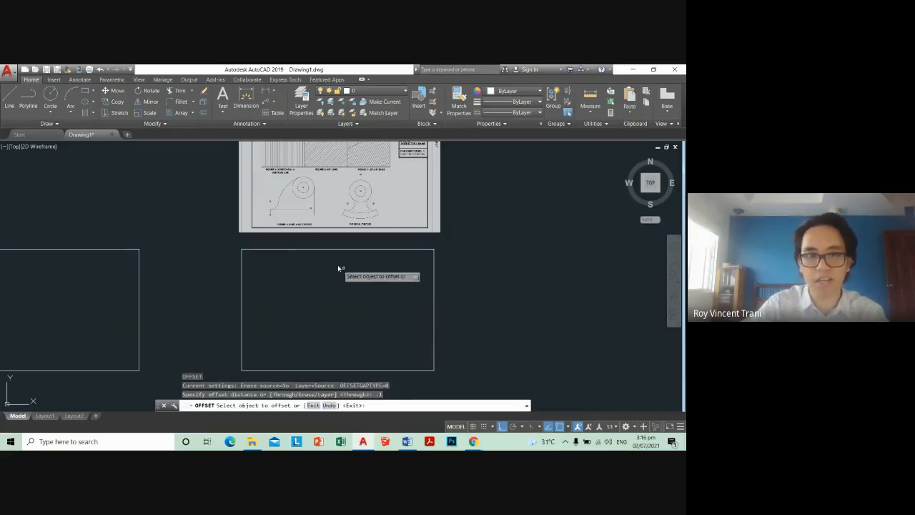
left_click(334, 249)
left_click(358, 342)
key("Escape")
scroll(433, 288, "up", 5)
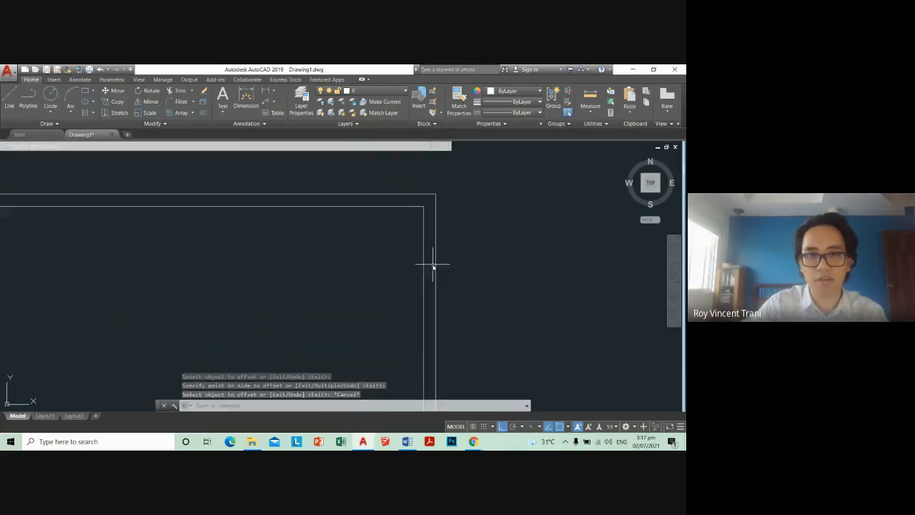
left_click(431, 259)
left_click(402, 276)
scroll(421, 320, "down", 5)
key("Escape")
scroll(437, 338, "down", 2)
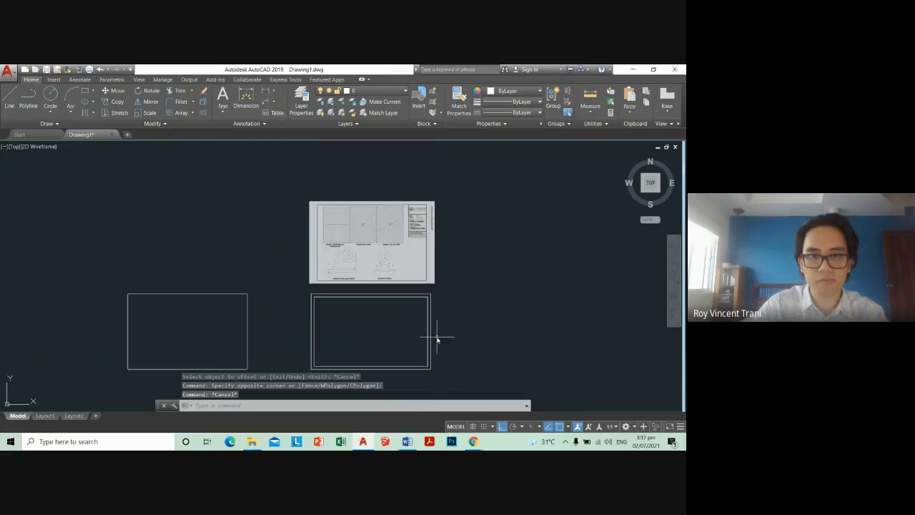
scroll(386, 248, "up", 4)
scroll(480, 175, "up", 2)
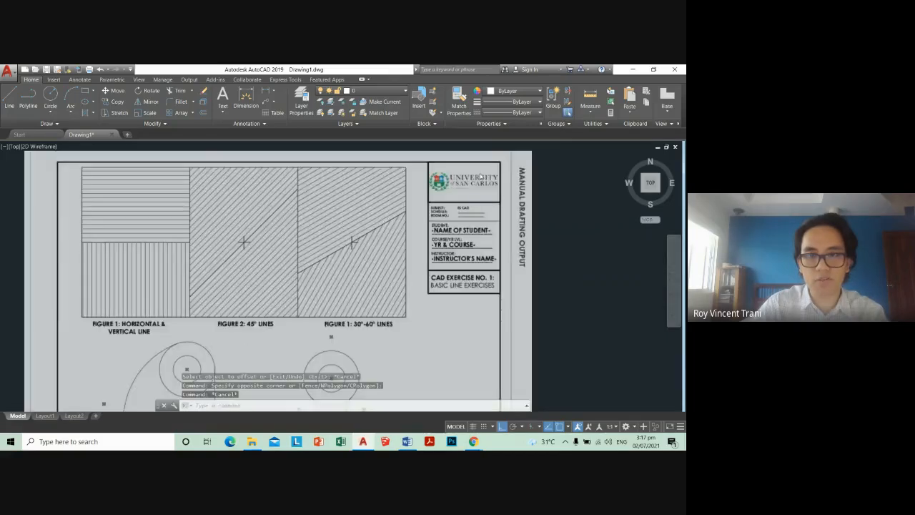
scroll(480, 175, "up", 2)
scroll(439, 235, "down", 5)
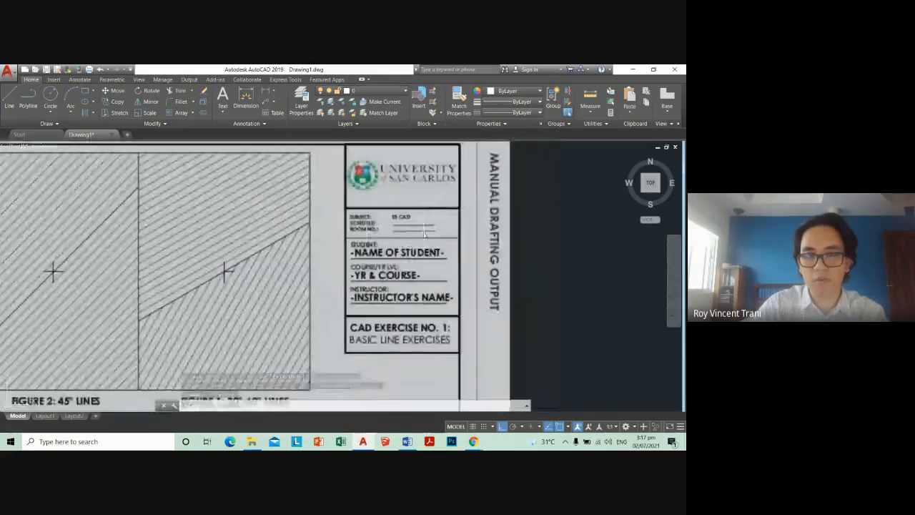
scroll(434, 347, "down", 2)
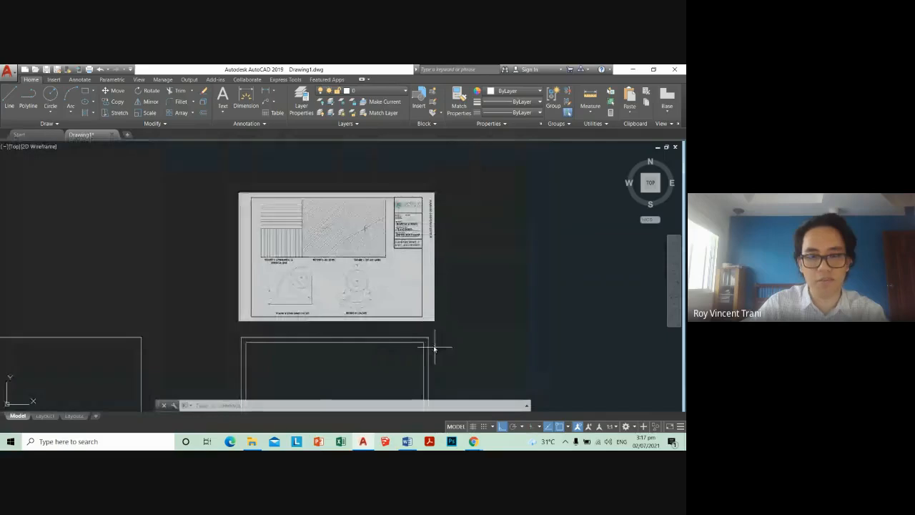
middle_click_drag(433, 348, 364, 215)
scroll(364, 219, "up", 3)
type("pl")
key("Return")
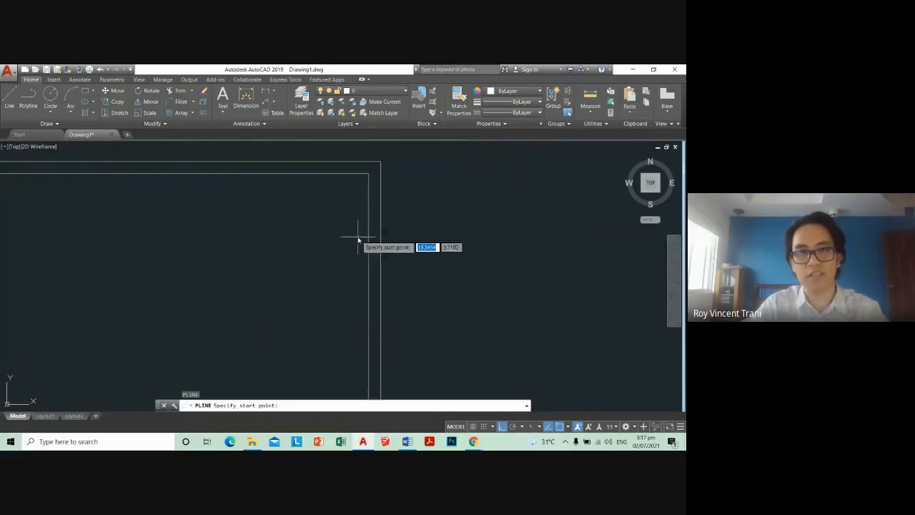
scroll(343, 265, "down", 5)
scroll(336, 257, "up", 2)
key("Escape")
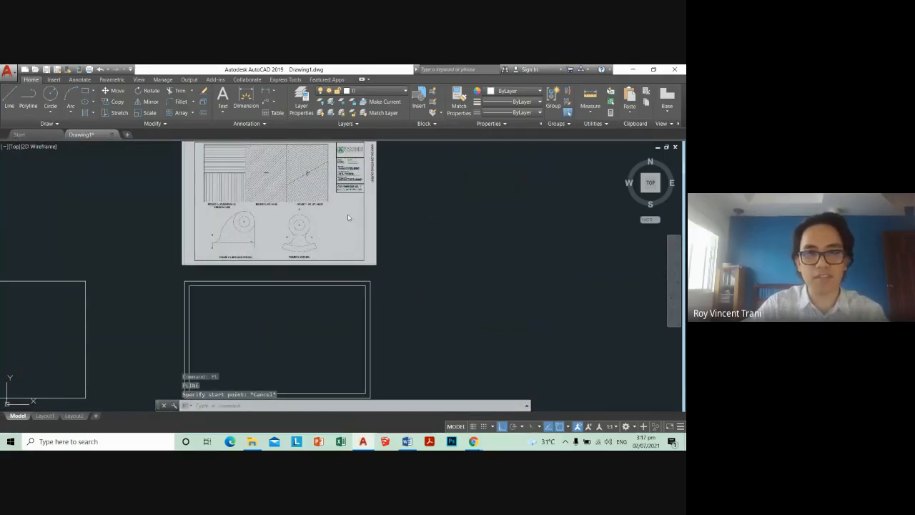
Step: Draw a rectangle over the title block outline in the reference image, from its upper-left to its lower-right corner
type("rec")
key("Return")
scroll(322, 193, "up", 4)
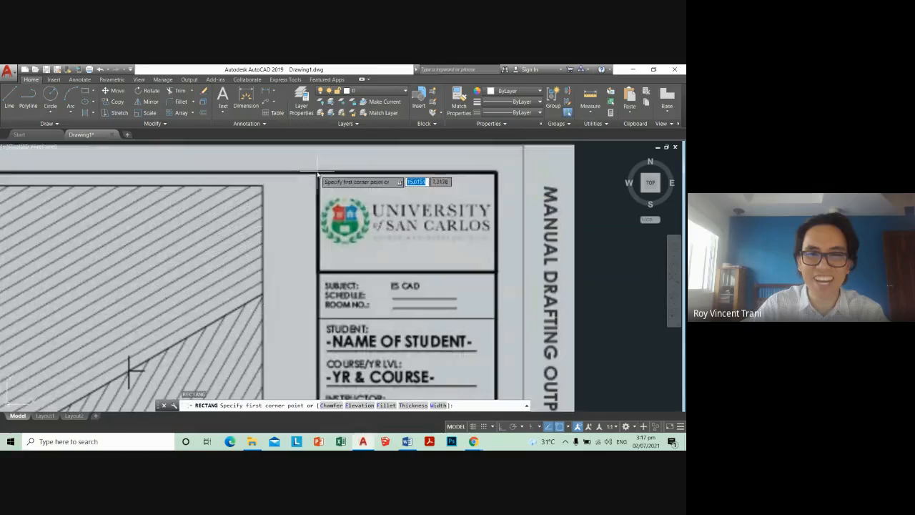
left_click(319, 174)
scroll(318, 174, "down", 3)
scroll(347, 255, "up", 2)
scroll(374, 266, "up", 3)
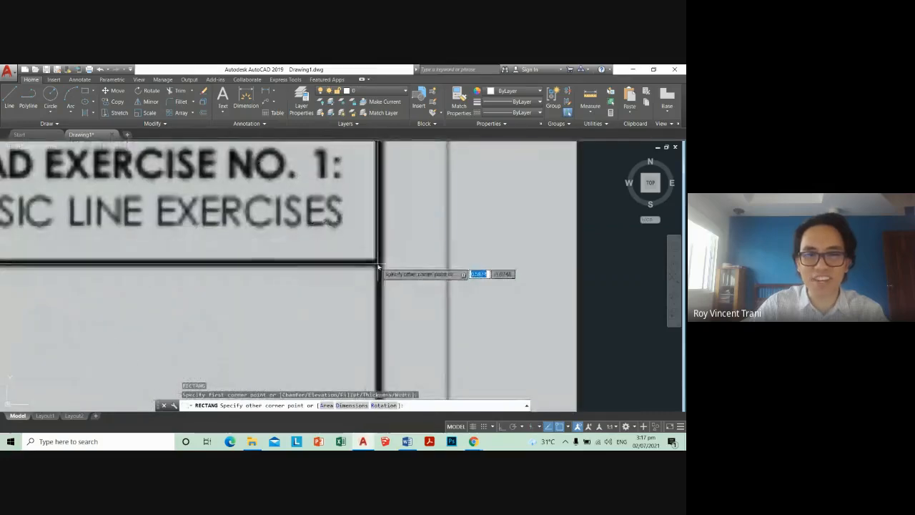
key("Escape")
scroll(368, 279, "down", 6)
Step: Move the title block rectangle straight down from the reference image onto the top side of the sheet's inner border
type("m")
key("Return")
left_click(365, 299)
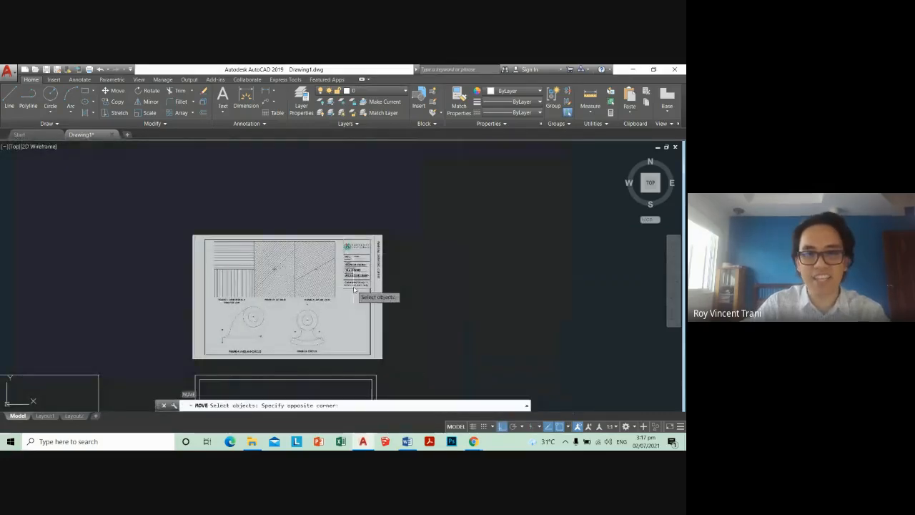
scroll(375, 275, "up", 4)
left_click(293, 269)
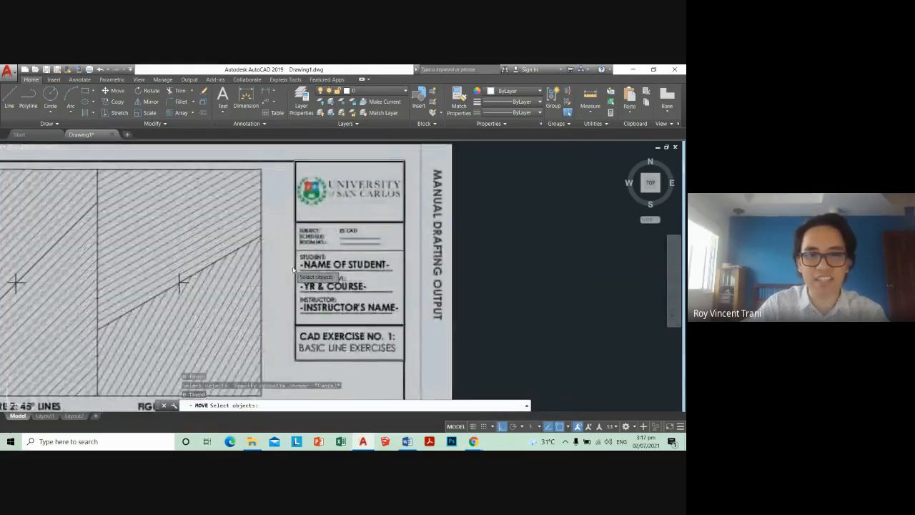
left_click(295, 269)
key("Return")
left_click(404, 161)
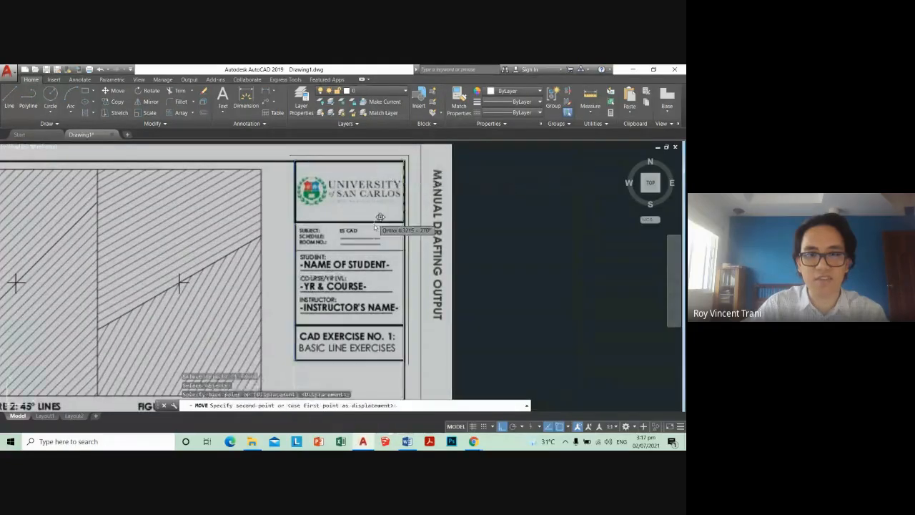
scroll(373, 236, "down", 8)
scroll(376, 272, "up", 5)
left_click(374, 209)
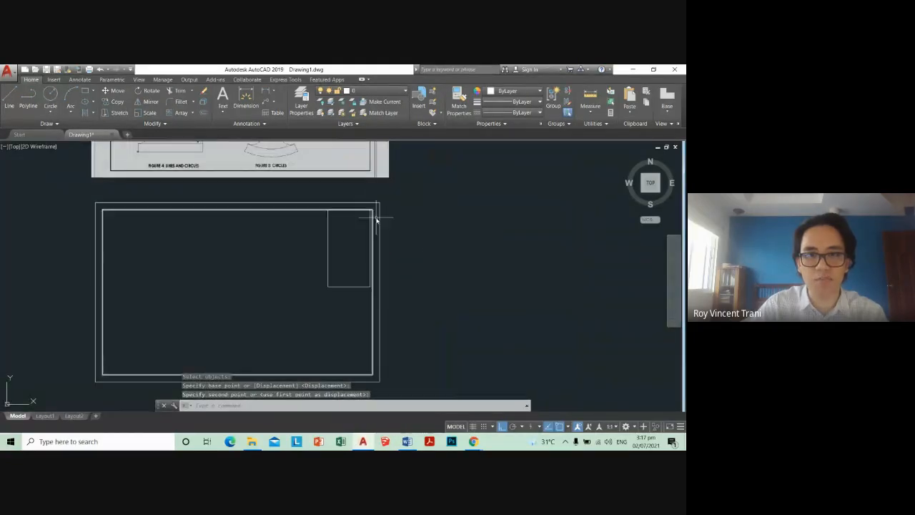
Step: Move the title block rectangle sideways so it sits flush in the inner border's upper-right corner
scroll(348, 281, "up", 3)
key("Return")
left_click(356, 319)
left_click(338, 295)
key("Return")
scroll(337, 295, "down", 6)
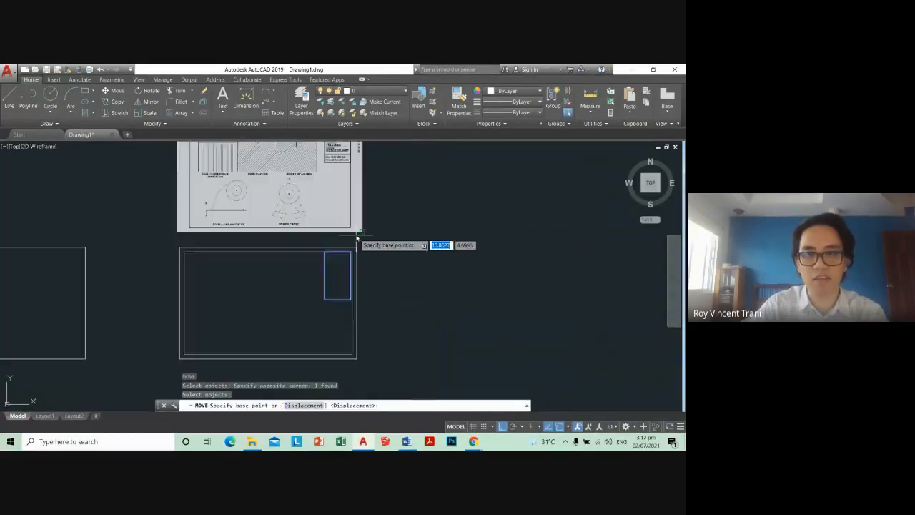
scroll(357, 240, "up", 4)
left_click(343, 275)
key("Escape")
scroll(371, 299, "down", 5)
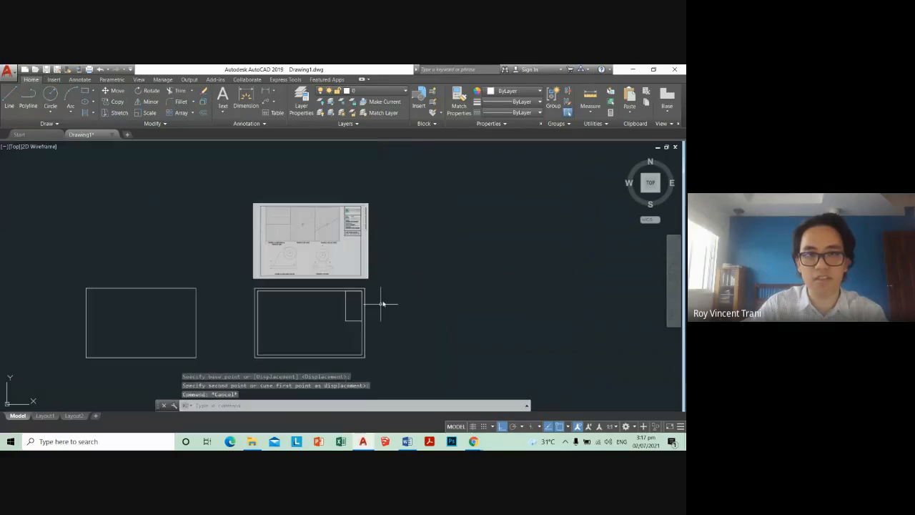
Step: Examine the three line-hatched figure panels in the reference image and their position relative to the title block
scroll(347, 279, "up", 4)
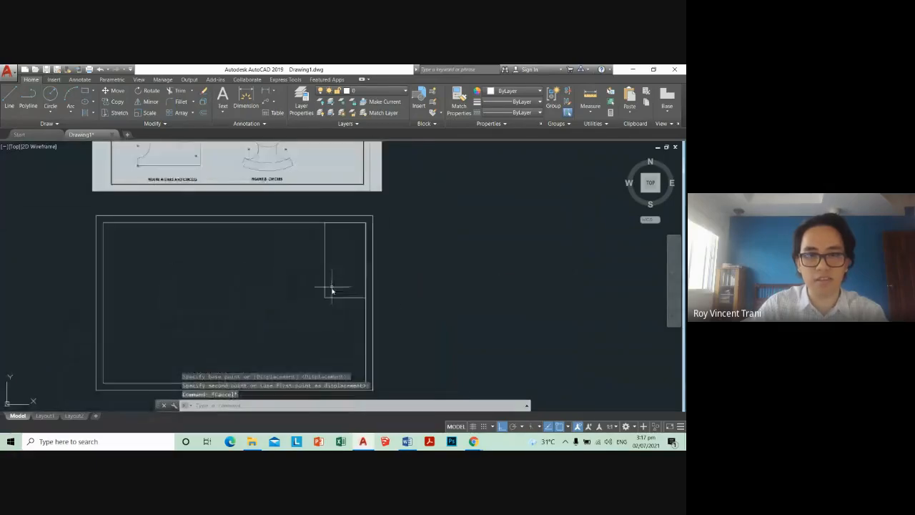
scroll(323, 289, "down", 4)
middle_click_drag(303, 253, 313, 255)
scroll(307, 196, "up", 4)
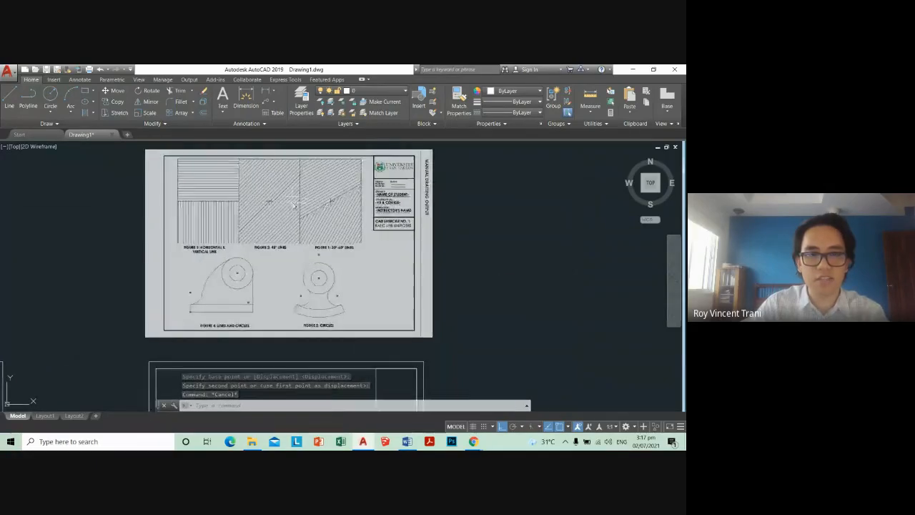
scroll(242, 190, "up", 4)
scroll(272, 254, "down", 4)
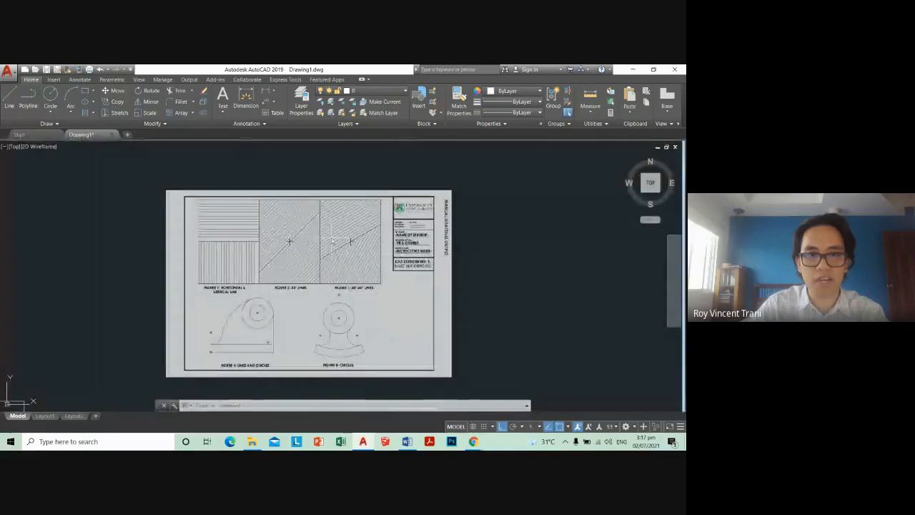
scroll(285, 234, "up", 4)
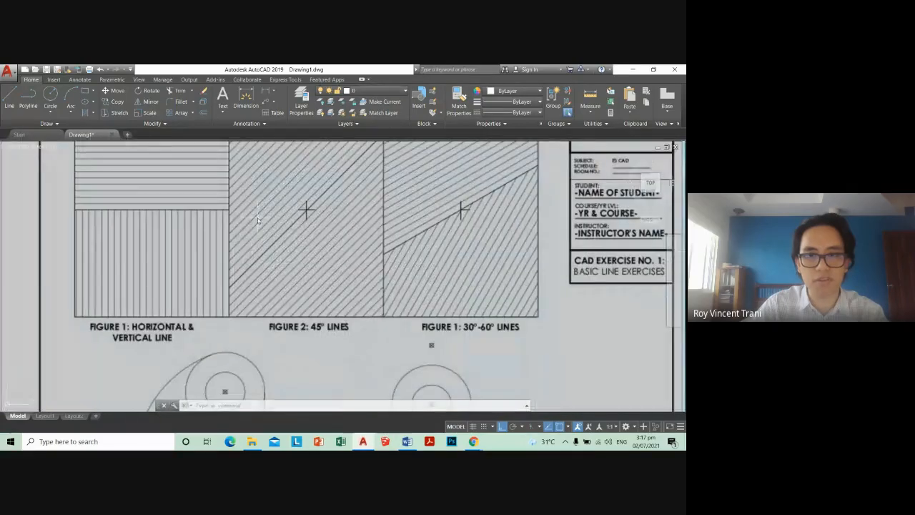
scroll(467, 235, "down", 4)
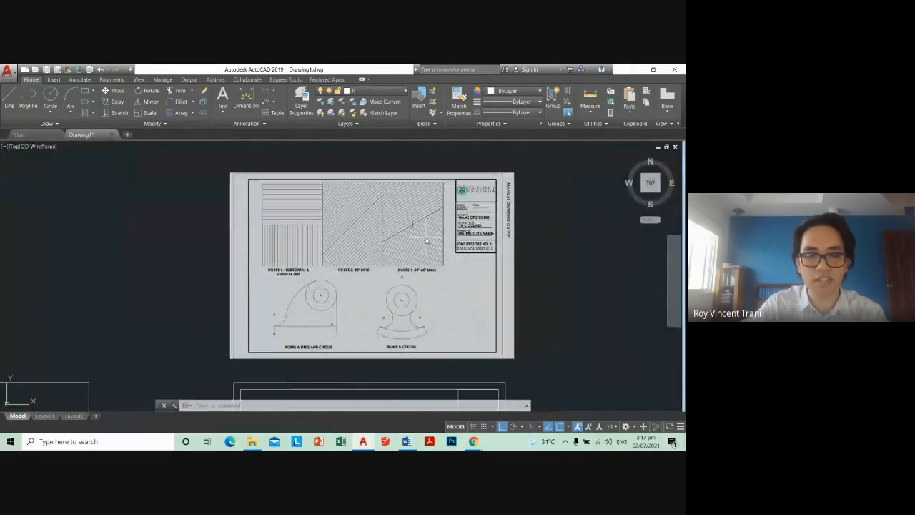
Step: Draw one rectangle tracing the outer outline of the three line-hatched figure panels in the reference image
key("Escape")
key("Escape")
key("Return")
scroll(433, 247, "up", 8)
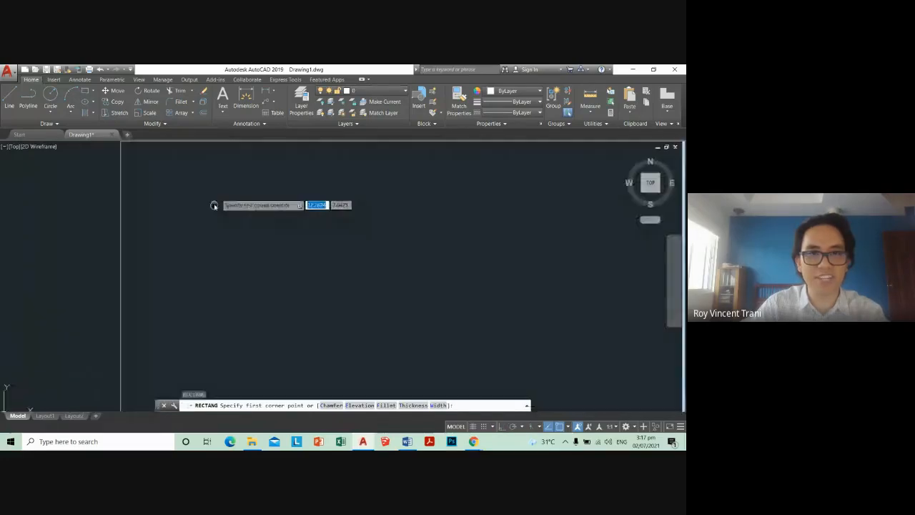
middle_click_drag(214, 205, 209, 214)
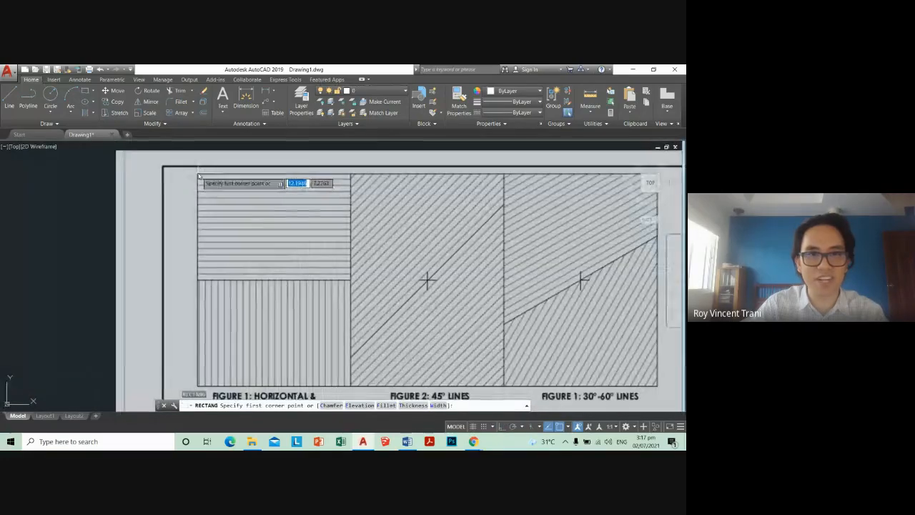
left_click(198, 174)
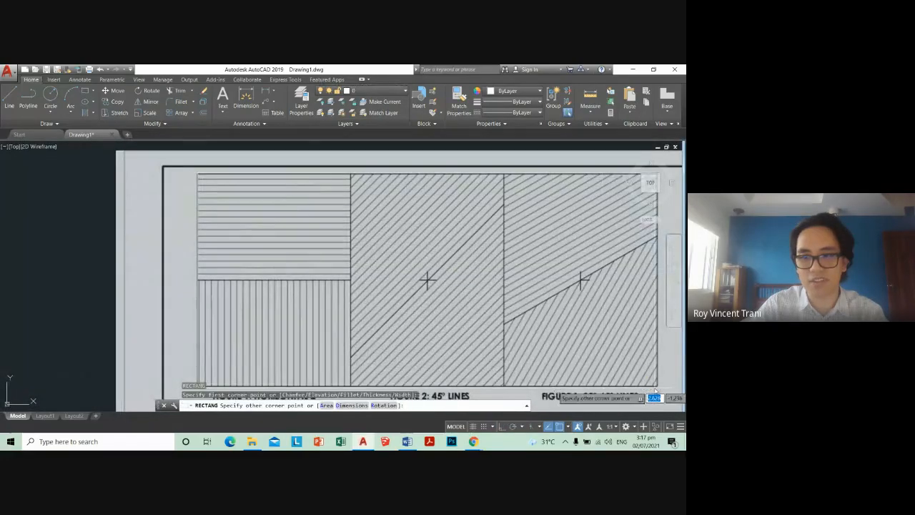
key("Escape")
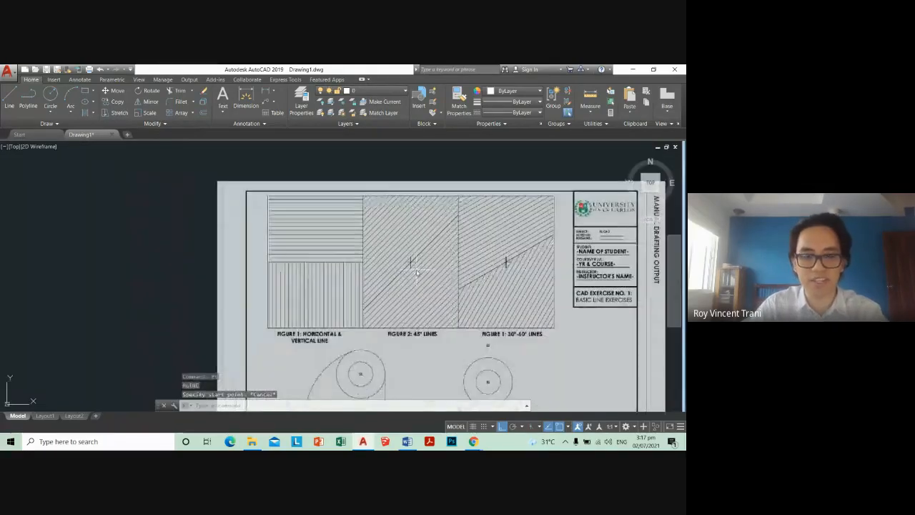
Step: Move the figure-panel rectangle straight down from the reference image into the upper part of the sheet border
type("m")
key("Return")
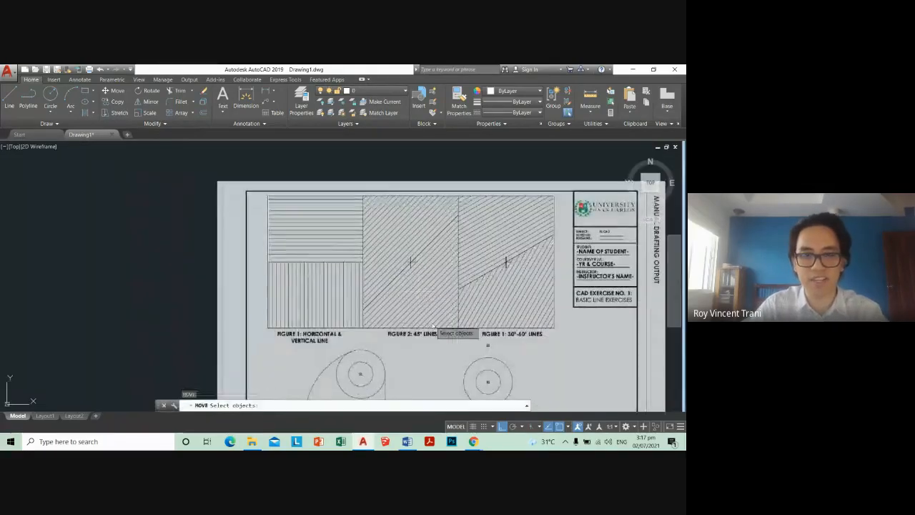
left_click(470, 326)
key("Return")
scroll(439, 267, "down", 2)
left_click(439, 268)
scroll(429, 317, "up", 4)
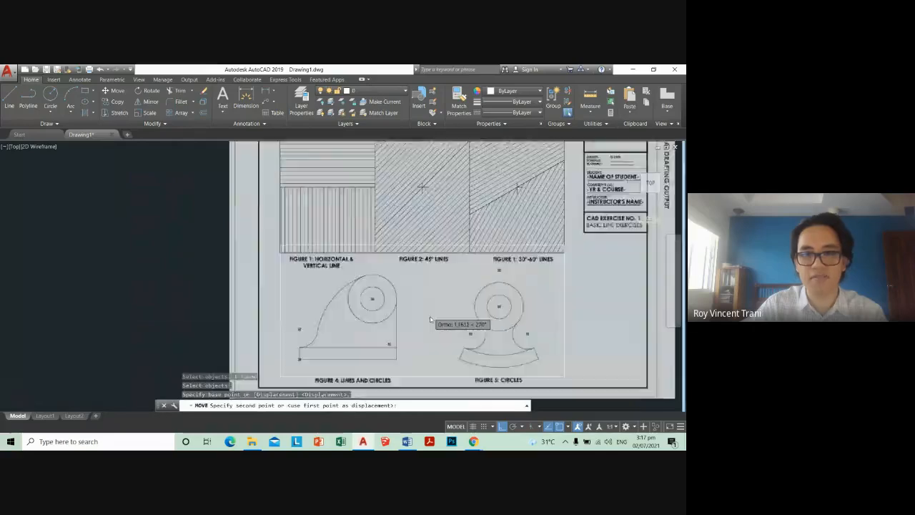
scroll(425, 351, "down", 4)
scroll(420, 337, "up", 4)
key("Escape")
scroll(505, 348, "down", 4)
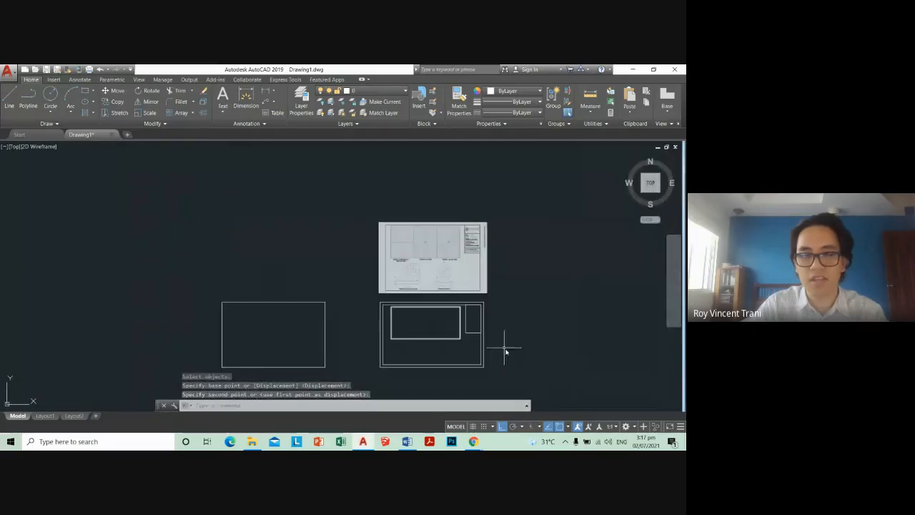
scroll(429, 298, "up", 4)
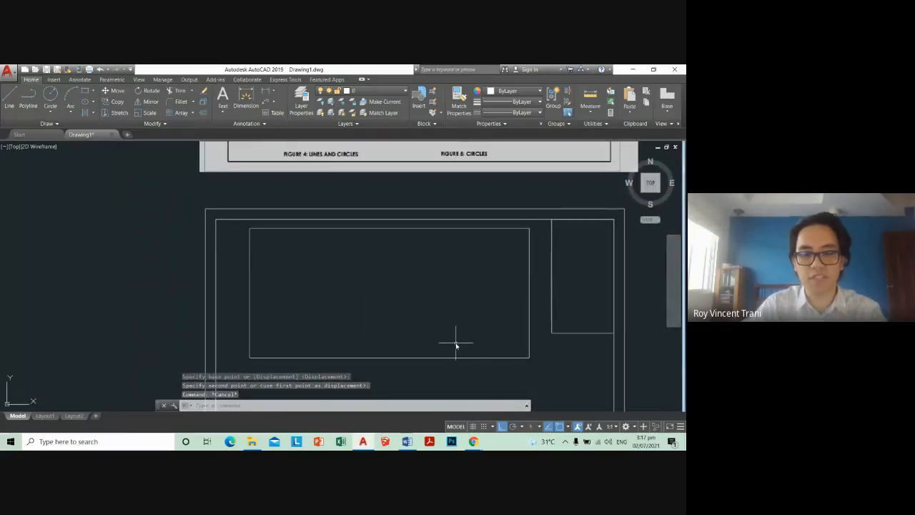
key("Return")
left_click(252, 230)
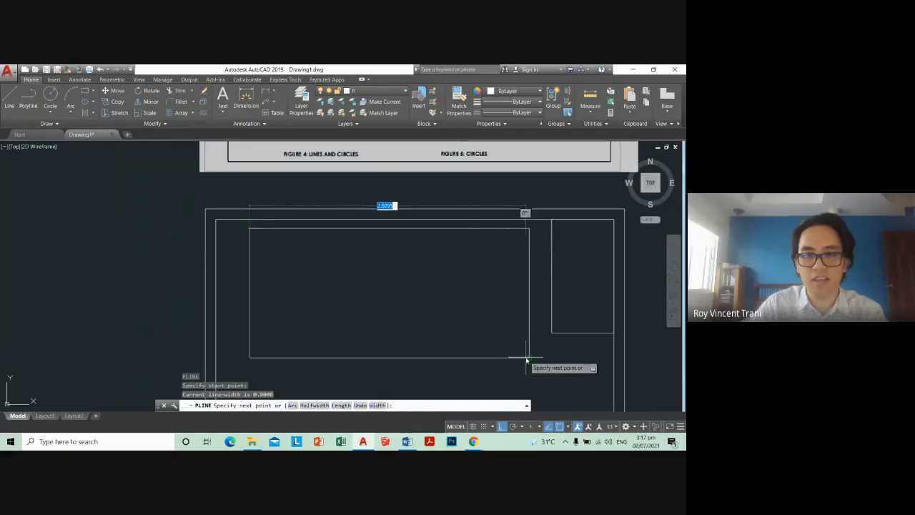
key("Escape")
scroll(487, 333, "down", 4)
scroll(464, 351, "up", 6)
left_click(463, 348)
left_click(425, 278)
scroll(441, 308, "down", 6)
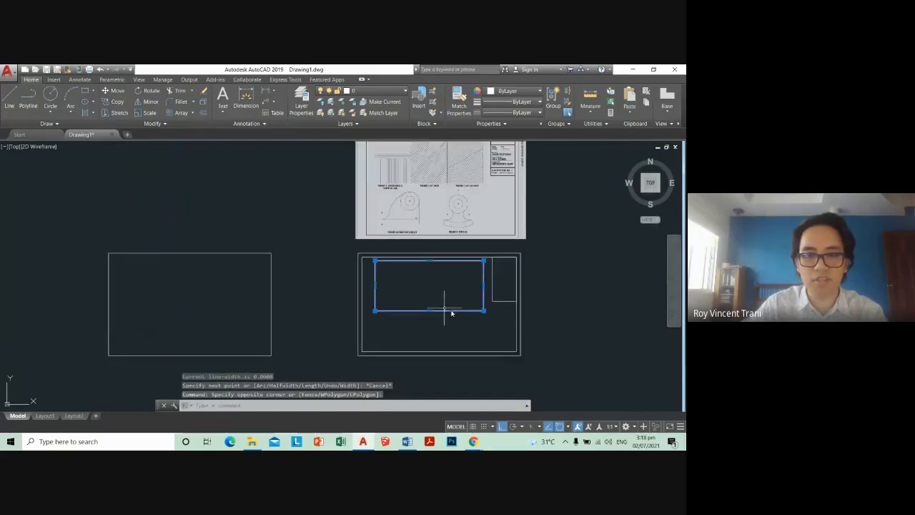
middle_click_drag(472, 312, 421, 298)
key("Escape")
Step: Draw two crossing polyline diagonals between opposite corners of the figure-panel rectangle
scroll(420, 298, "up", 4)
type("pl")
key("Return")
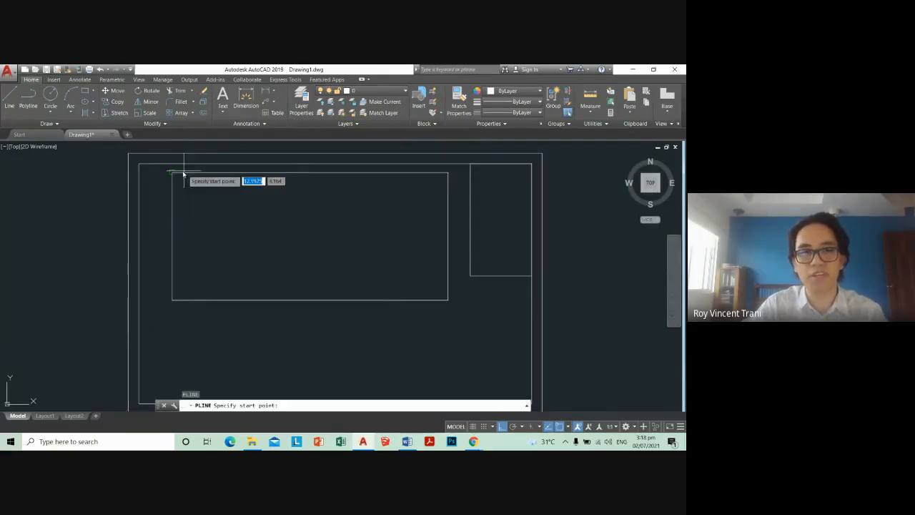
left_click(171, 173)
left_click(449, 300)
key("Escape")
key("Return")
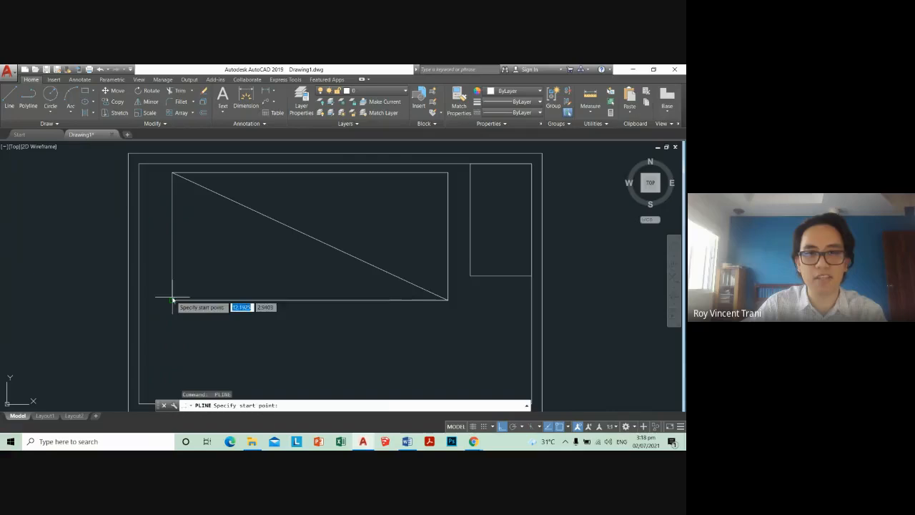
left_click(172, 299)
left_click(448, 172)
key("Escape")
key("Return")
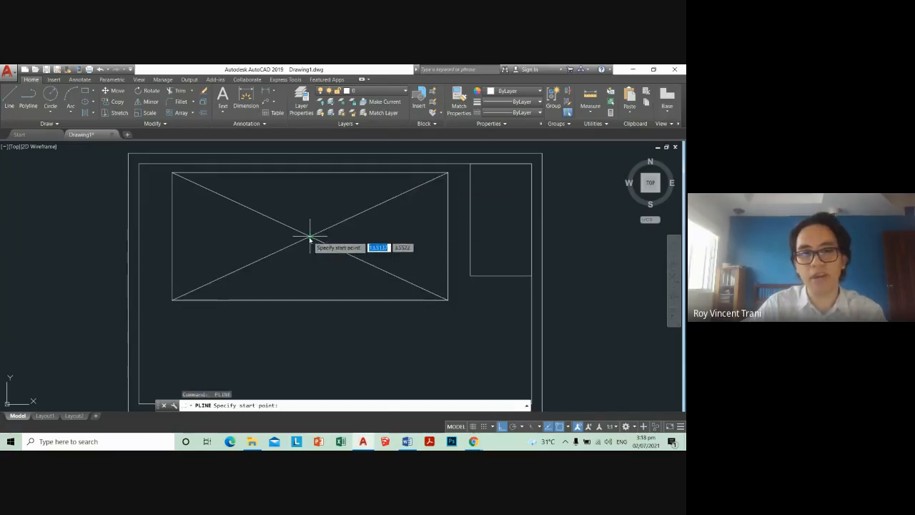
Step: Draw polylines from the diagonals' crossing straight down to the rectangle's bottom edge and from that point to its upper-left corner
left_click(310, 236)
left_click(309, 300)
key("Escape")
key("Return")
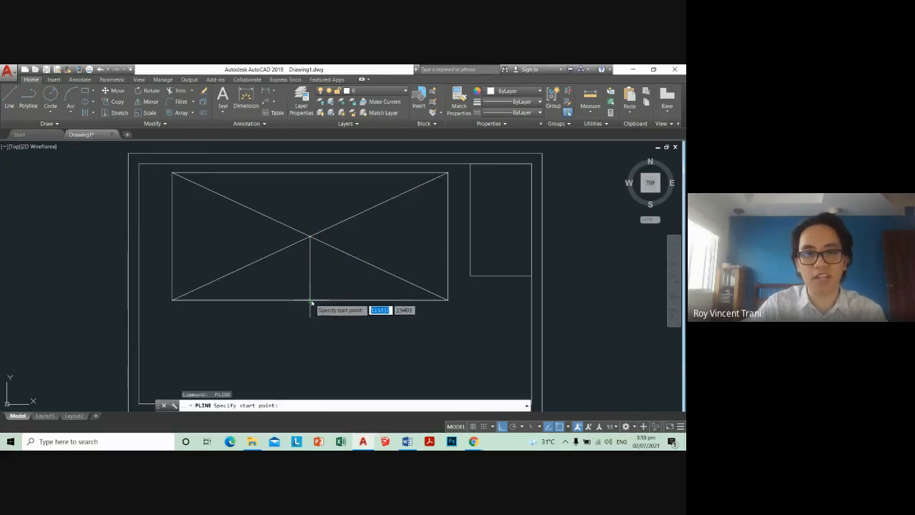
left_click(310, 300)
left_click(172, 173)
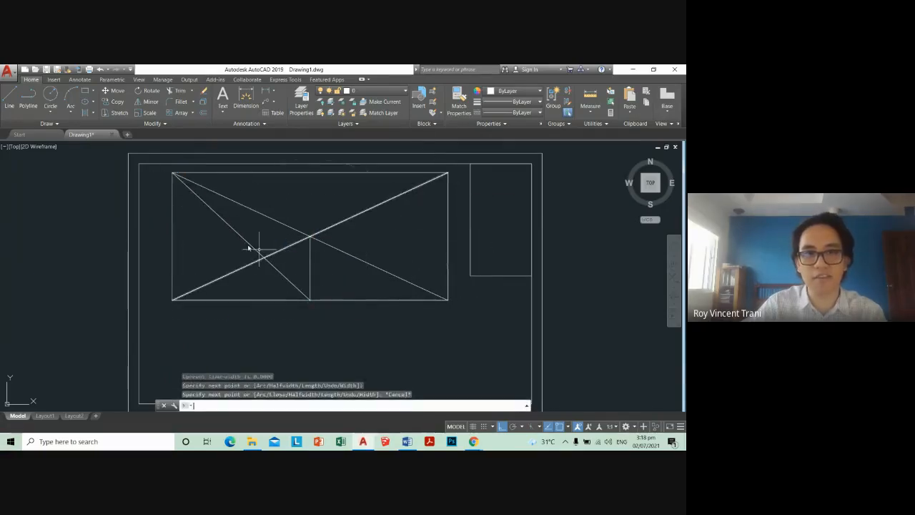
key("Escape")
Step: Draw a vertical polyline from the midpoint of the steeper diagonal up to the rectangle's top edge
key("Return")
left_click(241, 237)
left_click(241, 173)
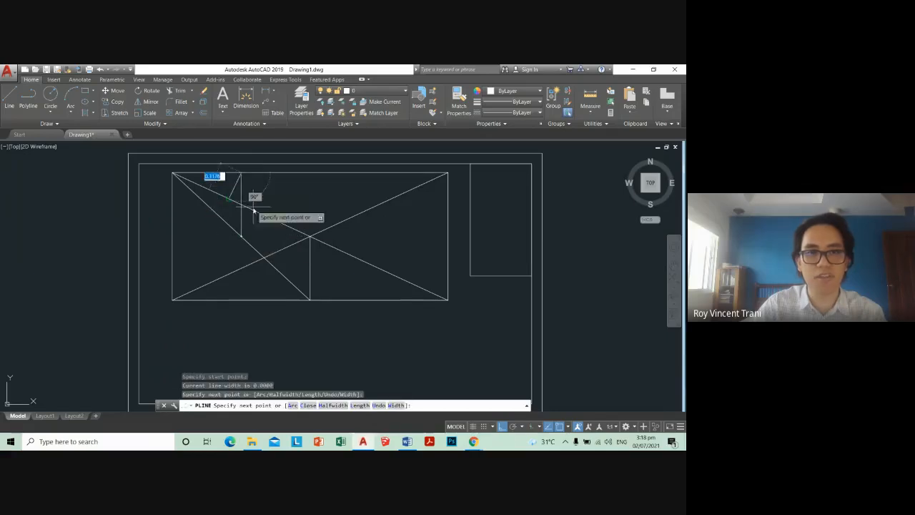
key("Escape")
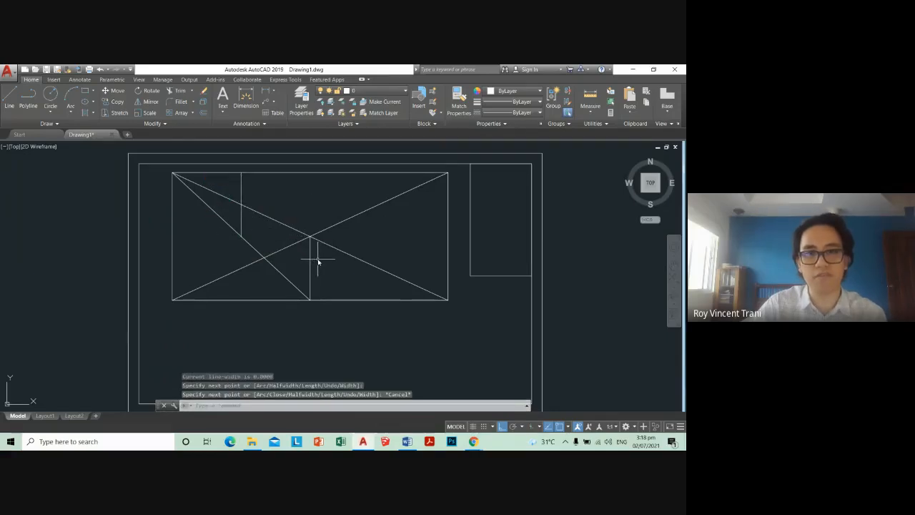
Step: Erase the two vertical lines and the steeper diagonal, keeping the rectangle's two corner-to-corner diagonals
type("e")
key("Return")
left_click(264, 238)
left_click(219, 224)
key("Return")
left_click(324, 258)
left_click(294, 269)
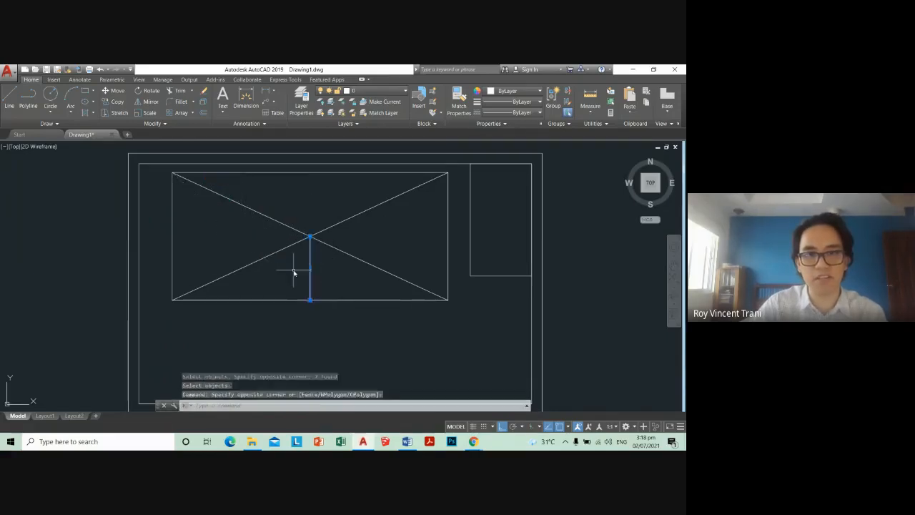
key("Return")
Step: Draw a vertical polyline from the crossing of the two diagonals down to the midpoint of the rectangle's bottom edge
type("pl")
key("Return")
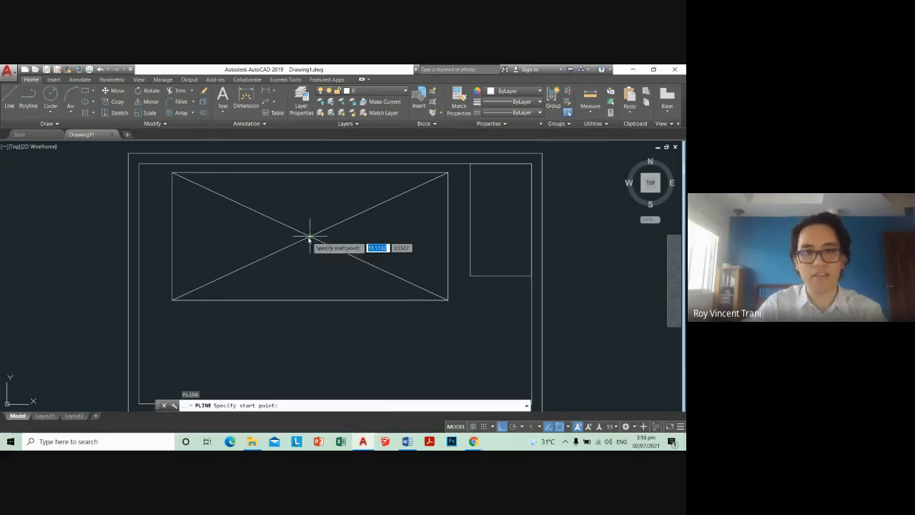
left_click(310, 236)
left_click(310, 300)
key("Escape")
Step: Erase both corner-to-corner diagonals and the vertical centre line inside the figure-panel rectangle
type("e")
key("Return")
left_click(330, 270)
left_click(296, 221)
key("Return")
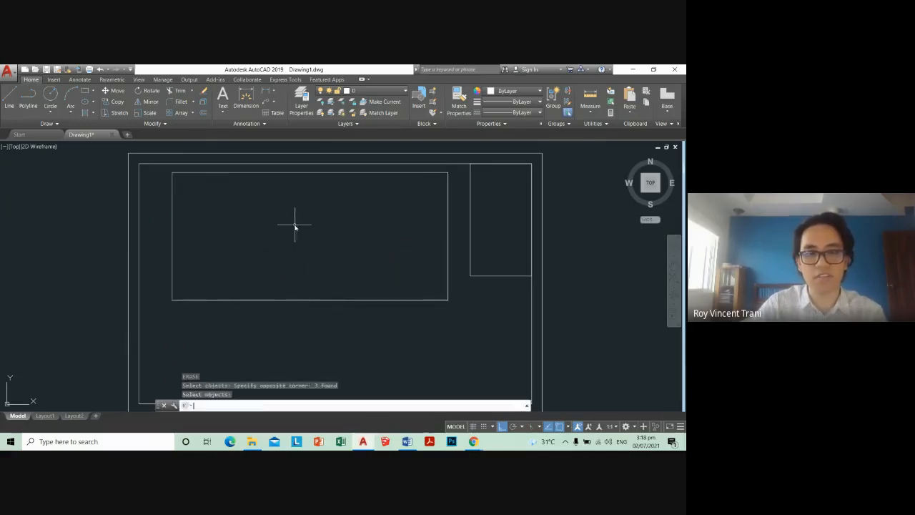
key("Escape")
type("pl")
key("Return")
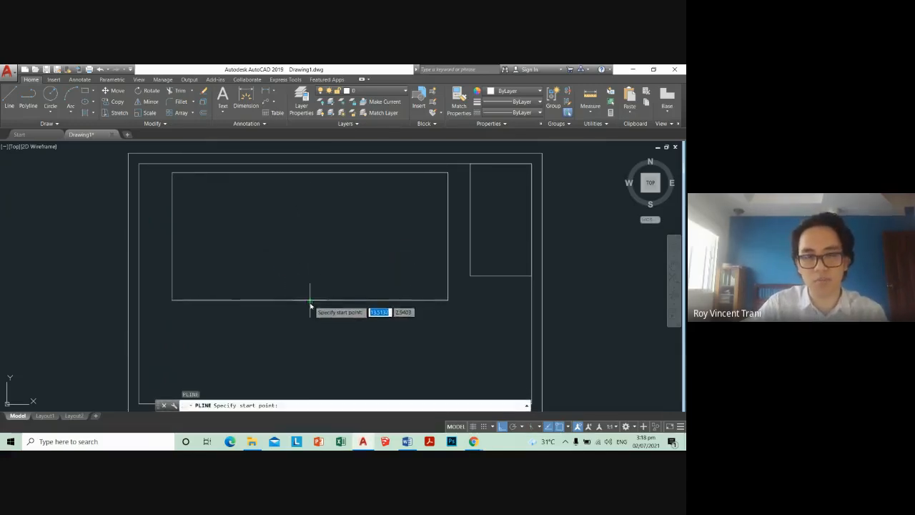
left_click(310, 301)
key("Escape")
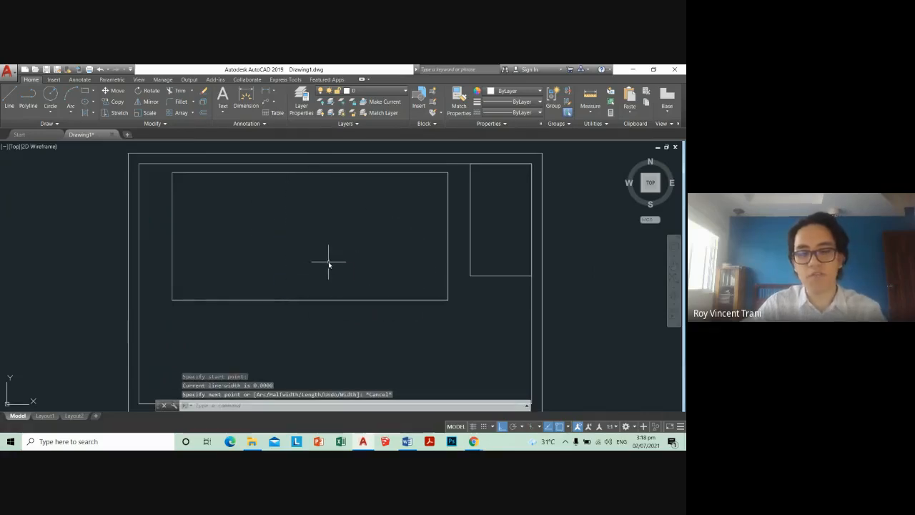
Step: Redraw two crossing polyline diagonals between opposite corners of the figure-panel rectangle
key("Return")
left_click(448, 300)
left_click(171, 172)
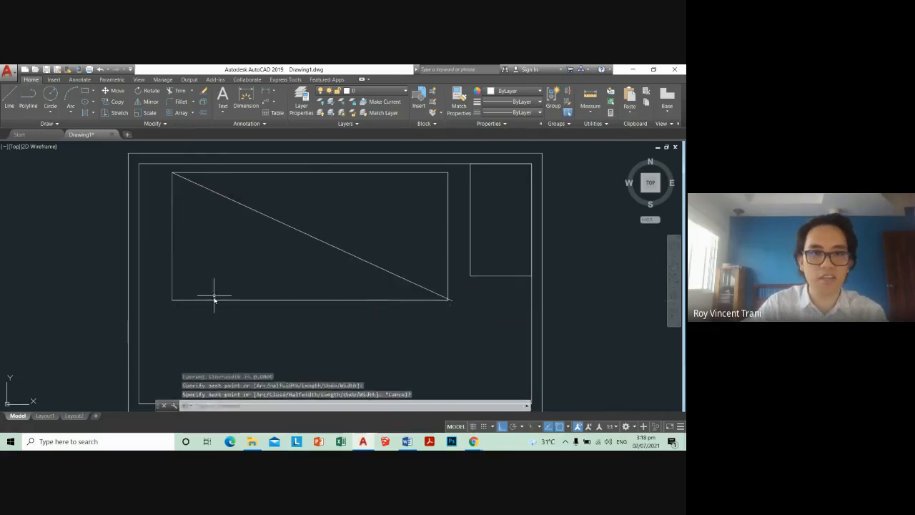
key("Return")
left_click(171, 299)
left_click(447, 172)
key("Escape")
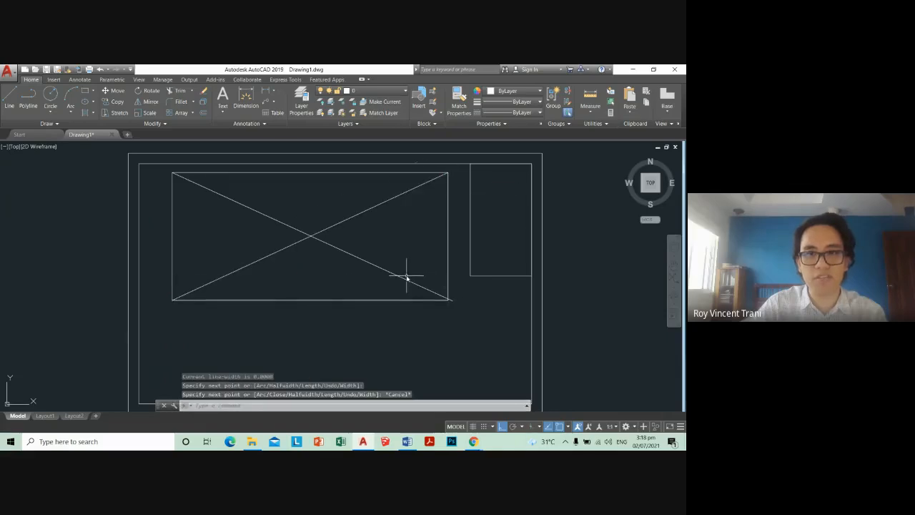
Step: Stretch the overshooting lower end of the descending diagonal onto the rectangle's lower-right corner
left_click(406, 278)
left_click(453, 301)
key("Escape")
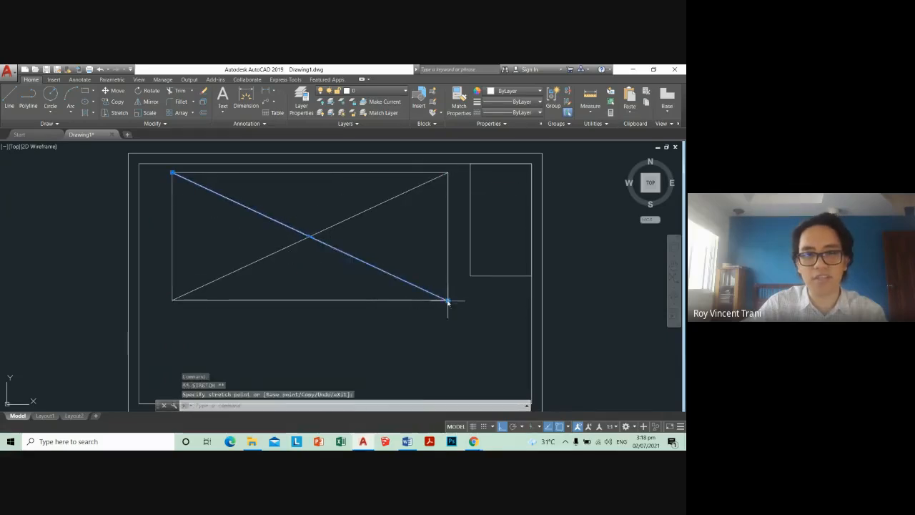
key("Escape")
Step: Draw a polyline from the diagonals' crossing straight up to the top edge and on to the rectangle's lower-left corner
key("Return")
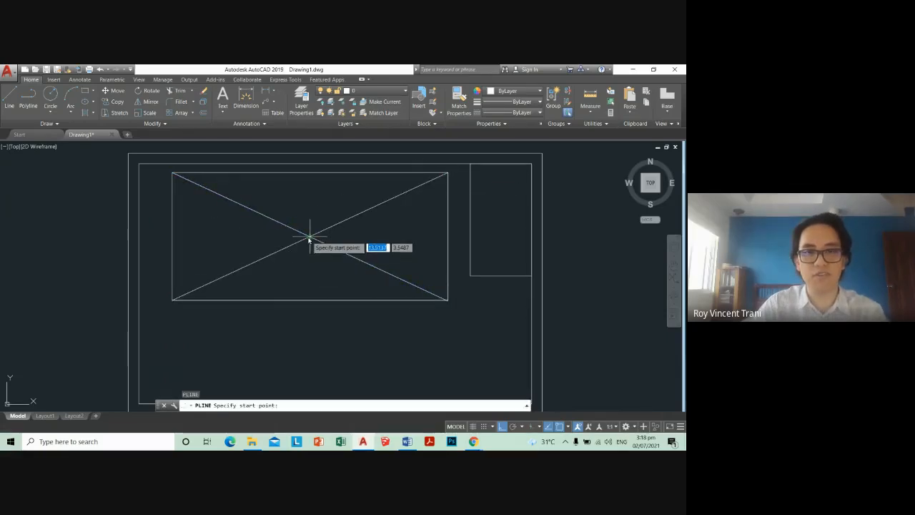
left_click(309, 236)
left_click(308, 176)
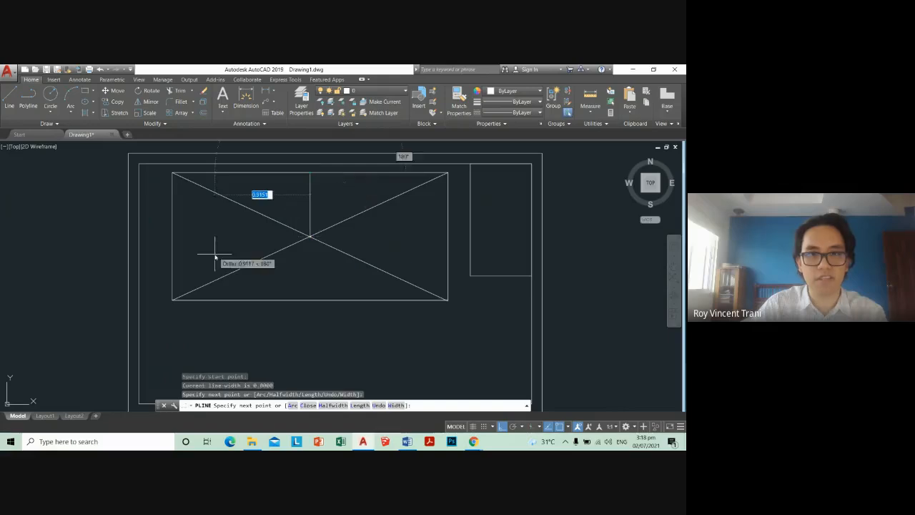
left_click(174, 299)
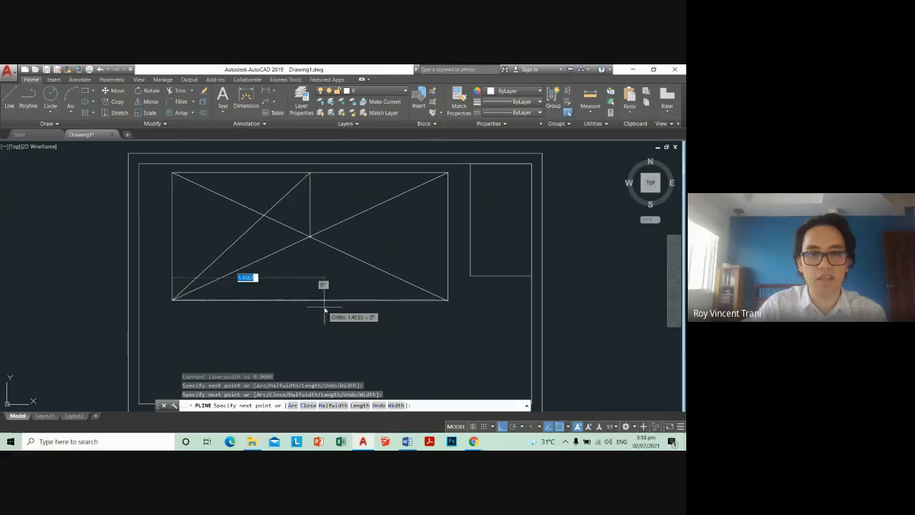
key("Return")
Step: Try a vertical polyline down from the new line's crossing with the diagonal, and undo the polyline through the top edge
key("Return")
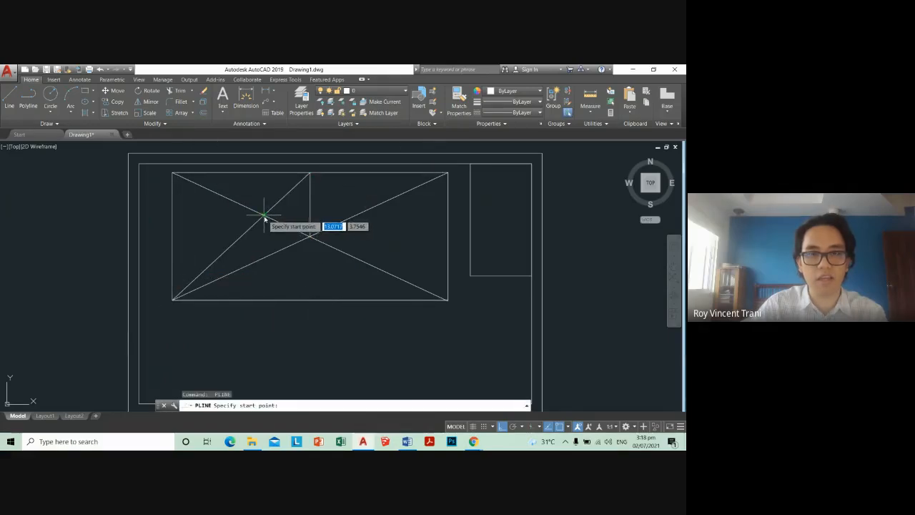
left_click(264, 215)
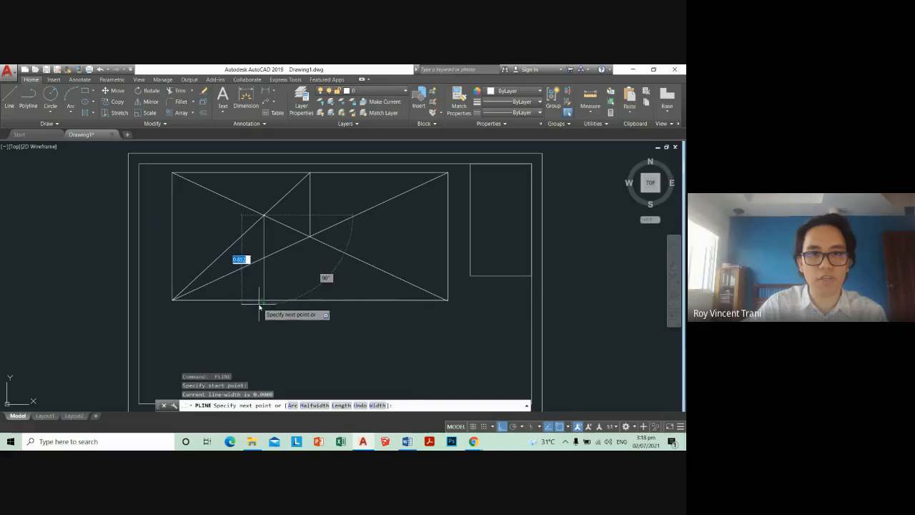
key("Escape")
key("ctrl+z")
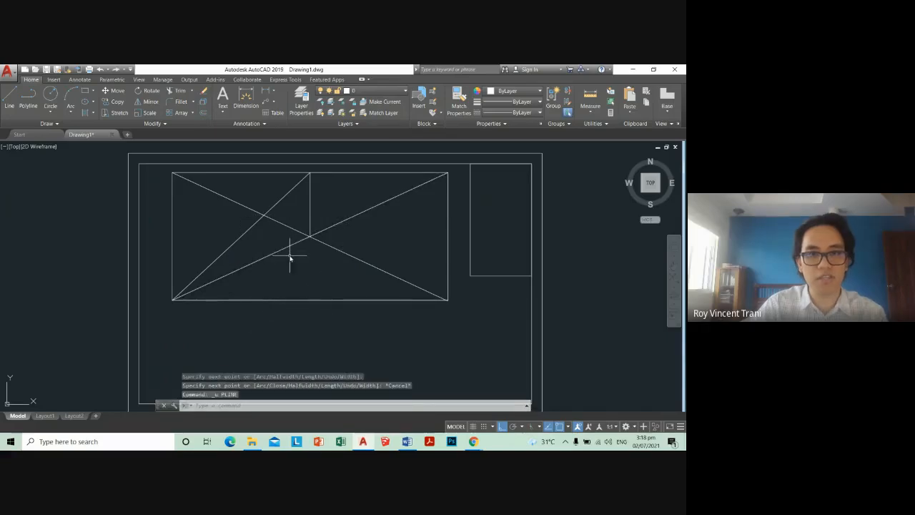
key("ctrl+z")
Step: Draw a vertical polyline from the crossing of the diagonals up to the midpoint of the rectangle's top edge
key("Return")
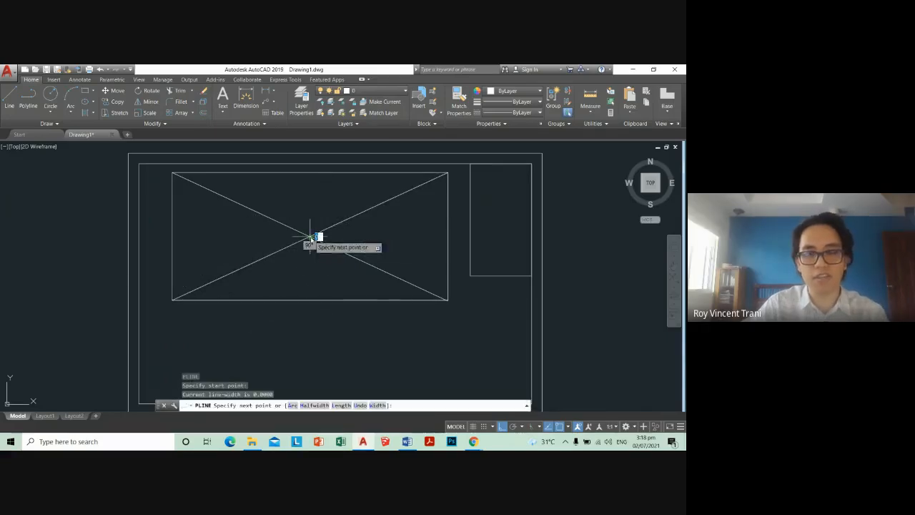
left_click(310, 236)
left_click(309, 173)
key("Escape")
key("Escape")
Step: Extend the vertical centre line down to the rectangle's bottom edge, using the rectangle as the boundary
key("Return")
left_click(340, 326)
left_click(313, 285)
key("Return")
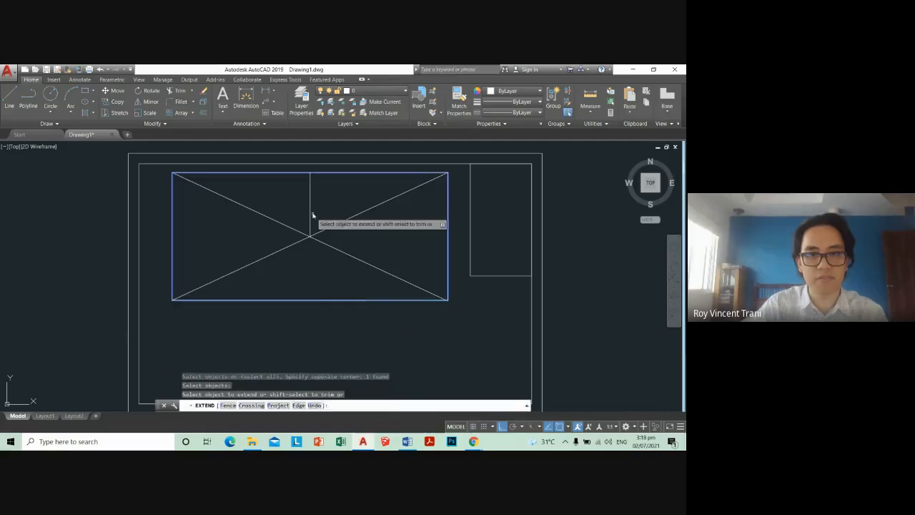
left_click(312, 215)
left_click(289, 194)
key("Escape")
Step: Draw a polyline from the bottom end of the centre line to the rectangle's upper-left corner
type("pl")
key("Return")
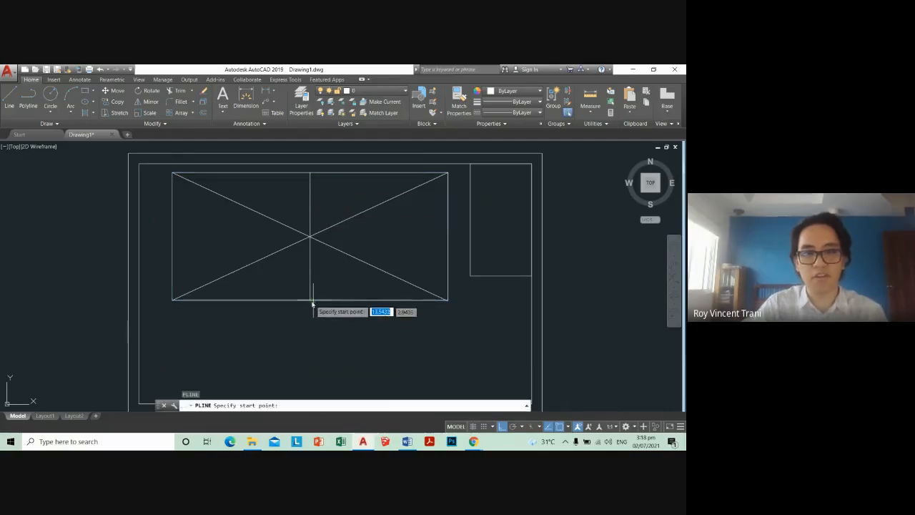
left_click(310, 299)
left_click(173, 173)
key("Escape")
Step: Draw a polyline from the rectangle's lower-left corner to the top end of the centre line
key("Return")
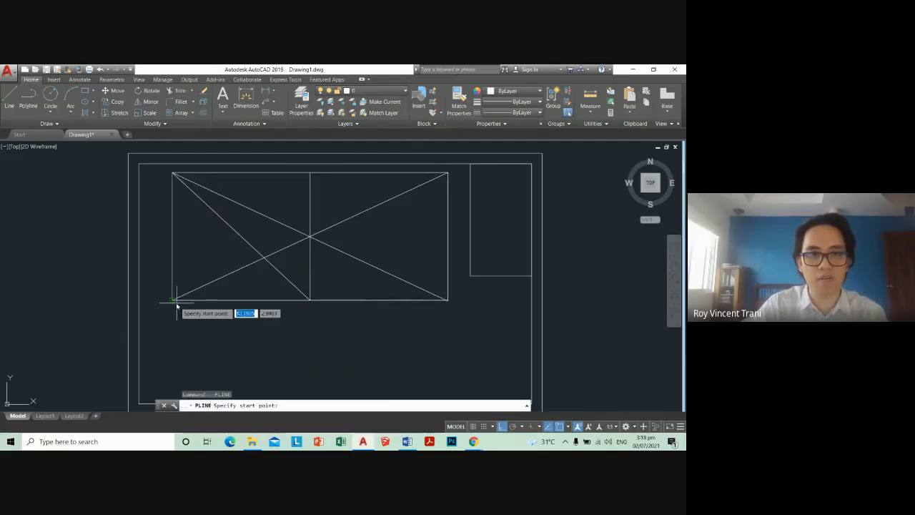
left_click(173, 278)
left_click(310, 173)
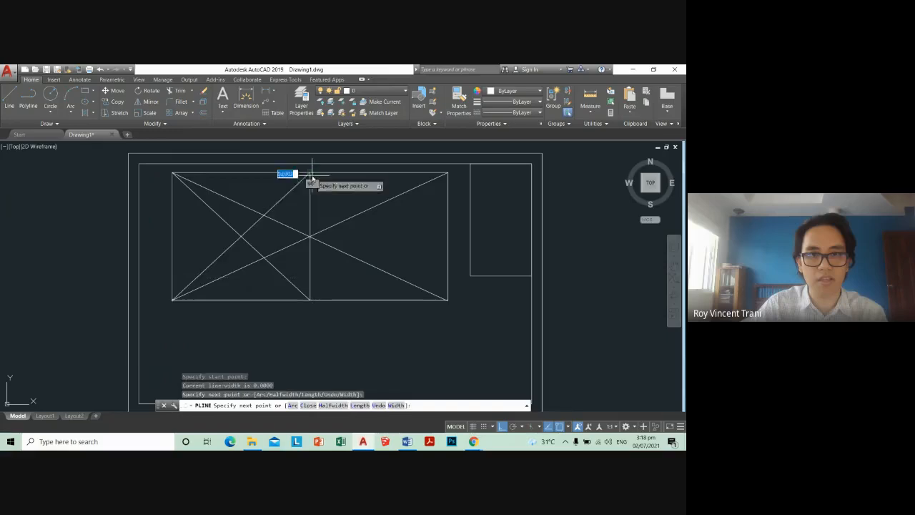
key("Escape")
type("e")
key("Return")
key("Escape")
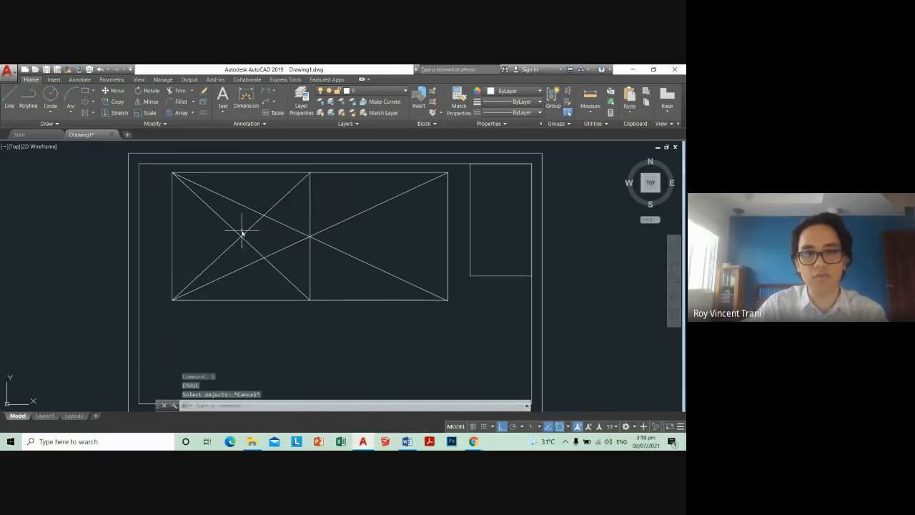
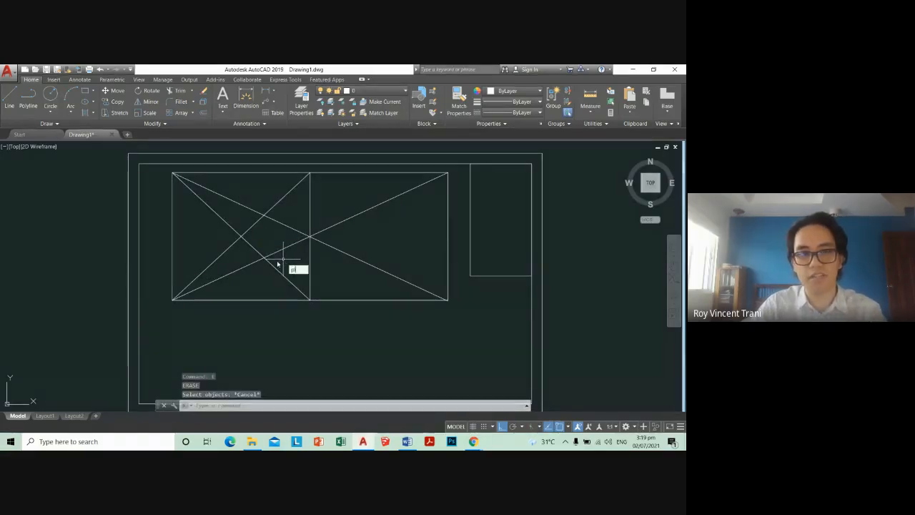
Step: Draw a vertical polyline from the lower crossing of the half and full diagonals up to the top edge, marking one third
type("pl")
key("Return")
left_click(264, 257)
left_click(271, 174)
key("Escape")
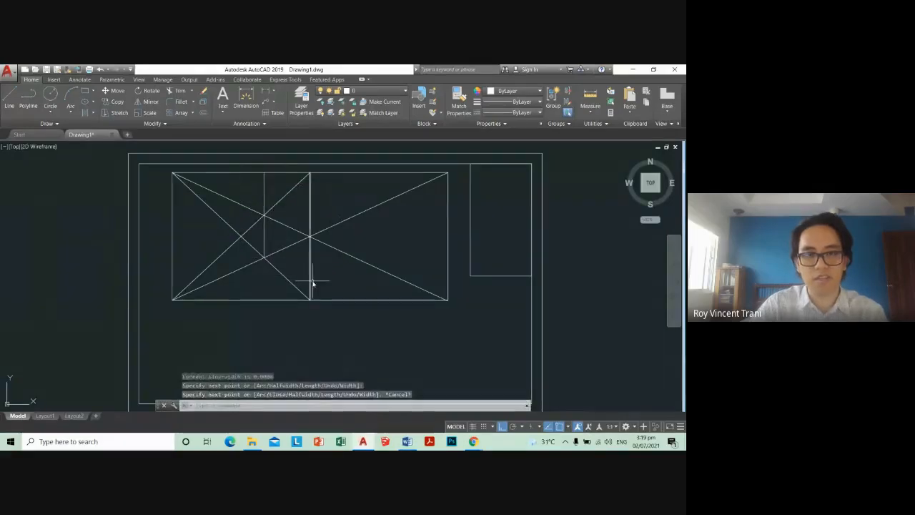
Step: Erase the centre line and all construction diagonals, leaving only the one-third vertical line inside the rectangle
type("e")
key("Return")
key("Escape")
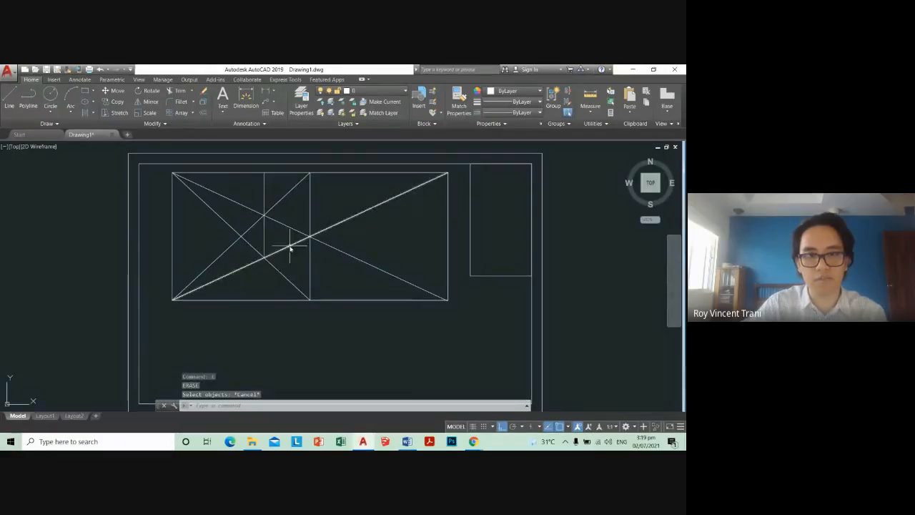
left_click(289, 246)
left_click(288, 279)
key("Escape")
type("e")
key("Return")
left_click(316, 273)
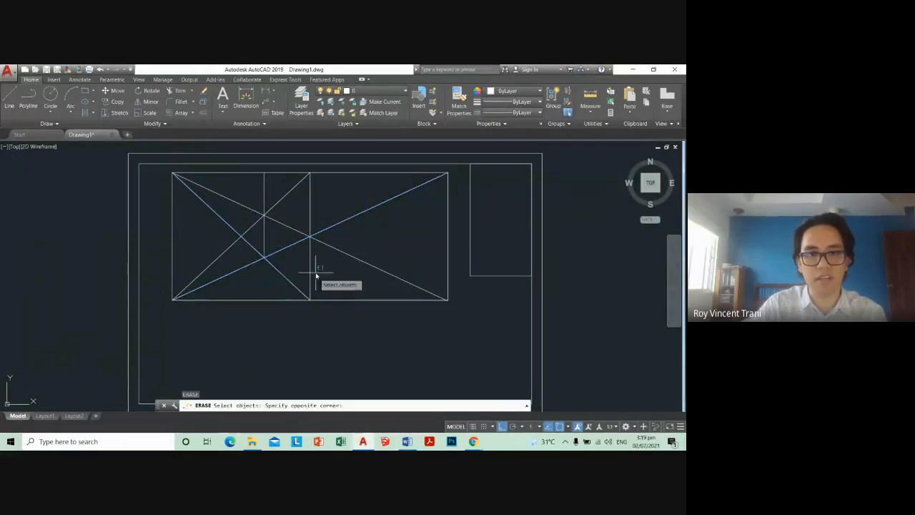
left_click(316, 275)
key("Return")
key("Escape")
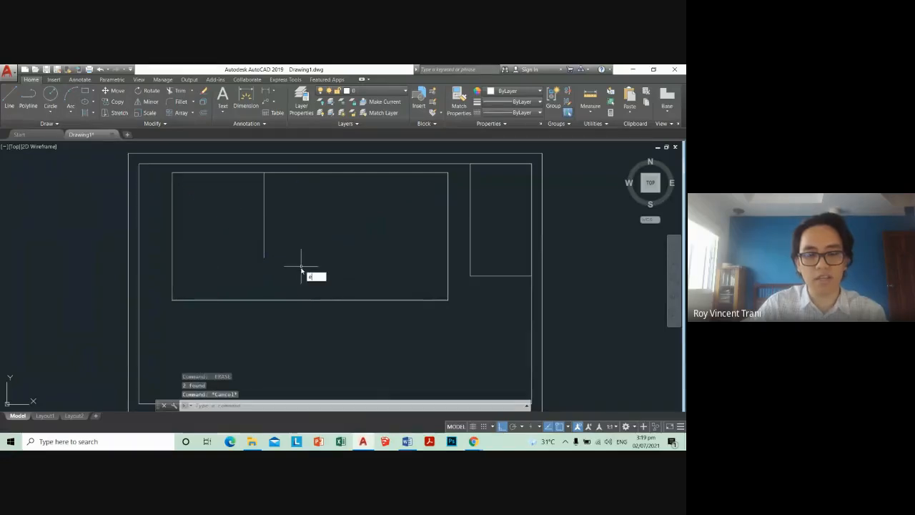
Step: Extend the one-third vertical line down to the rectangle's bottom edge
type("x")
key("Return")
left_click(314, 328)
left_click(290, 274)
key("Return")
left_click(298, 262)
left_click(256, 233)
key("Return")
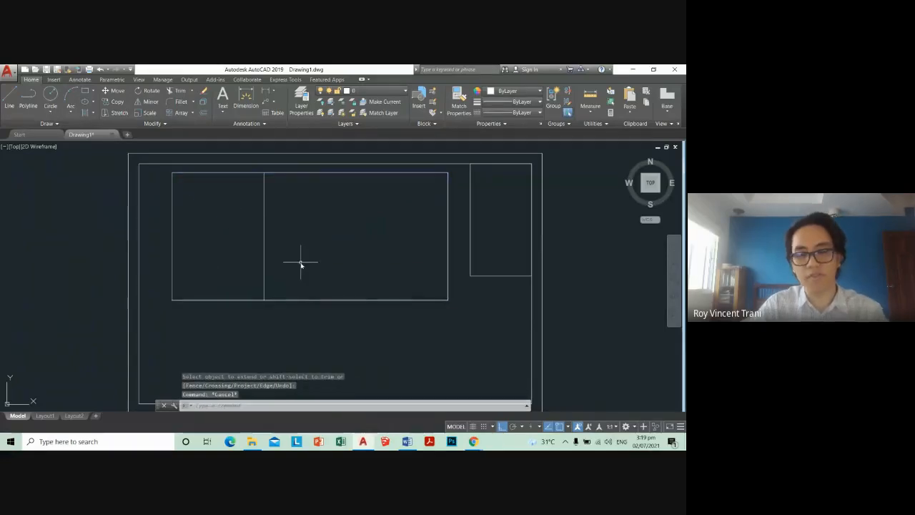
type("tr")
key("Return")
left_click(311, 184)
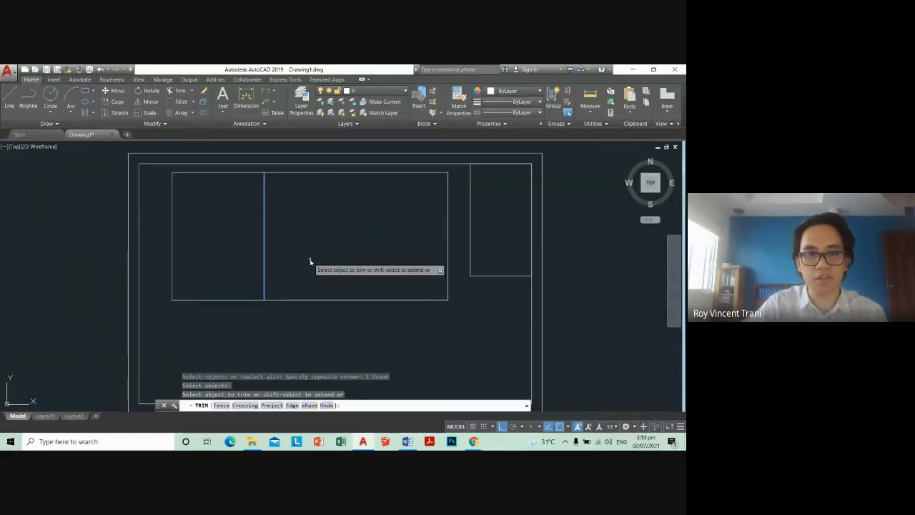
key("Escape")
Step: Mirror the one-third divider about the rectangle's vertical centreline, keeping the source line, to form three equal panels
type("mi")
key("Return")
left_click(264, 229)
key("Return")
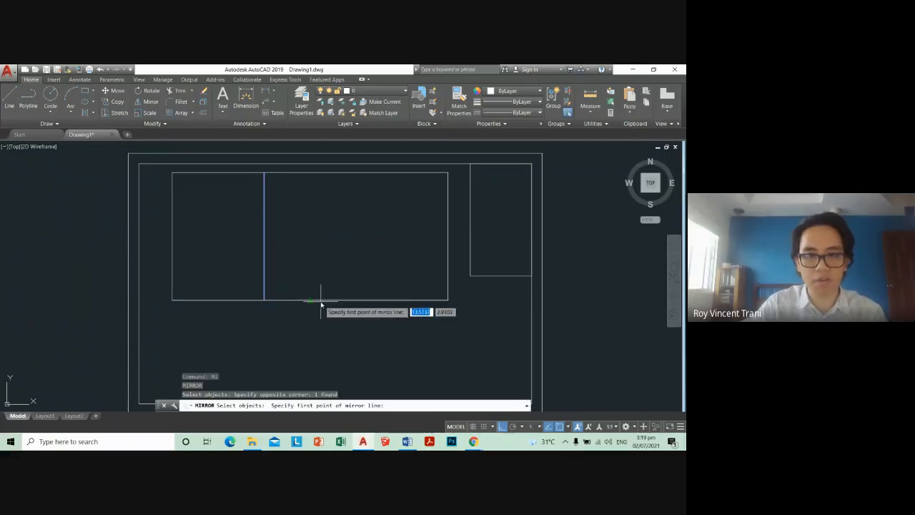
left_click(310, 300)
left_click(347, 347)
key("Return")
scroll(354, 333, "down", 5)
scroll(366, 314, "up", 5)
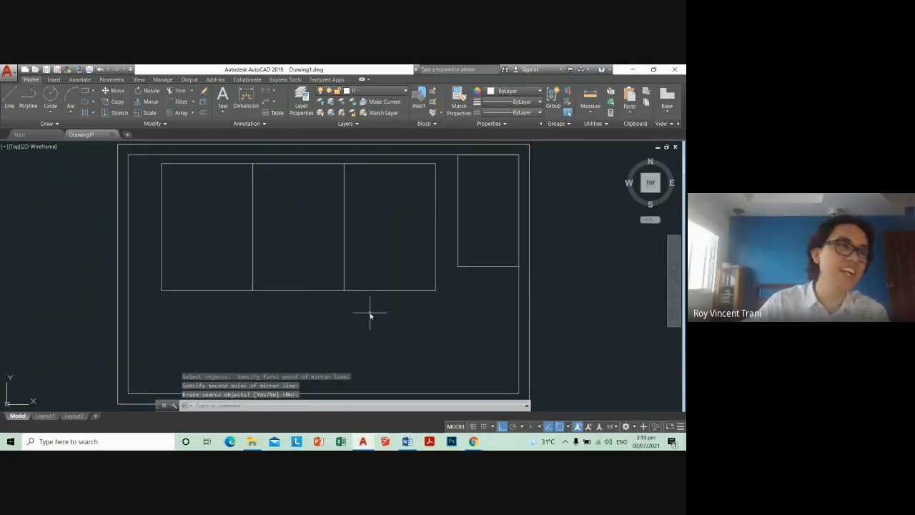
Step: Erase both vertical dividers from the figure-panel rectangle
type("e")
key("Return")
left_click(370, 248)
left_click(248, 232)
key("Return")
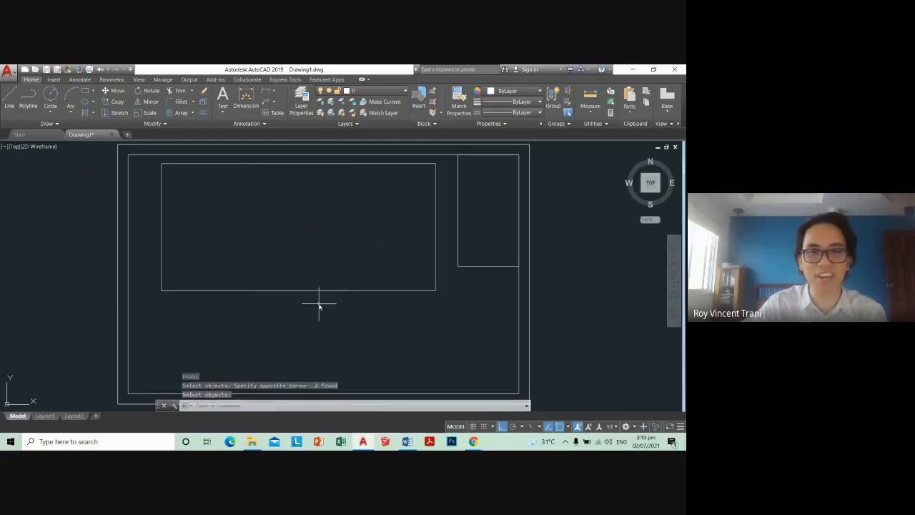
Step: Explode the figure-panel rectangle into separate lines
key("Escape")
left_click(339, 306)
key("Escape")
left_click(329, 313)
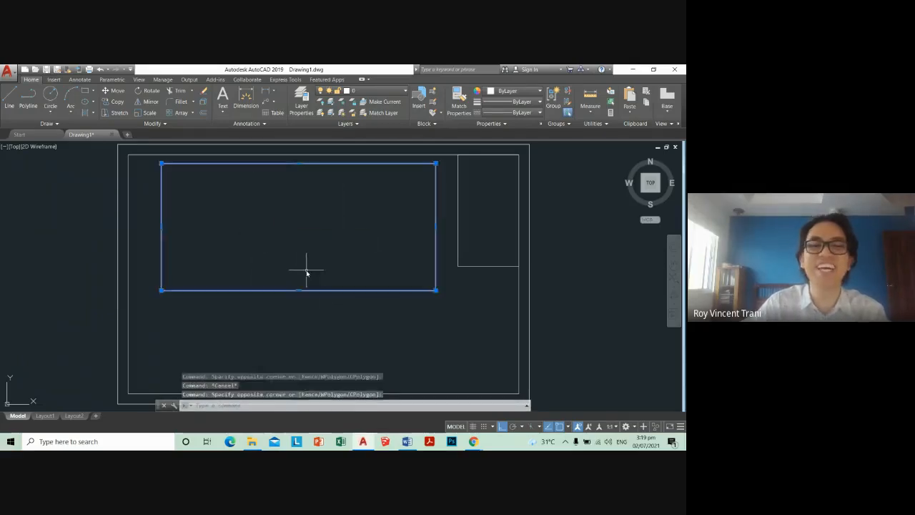
left_click(301, 270)
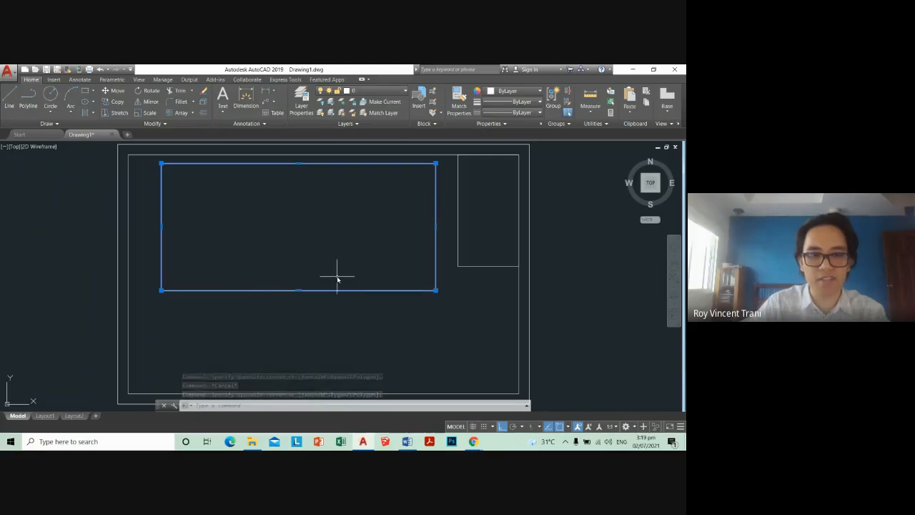
type("x")
key("Escape")
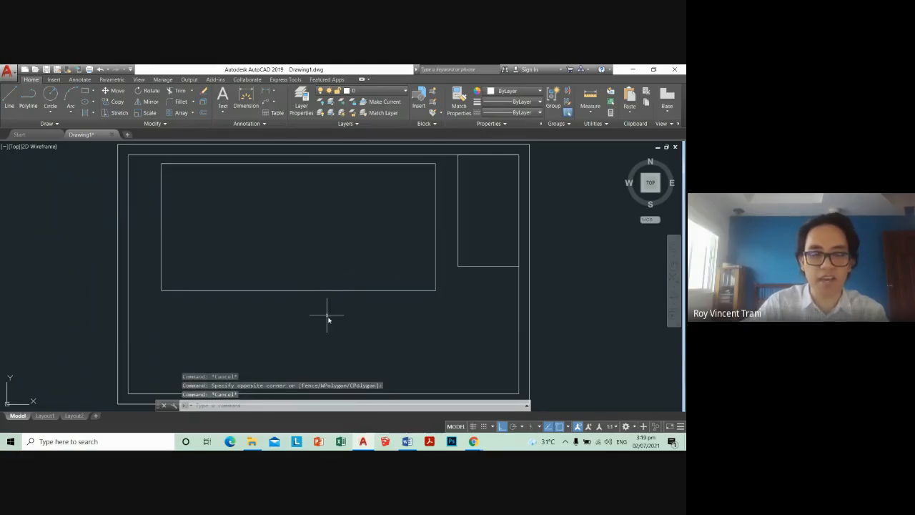
Step: Divide the bottom edge of the figure-panel rectangle into 3 equal segments
type("divide")
key("Return")
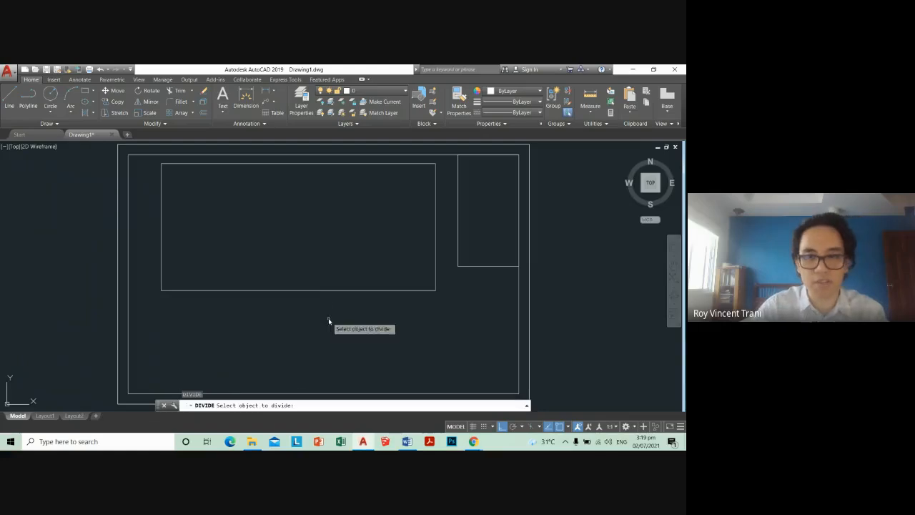
left_click(330, 290)
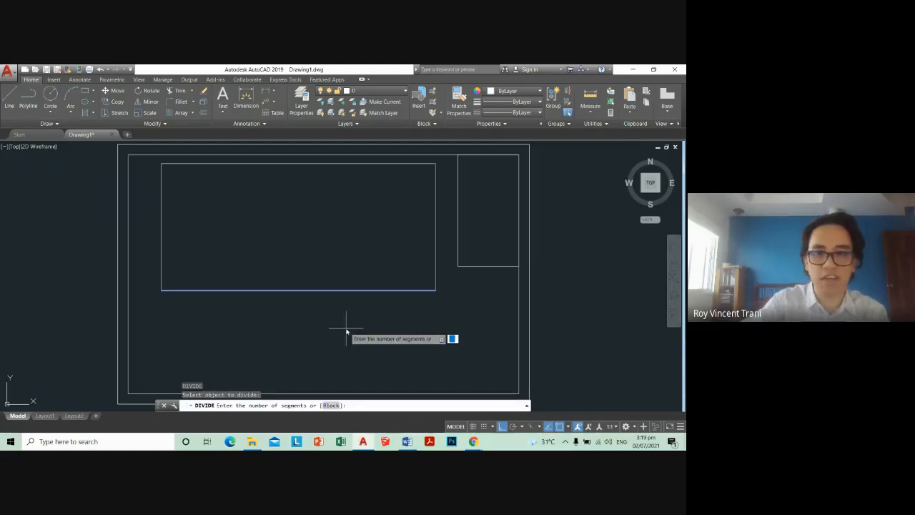
type("3")
key("Return")
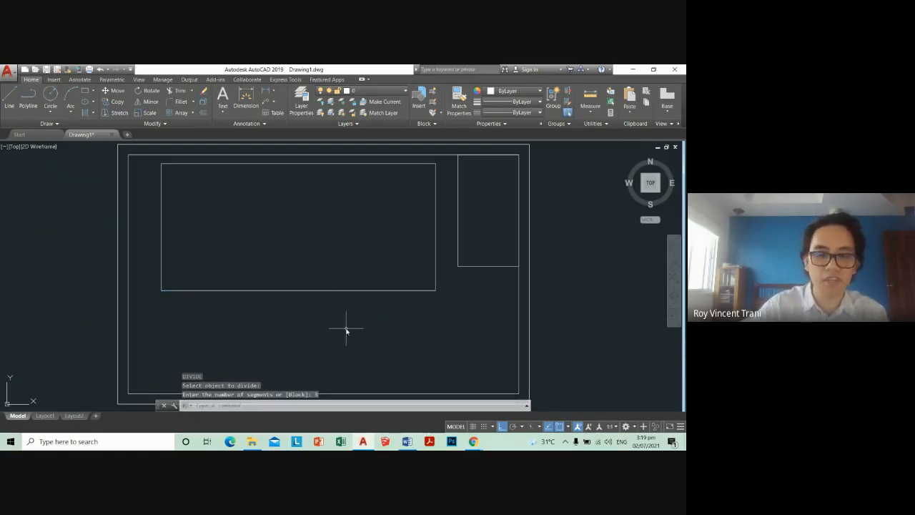
Step: Check that the Node object snap is enabled and draw a vertical polyline from the first division node up to the panel's top edge
type("pl")
key("Return")
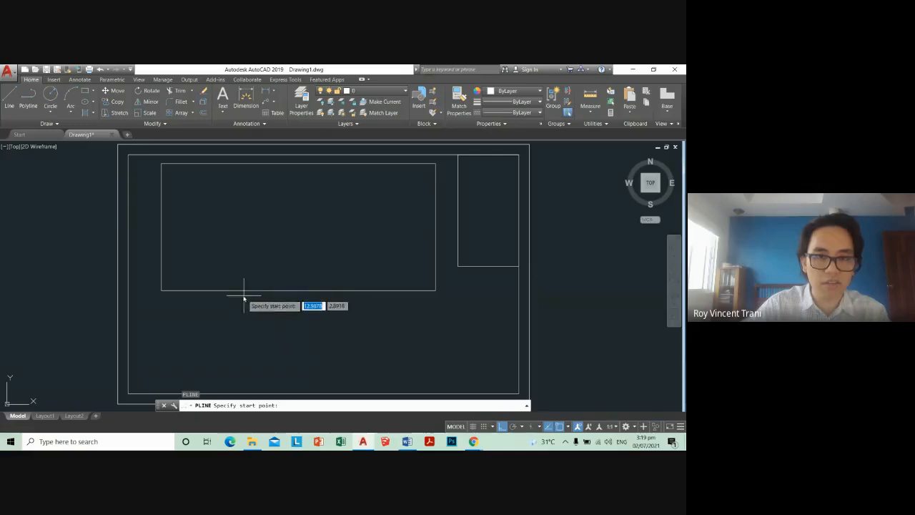
left_click(504, 428)
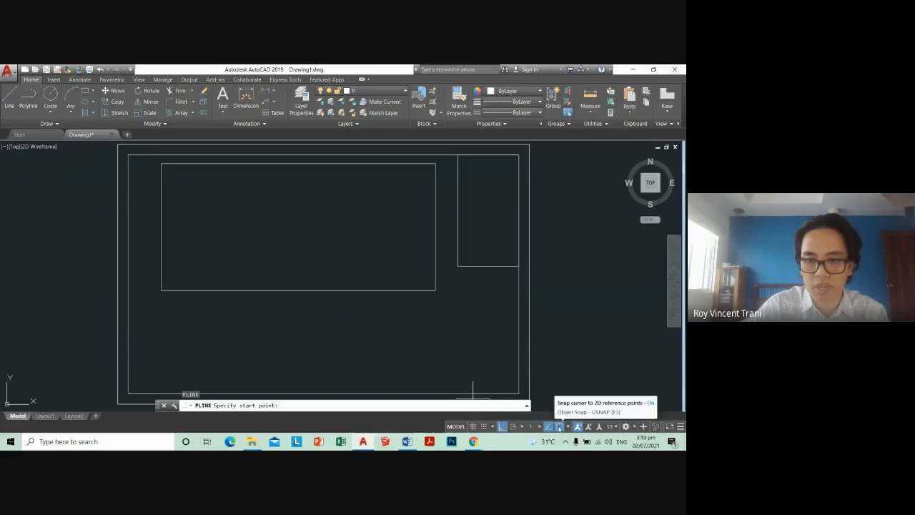
right_click(559, 427)
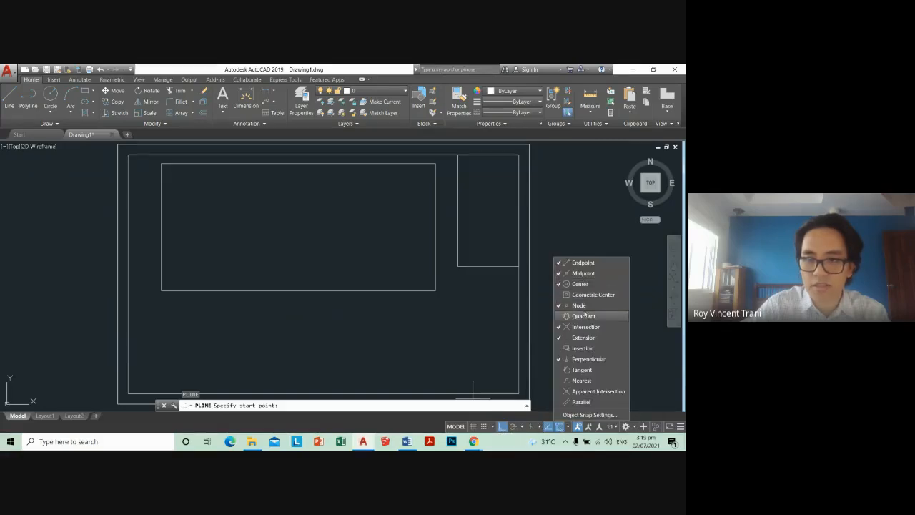
left_click(368, 279)
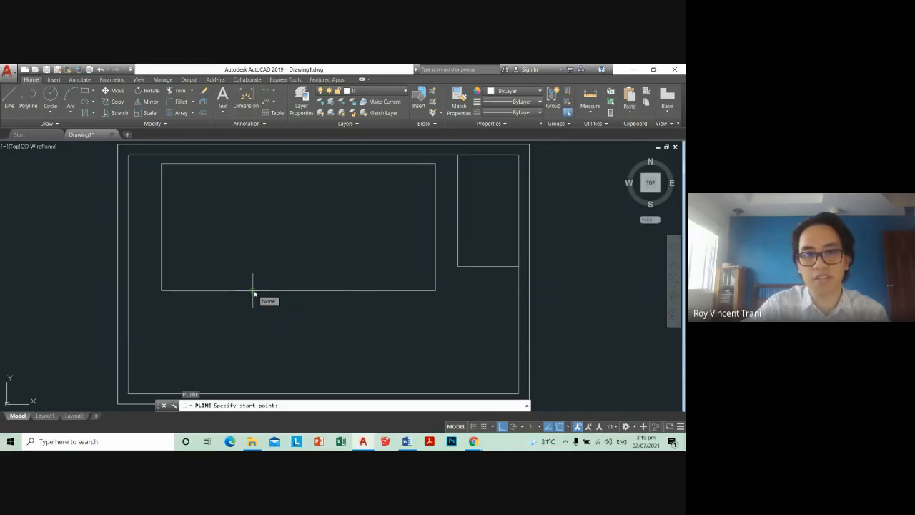
left_click(252, 290)
left_click(252, 164)
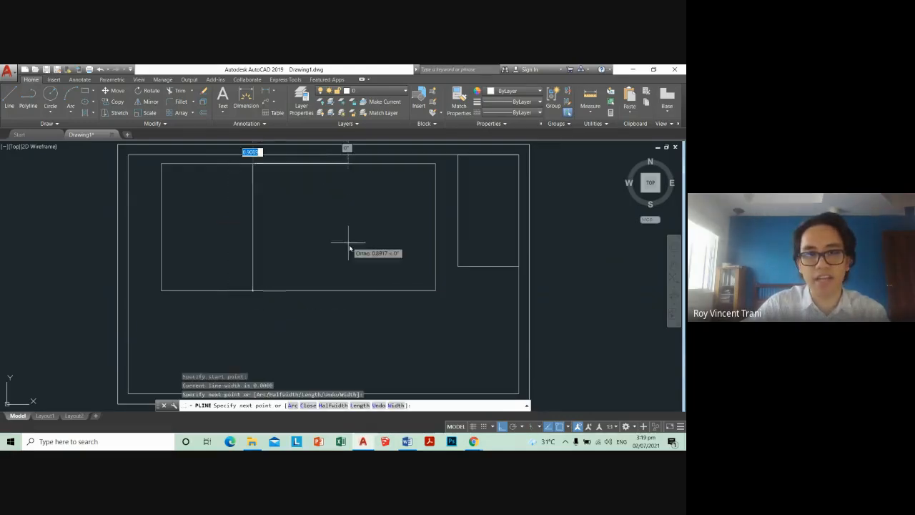
key("Return")
Step: Draw a second vertical polyline from the other division node to the top edge, completing three equal panels
key("Return")
left_click(345, 290)
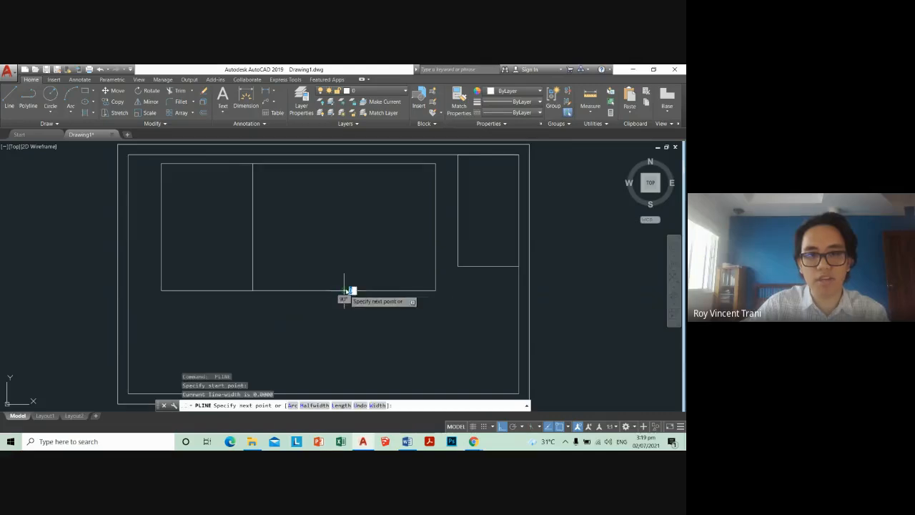
left_click(344, 163)
key("Escape")
left_click(322, 311)
left_click(322, 311)
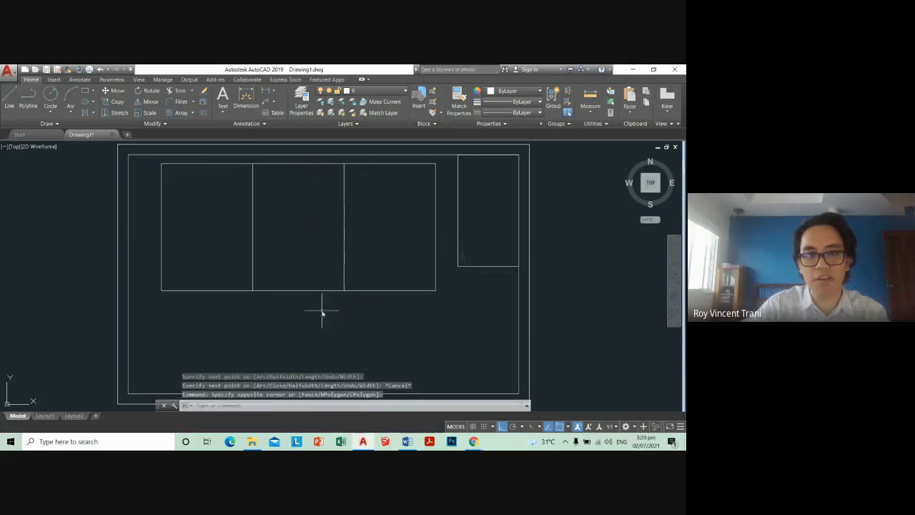
Step: Draw a horizontal polyline across the first panel, from the midpoint of its outer side to the first divider
scroll(322, 313, "down", 5)
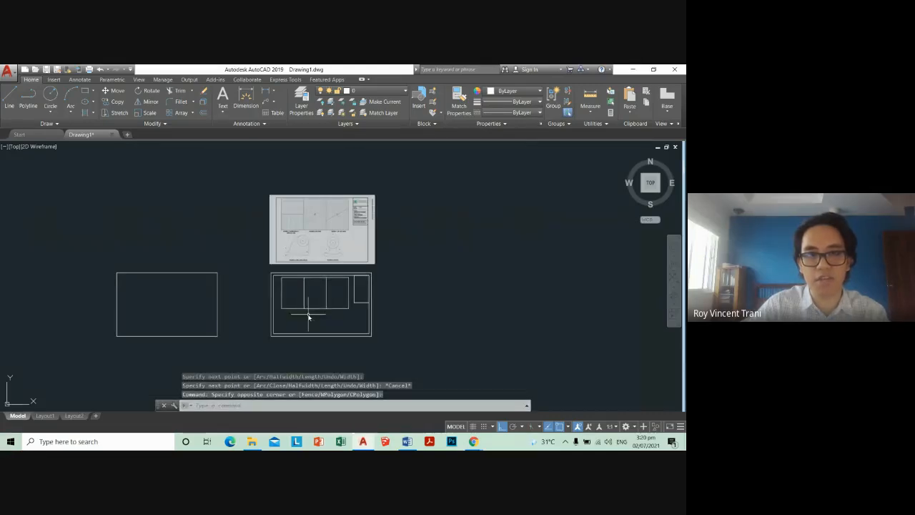
scroll(309, 317, "up", 4)
key("Escape")
type("l")
key("Return")
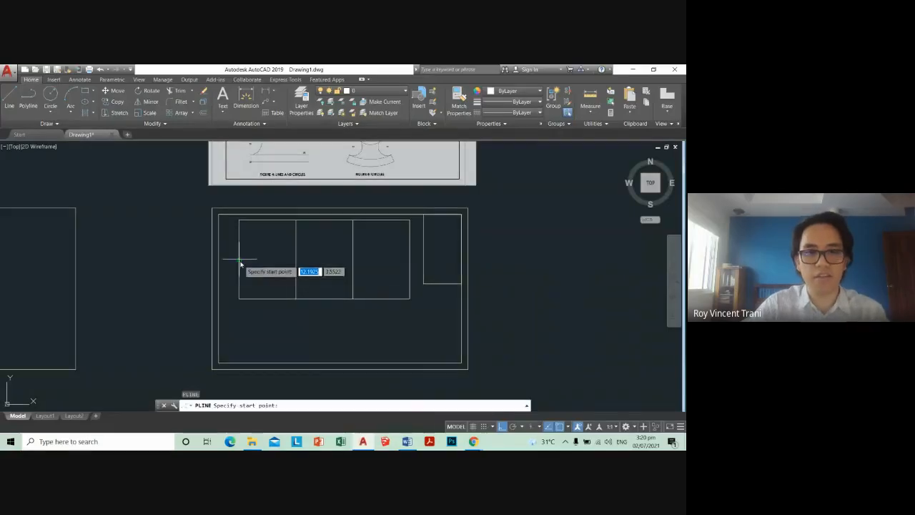
left_click(239, 259)
left_click(296, 259)
key("Escape")
Step: Examine the line patterns of the three figure panels and the title block on the reference sheet
scroll(341, 274, "down", 2)
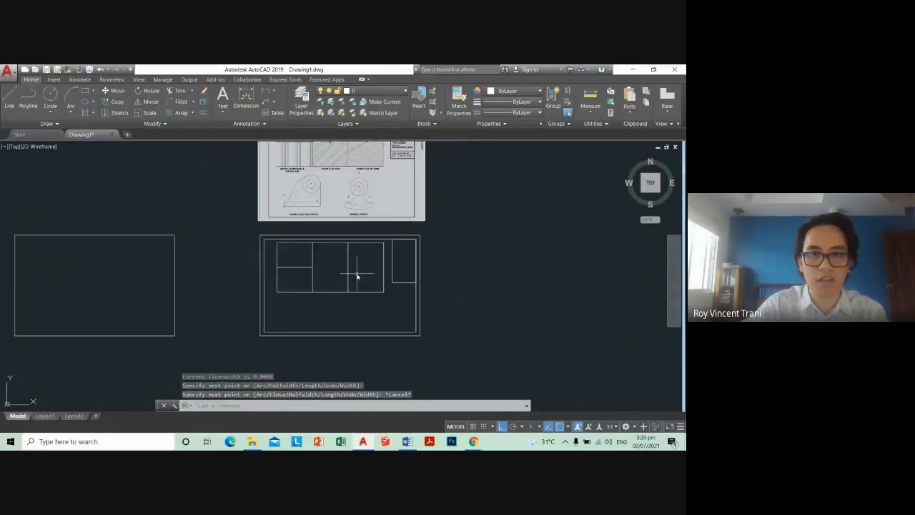
middle_click_drag(351, 274, 327, 295)
scroll(329, 149, "up", 4)
middle_click_drag(348, 189, 330, 224)
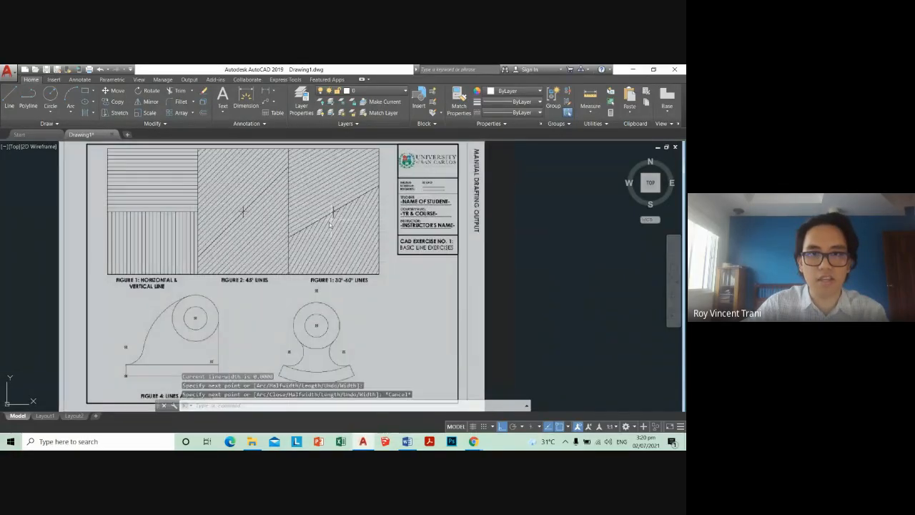
scroll(204, 242, "up", 3)
scroll(286, 240, "down", 2)
middle_click_drag(486, 199, 306, 235)
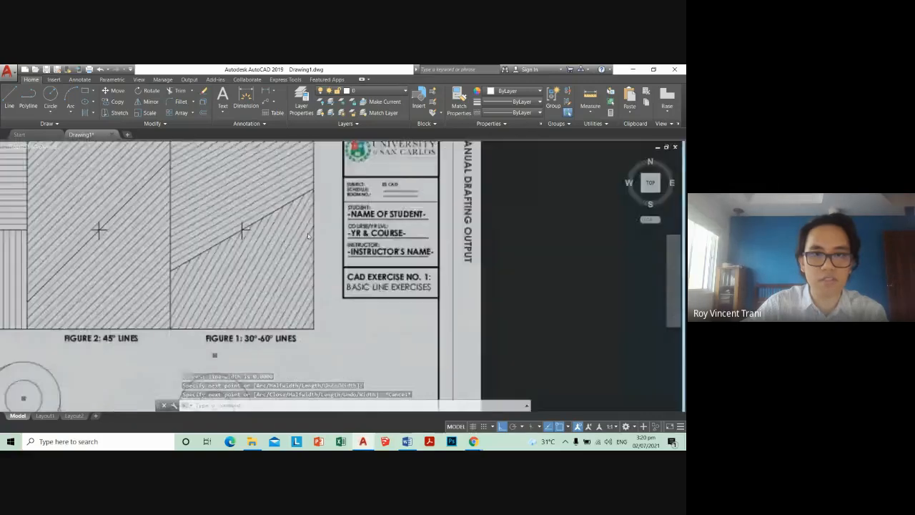
scroll(305, 235, "up", 2)
scroll(276, 224, "down", 2)
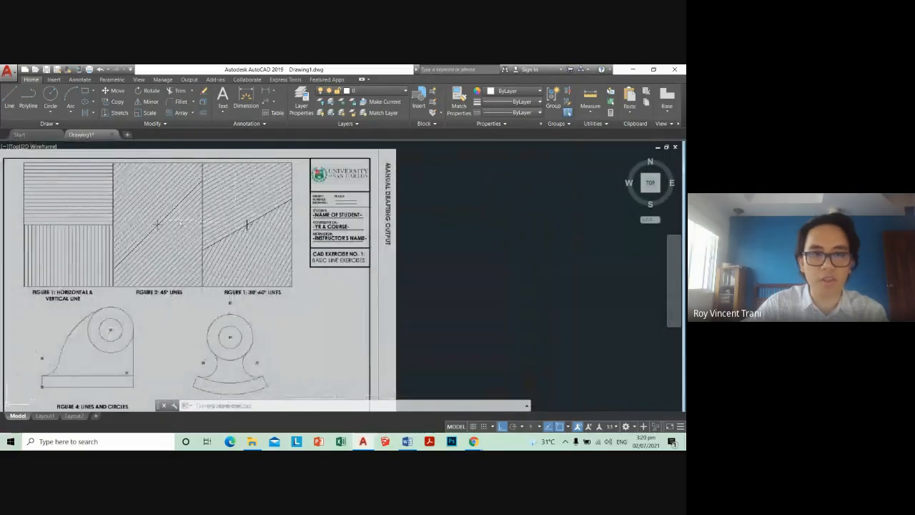
scroll(180, 224, "down", 4)
scroll(187, 204, "up", 5)
scroll(195, 183, "down", 6)
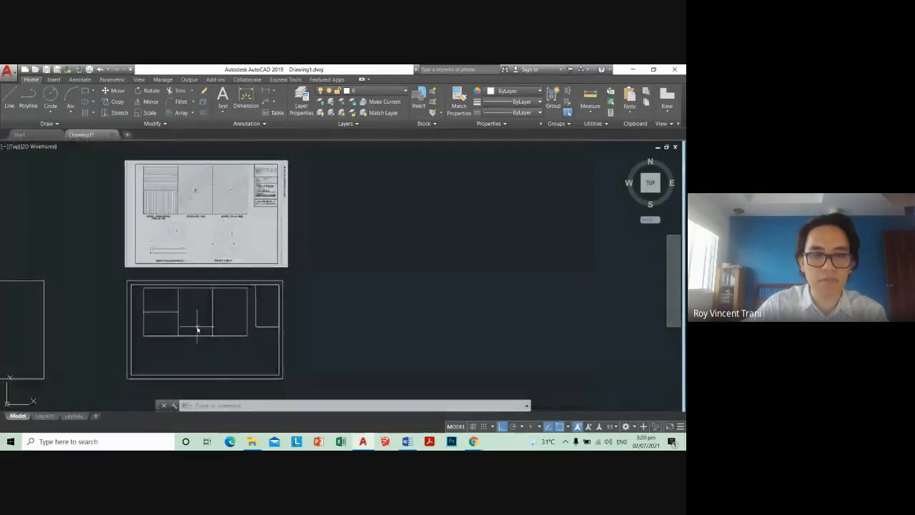
middle_click_drag(198, 329, 308, 281)
Step: Save the drawing as Sample Drawing1.dwg in the USC Documents folder on the Desktop
key("Escape")
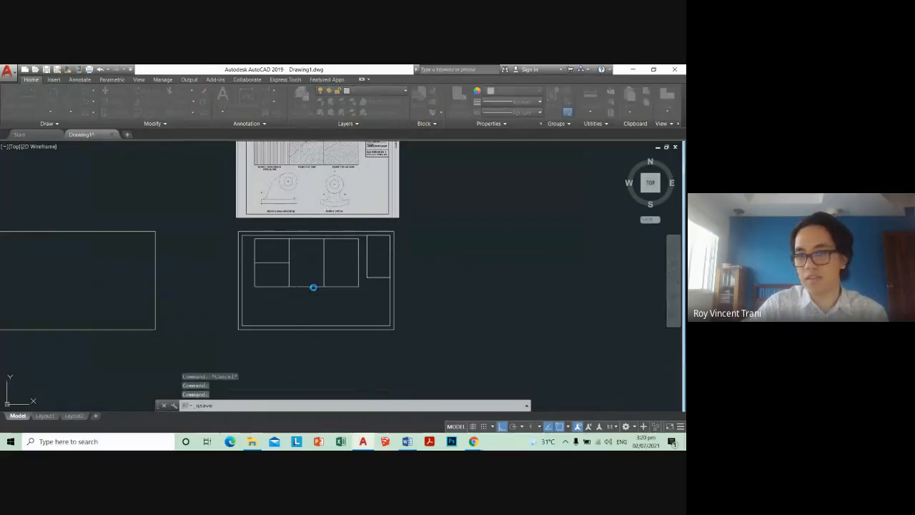
key("ctrl+s")
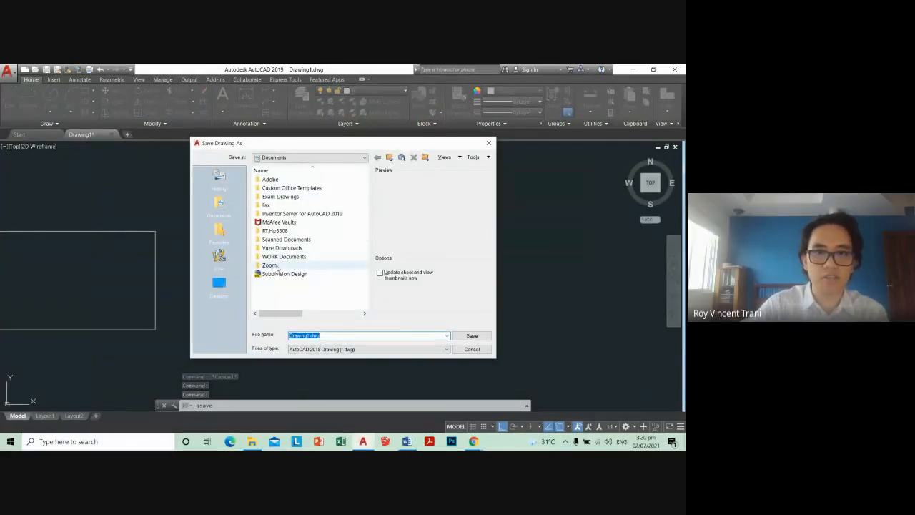
left_click(222, 205)
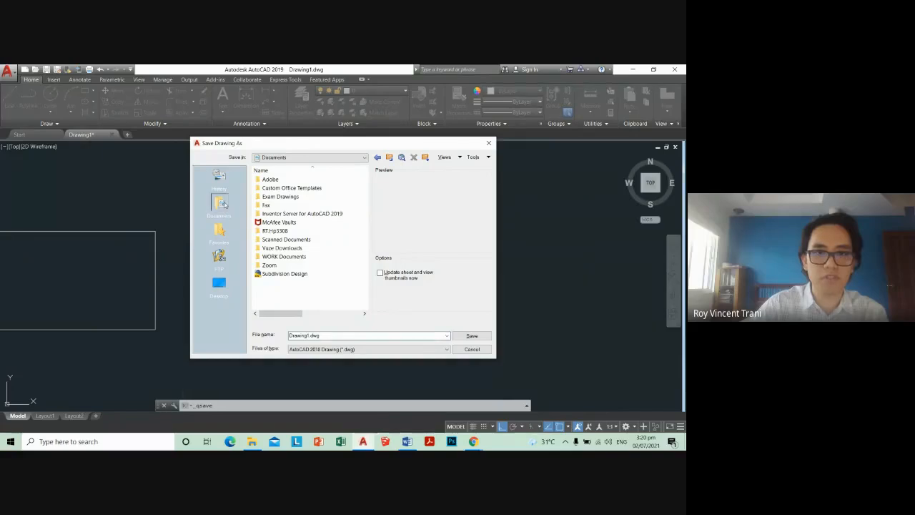
left_click(217, 293)
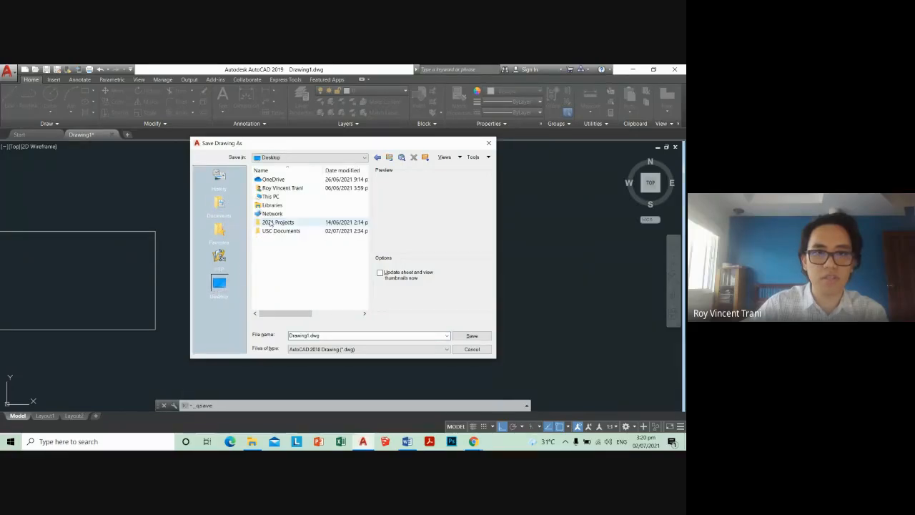
double_click(272, 219)
double_click(291, 335)
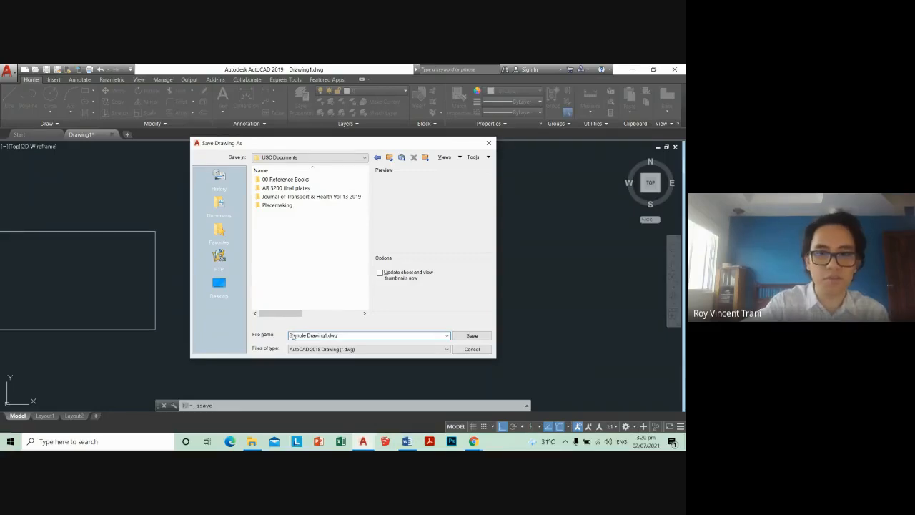
type("Sample")
key("Return")
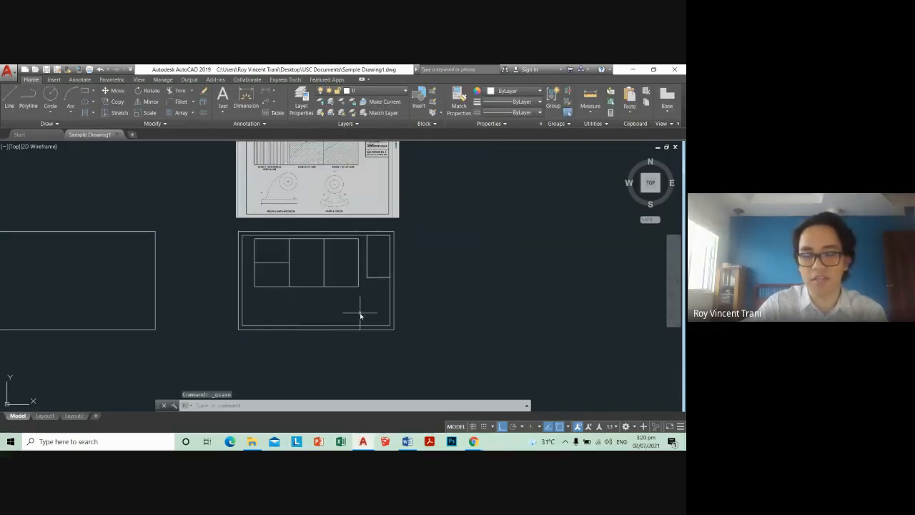
Step: Measure the spacing between the horizontal lines of Figure 1 on the reference sheet with a vertical linear dimension
scroll(335, 278, "up", 2)
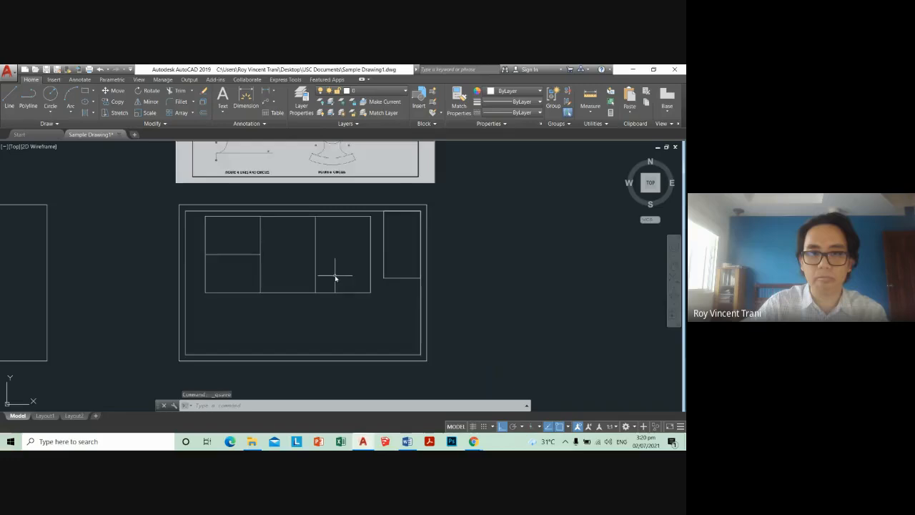
scroll(331, 280, "up", 2)
scroll(331, 280, "down", 4)
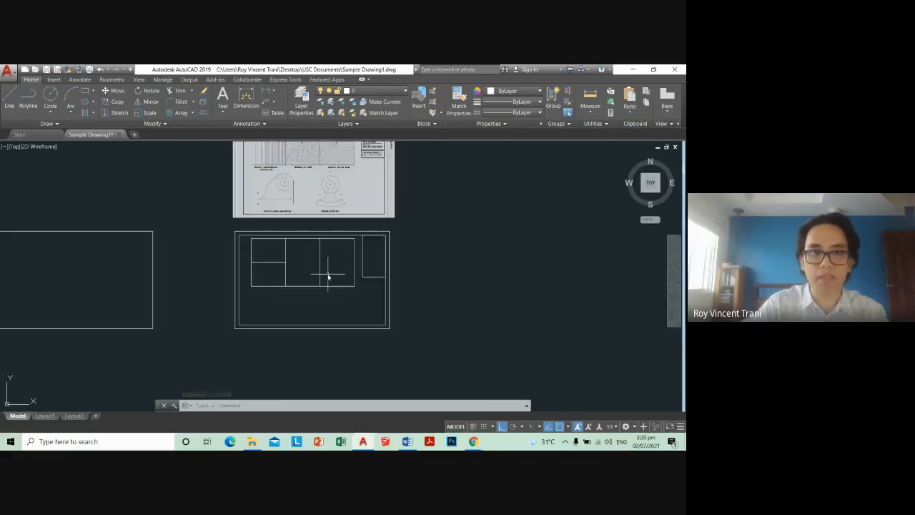
scroll(331, 280, "up", 2)
scroll(327, 276, "down", 4)
scroll(284, 178, "up", 3)
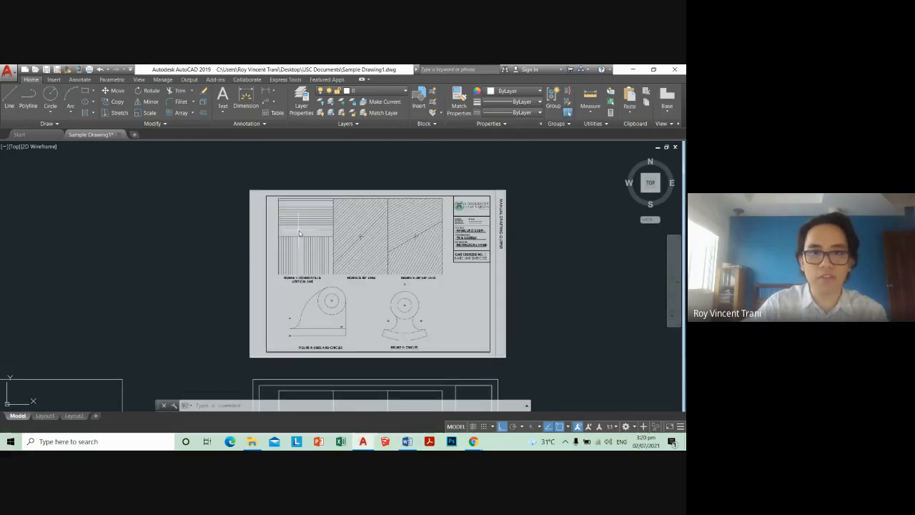
scroll(347, 206, "down", 2)
scroll(346, 206, "up", 5)
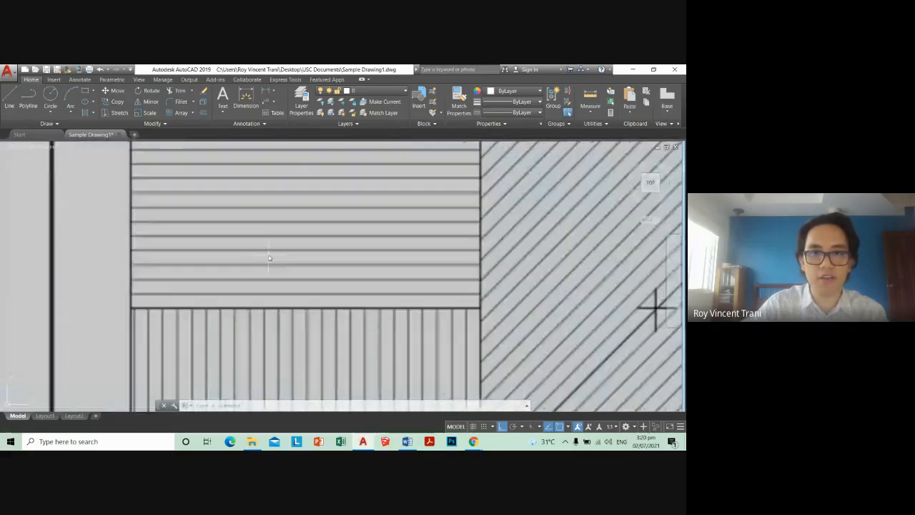
scroll(269, 256, "down", 4)
type("dli")
key("Return")
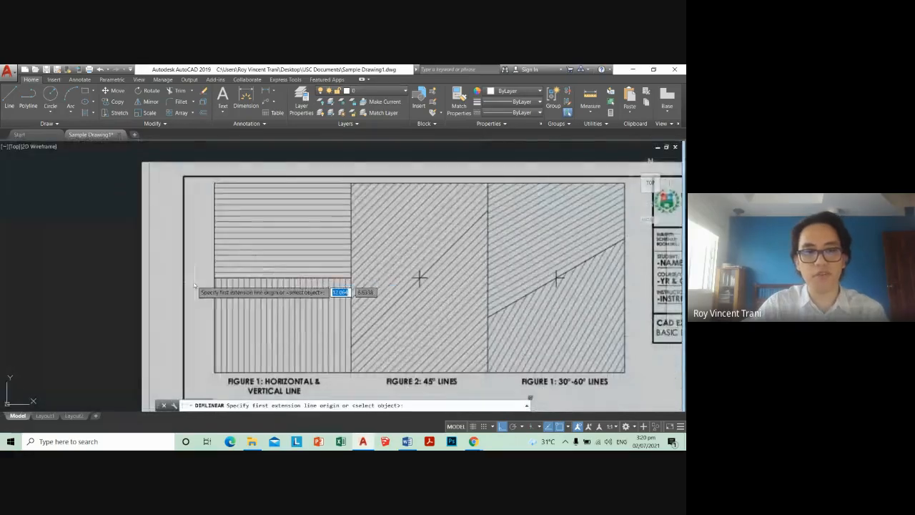
scroll(193, 274, "up", 4)
left_click(241, 281)
left_click(247, 280)
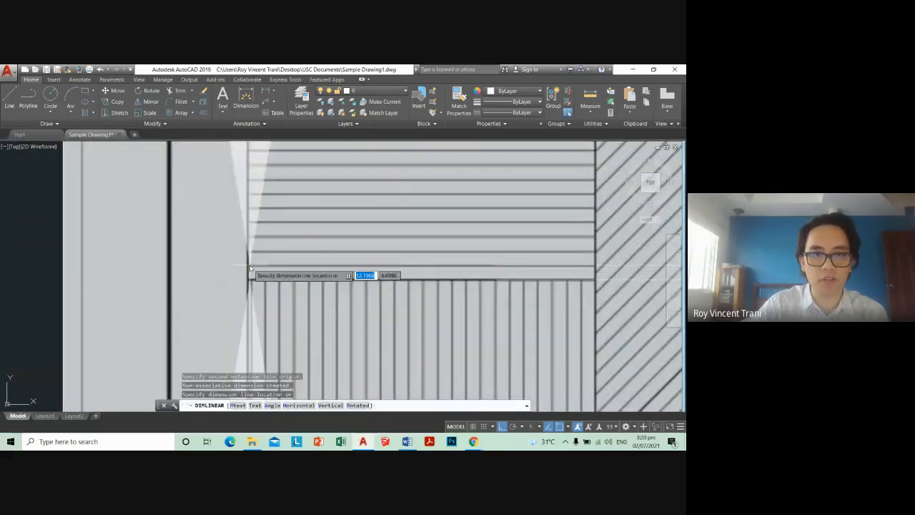
scroll(233, 271, "down", 6)
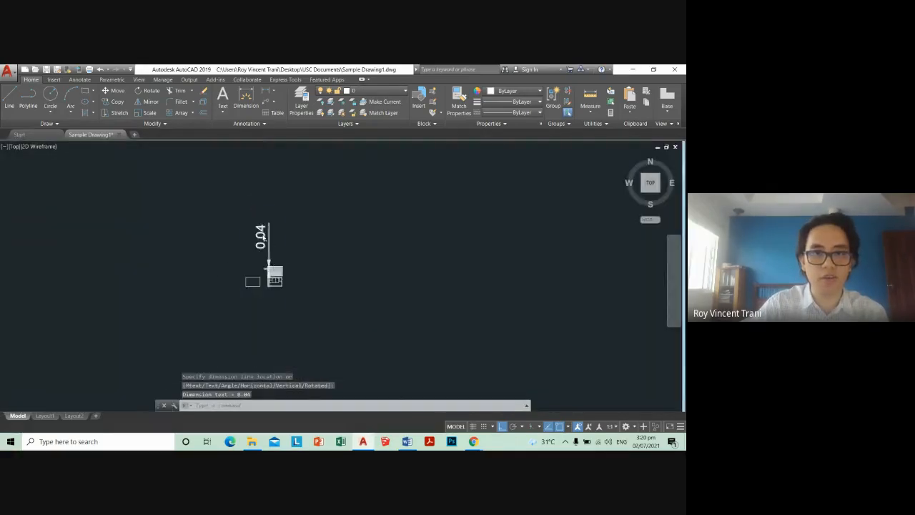
Step: Erase the linear dimension placed on the reference sheet
key("Escape")
type("e")
key("Return")
left_click(287, 259)
left_click(273, 263)
key("Return")
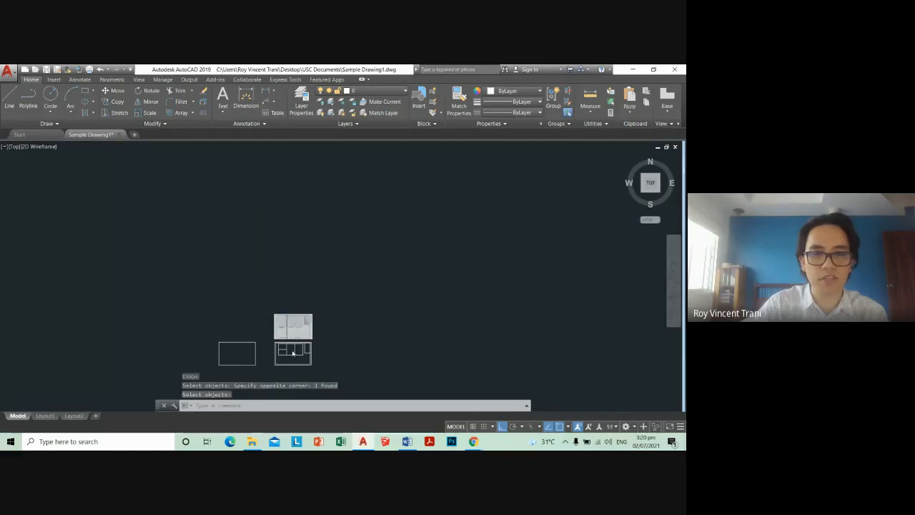
Step: Start the Offset command and enter a new offset distance for the first panel's line pattern
scroll(293, 349, "up", 6)
scroll(287, 303, "down", 3)
scroll(261, 256, "up", 5)
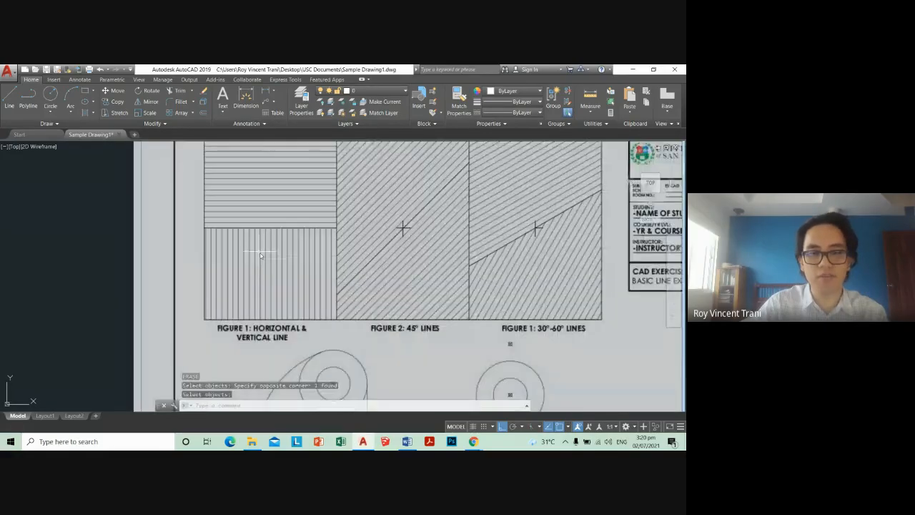
scroll(260, 255, "down", 7)
scroll(250, 268, "up", 4)
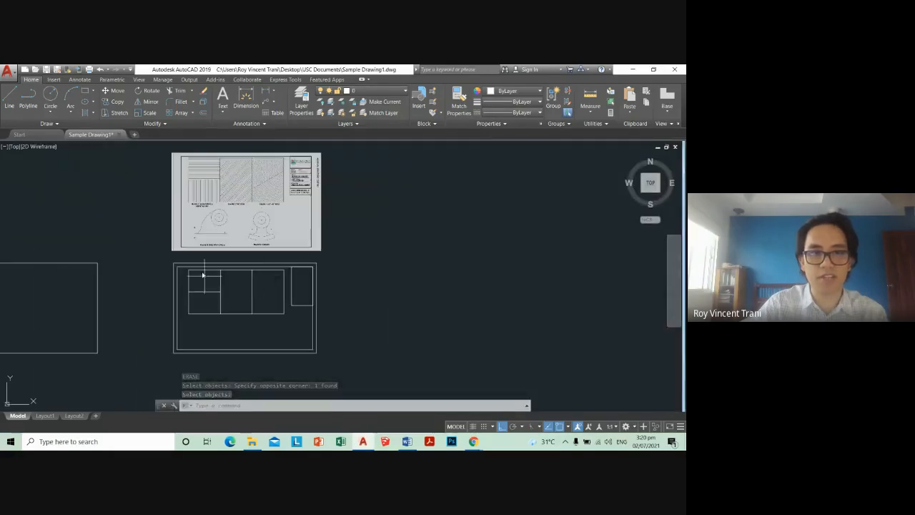
scroll(203, 271, "up", 5)
left_click(219, 307)
key("Escape")
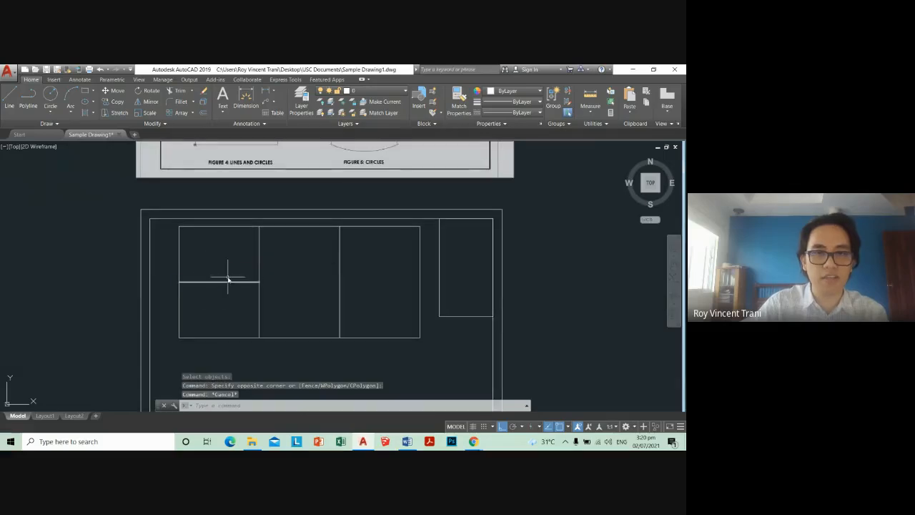
scroll(228, 279, "down", 3)
scroll(221, 276, "up", 4)
type("o")
key("Return")
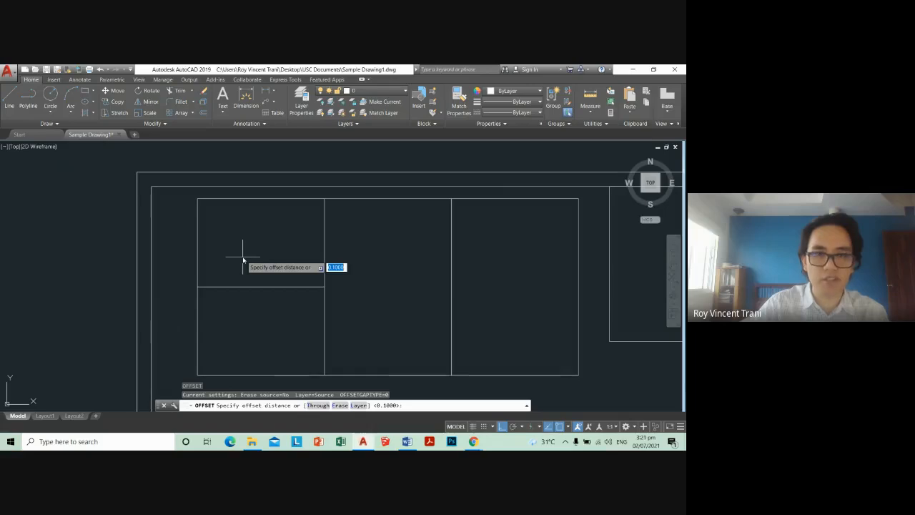
key("BackSpace")
type(".0")
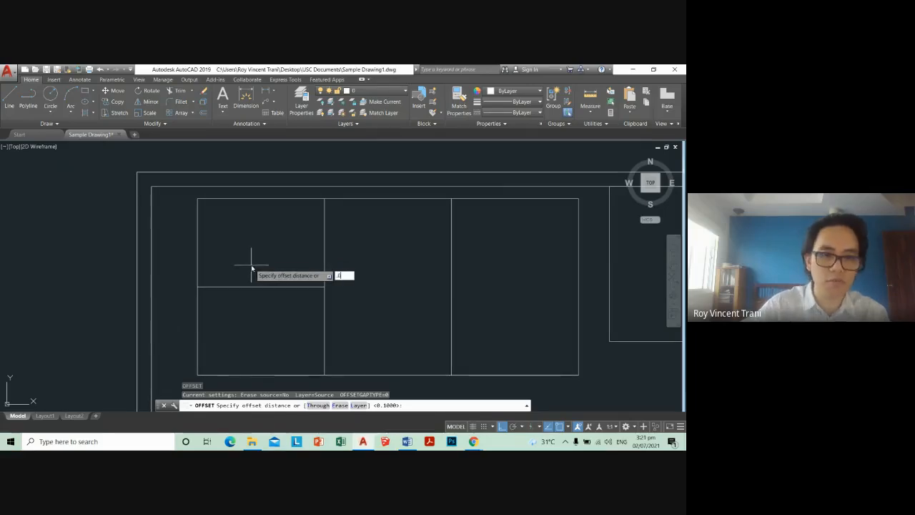
Step: Offset the first box's horizontal middle line upward repeatedly by 0.04, making six evenly spaced lines above it
type("4")
key("Return")
left_click(281, 286)
left_click(273, 268)
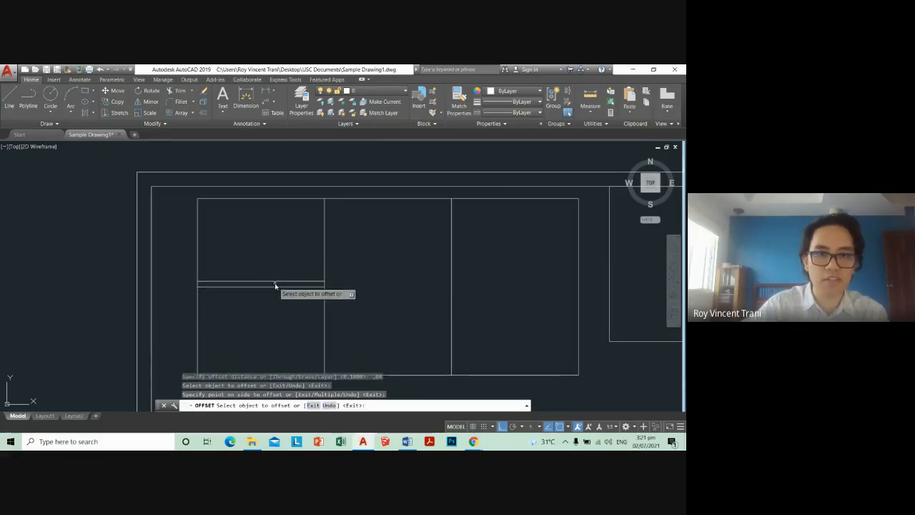
left_click(276, 281)
left_click(276, 260)
left_click(274, 276)
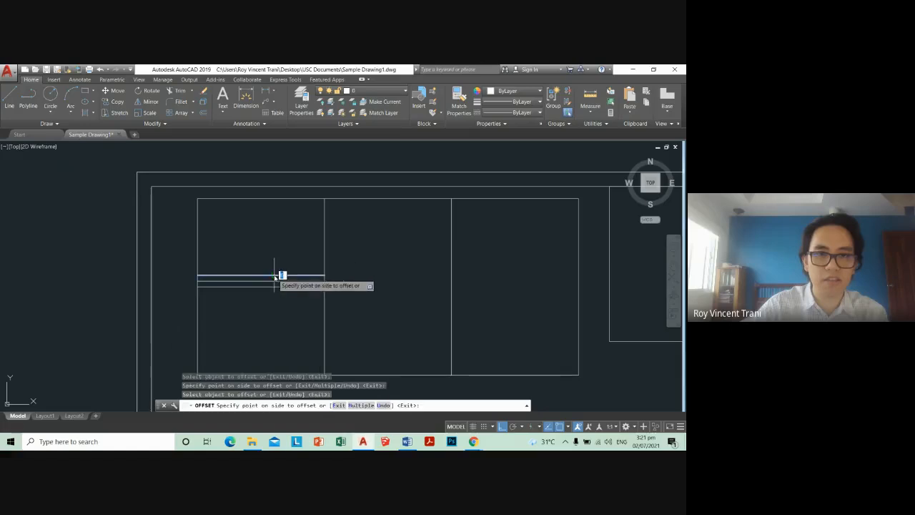
left_click(275, 267)
left_click(274, 270)
left_click(274, 251)
left_click(279, 265)
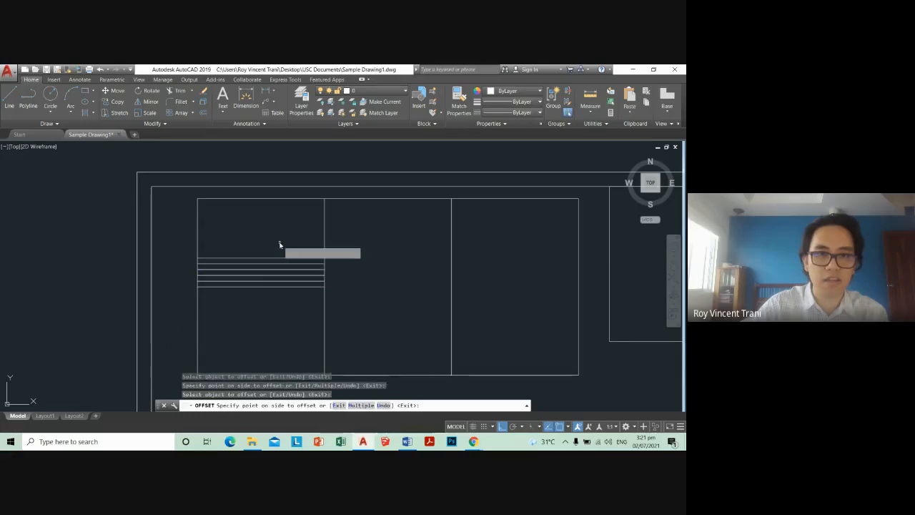
left_click(280, 246)
scroll(238, 285, "up", 3)
key("Escape")
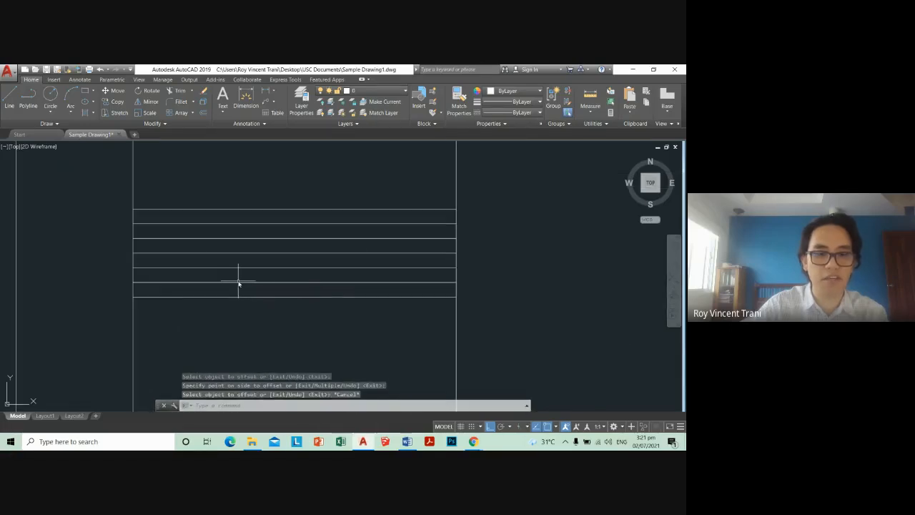
Step: Copy the top five offset lines upward twice along the first box's edge, continuing the even spacing to fill its upper half
key("Escape")
type("co")
key("Return")
left_click(249, 282)
left_click(219, 194)
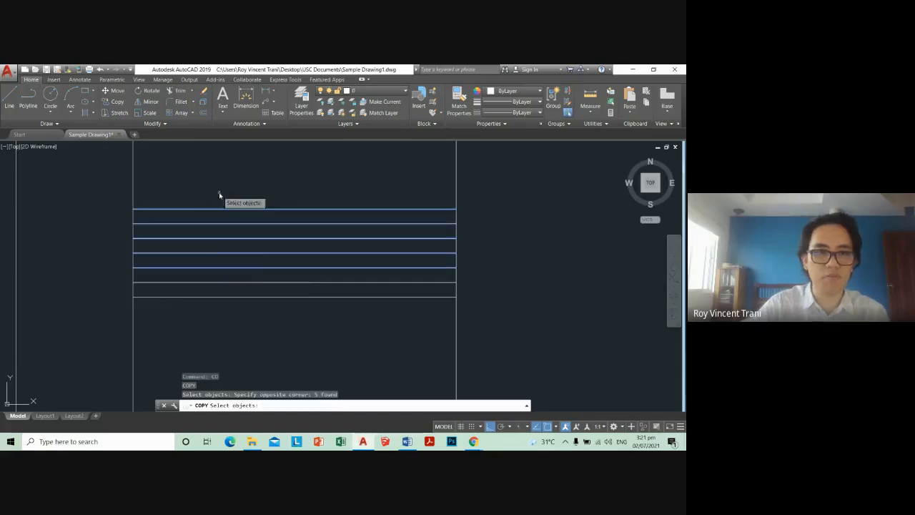
scroll(243, 291, "down", 3)
scroll(242, 291, "up", 3)
key("Return")
left_click(170, 289)
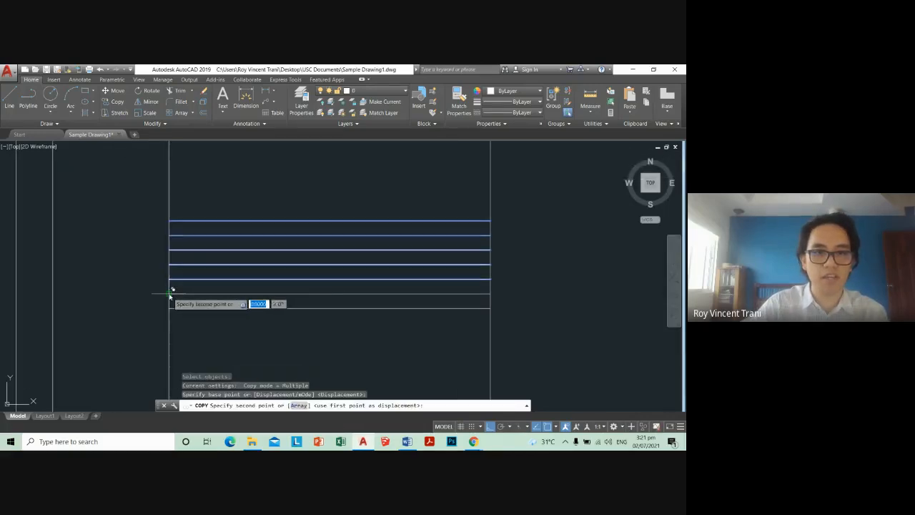
scroll(171, 226, "down", 3)
scroll(188, 251, "up", 3)
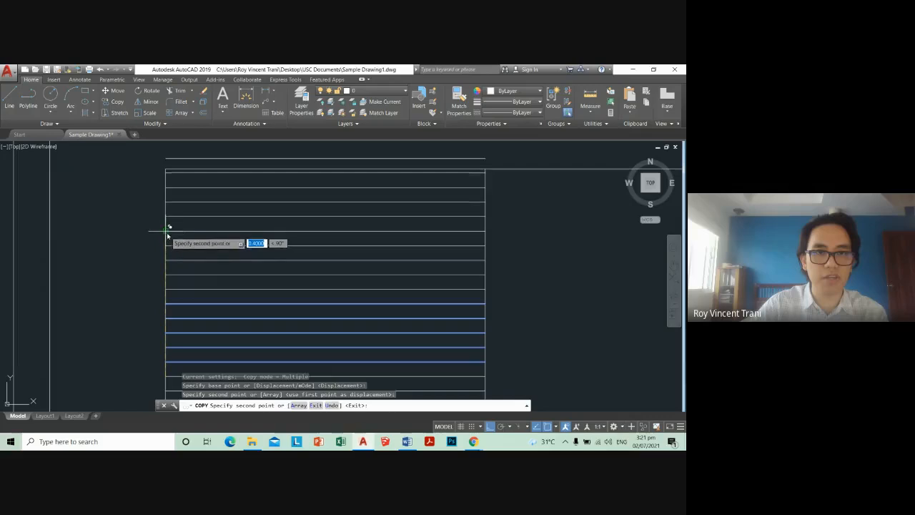
left_click(168, 232)
key("Return")
Step: Erase the surplus horizontal line that lies above the first box's top edge
scroll(186, 240, "down", 3)
type("e")
key("Return")
left_click(203, 210)
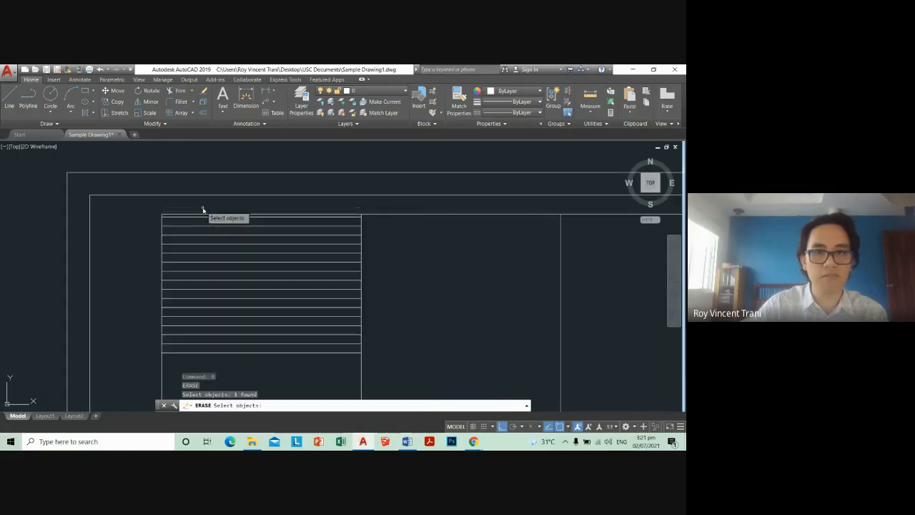
scroll(310, 300, "down", 3)
scroll(351, 303, "up", 1)
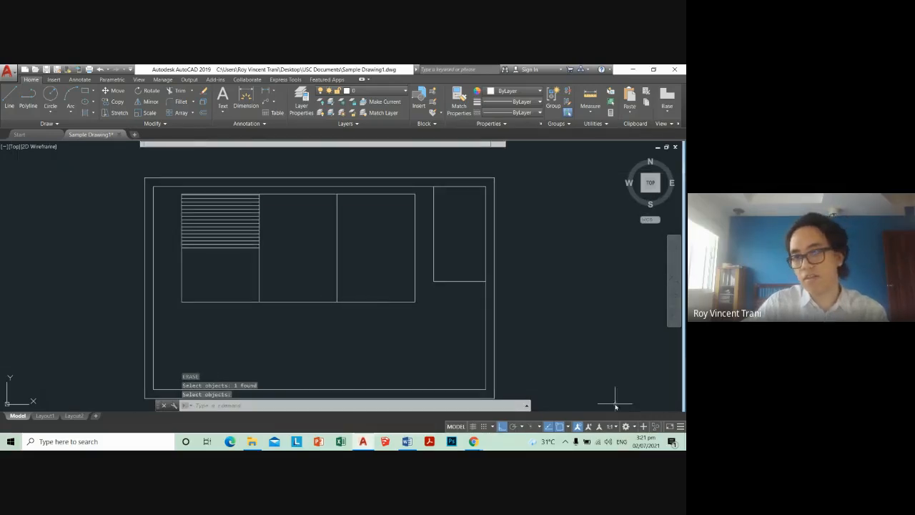
left_click(392, 324)
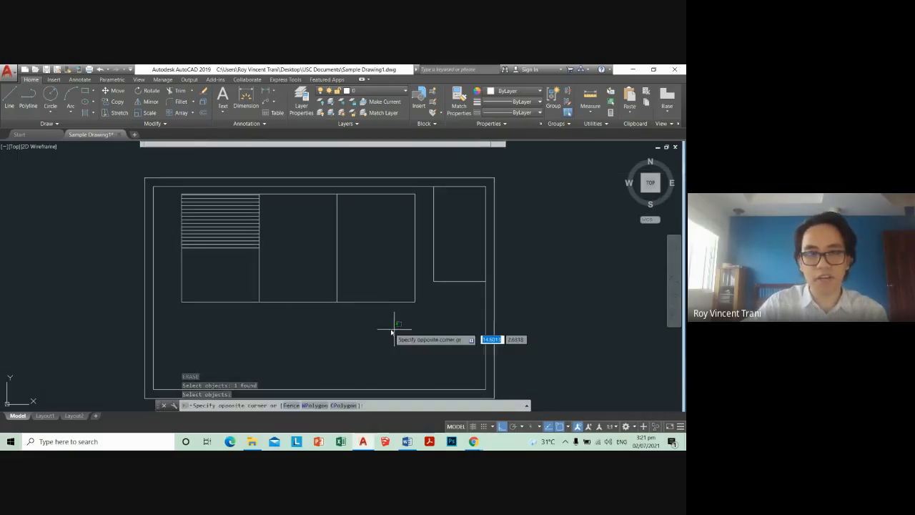
left_click(215, 301)
key("Escape")
scroll(391, 325, "down", 2)
scroll(390, 325, "up", 2)
left_click(400, 321)
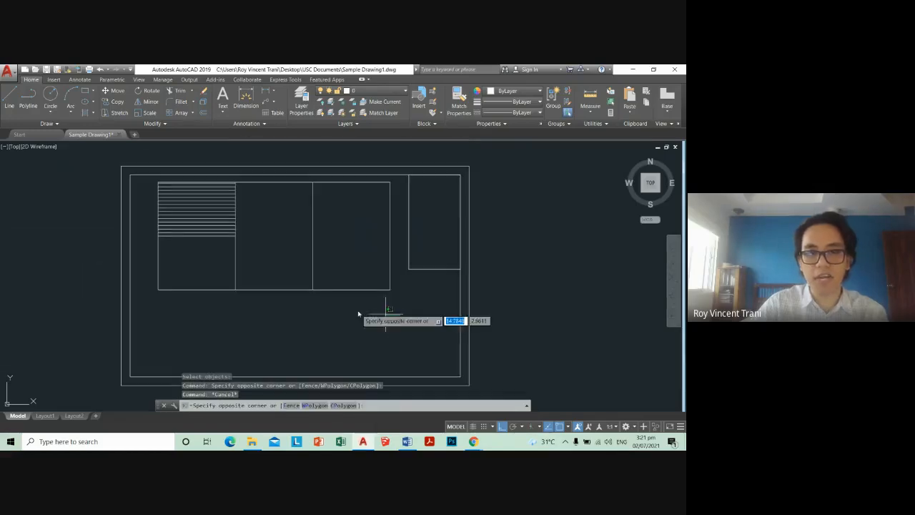
left_click(153, 272)
key("Escape")
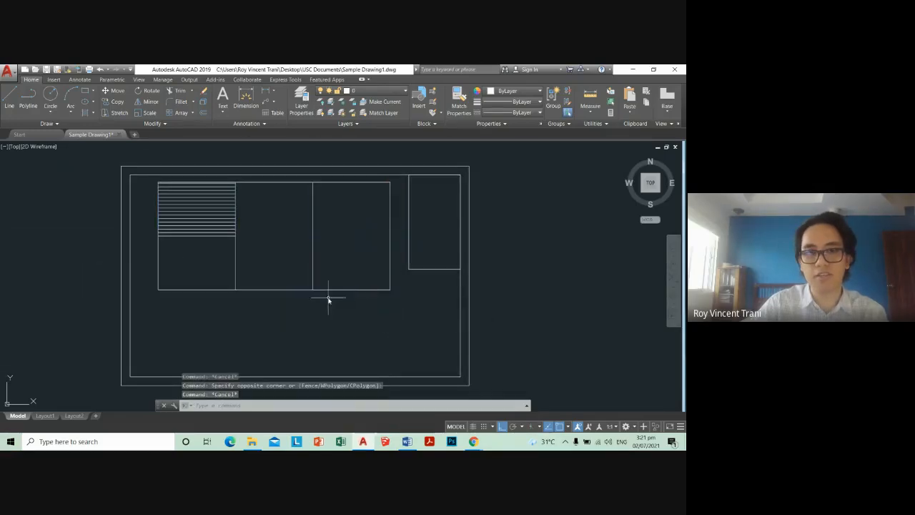
scroll(375, 293, "down", 2)
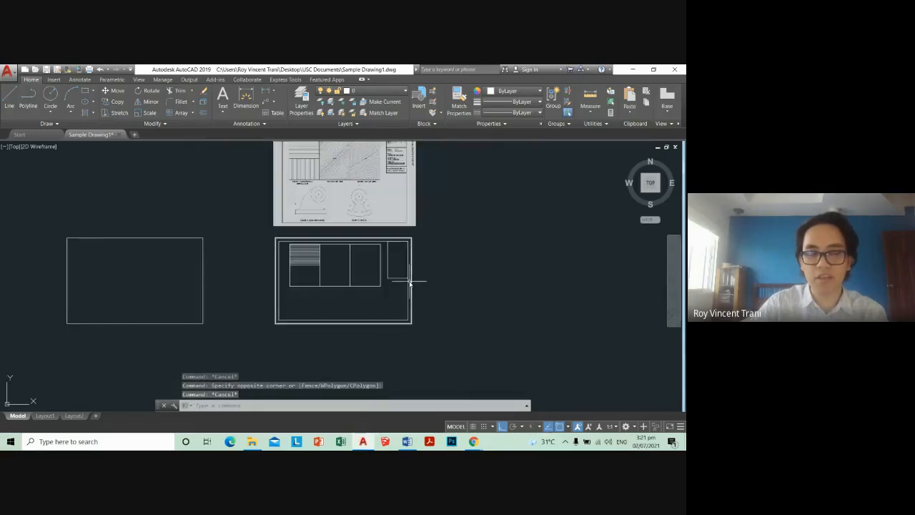
scroll(321, 278, "up", 2)
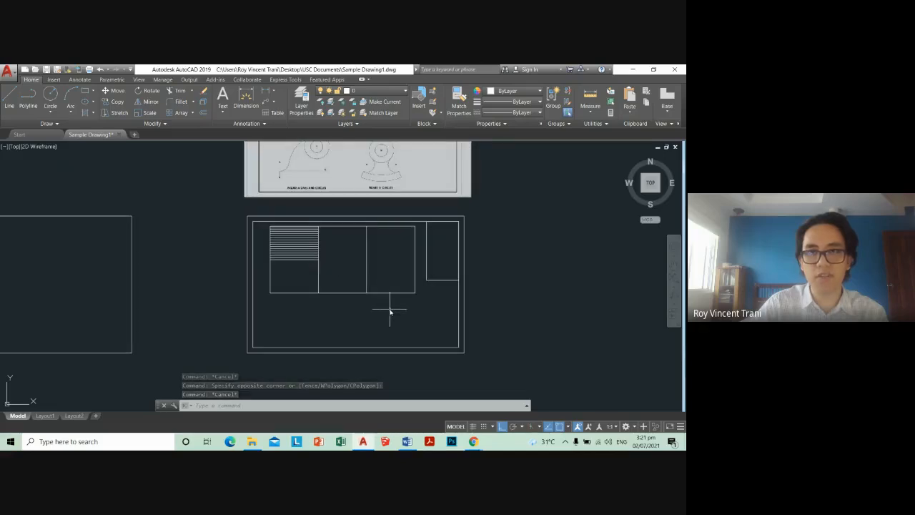
scroll(400, 307, "up", 4)
left_click(449, 297)
left_click(127, 248)
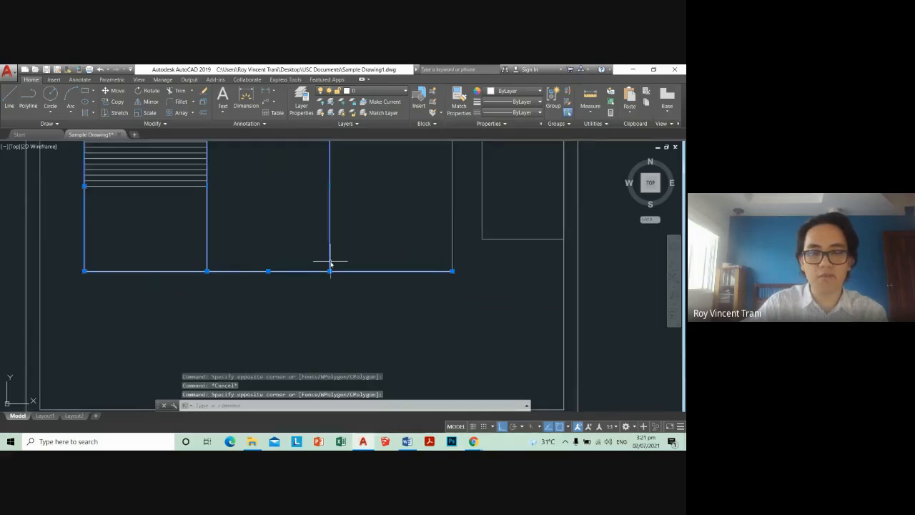
scroll(353, 282, "down", 4)
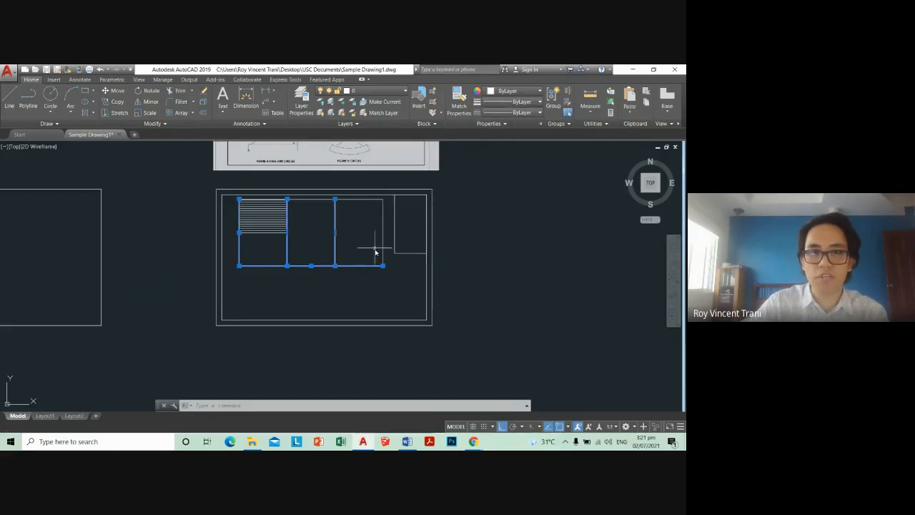
scroll(381, 248, "up", 2)
left_click(391, 193)
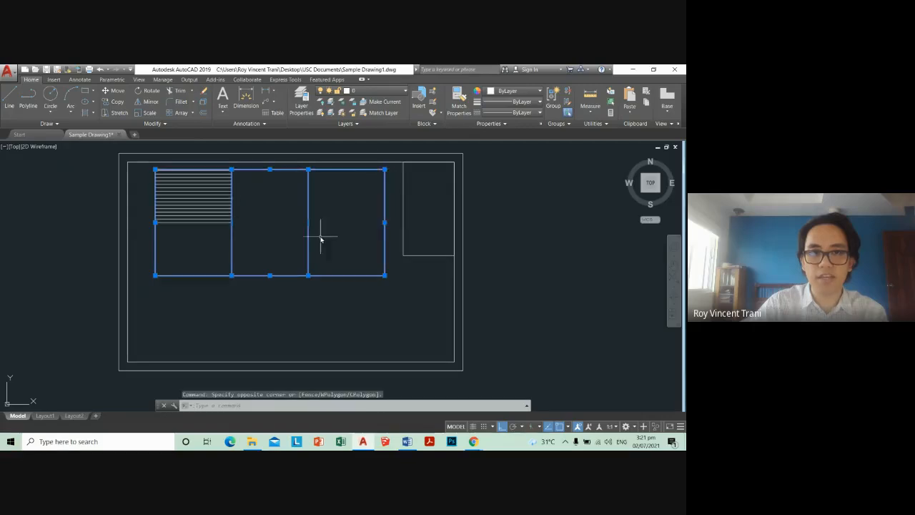
Step: Compare the three-box layout with the reference sheet above it, and clear the selection
scroll(321, 236, "down", 4)
middle_click_drag(324, 198, 315, 256)
scroll(302, 163, "up", 4)
scroll(272, 204, "down", 2)
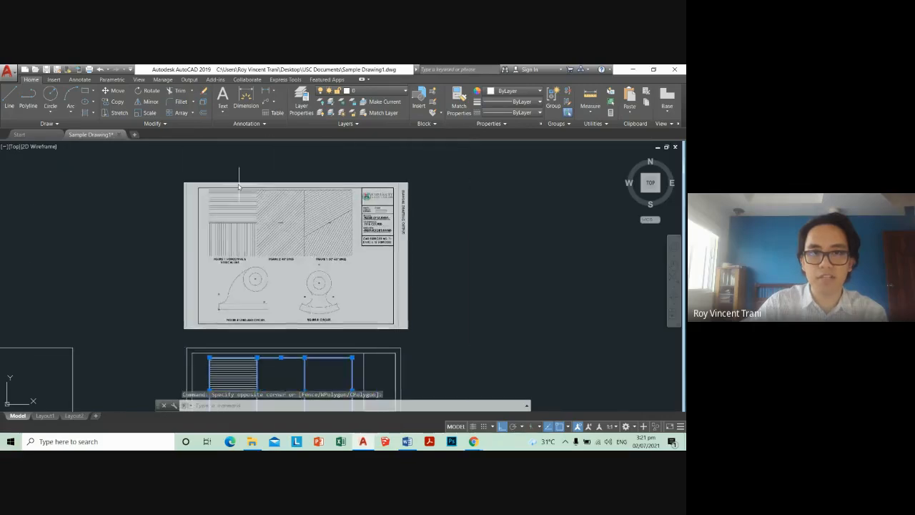
scroll(239, 187, "up", 2)
scroll(385, 188, "down", 4)
scroll(351, 336, "up", 5)
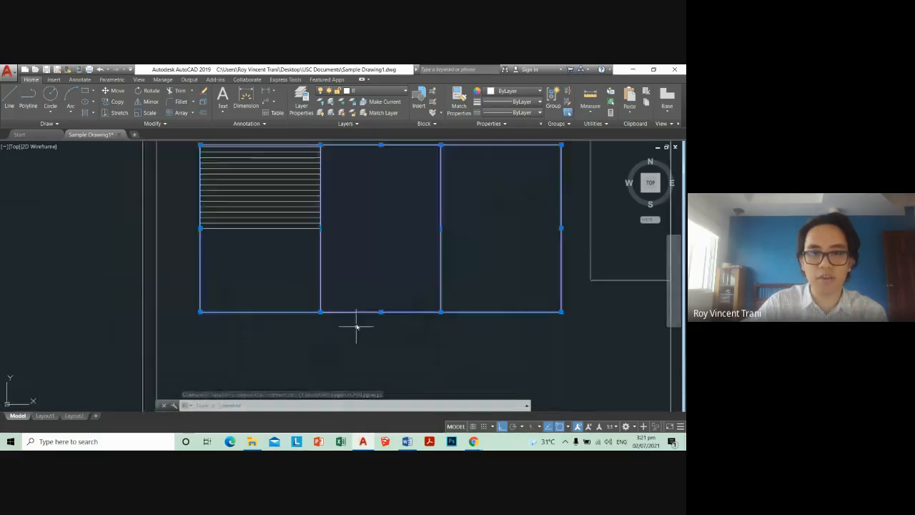
scroll(358, 322, "down", 4)
scroll(412, 282, "up", 2)
scroll(415, 274, "down", 2)
scroll(450, 302, "up", 4)
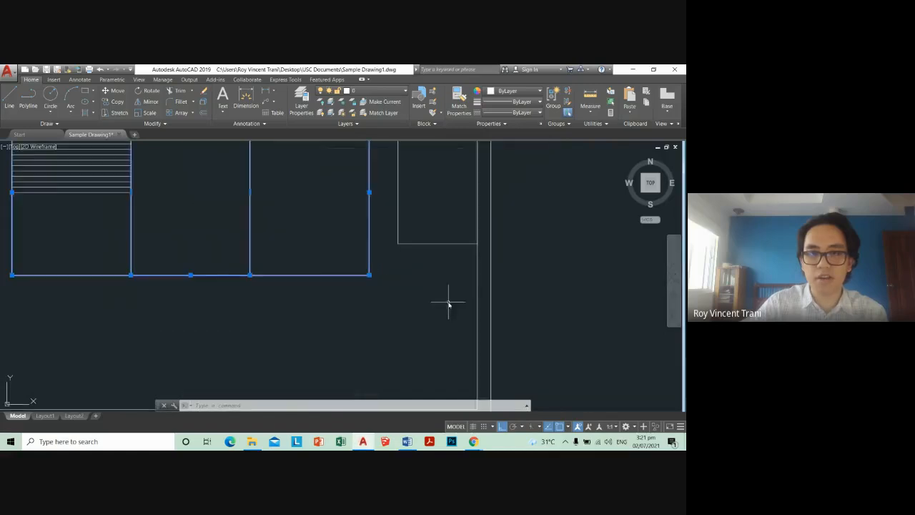
scroll(458, 226, "down", 6)
middle_click_drag(456, 226, 449, 238)
scroll(453, 171, "up", 4)
scroll(472, 214, "down", 2)
key("Escape")
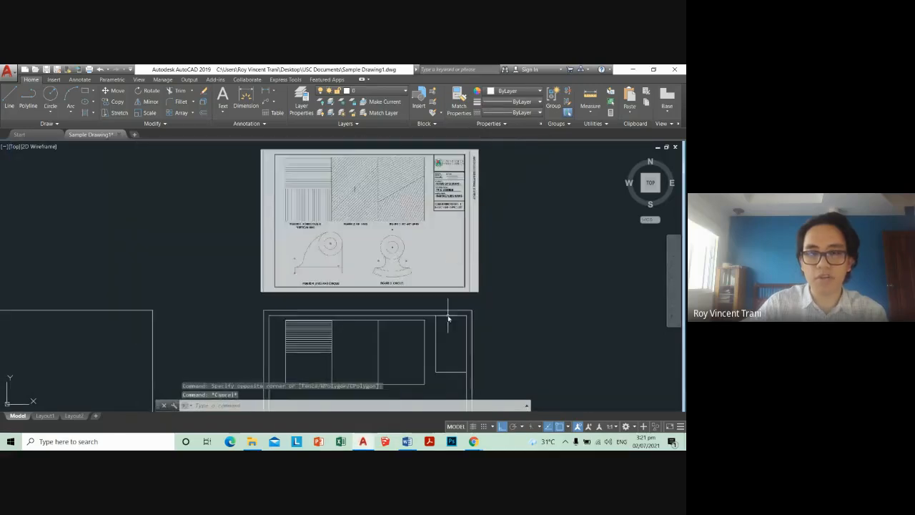
Step: Set the lineweight of the inner border and the title block rectangle to 0.80 mm
middle_click_drag(448, 312, 439, 224)
scroll(462, 287, "up", 4)
left_click(454, 284)
left_click(421, 267)
scroll(426, 268, "down", 5)
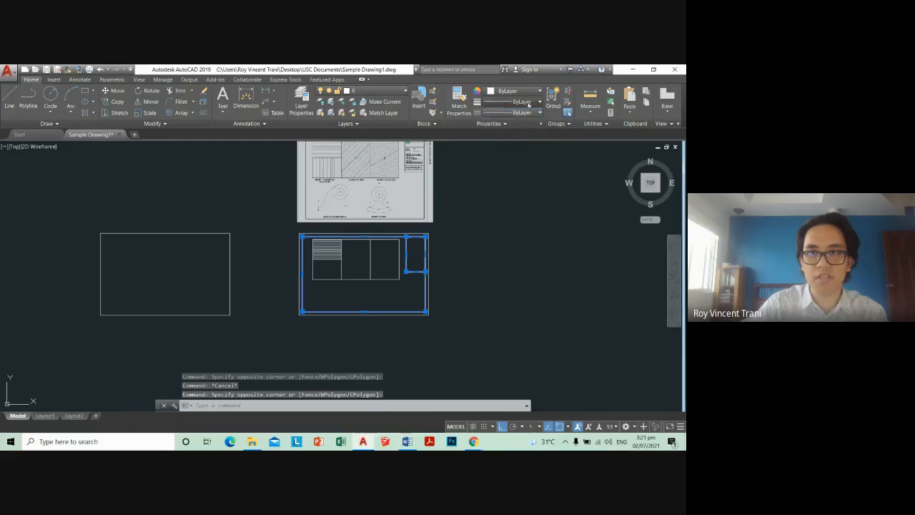
left_click(528, 102)
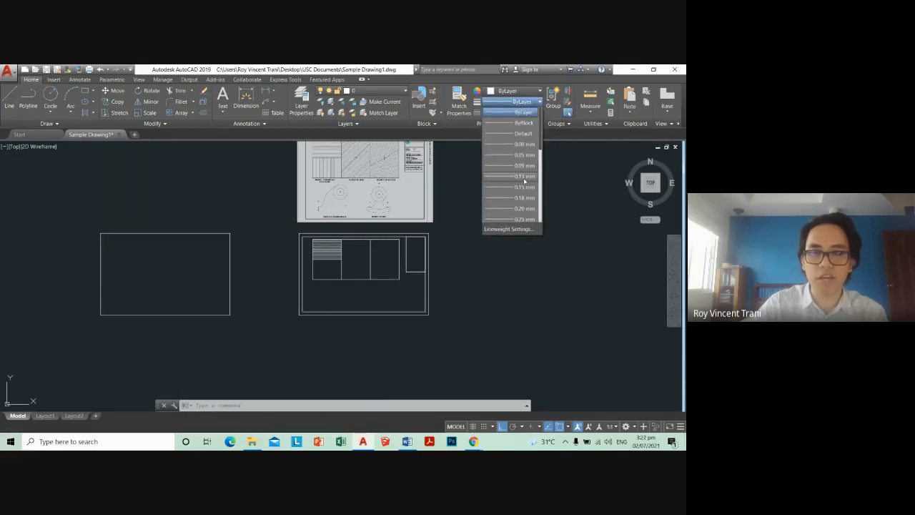
scroll(525, 184, "down", 3)
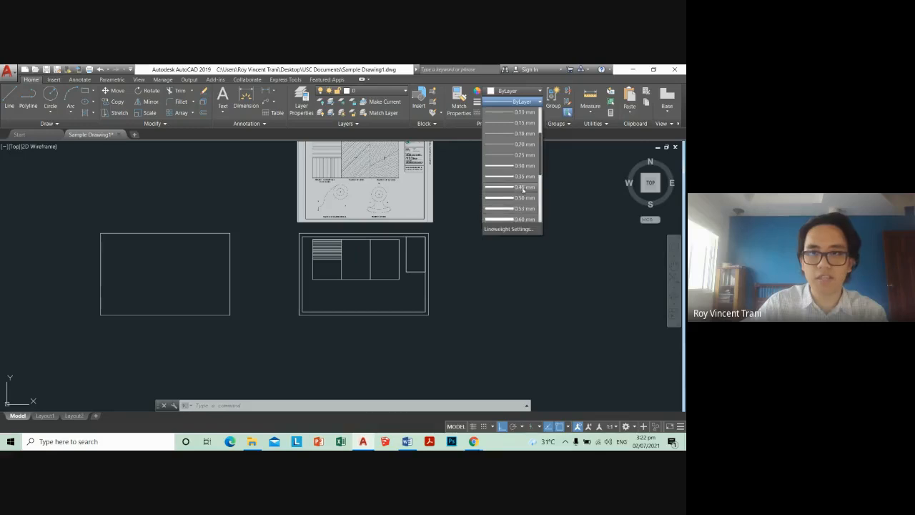
left_click(525, 208)
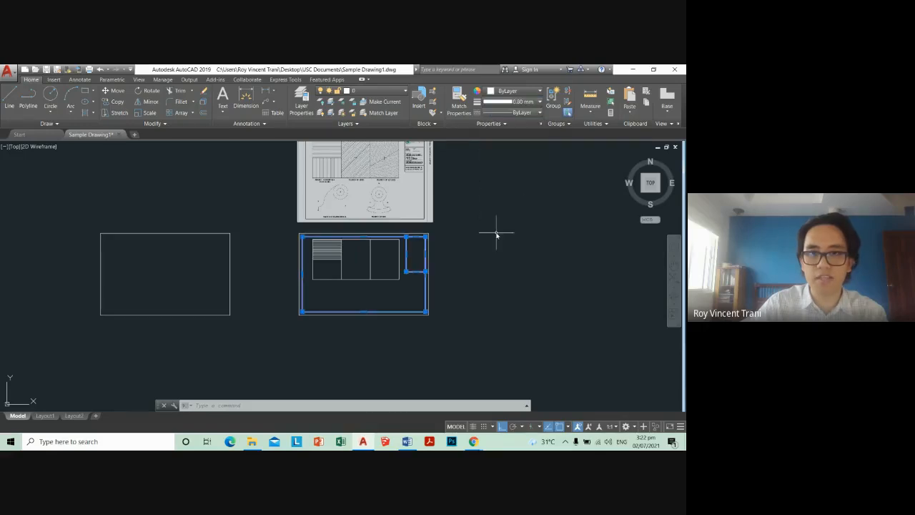
left_click(441, 289)
key("Escape")
scroll(437, 286, "up", 4)
scroll(509, 254, "down", 2)
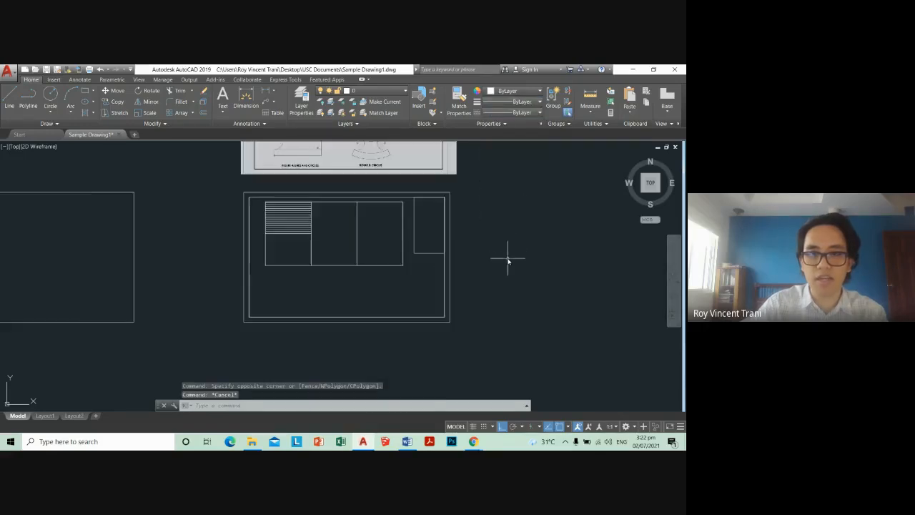
scroll(429, 290, "up", 4)
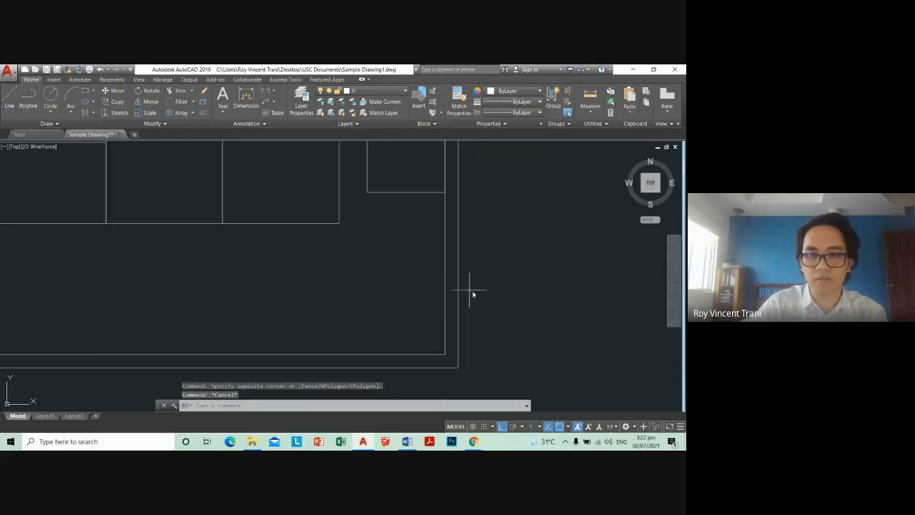
Step: Look through the categories of the Options dialog for a lineweight display setting, and close it without changes
right_click(545, 290)
key("Escape")
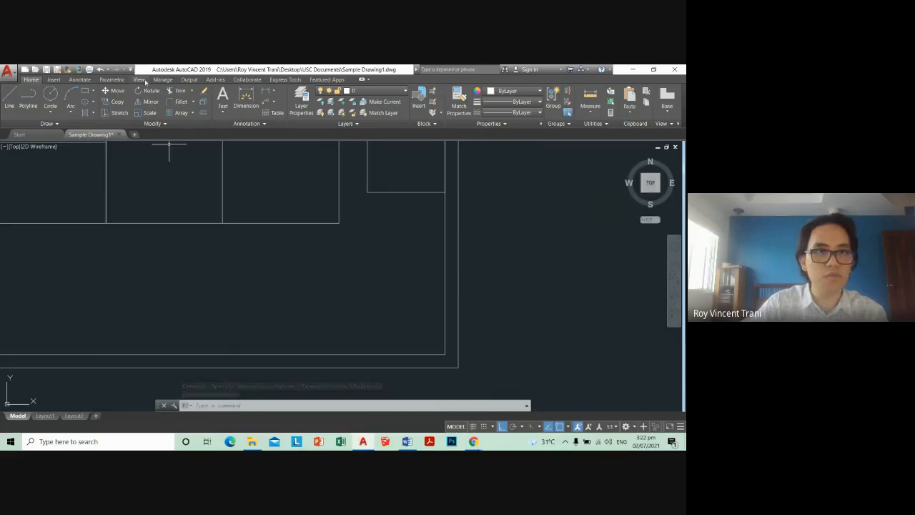
left_click(139, 80)
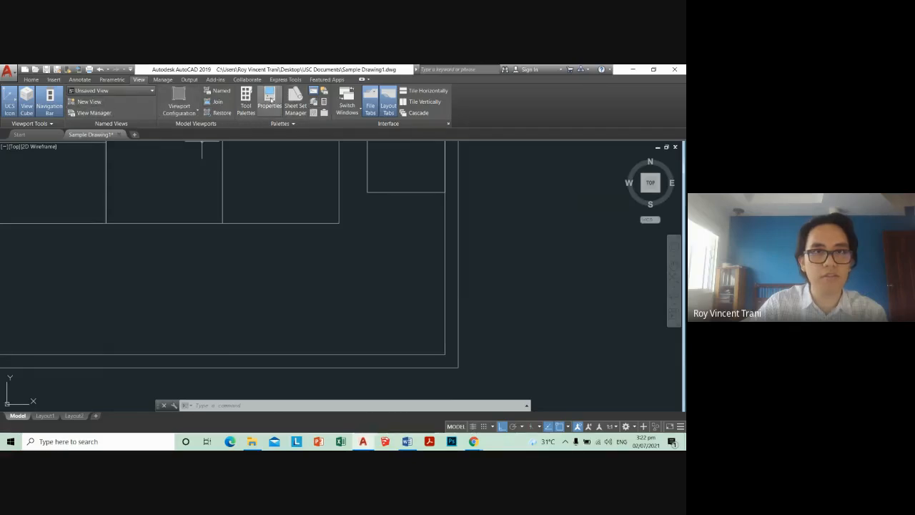
right_click(504, 183)
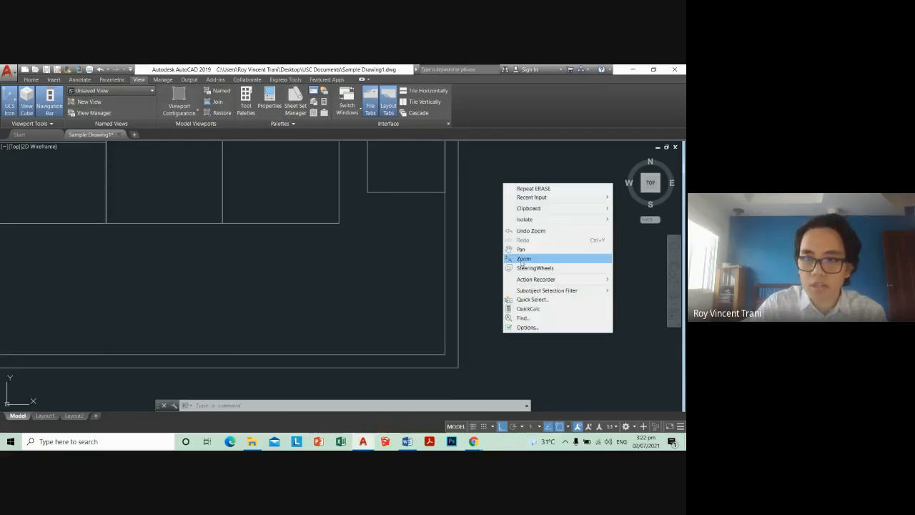
left_click(528, 327)
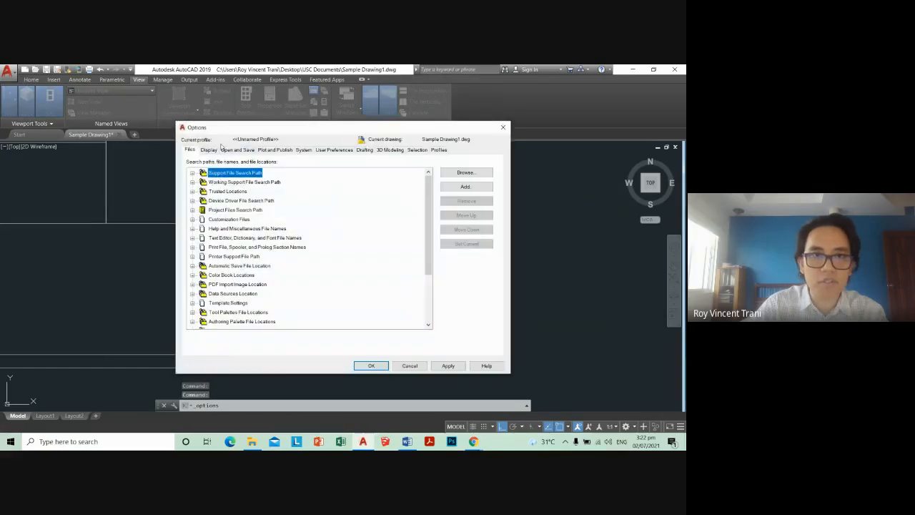
left_click(209, 150)
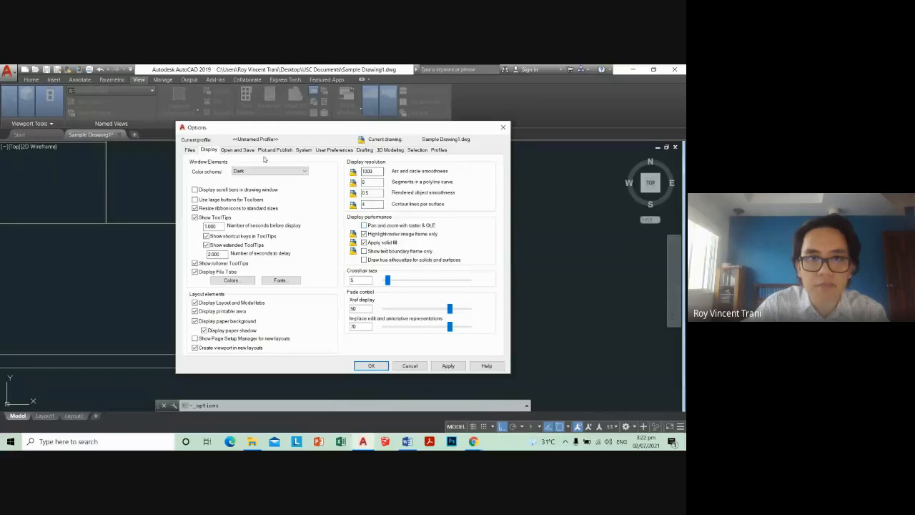
left_click(236, 150)
left_click(275, 150)
left_click(304, 150)
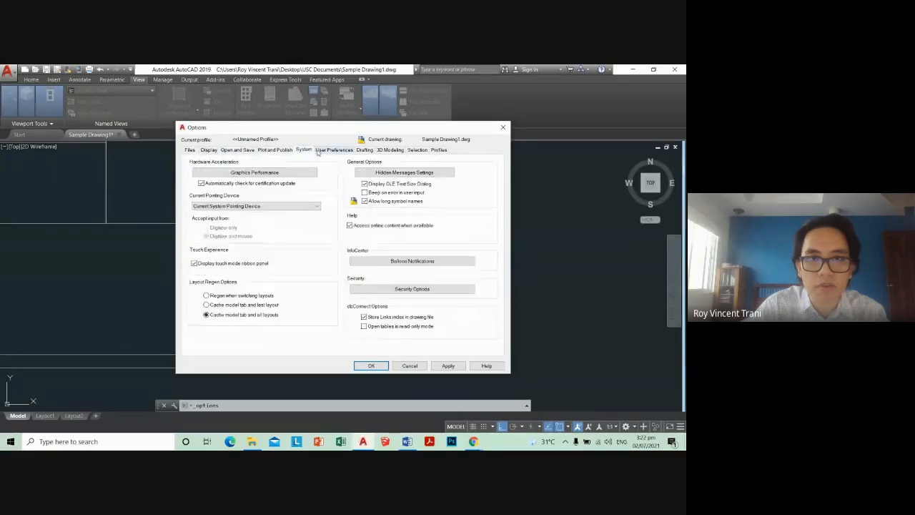
left_click(278, 151)
left_click(339, 151)
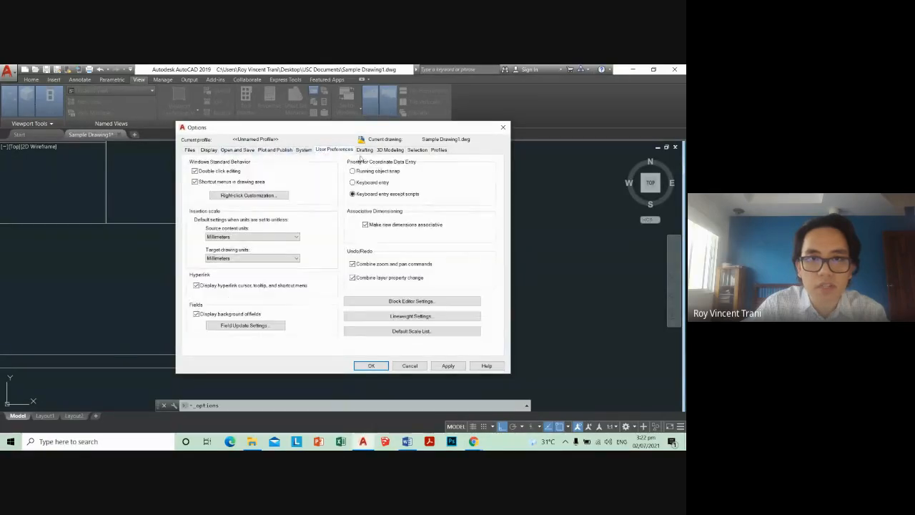
left_click(377, 151)
left_click(365, 151)
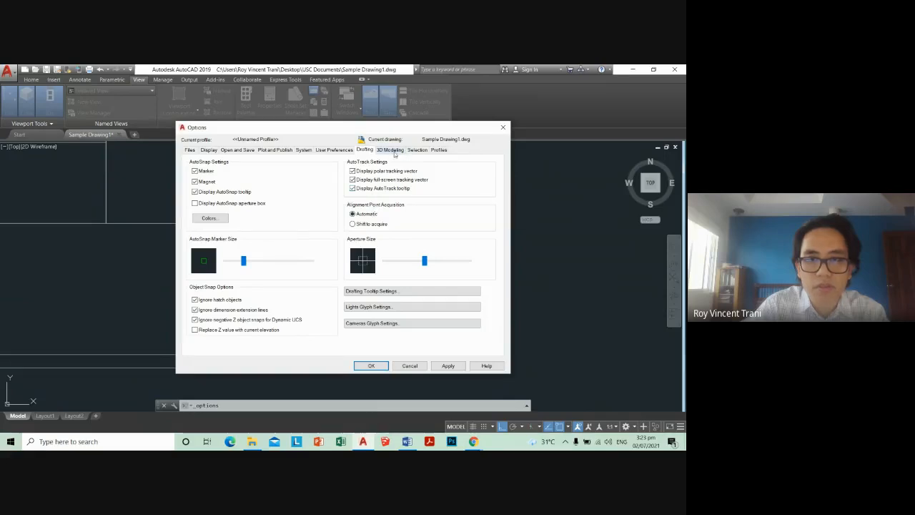
left_click(392, 151)
left_click(416, 150)
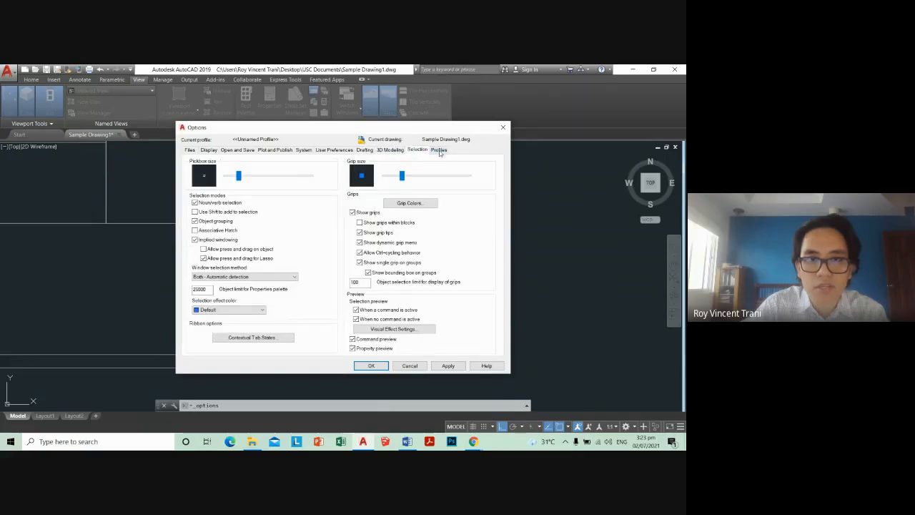
left_click(439, 150)
left_click(208, 150)
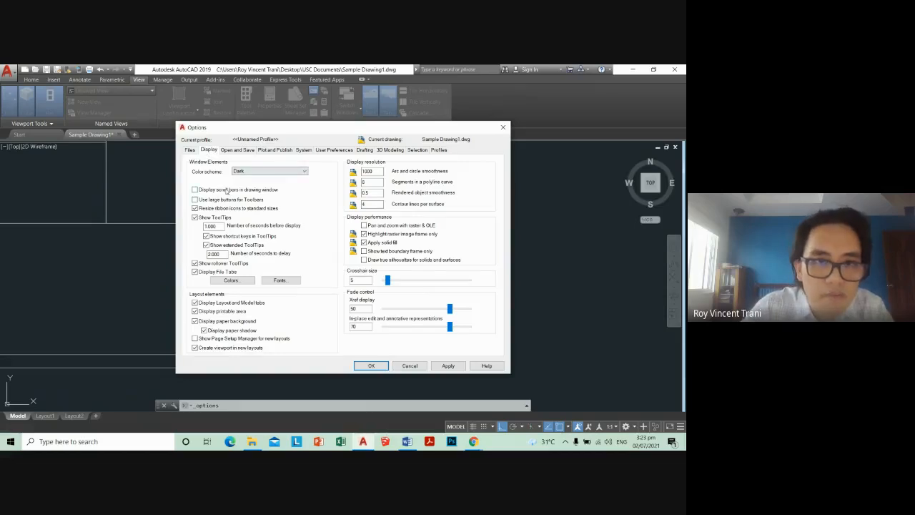
left_click(411, 366)
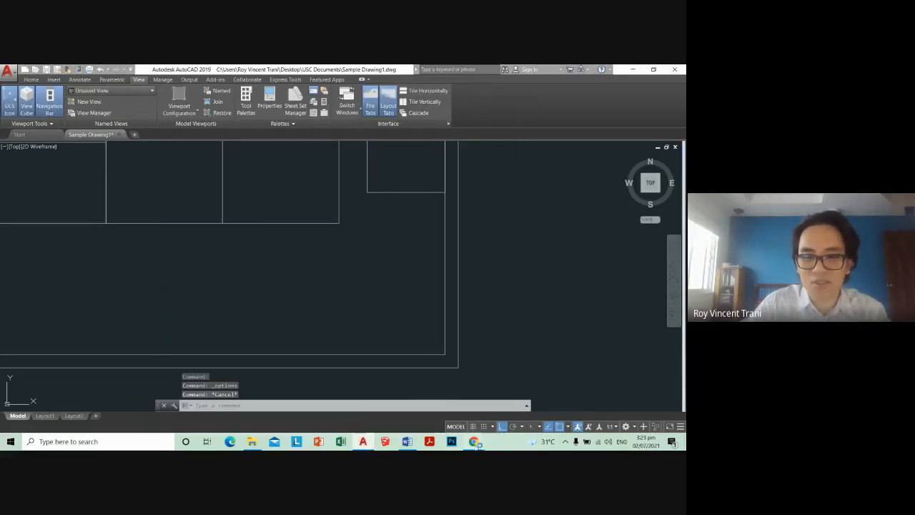
Step: Switch to Chrome and search Google for "cad display line weight" in a new tab
mouse_move(476, 444)
left_click(437, 383)
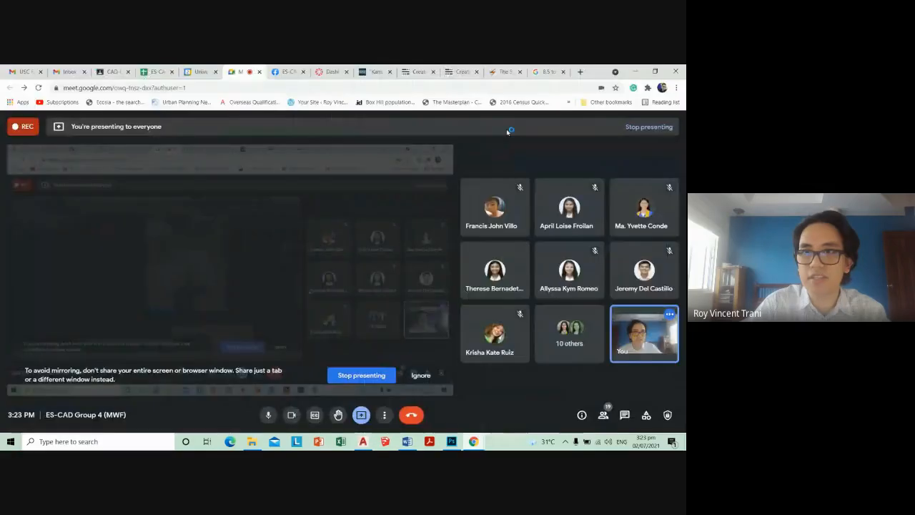
left_click(581, 73)
type("yo")
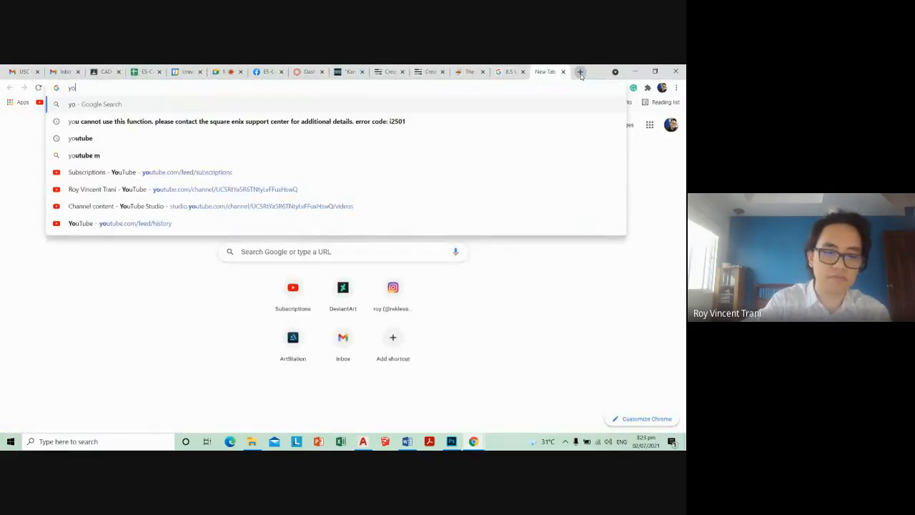
key("BackSpace")
key("BackSpace")
type("cad display line")
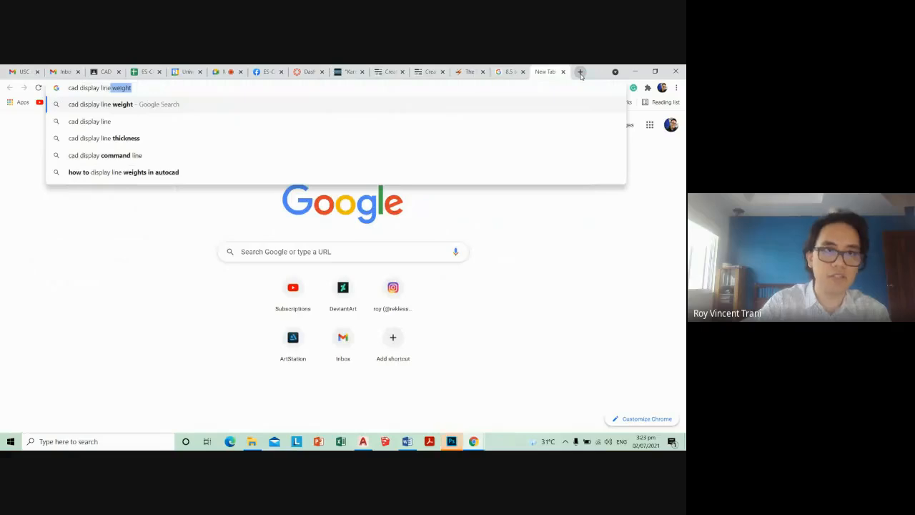
key("Return")
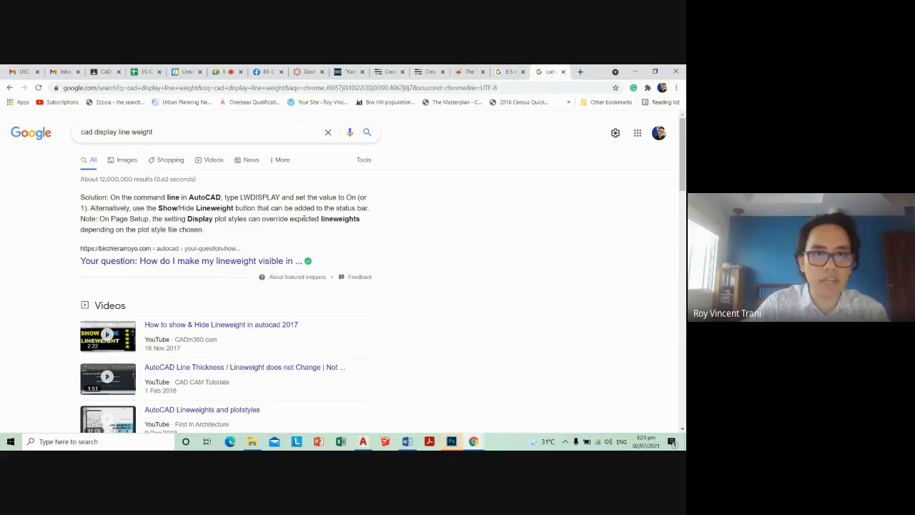
left_click(639, 72)
left_click(680, 68)
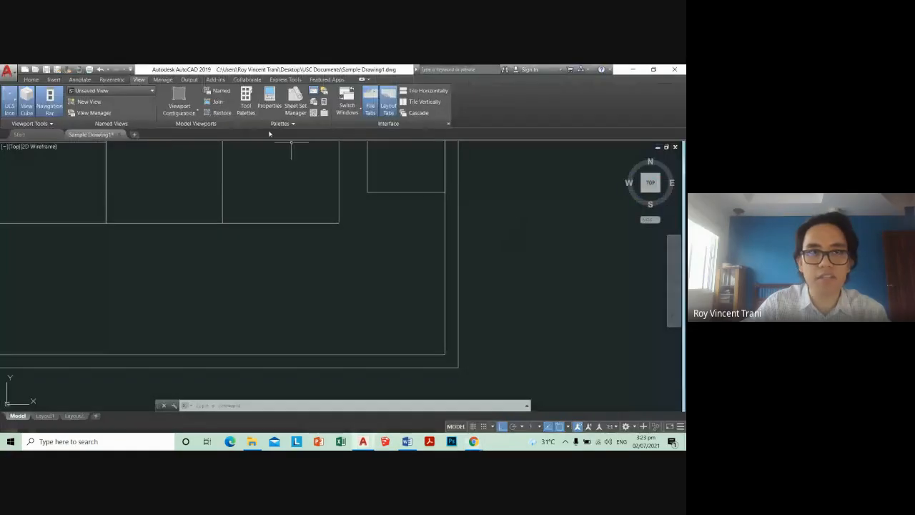
left_click(31, 80)
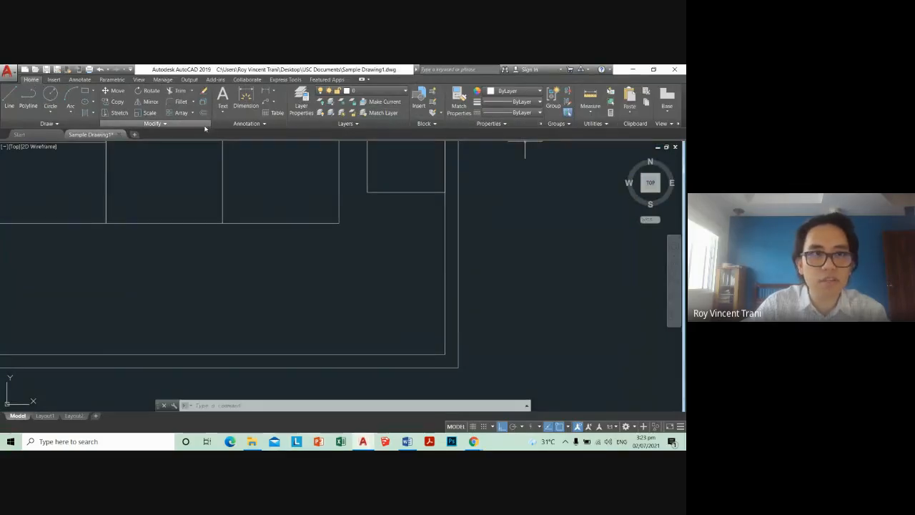
left_click(141, 79)
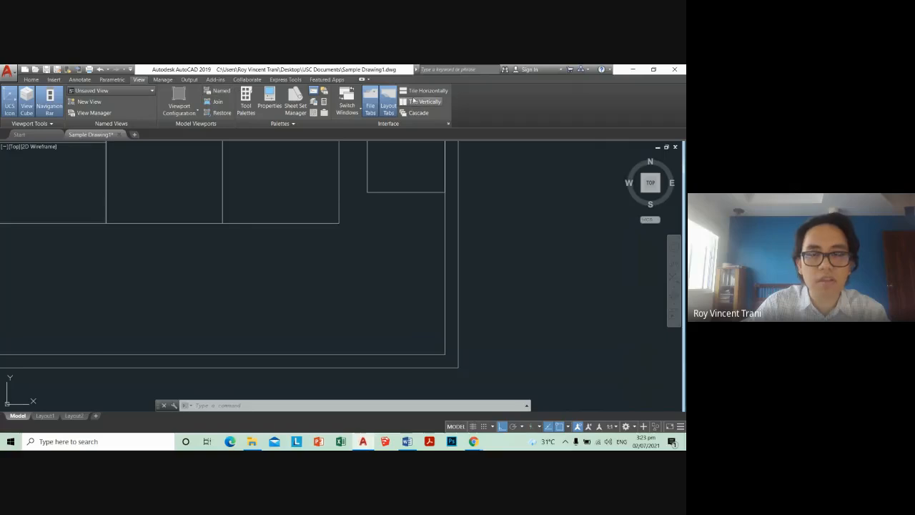
Step: Return to Chrome, open the video "How to show & Hide Lineweight in autocad 2017" and skip through it to the Lineweight Settings part
mouse_move(476, 442)
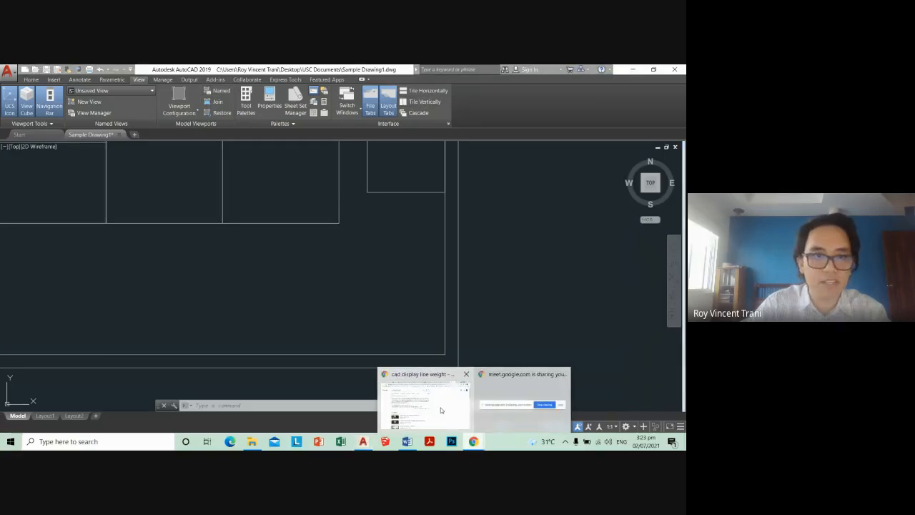
left_click(442, 410)
left_click(231, 323)
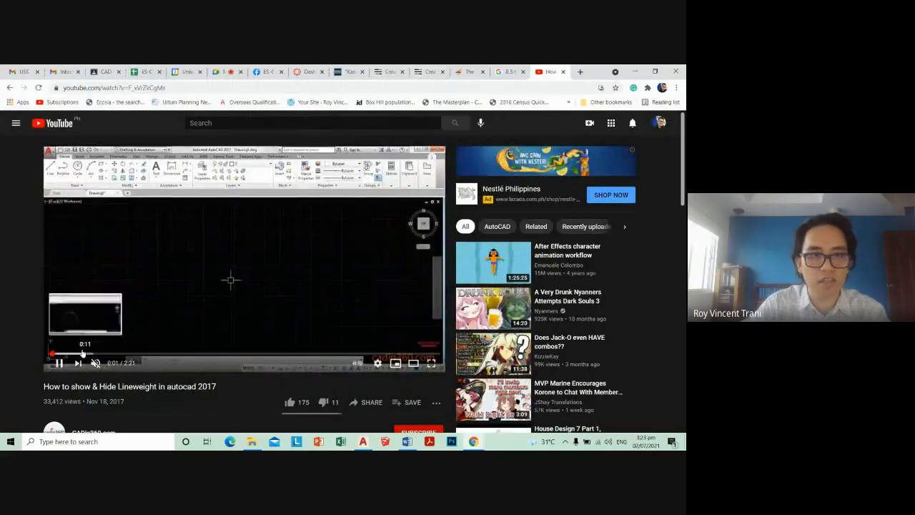
left_click(81, 354)
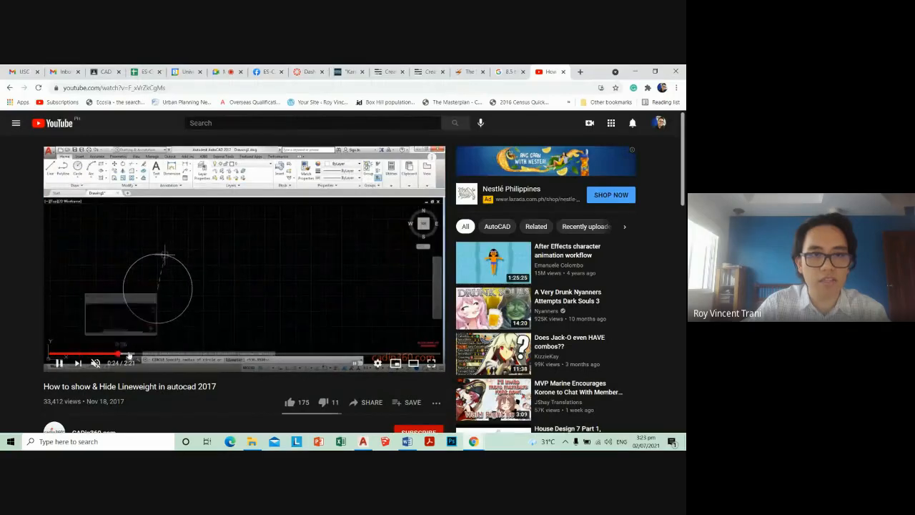
left_click(120, 354)
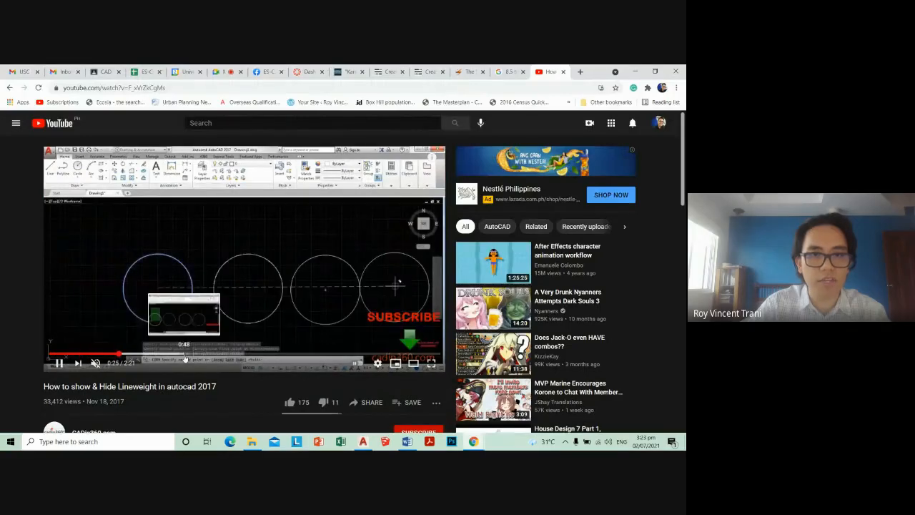
left_click(185, 356)
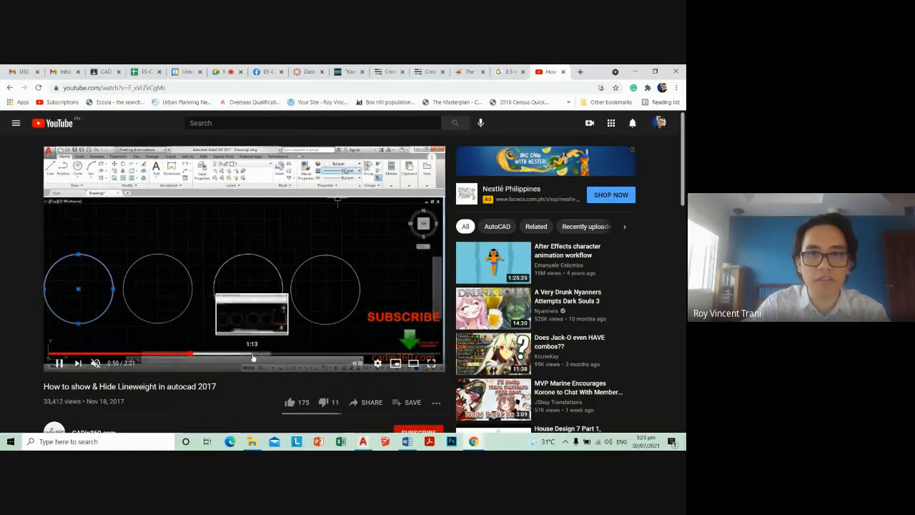
left_click(253, 356)
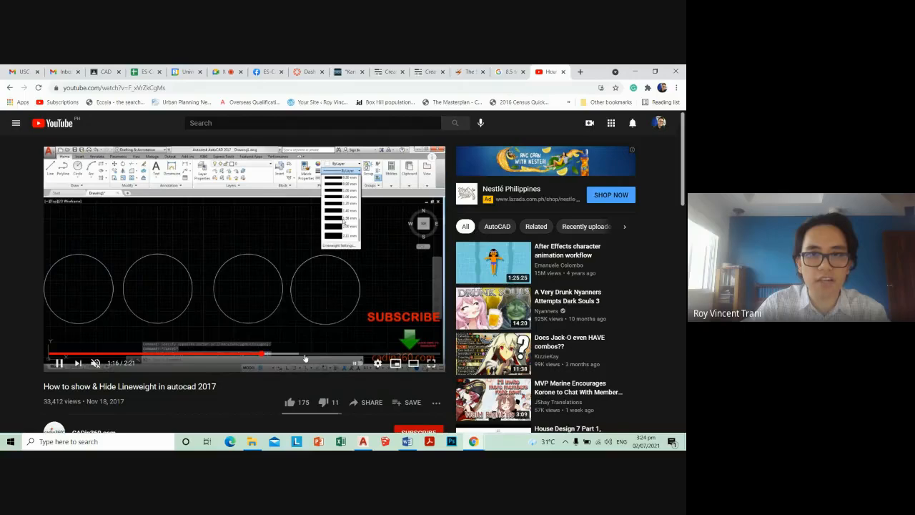
left_click(317, 357)
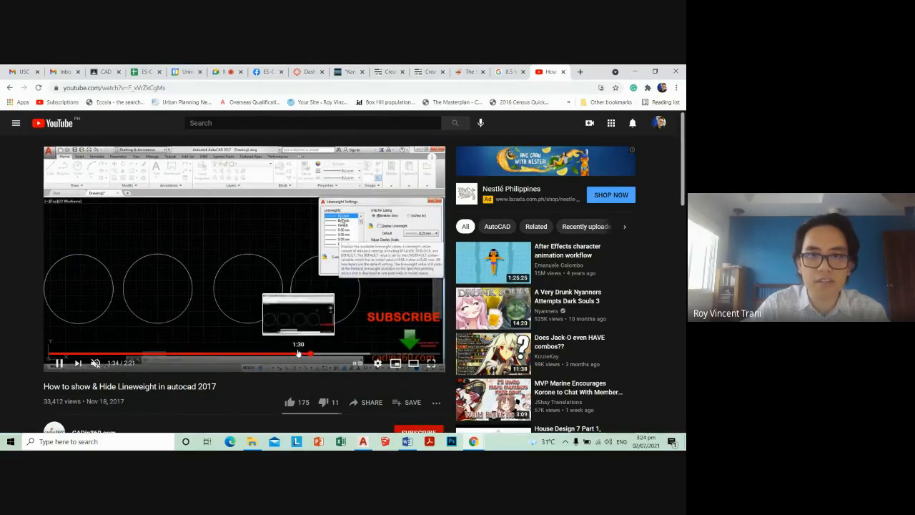
left_click(294, 354)
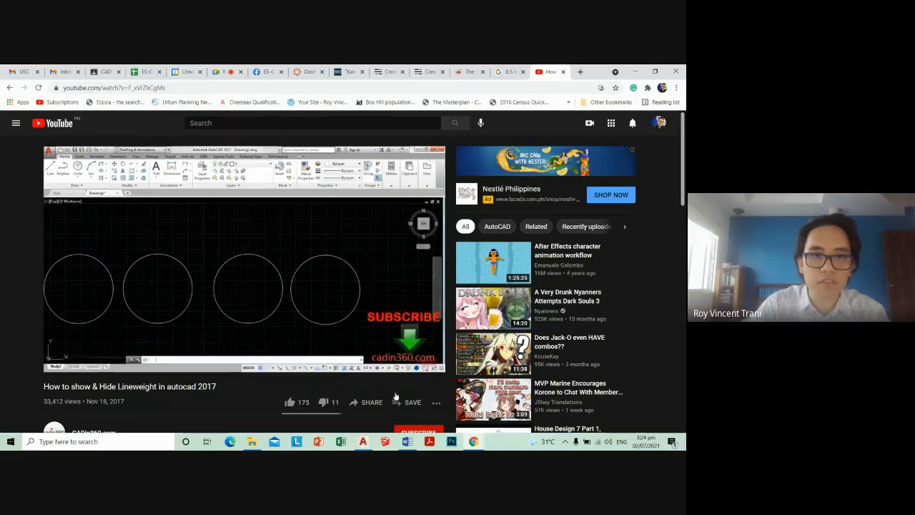
left_click(192, 321)
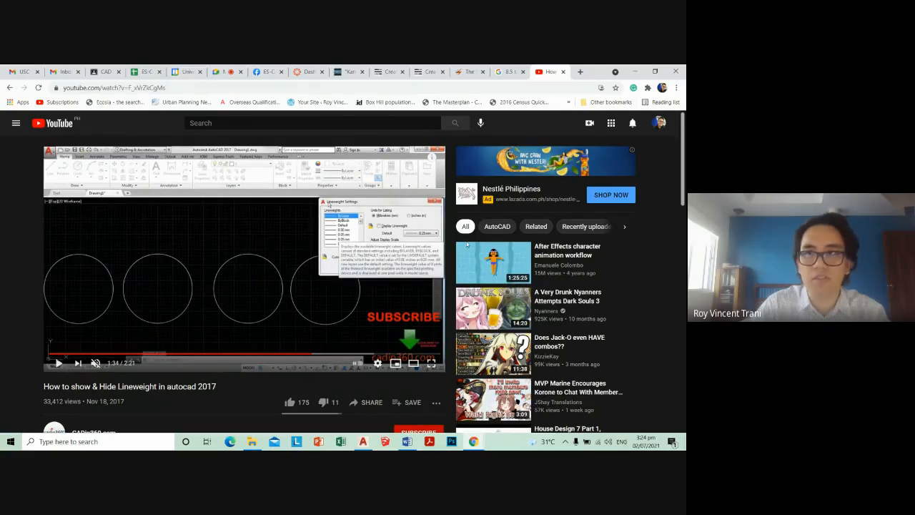
Step: Switch back to AutoCAD and turn on Display Lineweight through the LINEWEIGHT command's settings
left_click(634, 72)
type("lin")
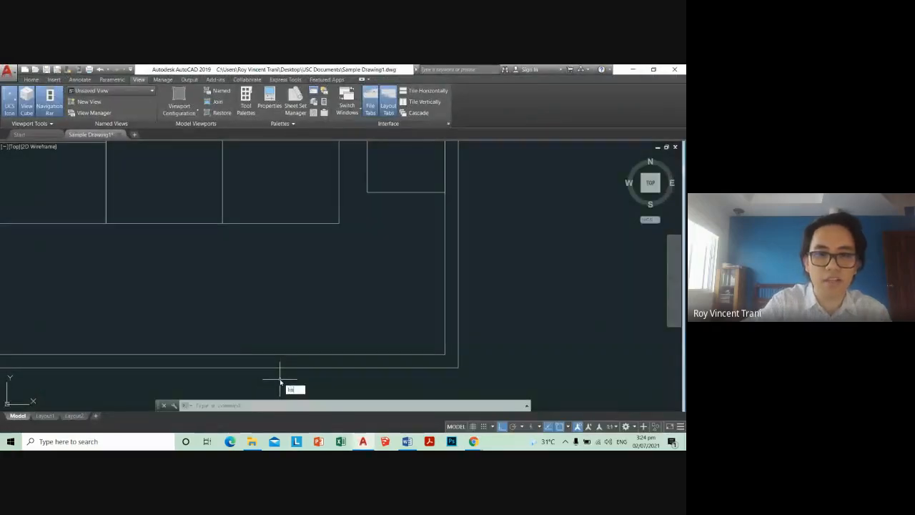
type("ew")
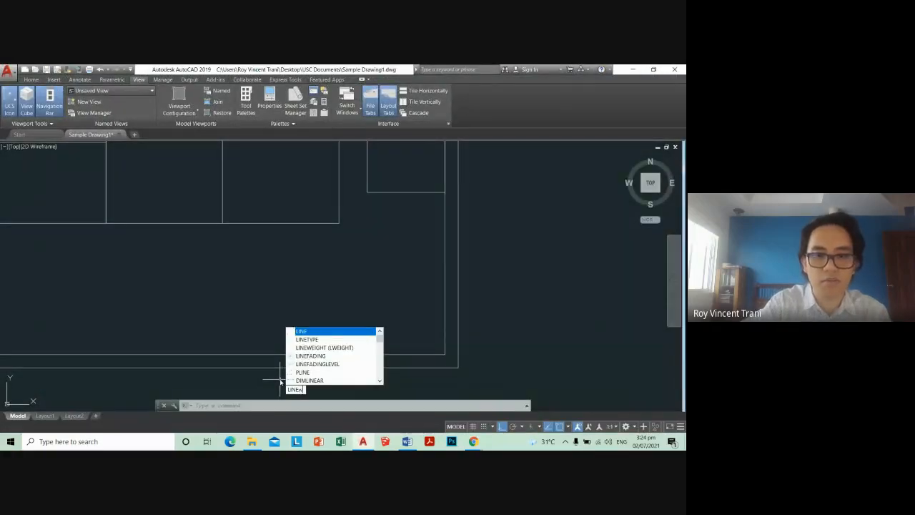
type("eight")
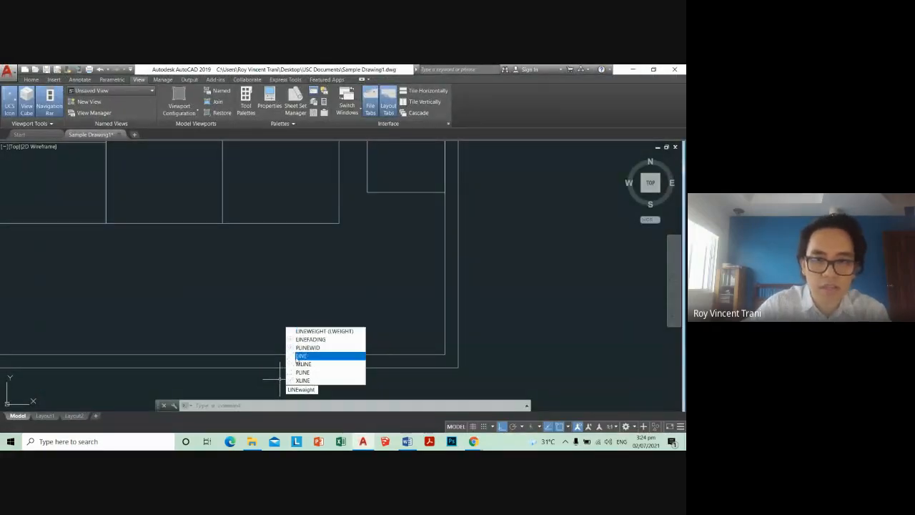
left_click(313, 333)
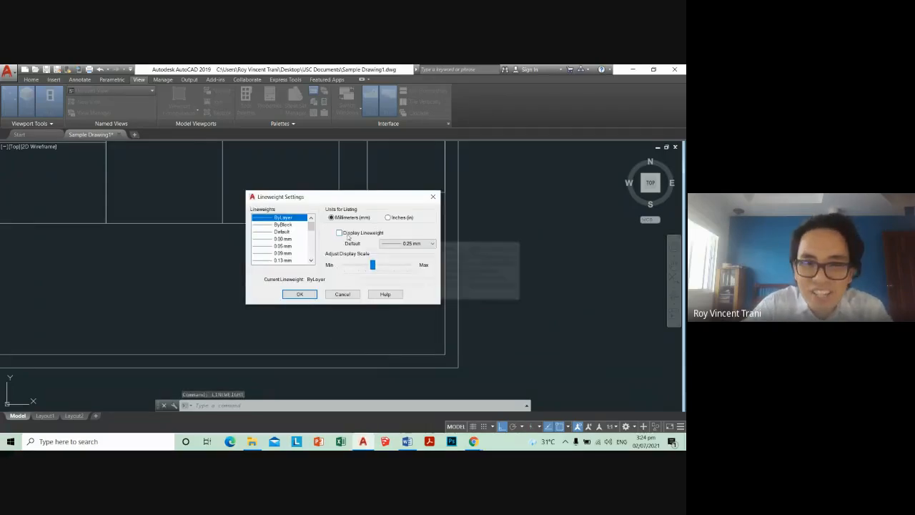
left_click(376, 233)
left_click(307, 296)
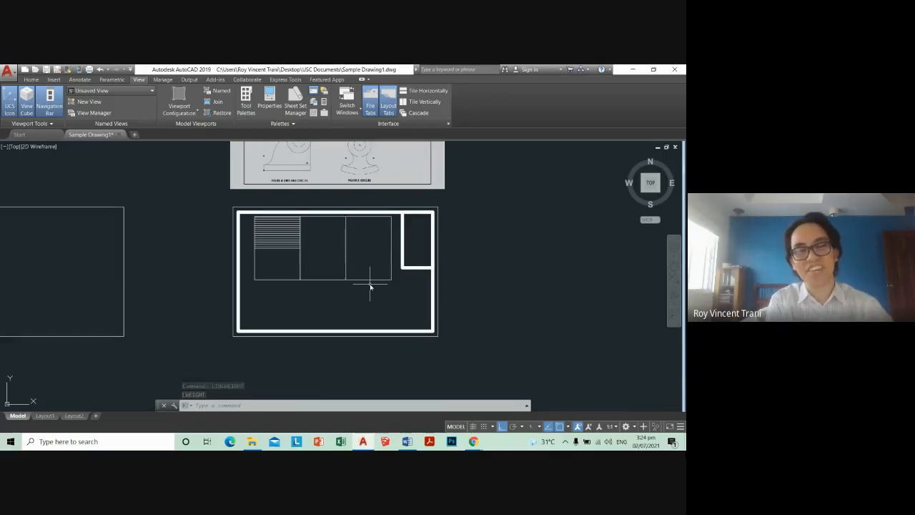
Step: Inspect how the lineweights of the inner border and title block display compared with the thin box outlines
scroll(370, 286, "up", 4)
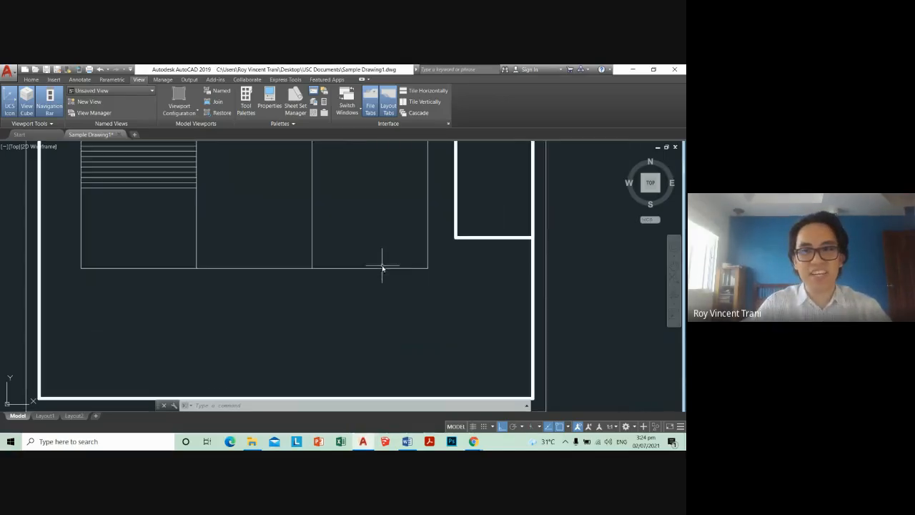
scroll(448, 313, "down", 2)
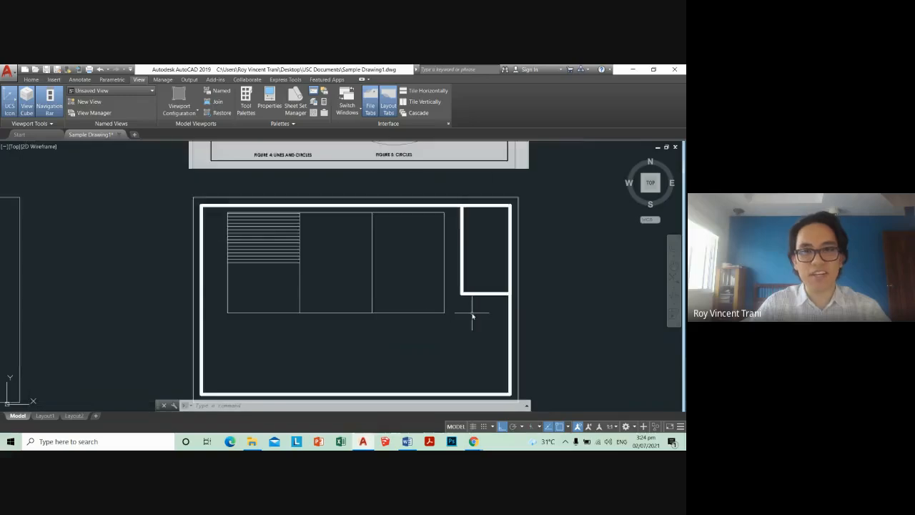
scroll(472, 316, "up", 2)
scroll(473, 314, "down", 2)
scroll(500, 311, "up", 2)
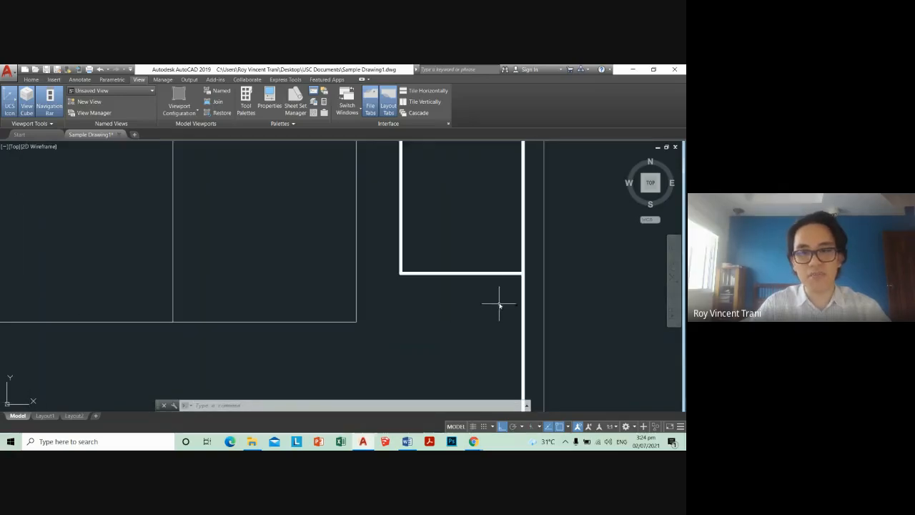
Step: Examine how the heavy border and title block lines display in model space from close up and from far out
left_click(496, 303)
scroll(496, 308, "down", 2)
key("Escape")
left_click(500, 313)
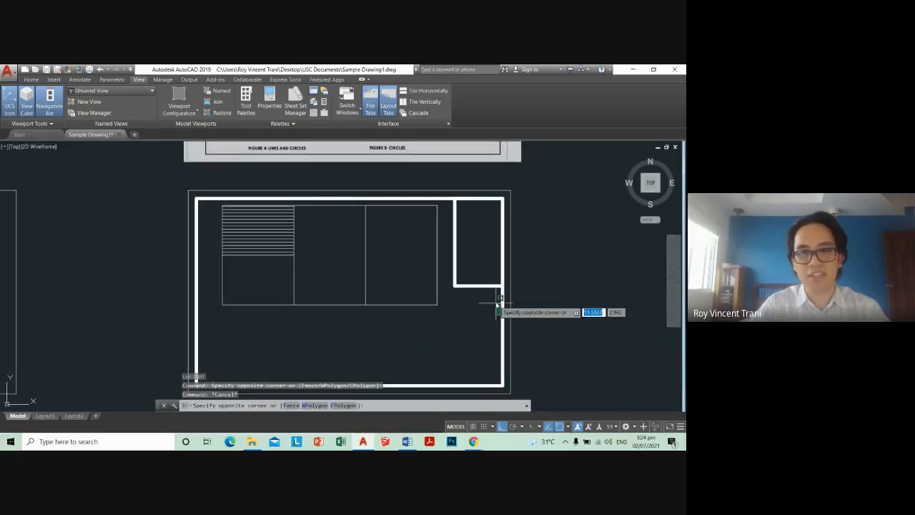
key("Escape")
scroll(499, 291, "up", 2)
scroll(497, 297, "down", 2)
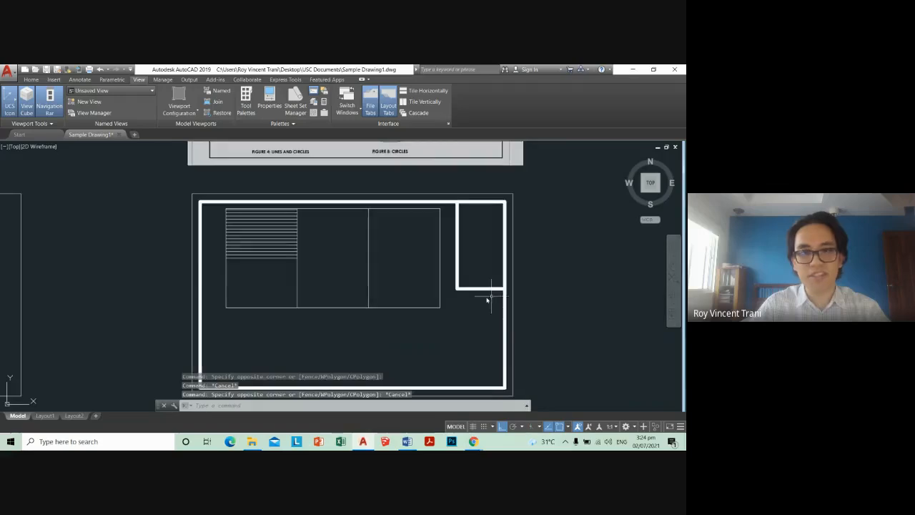
scroll(510, 313, "up", 4)
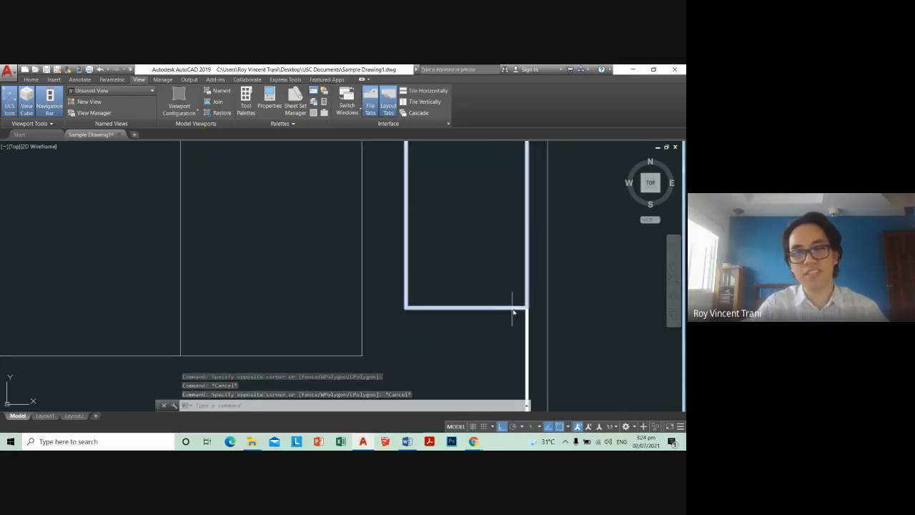
scroll(413, 292, "down", 4)
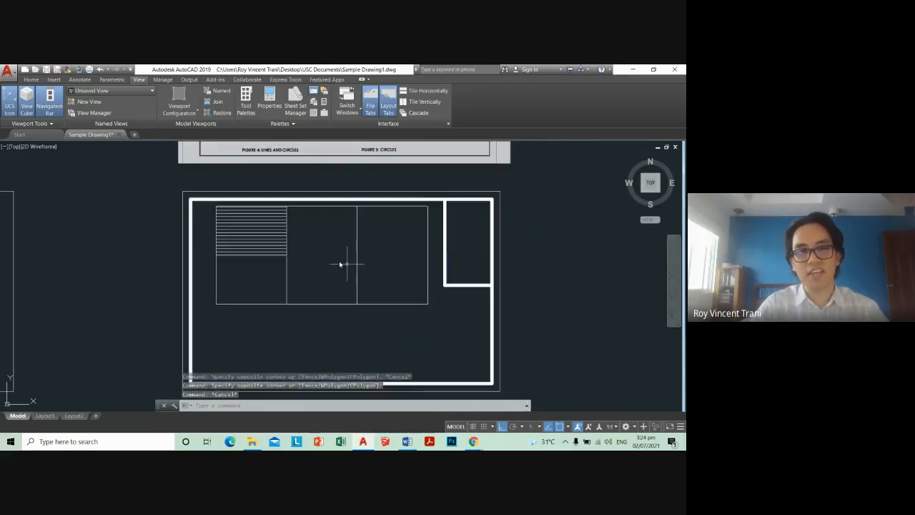
scroll(190, 208, "up", 4)
scroll(508, 287, "down", 4)
scroll(507, 286, "up", 4)
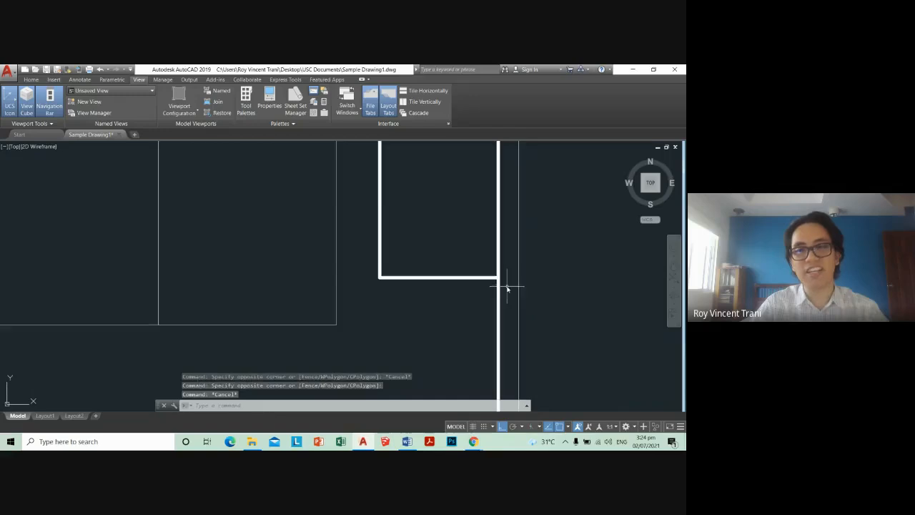
left_click(474, 279)
scroll(473, 279, "down", 4)
middle_click_drag(347, 272, 374, 270)
scroll(229, 202, "up", 4)
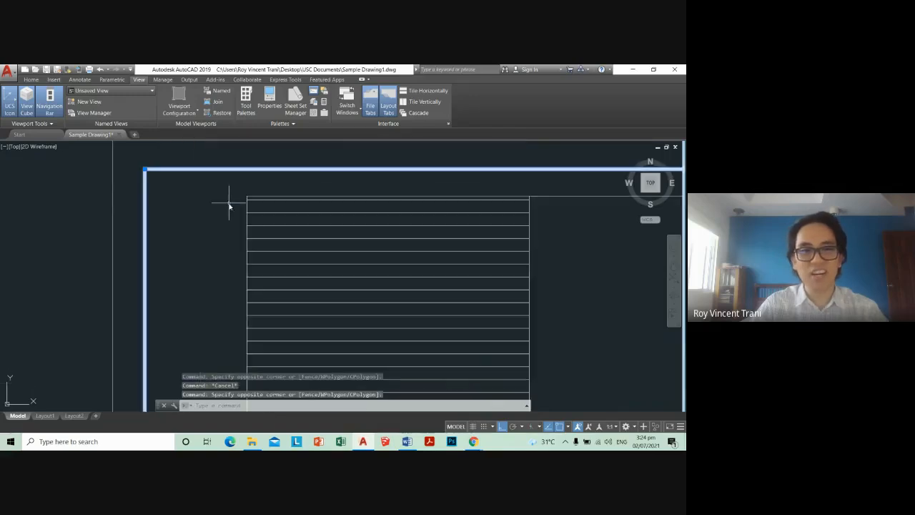
scroll(436, 264, "down", 4)
scroll(437, 264, "up", 3)
scroll(443, 239, "down", 4)
key("Escape")
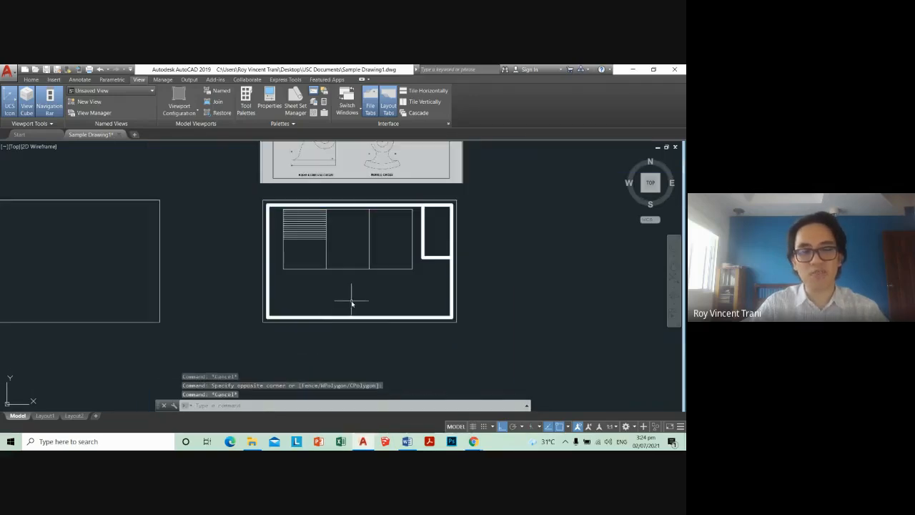
Step: Open Layout1 and stretch its viewport outward at the left edge and lower-right corner toward the printable-area margin
left_click(44, 415)
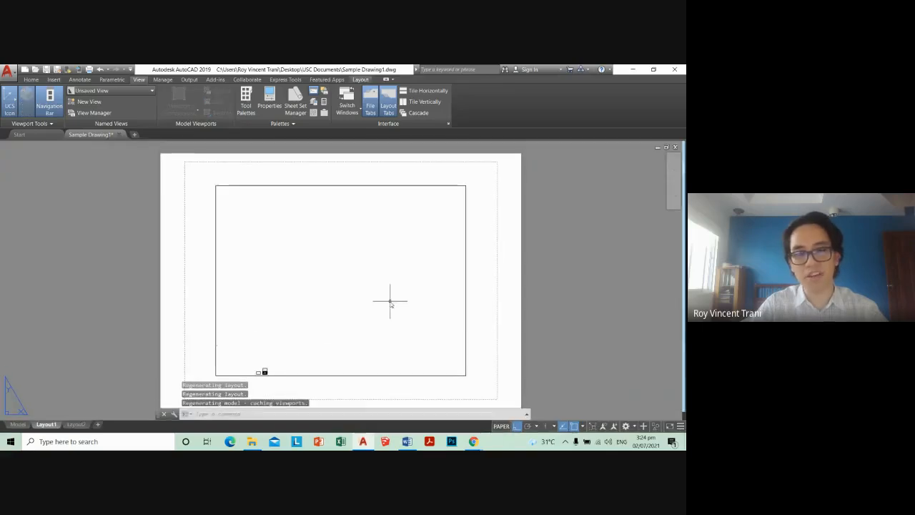
middle_click_drag(486, 320, 453, 266)
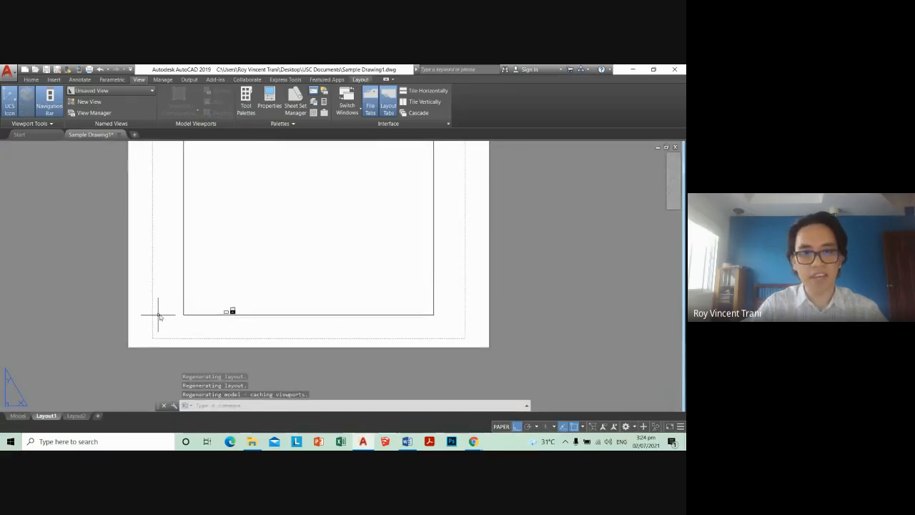
scroll(266, 293, "down", 4)
scroll(241, 276, "up", 4)
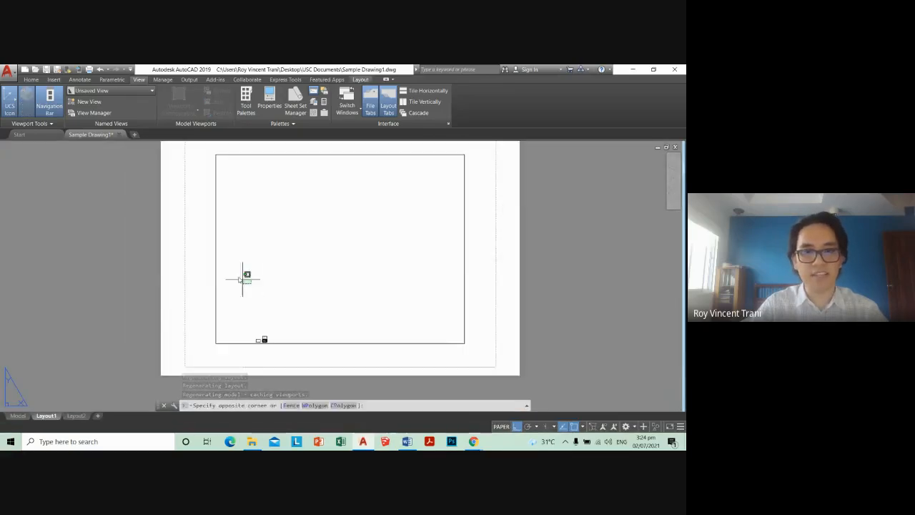
left_click(205, 251)
left_click(216, 344)
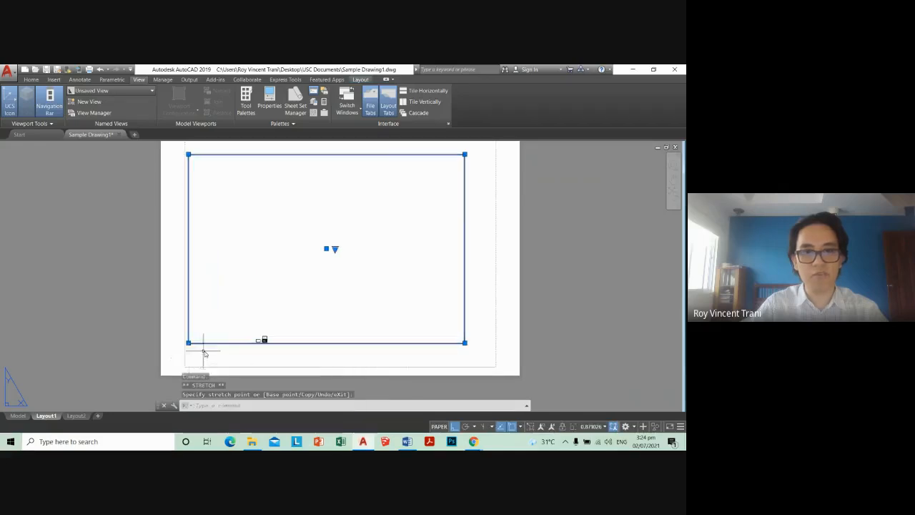
scroll(202, 348, "down", 4)
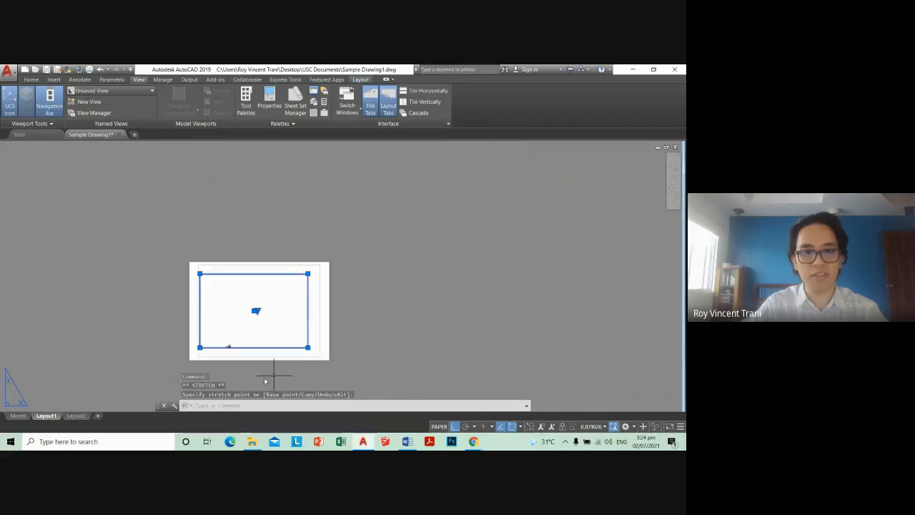
left_click(455, 427)
scroll(314, 358, "up", 3)
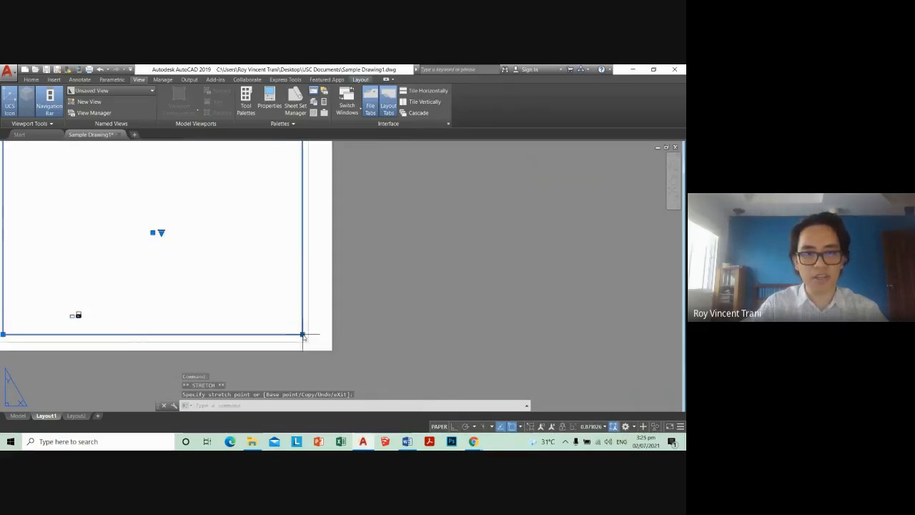
scroll(306, 330, "down", 2)
key("Escape")
Step: Activate the layout viewport and bring the drawn sheet with the lined box into view inside it
left_click(231, 300)
double_click(183, 309)
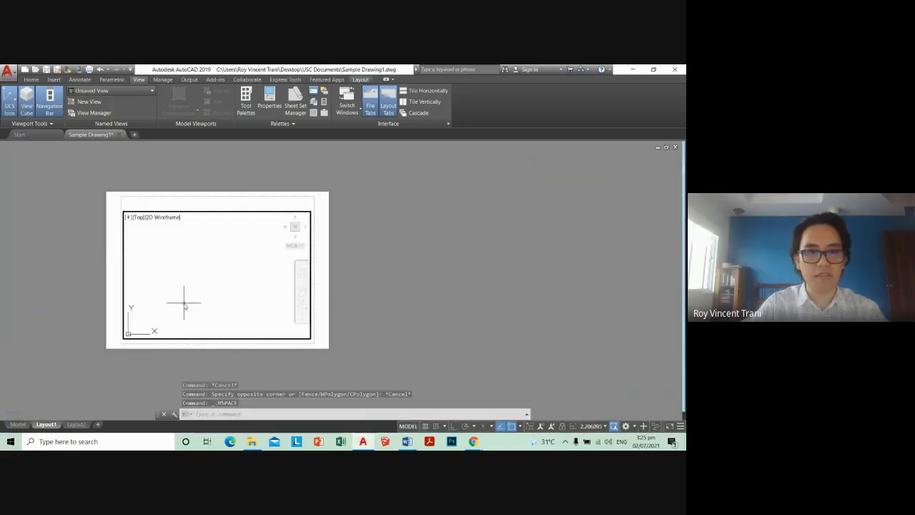
scroll(188, 314, "down", 10)
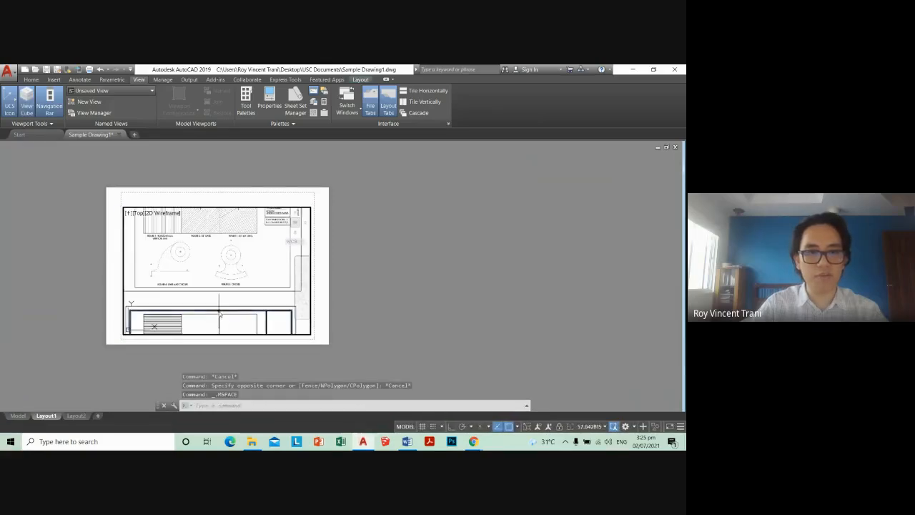
scroll(220, 312, "up", 3)
scroll(231, 252, "up", 2)
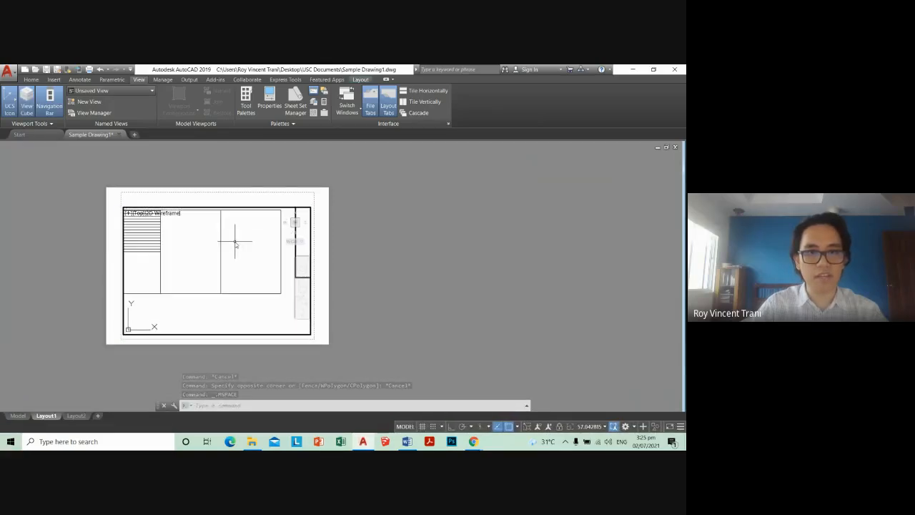
scroll(235, 244, "down", 1)
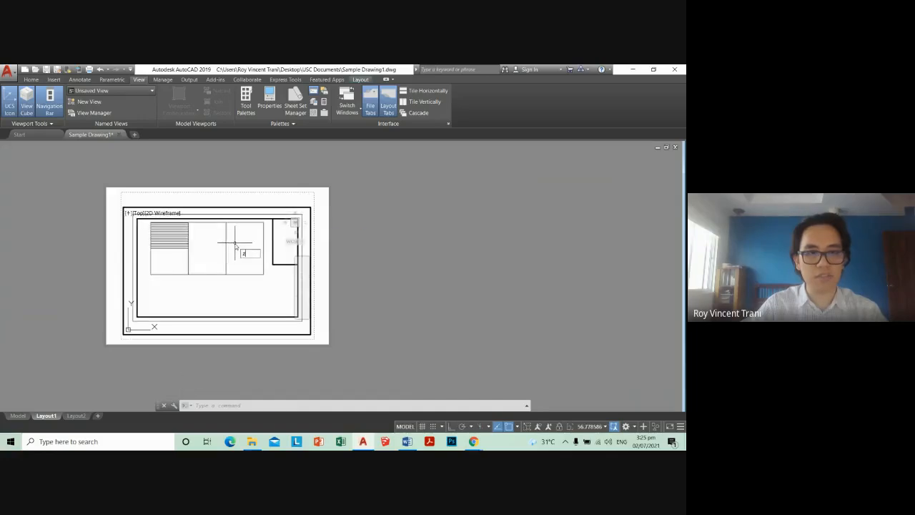
key("Return")
left_click(133, 213)
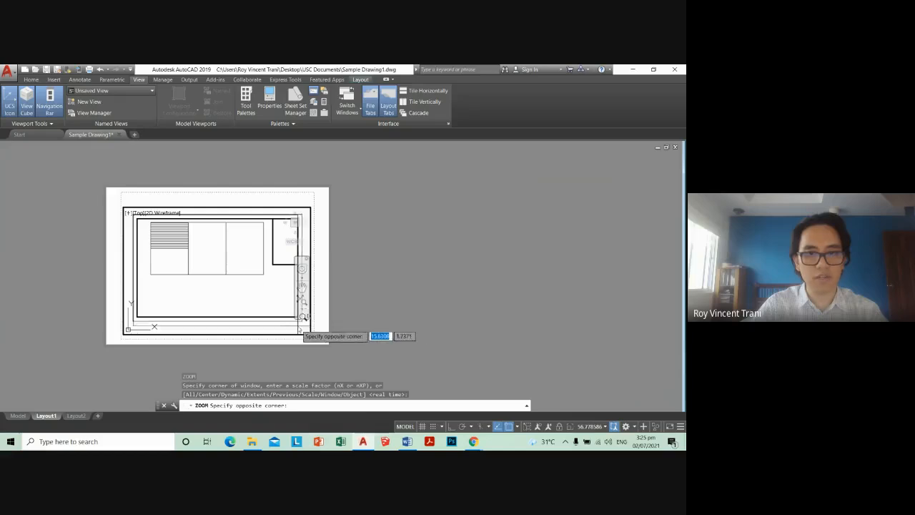
scroll(298, 326, "up", 5)
key("Escape")
scroll(218, 266, "down", 4)
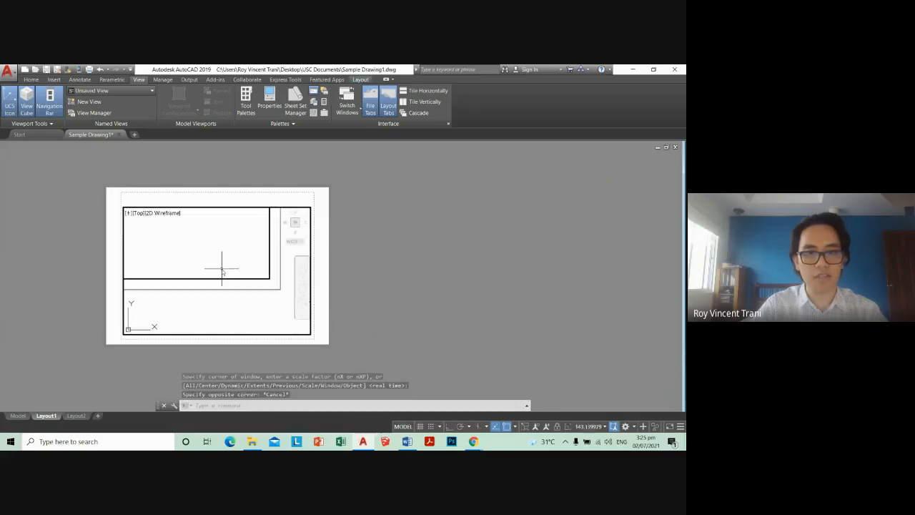
Step: Fit the viewport's view to the sheet's outer outline with a Zoom window, and return to paper space
middle_click_drag(218, 266, 233, 280)
type("z")
key("Return")
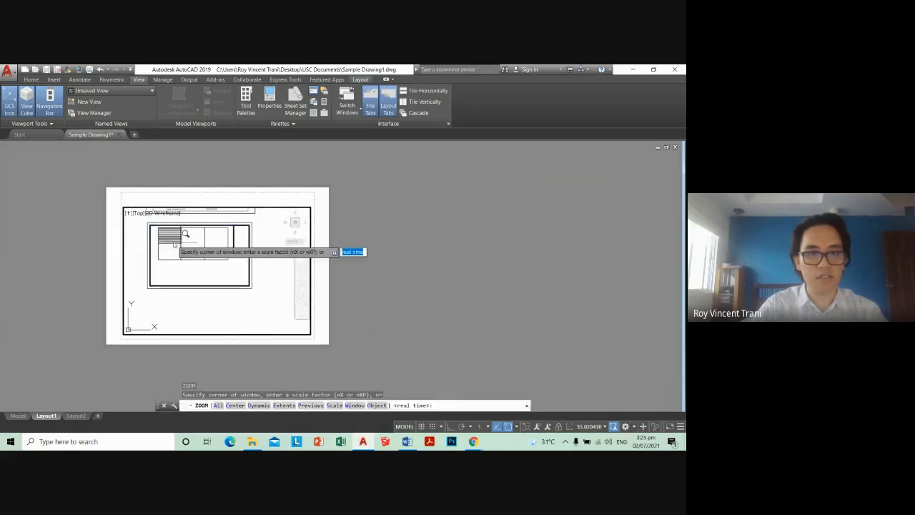
left_click(252, 289)
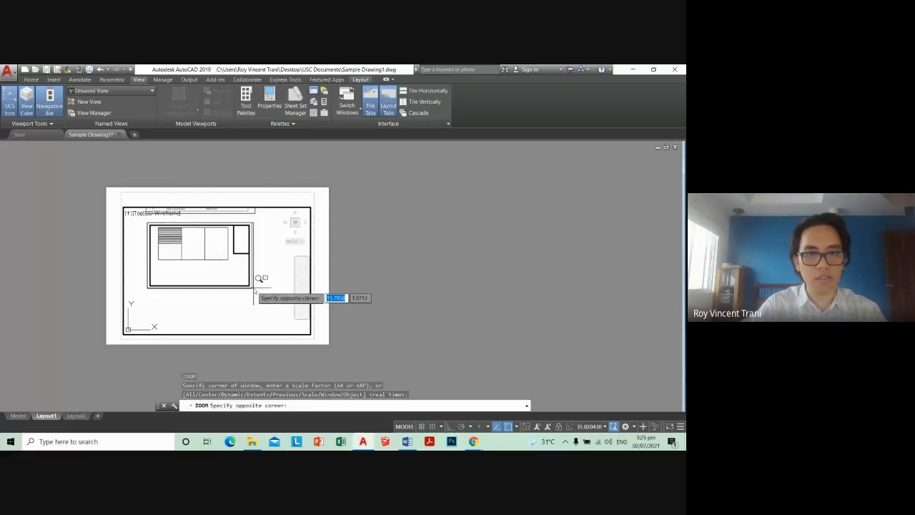
left_click(253, 289)
key("Escape")
double_click(366, 317)
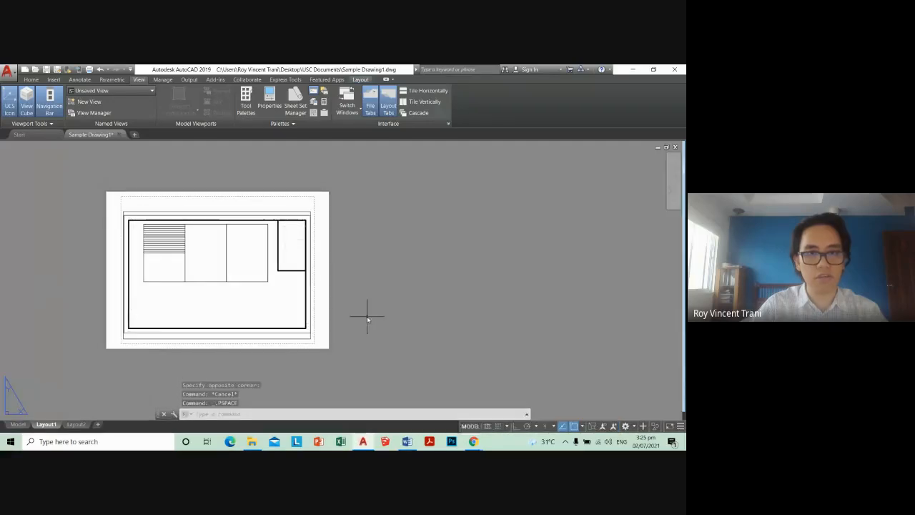
Step: Select the Layout1 viewport and stretch its upper edge a little further up toward the printable-area margin
scroll(175, 243, "up", 4)
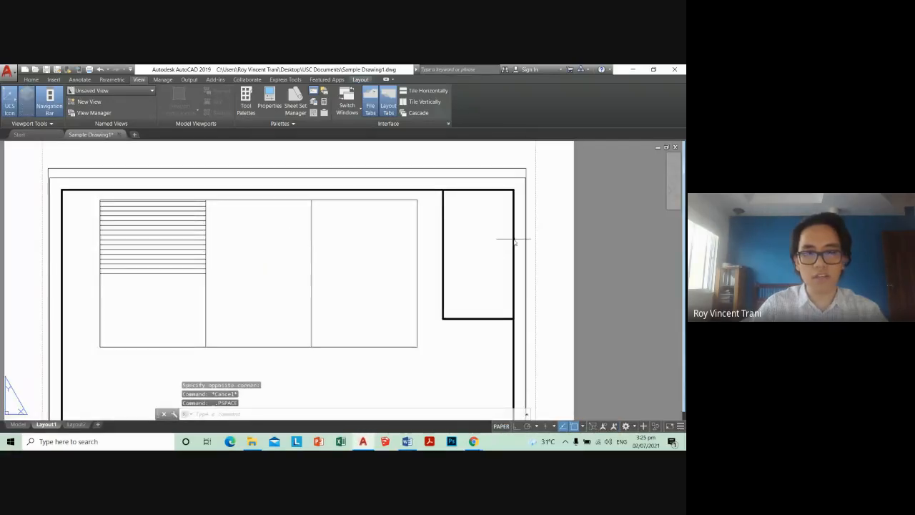
middle_click_drag(502, 270, 472, 235)
scroll(464, 284, "down", 2)
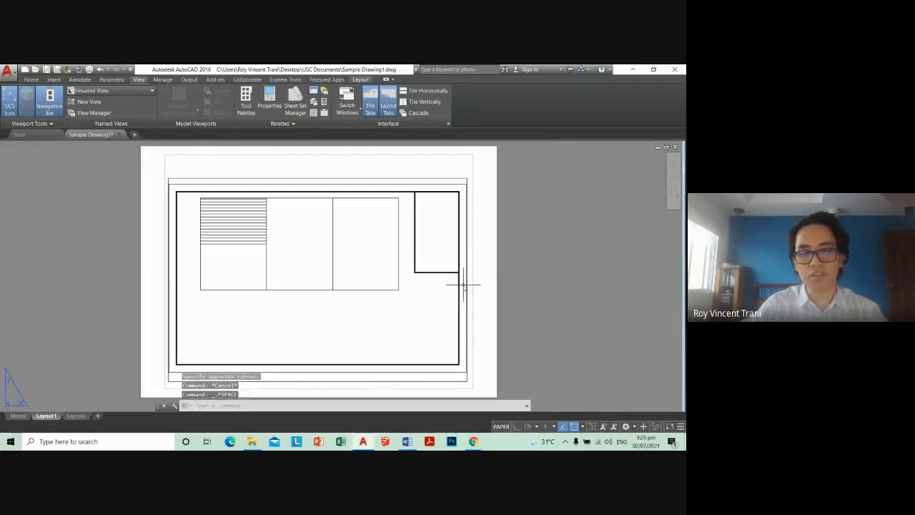
left_click(183, 171)
left_click(175, 179)
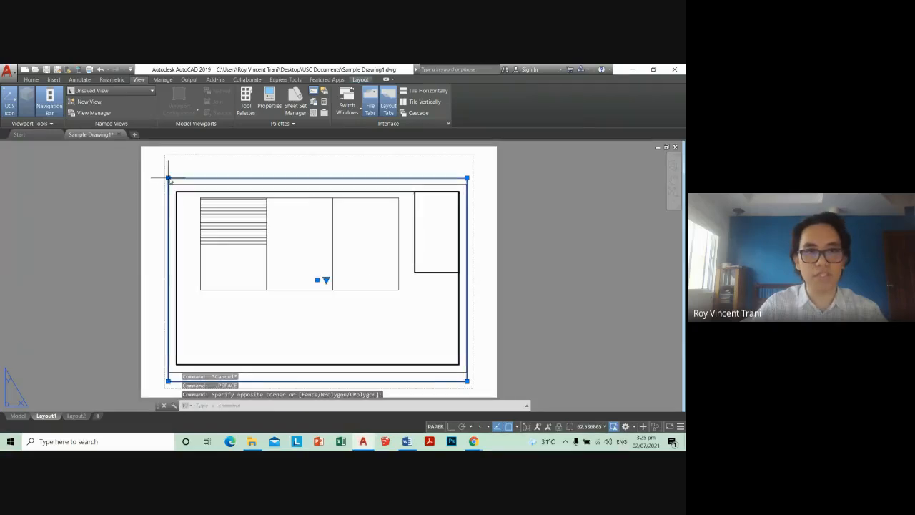
left_click(168, 178)
left_click(164, 168)
key("Escape")
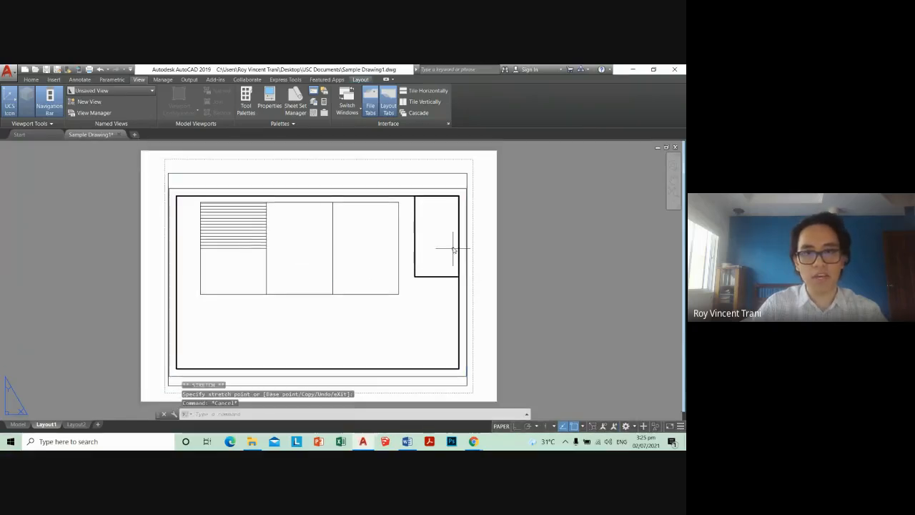
Step: Compare the border and title block line thickness on Layout1 with their display in model space at several magnifications
scroll(453, 277, "up", 2)
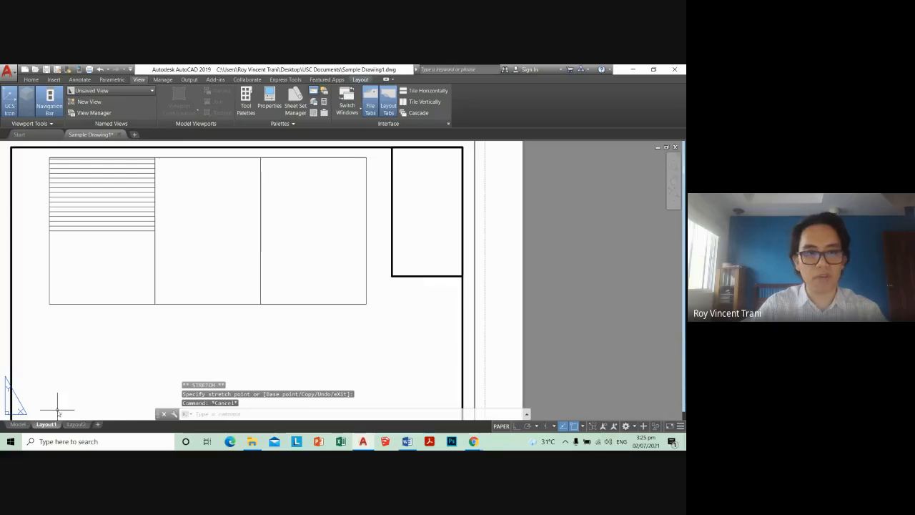
left_click(17, 424)
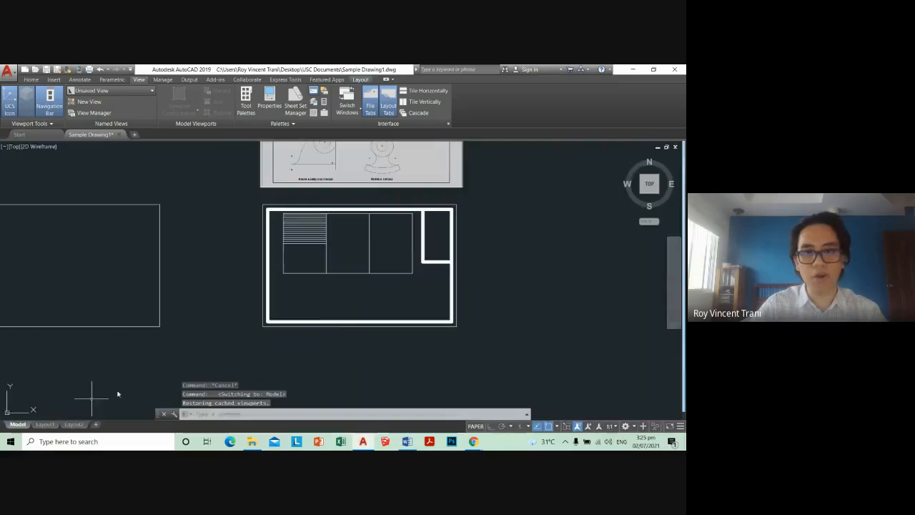
scroll(457, 274, "up", 4)
scroll(458, 276, "down", 3)
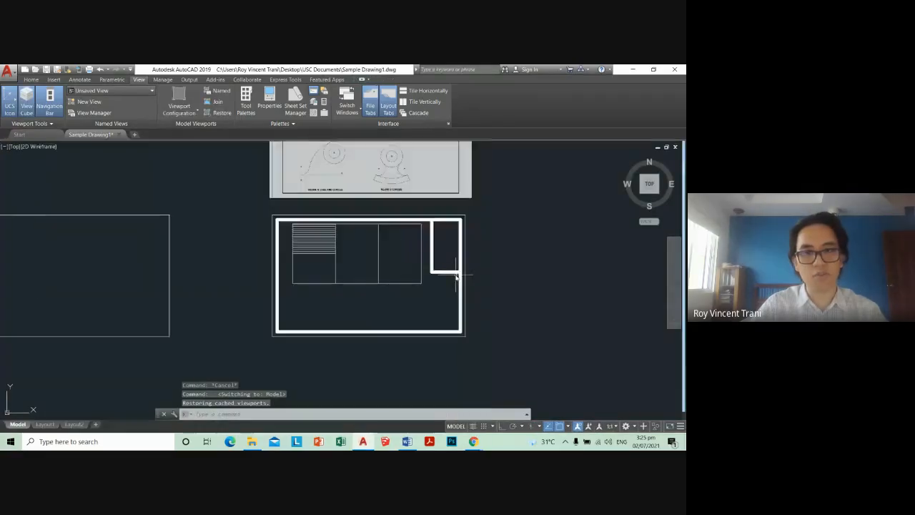
scroll(458, 272, "up", 3)
scroll(463, 277, "up", 5)
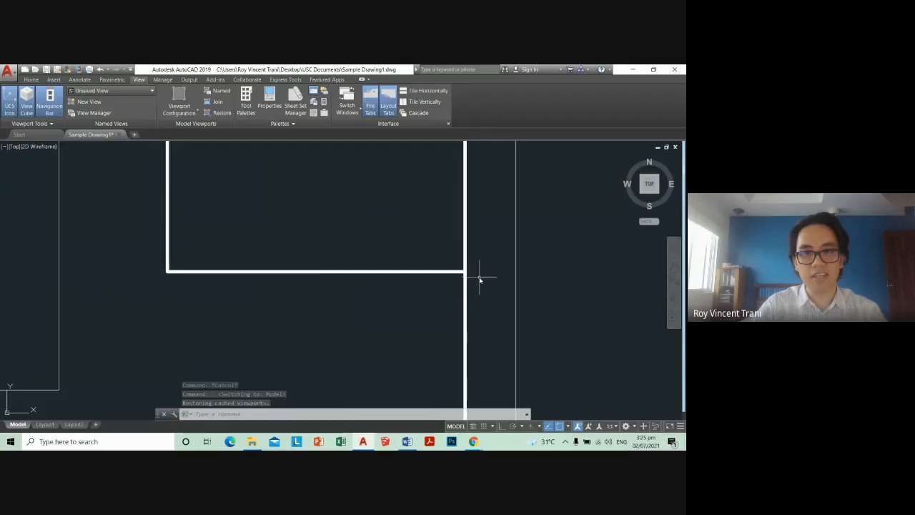
left_click(477, 277)
scroll(422, 259, "down", 5)
key("Escape")
scroll(364, 296, "down", 4)
scroll(184, 250, "up", 4)
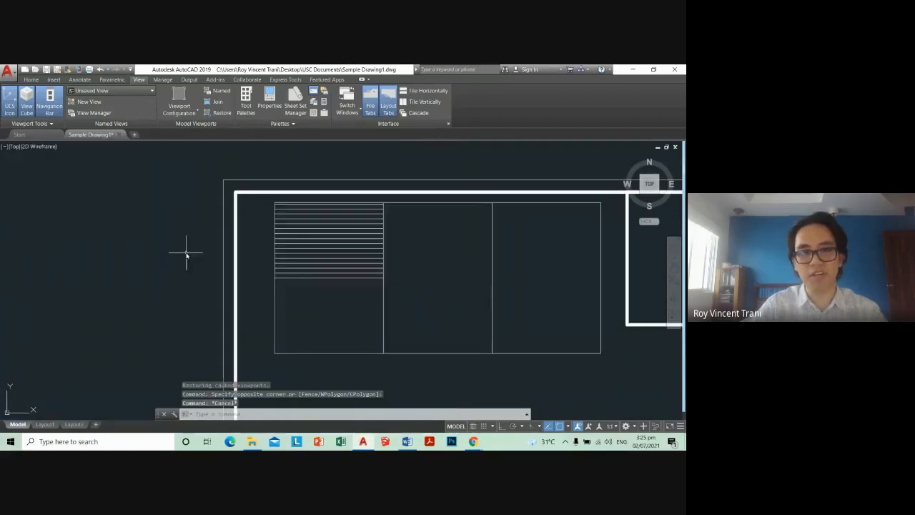
scroll(258, 206, "up", 4)
scroll(326, 241, "down", 4)
scroll(429, 272, "up", 5)
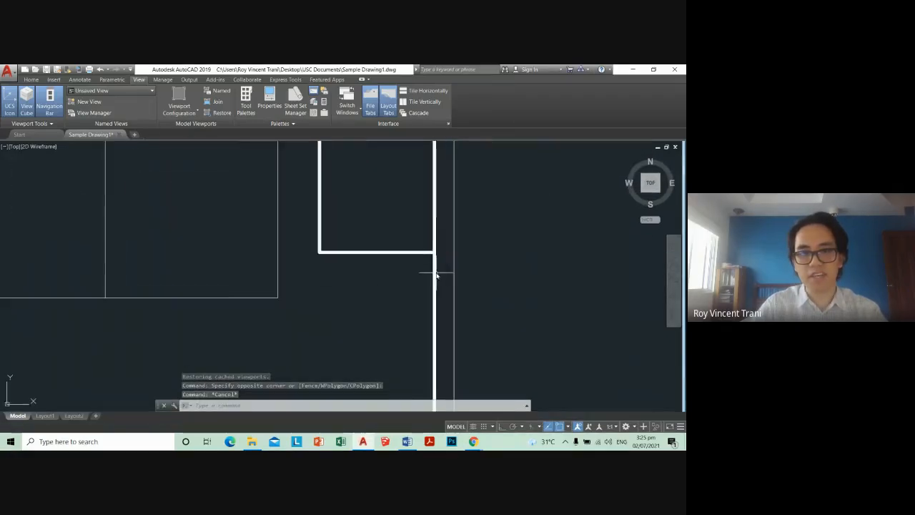
scroll(346, 291, "down", 5)
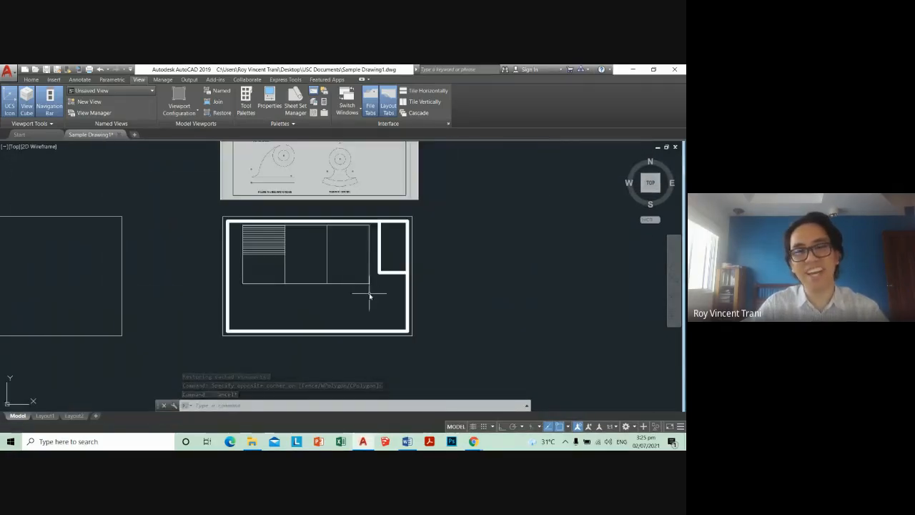
Step: Check the lineweight assigned to the border and title block against the available lineweights
scroll(395, 278, "up", 5)
left_click(411, 281)
left_click(395, 259)
left_click(423, 287)
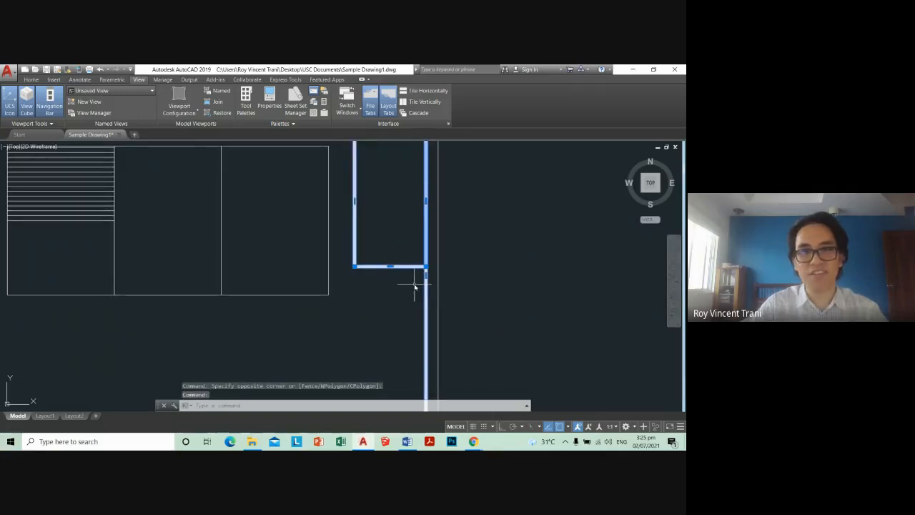
left_click(31, 79)
left_click(529, 102)
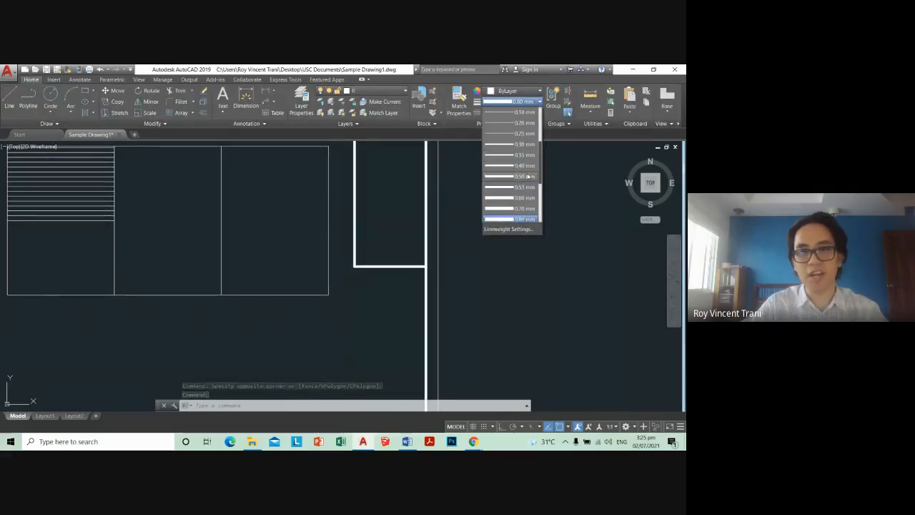
left_click(521, 176)
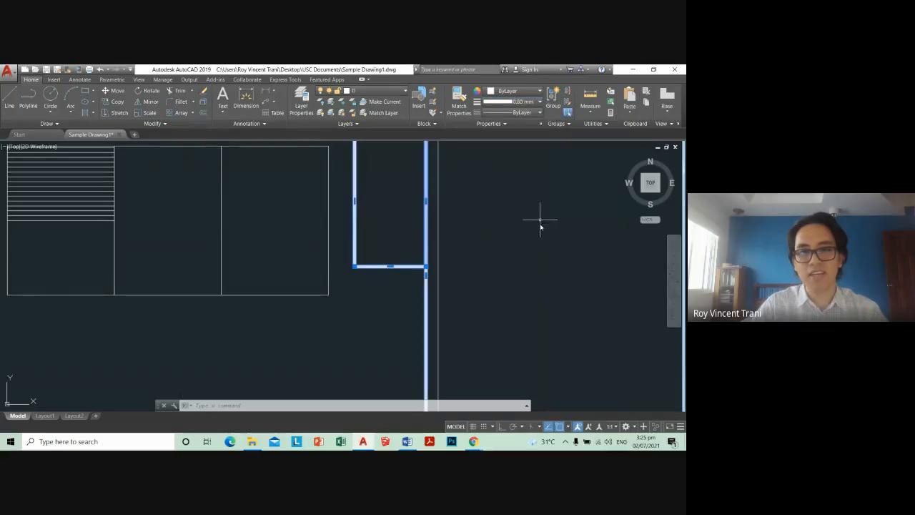
key("Escape")
scroll(529, 239, "down", 3)
scroll(337, 237, "up", 3)
scroll(372, 241, "down", 4)
scroll(165, 241, "up", 3)
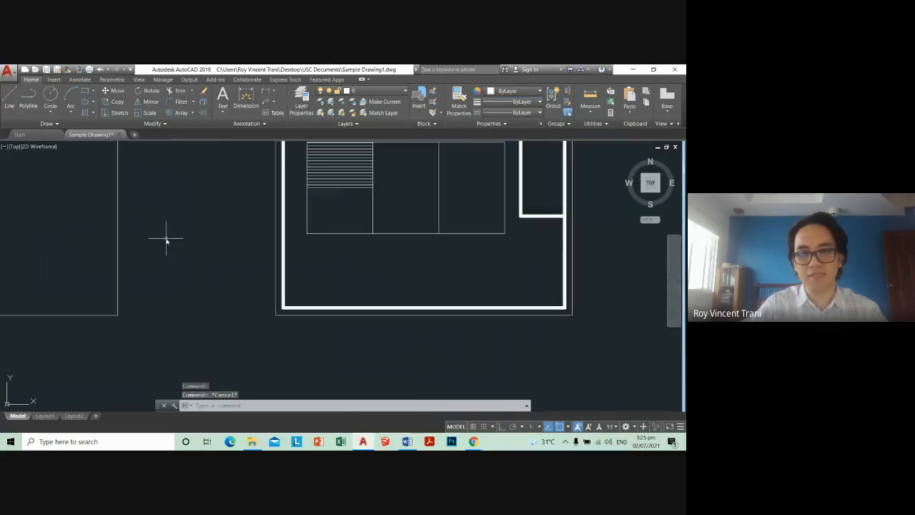
Step: Turn off the lineweight display in the Lineweight Settings
scroll(405, 253, "down", 2)
middle_click_drag(470, 242, 398, 264)
right_click(480, 243)
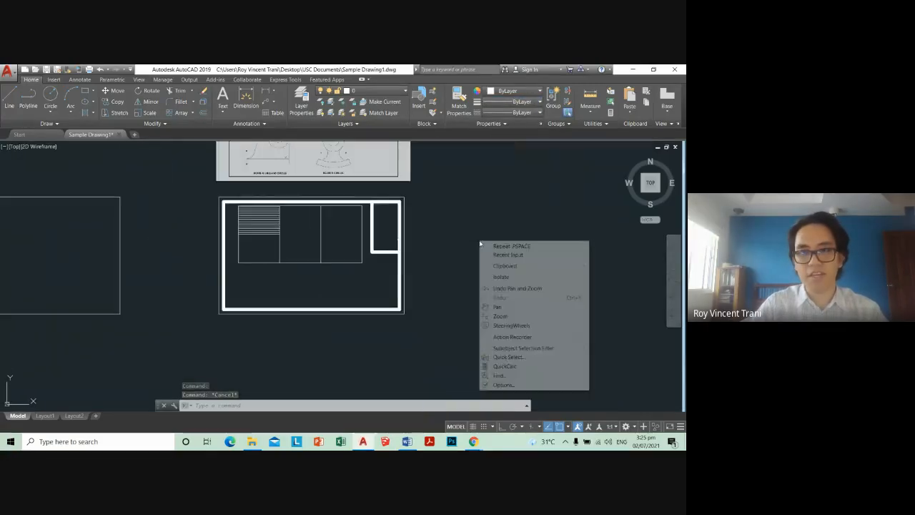
left_click(435, 258)
type("dim")
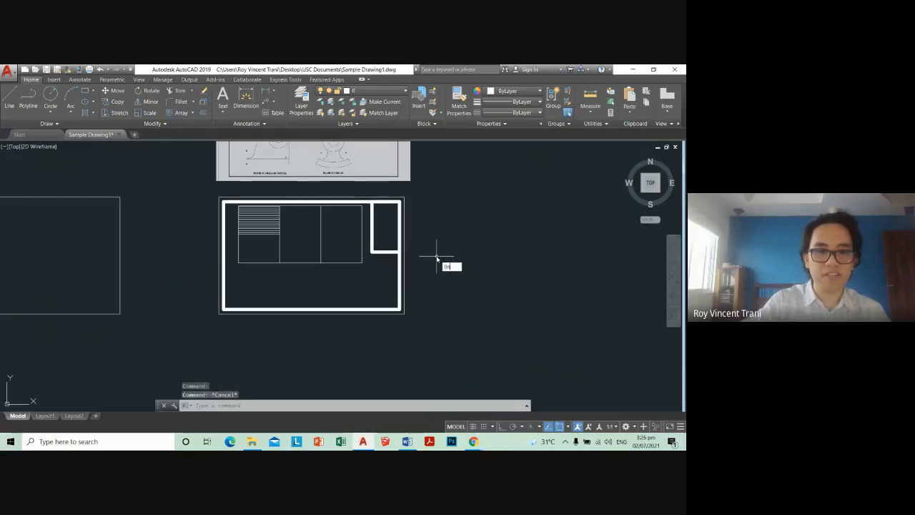
left_click(475, 294)
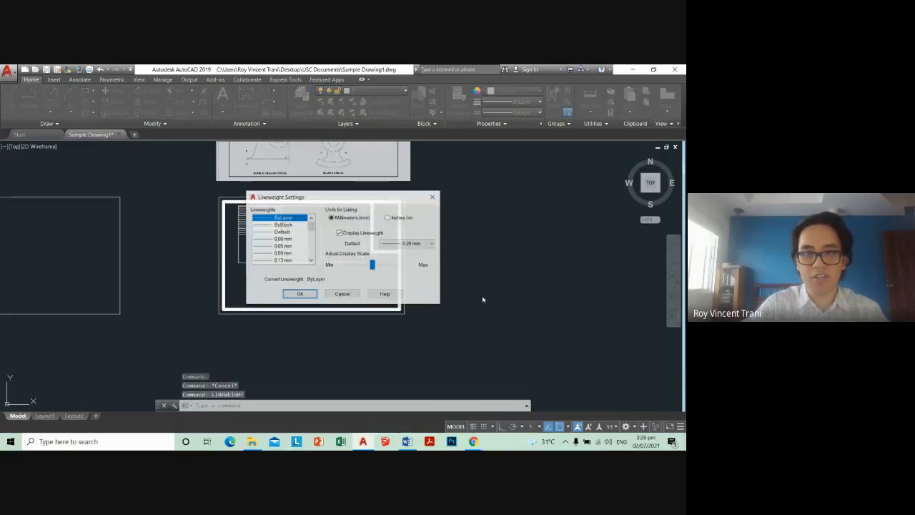
left_click(341, 233)
left_click(301, 293)
Step: Set the object colour of the inner border and the title block to red
scroll(383, 254, "up", 6)
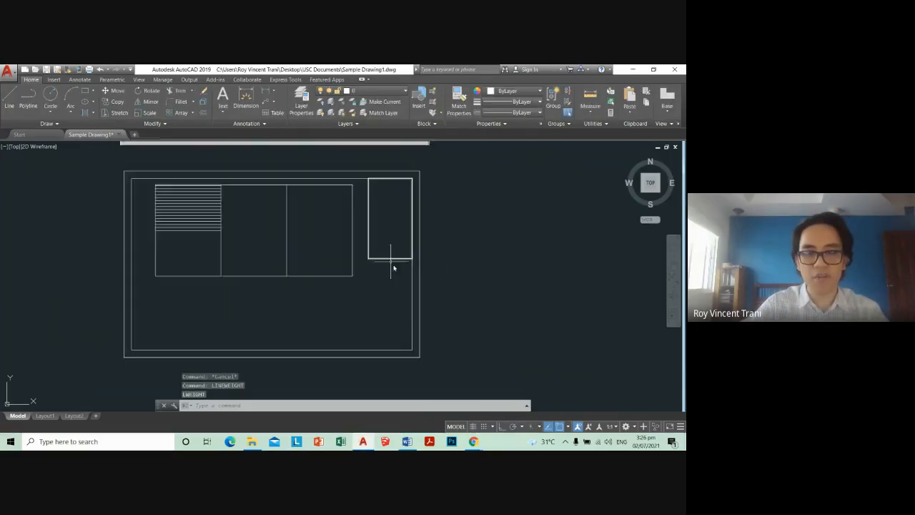
left_click(416, 304)
left_click(372, 279)
scroll(367, 296, "down", 6)
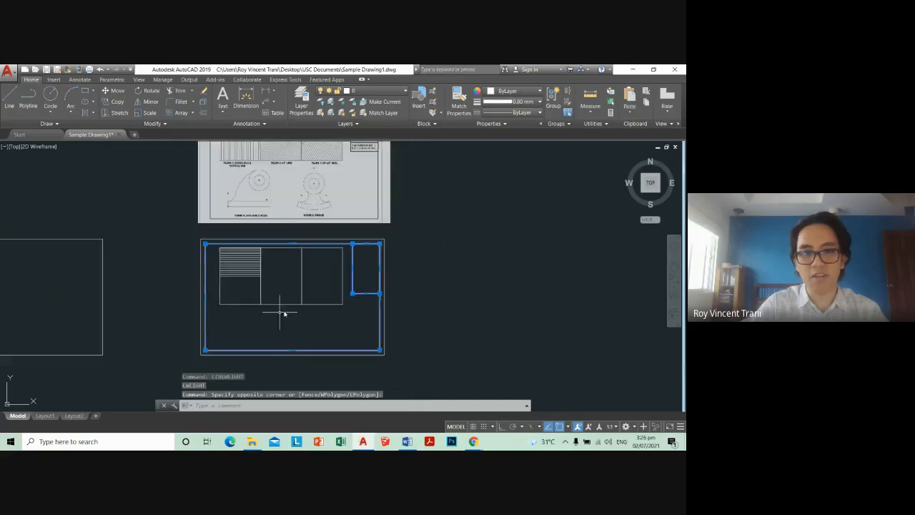
middle_click_drag(280, 312, 298, 308)
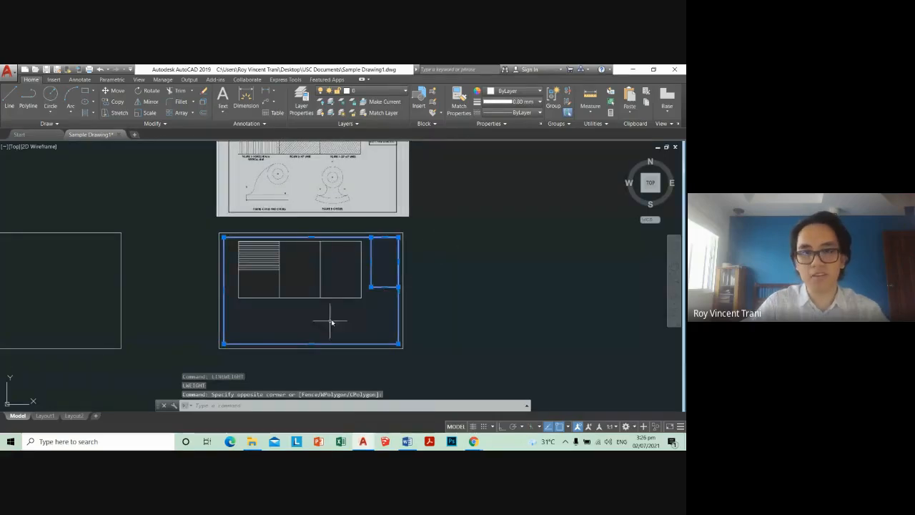
left_click(520, 91)
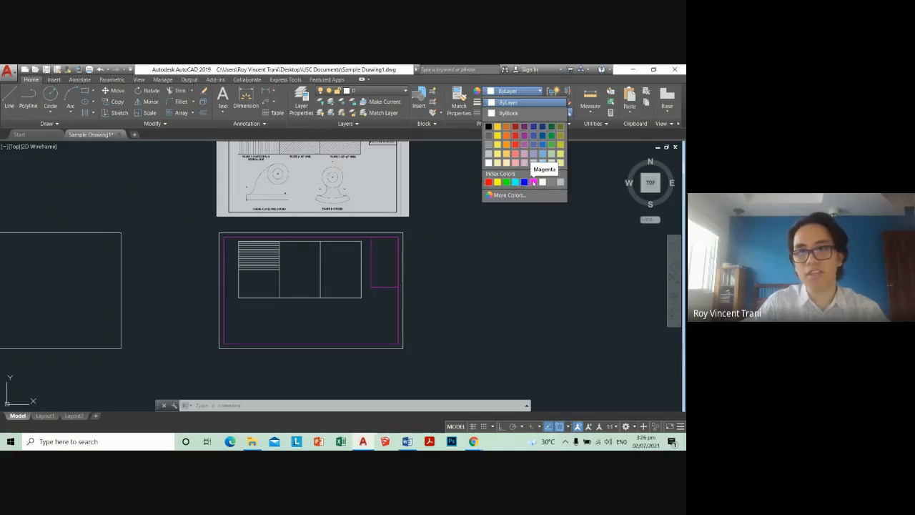
left_click(488, 181)
left_click(443, 255)
key("Escape")
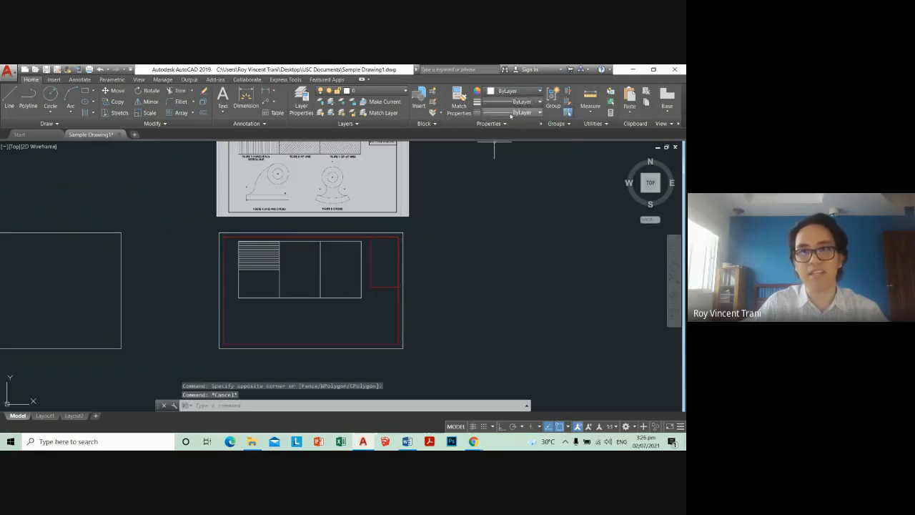
left_click(517, 94)
left_click(462, 182)
scroll(384, 282, "up", 4)
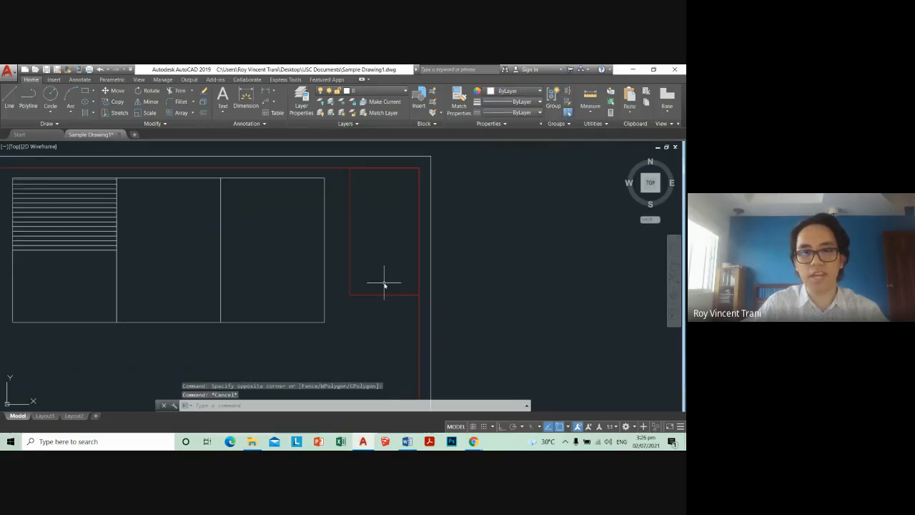
left_click(389, 284)
scroll(391, 281, "down", 4)
key("Escape")
scroll(401, 278, "up", 4)
left_click(408, 295)
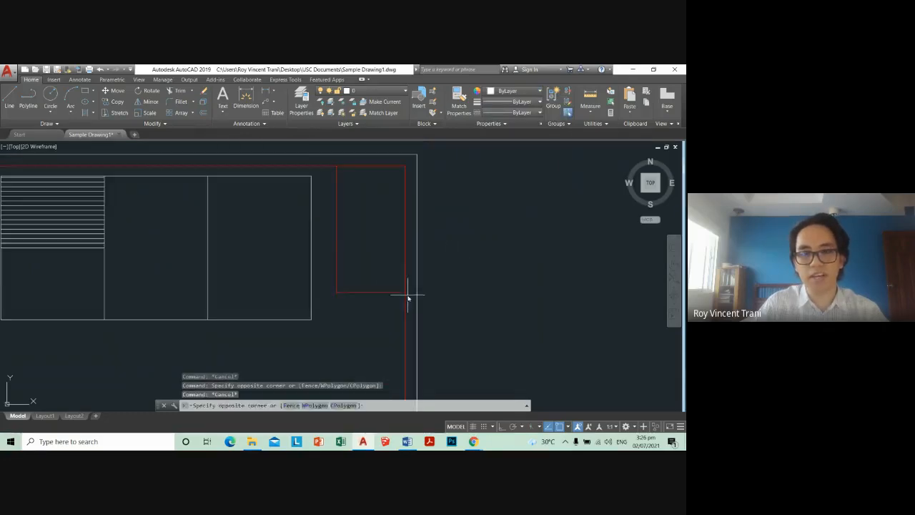
left_click(396, 277)
left_click(510, 91)
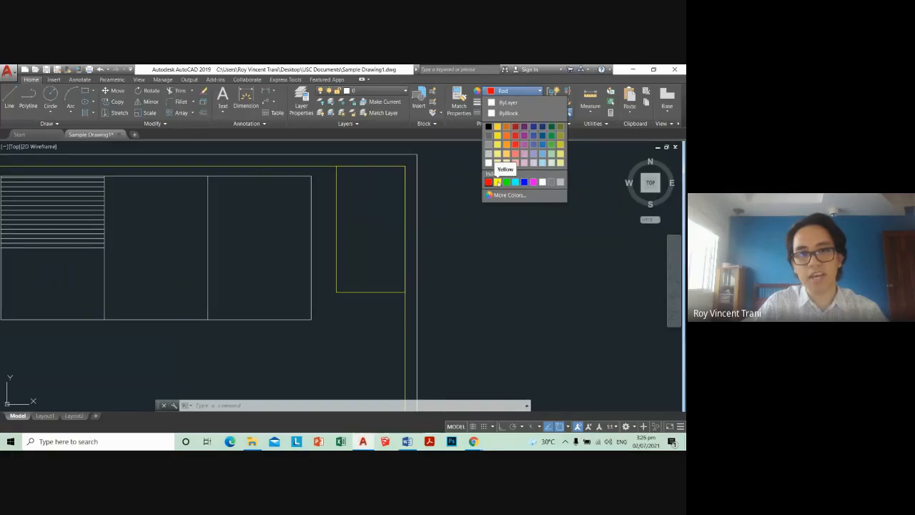
key("Escape")
key("Escape")
scroll(353, 236, "down", 2)
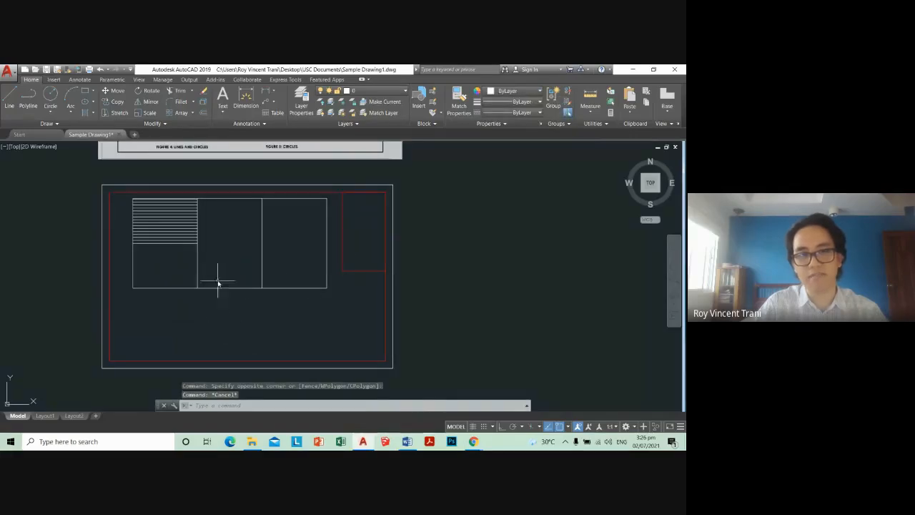
Step: Set the lineweight of the three boxes' outer edges and dividers to 0.60 mm
middle_click_drag(218, 282, 248, 273)
left_click(314, 294)
left_click(277, 266)
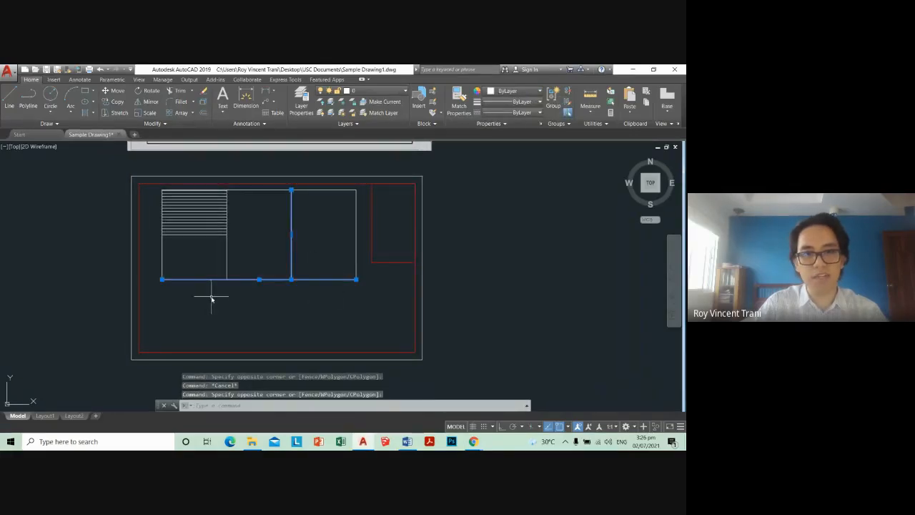
left_click(200, 295)
left_click(153, 268)
left_click(242, 261)
left_click(206, 251)
left_click(356, 279)
scroll(340, 204, "up", 2)
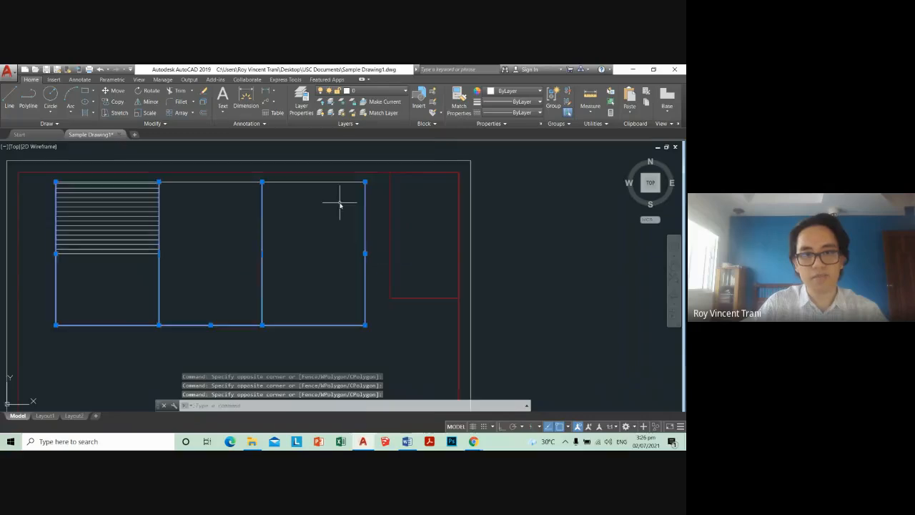
scroll(339, 204, "up", 2)
left_click(517, 91)
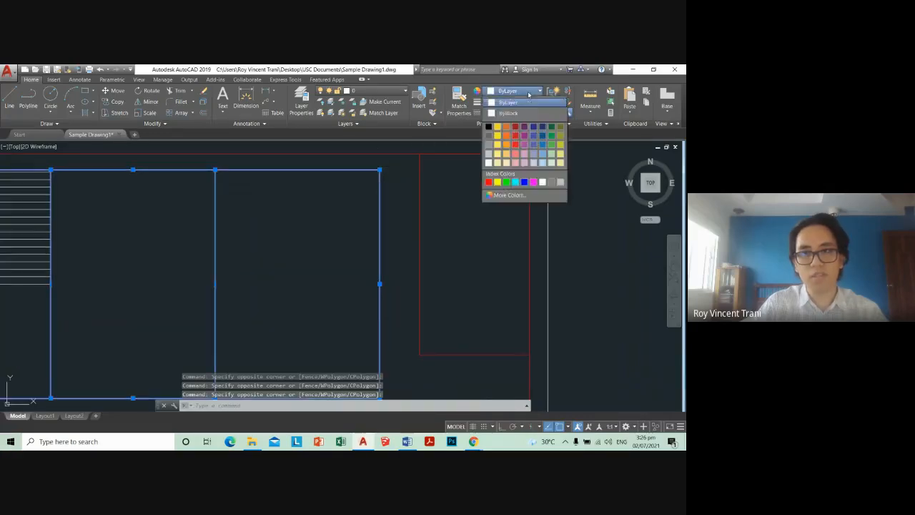
left_click(526, 101)
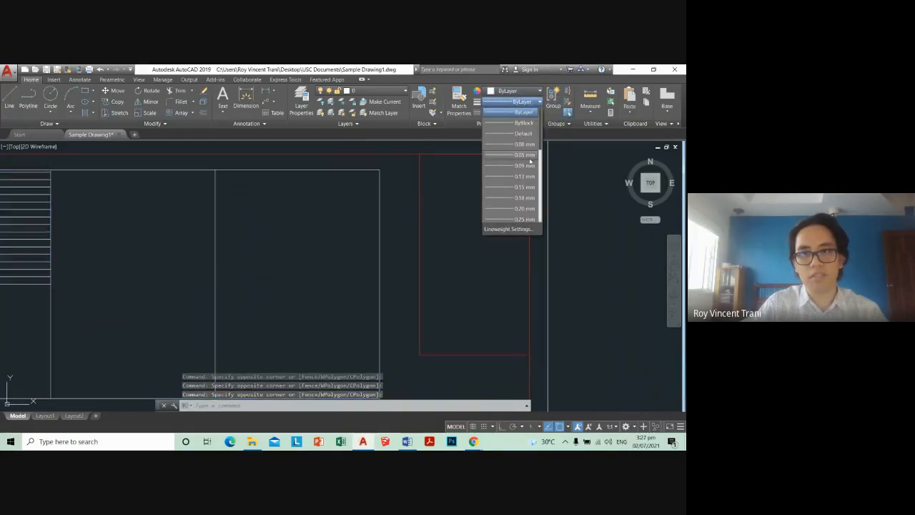
scroll(525, 197, "down", 3)
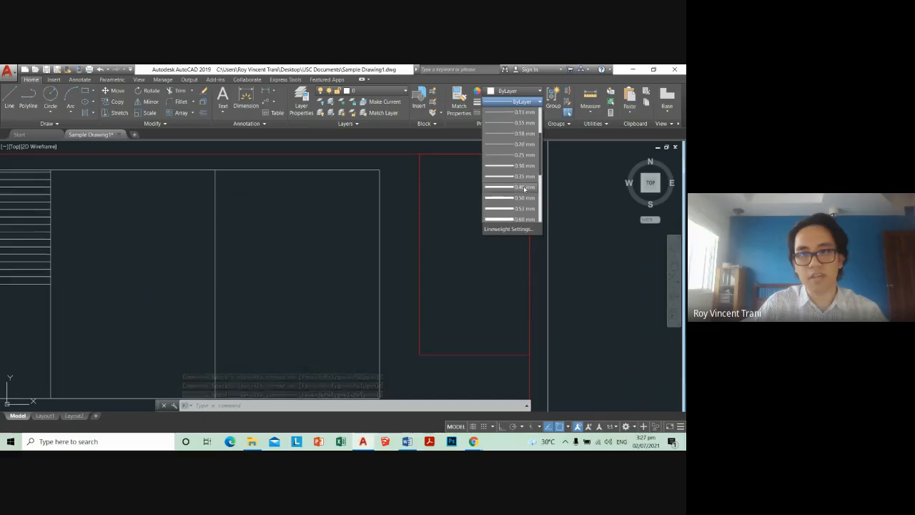
left_click(524, 192)
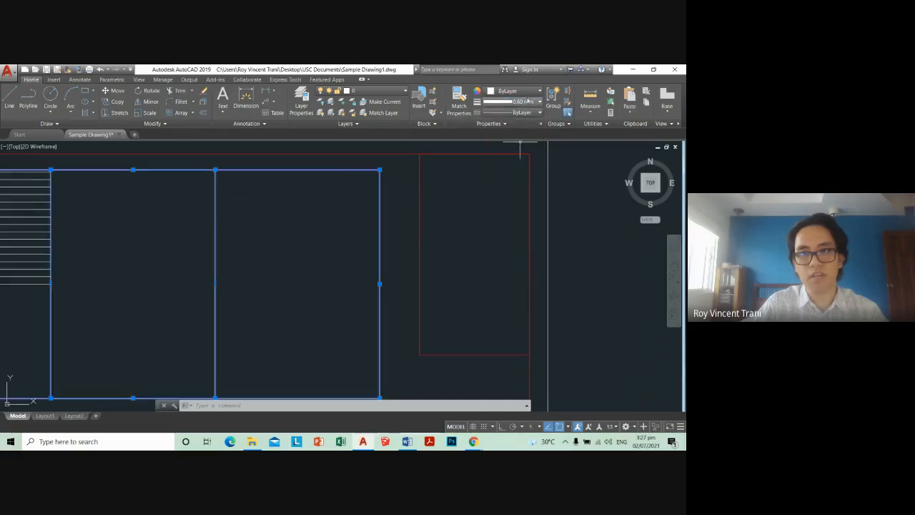
Step: Set the object colour of the three boxes' edges and dividers to yellow
left_click(517, 91)
left_click(501, 183)
key("Escape")
scroll(400, 261, "down", 3)
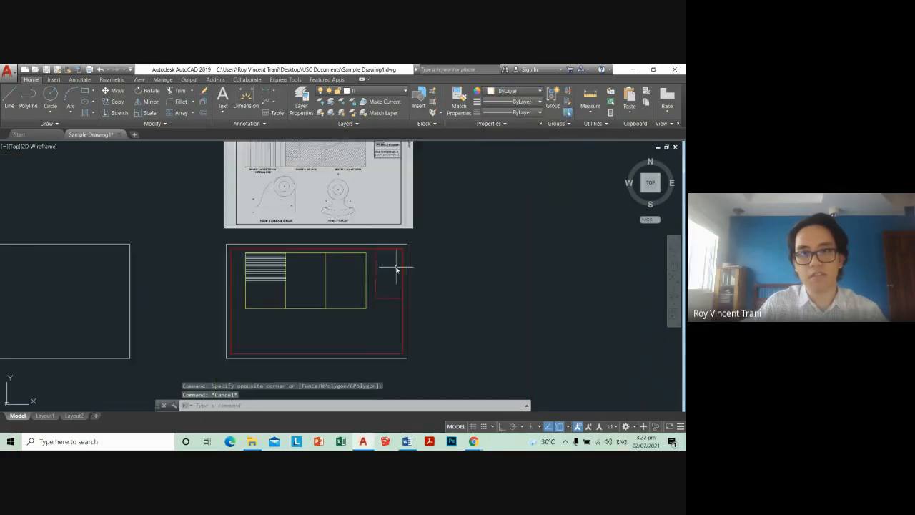
scroll(398, 266, "up", 2)
middle_click_drag(365, 263, 389, 250)
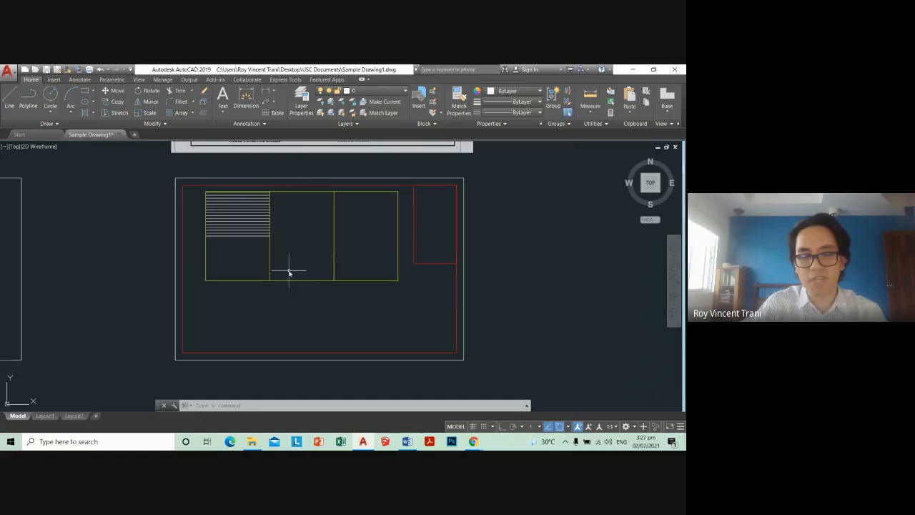
scroll(289, 272, "up", 2)
scroll(258, 239, "down", 4)
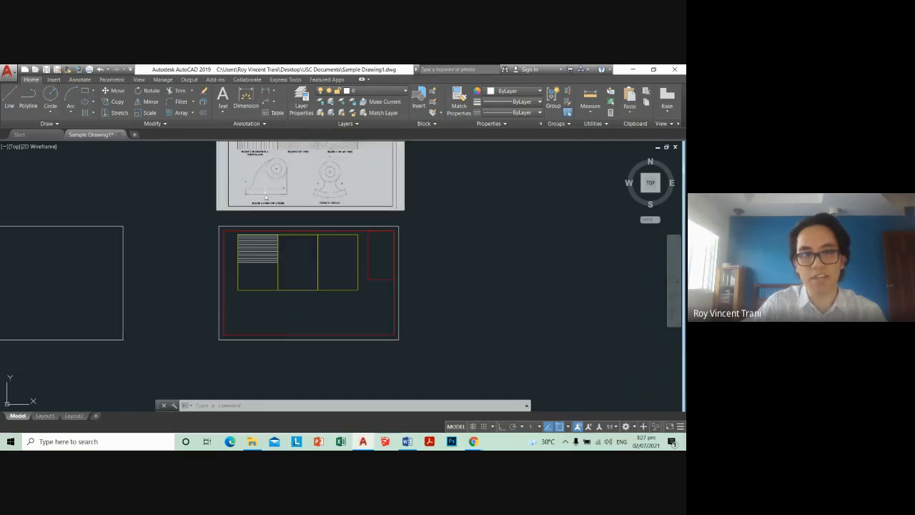
middle_click_drag(265, 246, 264, 281)
scroll(264, 158, "up", 4)
scroll(279, 156, "down", 4)
scroll(272, 301, "up", 4)
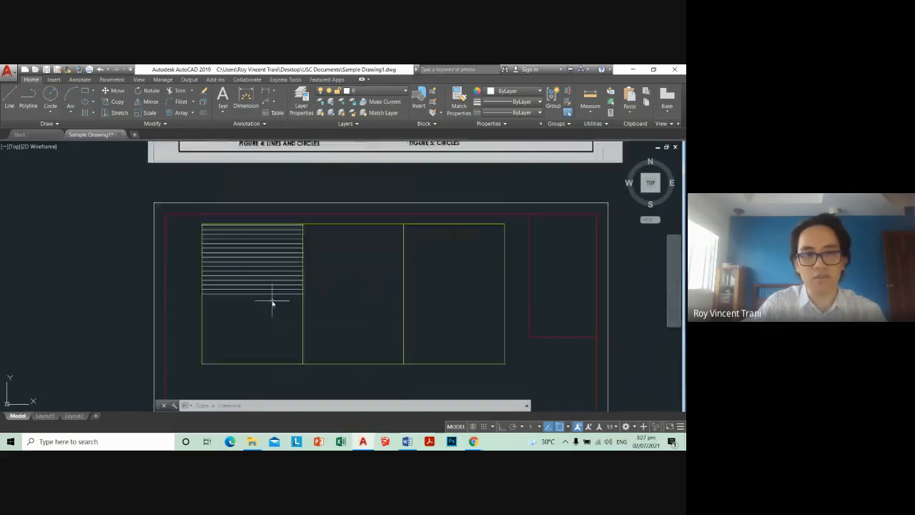
scroll(271, 300, "up", 4)
left_click(266, 293)
key("Escape")
scroll(259, 292, "down", 4)
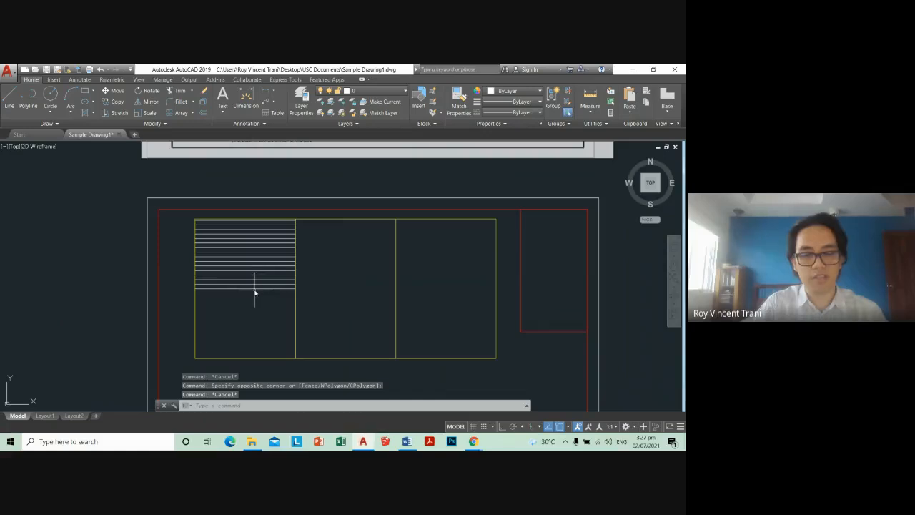
type("pl")
key("Return")
key("Escape")
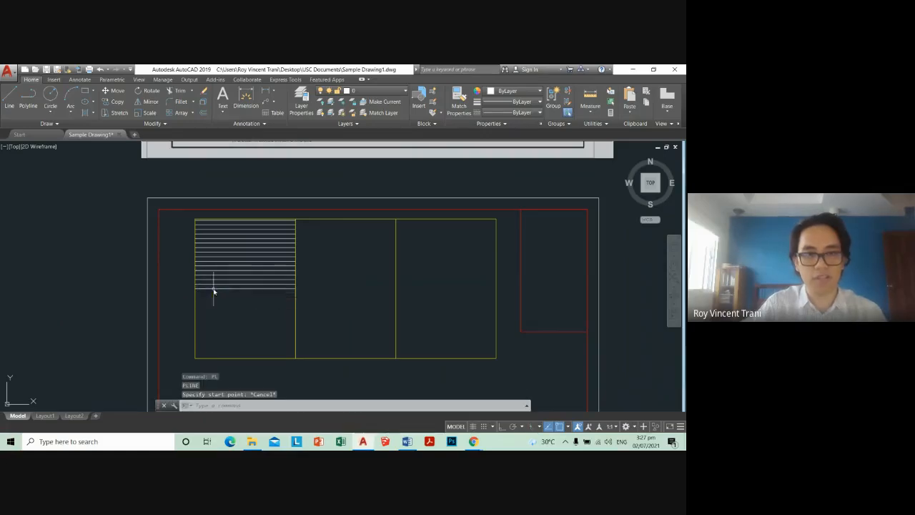
Step: Match the properties of the yellow box divider onto the lowest horizontal line in the first box
type("ma")
key("Return")
left_click(293, 300)
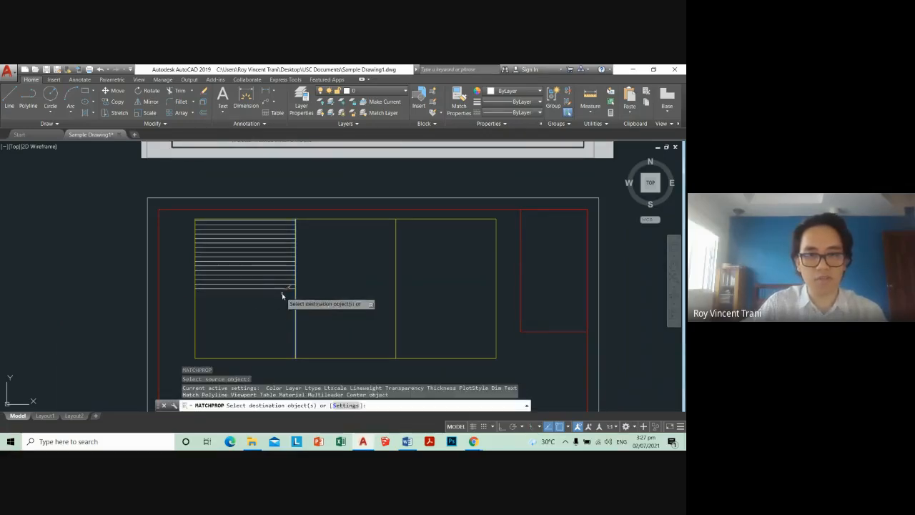
scroll(280, 293, "up", 3)
left_click(272, 286)
key("Escape")
scroll(327, 303, "down", 5)
scroll(311, 302, "up", 3)
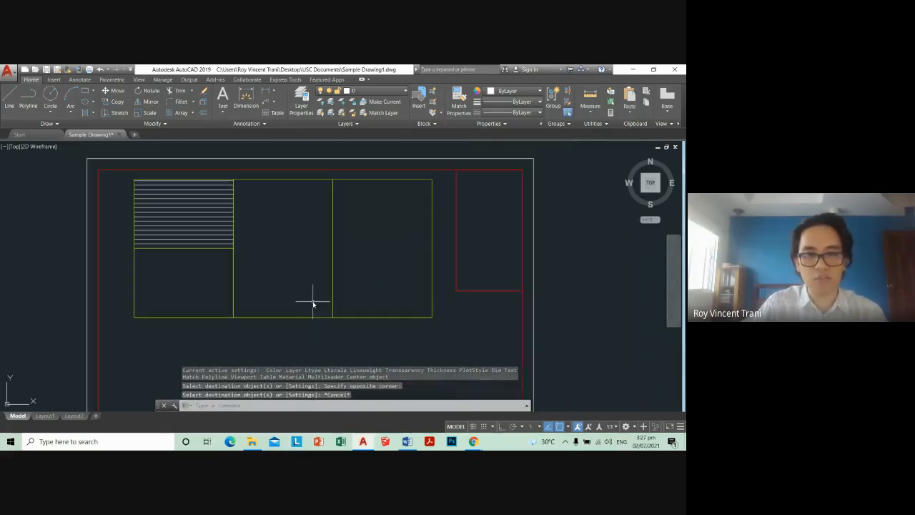
Step: Set the lineweight of the white horizontal lines in the first box's upper half to 0.20 mm
middle_click_drag(341, 300, 326, 262)
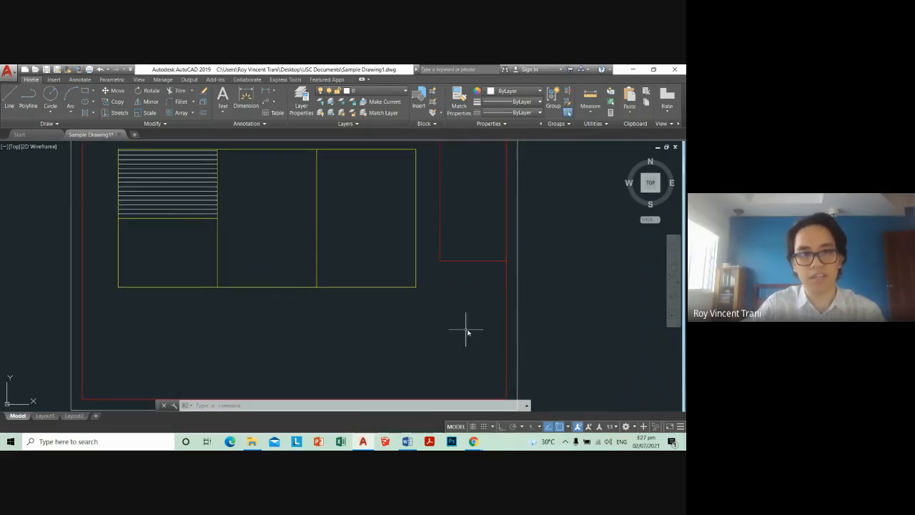
left_click(195, 214)
scroll(200, 231, "up", 5)
scroll(190, 211, "down", 4)
scroll(188, 182, "up", 2)
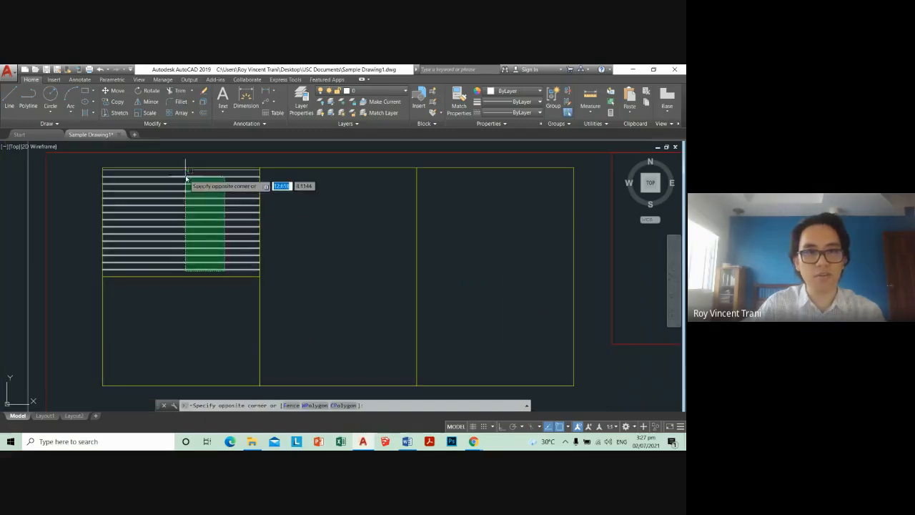
left_click(186, 178)
scroll(221, 173, "up", 2)
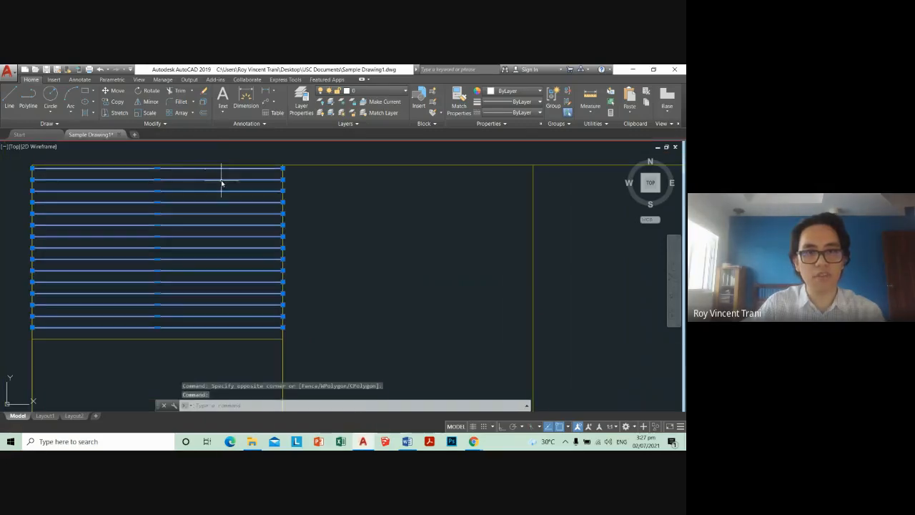
scroll(221, 179, "down", 4)
left_click(525, 91)
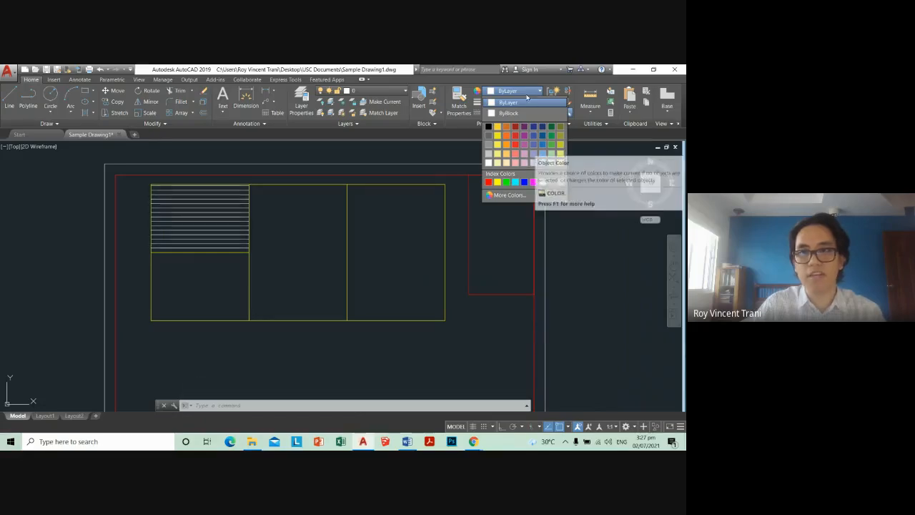
left_click(530, 103)
left_click(530, 112)
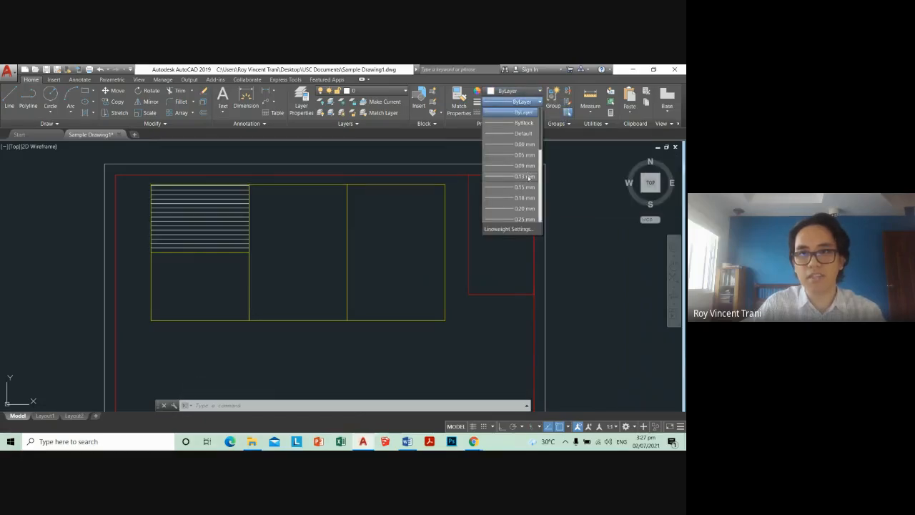
scroll(530, 195, "down", 1)
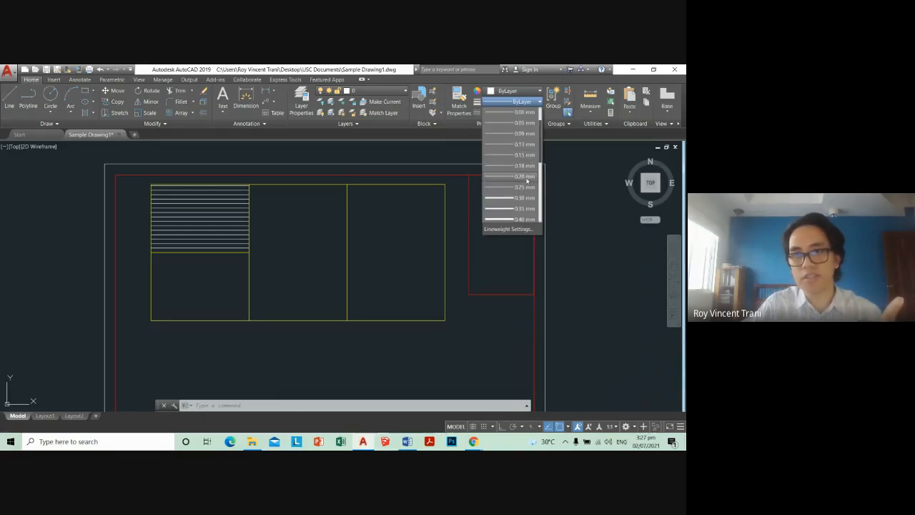
left_click(529, 176)
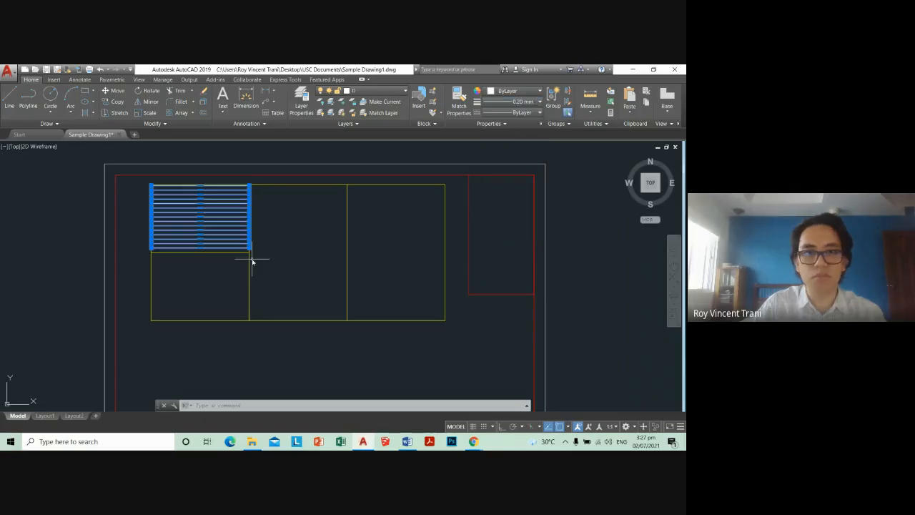
key("Escape")
Step: Save the drawing
scroll(214, 247, "up", 2)
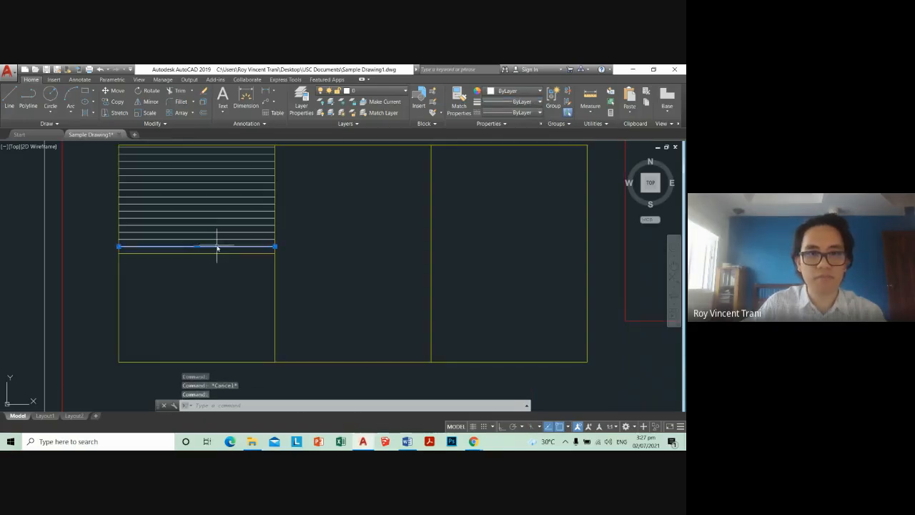
scroll(295, 254, "down", 4)
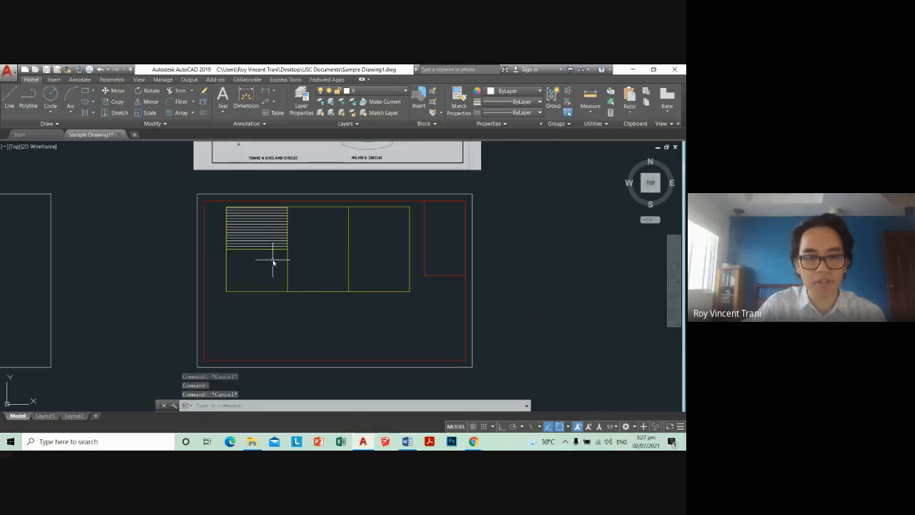
key("ctrl+s")
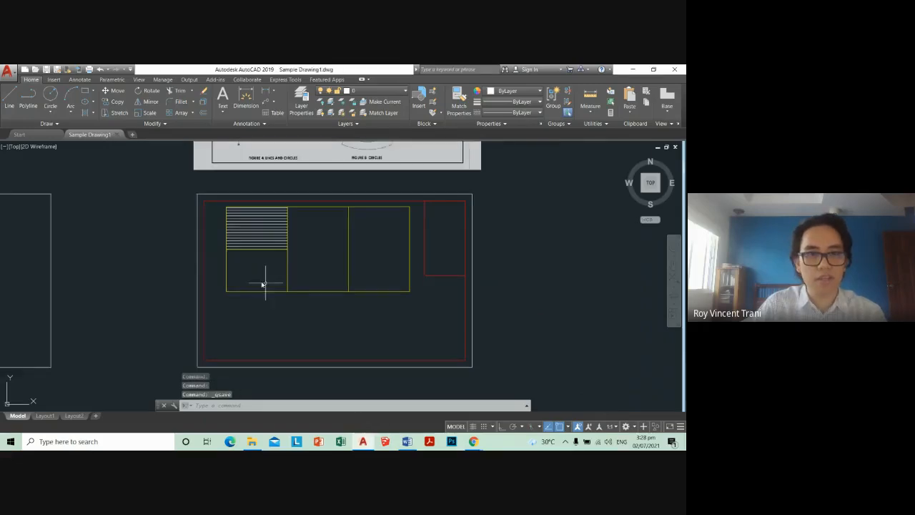
Step: Draw a polyline across the first box along its yellow horizontal divider
scroll(249, 277, "up", 5)
key("Return")
scroll(249, 275, "down", 4)
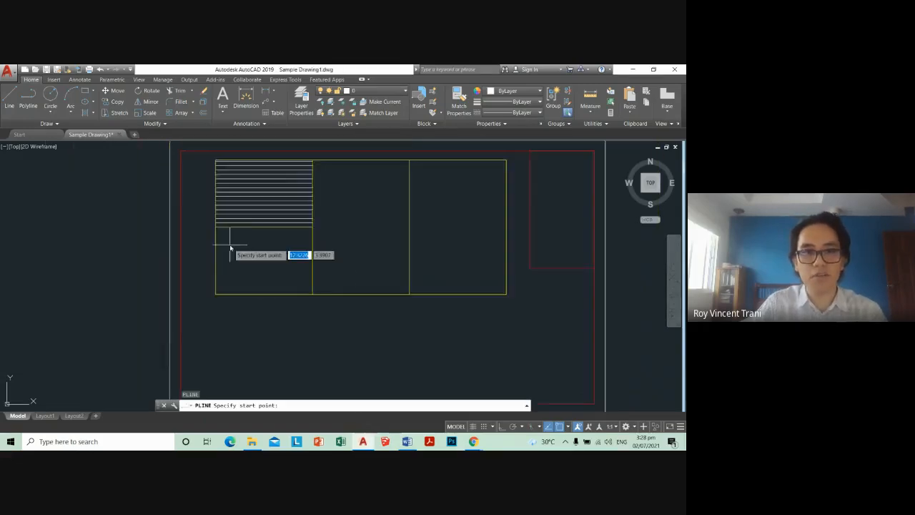
scroll(228, 245, "up", 2)
left_click(207, 216)
left_click(364, 217)
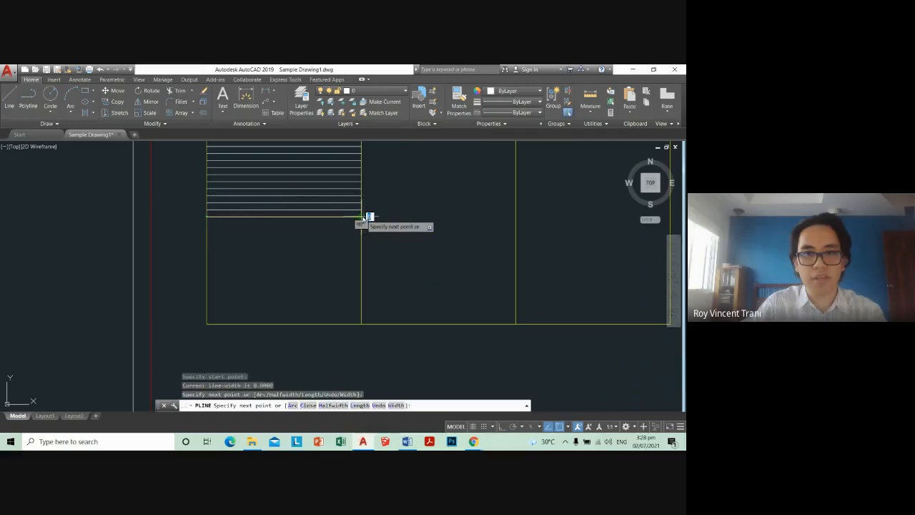
key("Escape")
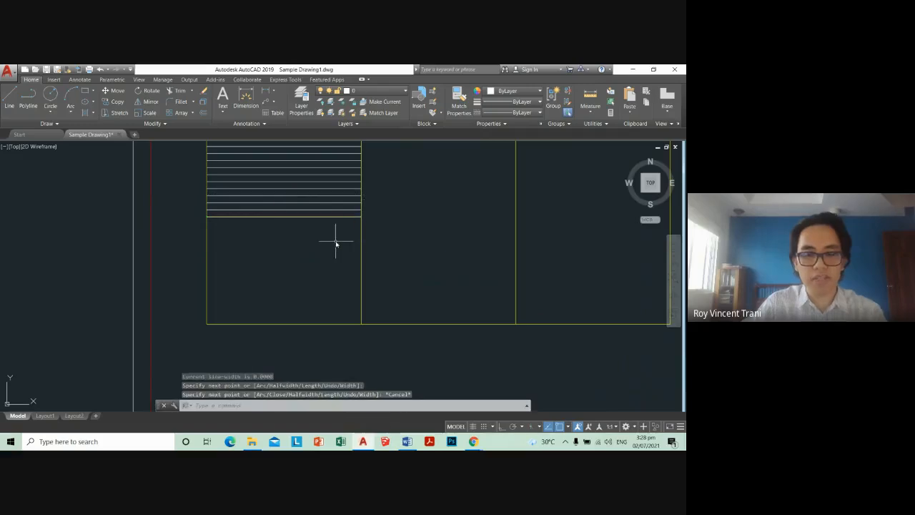
Step: Move the new polyline off the yellow divider down into the first box's empty lower half
key("Return")
left_click(277, 216)
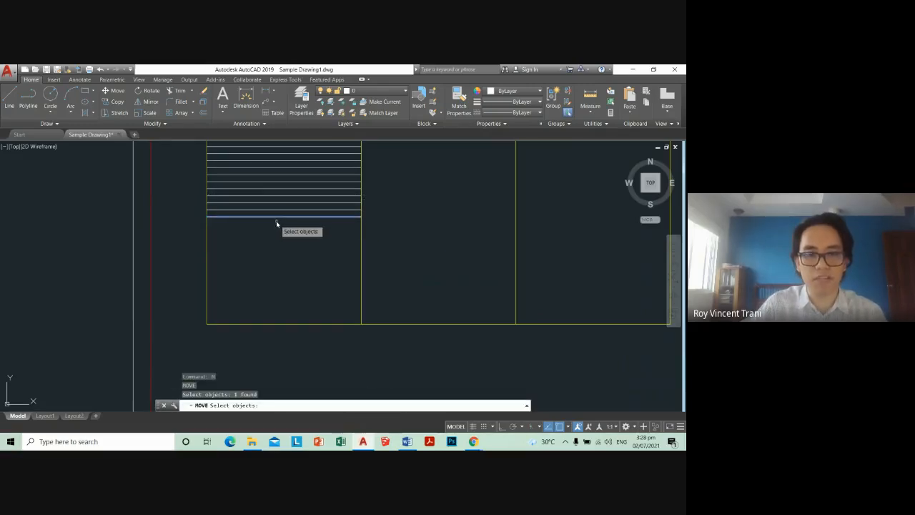
key("Escape")
key("Return")
left_click(280, 238)
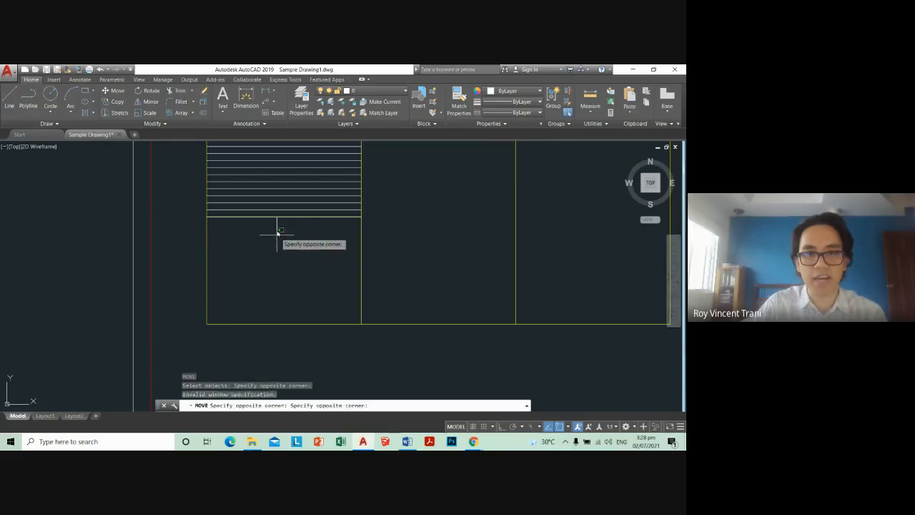
left_click(274, 214)
key("Return")
left_click(281, 230)
left_click(310, 248)
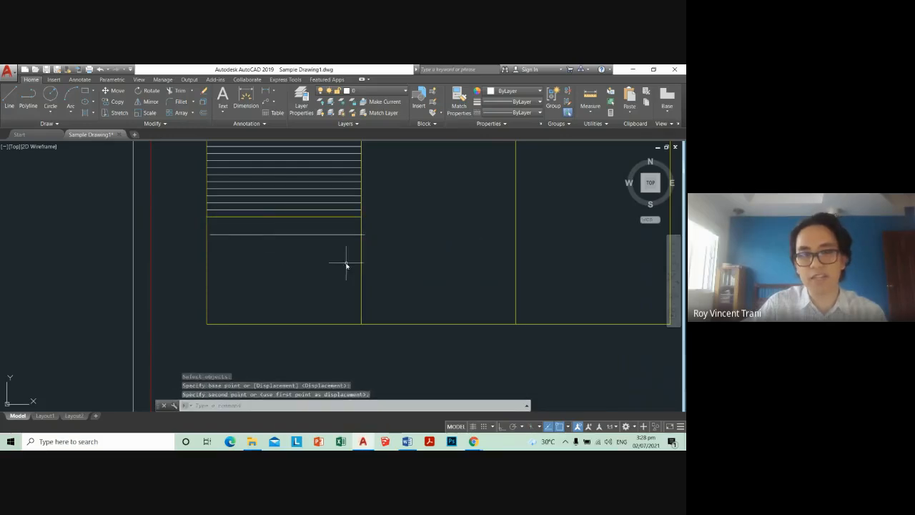
Step: Erase the loose white polyline below the yellow divider in the first box
scroll(279, 240, "down", 4)
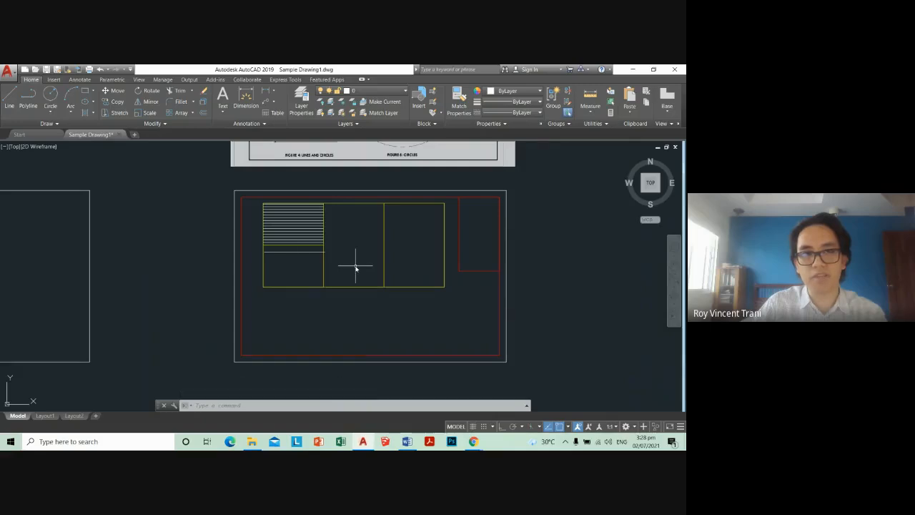
scroll(294, 259, "up", 2)
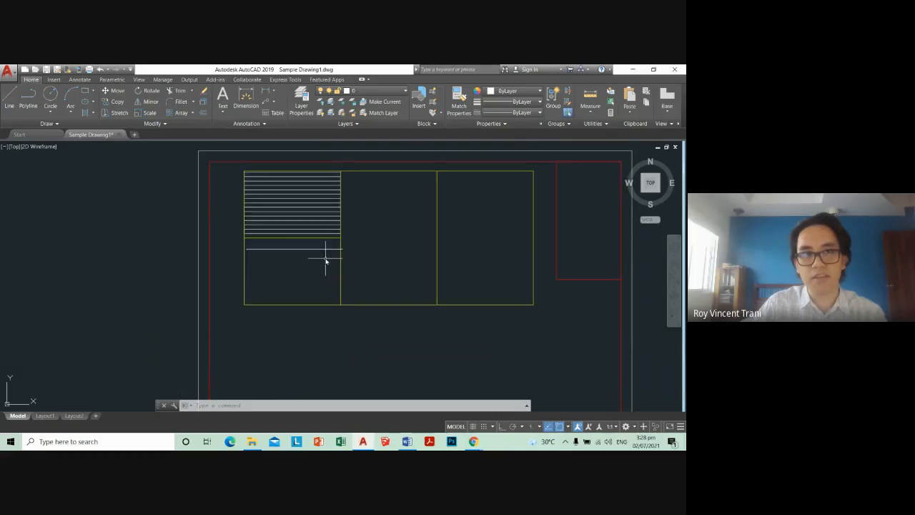
scroll(263, 265, "up", 4)
key("Escape")
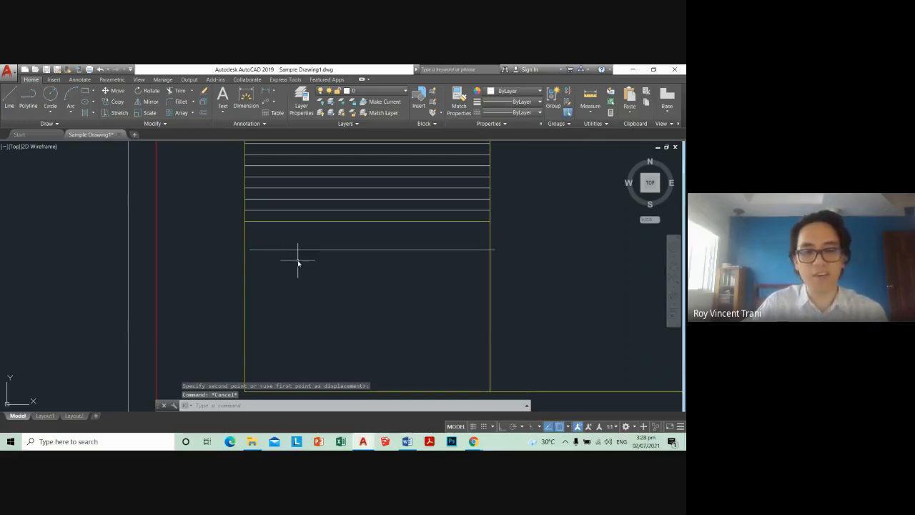
type("e")
key("Return")
left_click(327, 261)
left_click(318, 247)
key("Return")
scroll(326, 259, "down", 10)
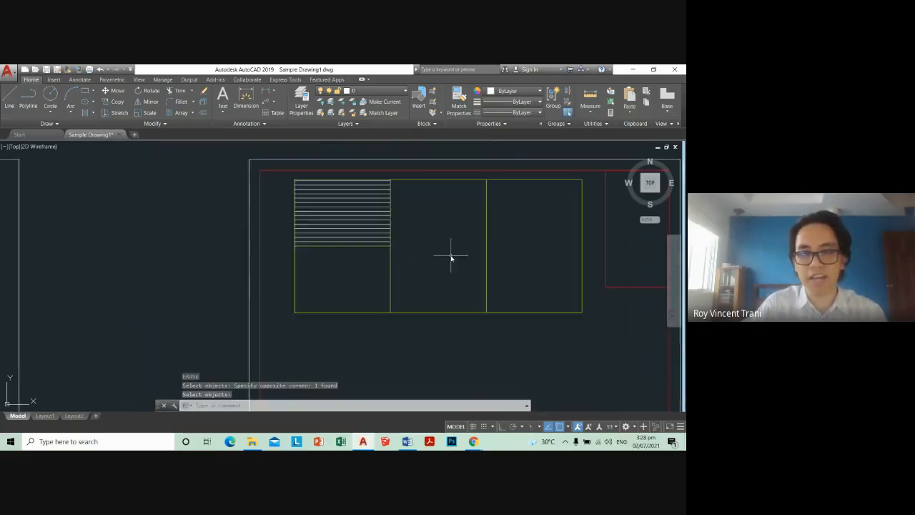
Step: Compare the first box's line pattern with the reference sheet above the drawing
scroll(321, 244, "up", 8)
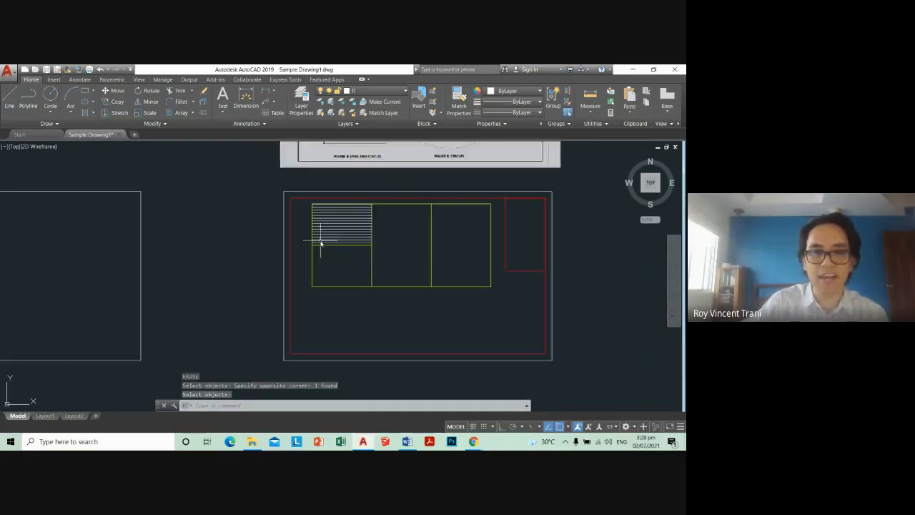
key("Escape")
key("Escape")
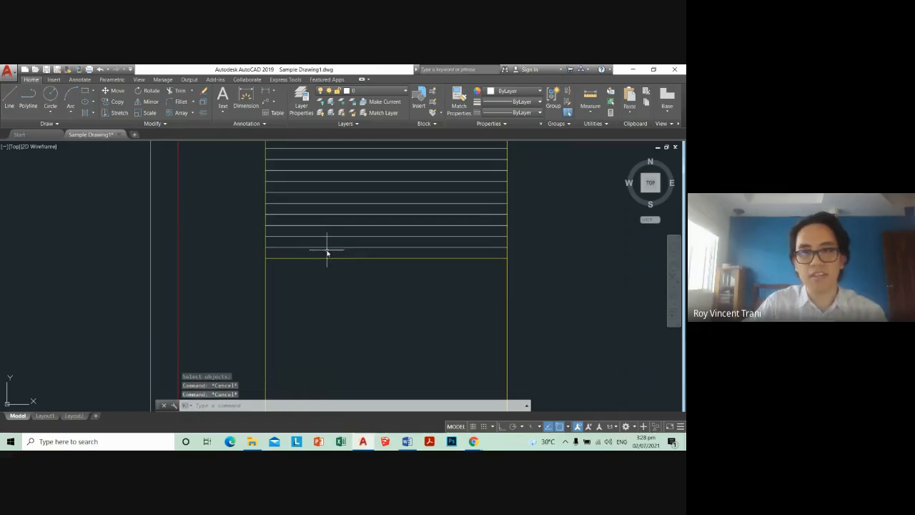
scroll(318, 251, "down", 4)
scroll(372, 258, "down", 4)
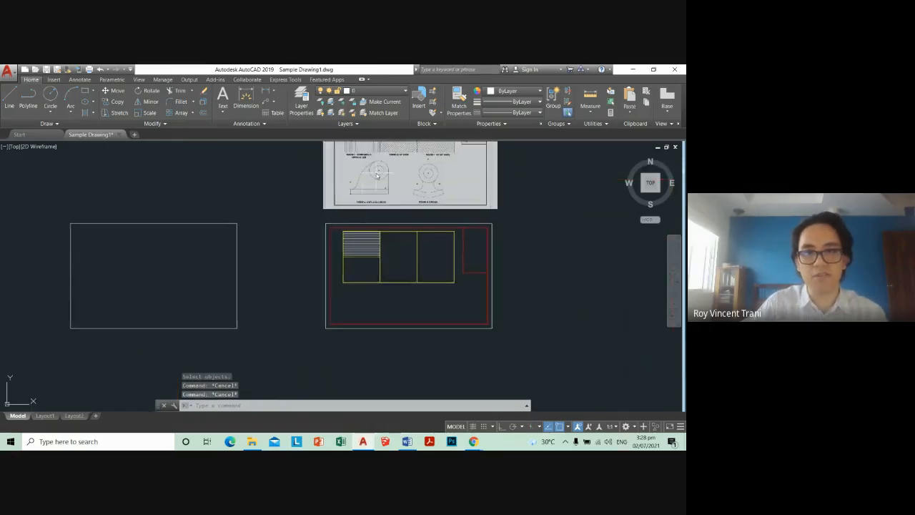
middle_click_drag(372, 175, 312, 268)
scroll(309, 224, "up", 5)
scroll(301, 236, "up", 2)
scroll(302, 235, "down", 6)
scroll(293, 343, "up", 6)
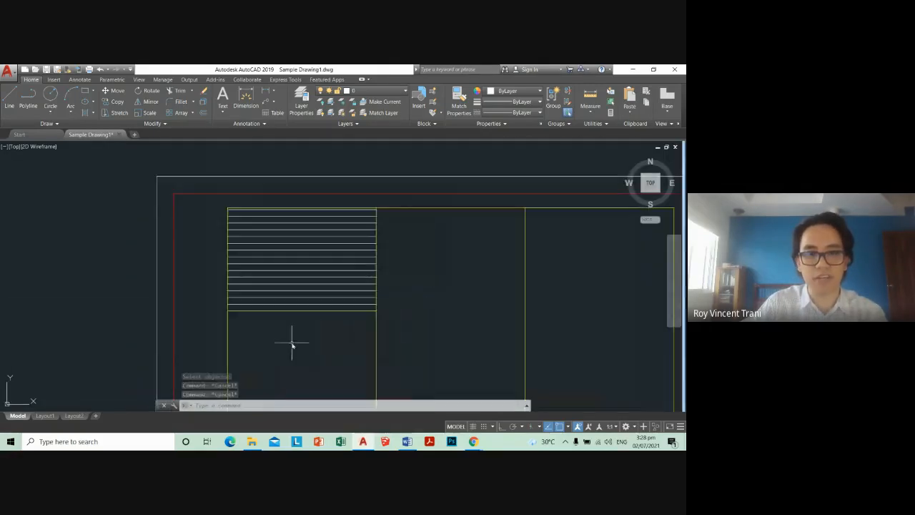
Step: Draw a vertical polyline through the middle of the first box's lower half, from the yellow divider to the box's bottom edge
middle_click_drag(295, 356, 295, 284)
key("Escape")
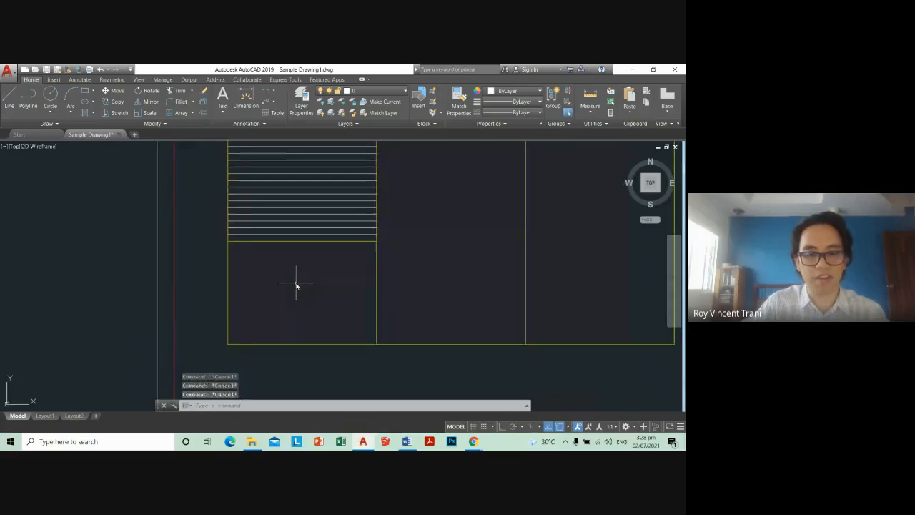
type("l")
key("Return")
left_click(301, 242)
left_click(302, 344)
key("Escape")
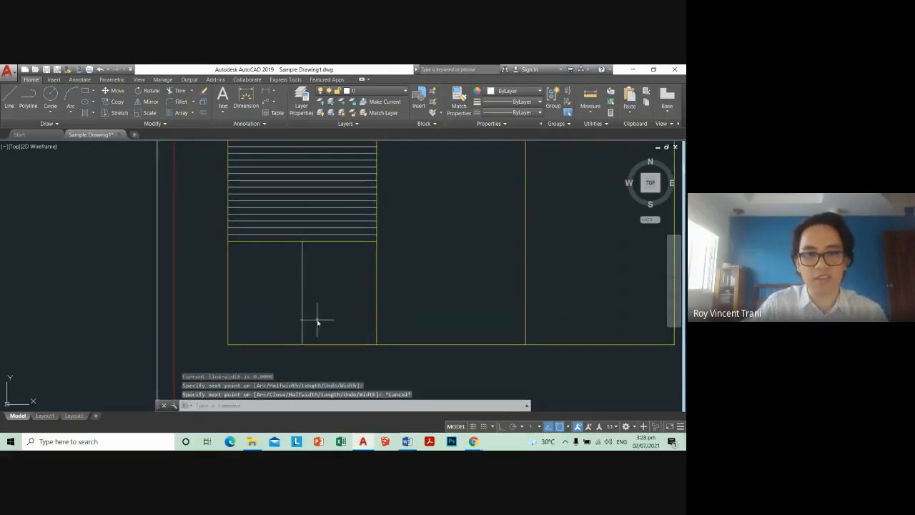
Step: Offset the middle vertical line repeatedly to the right by 0.04 until the right part of the first box's lower half is filled
scroll(317, 323, "down", 5)
scroll(318, 304, "up", 3)
type("o")
key("Return")
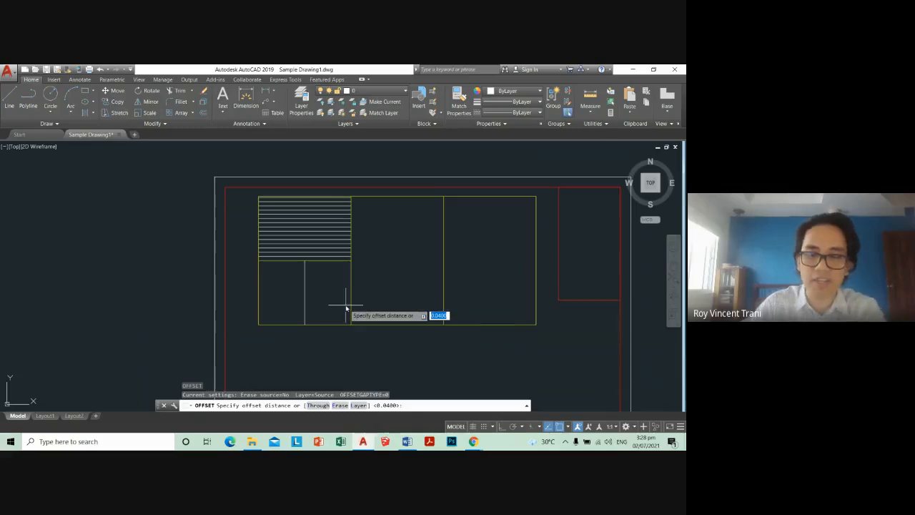
key("Return")
left_click(308, 305)
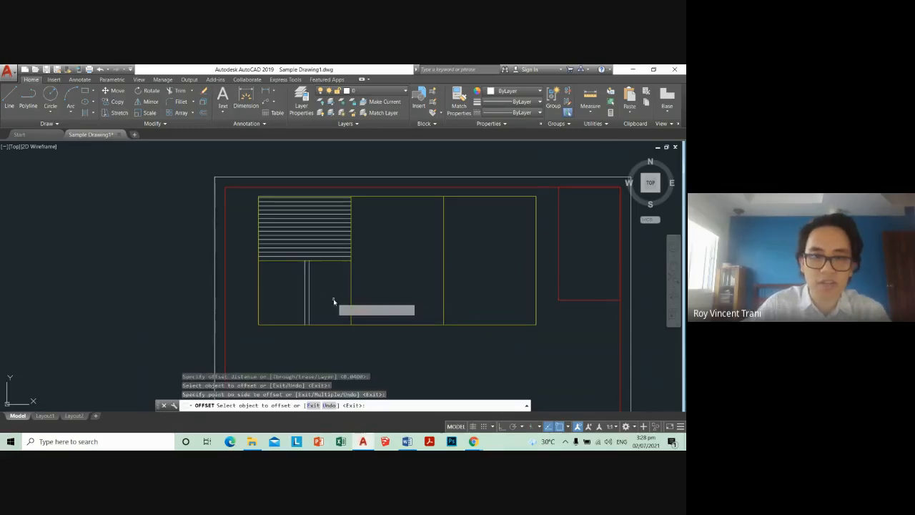
left_click(333, 303)
left_click(309, 292)
left_click(317, 291)
left_click(313, 289)
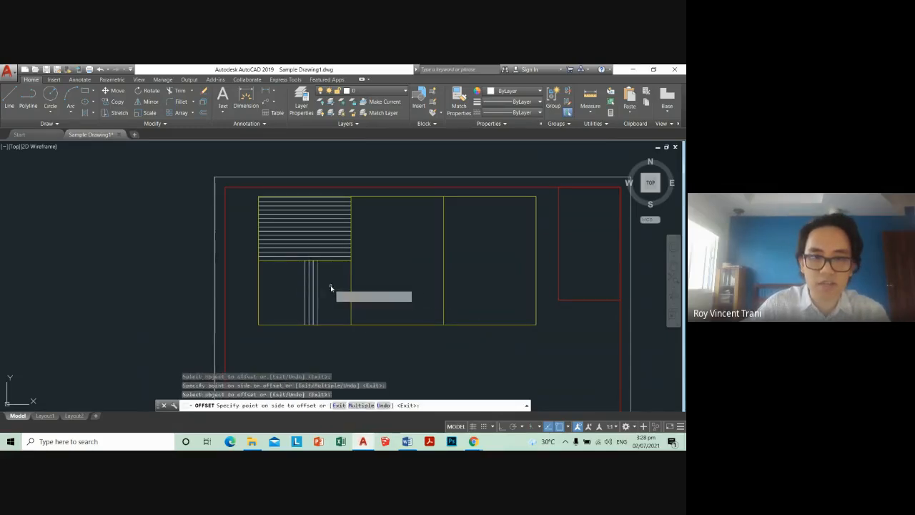
left_click(331, 283)
left_click(322, 287)
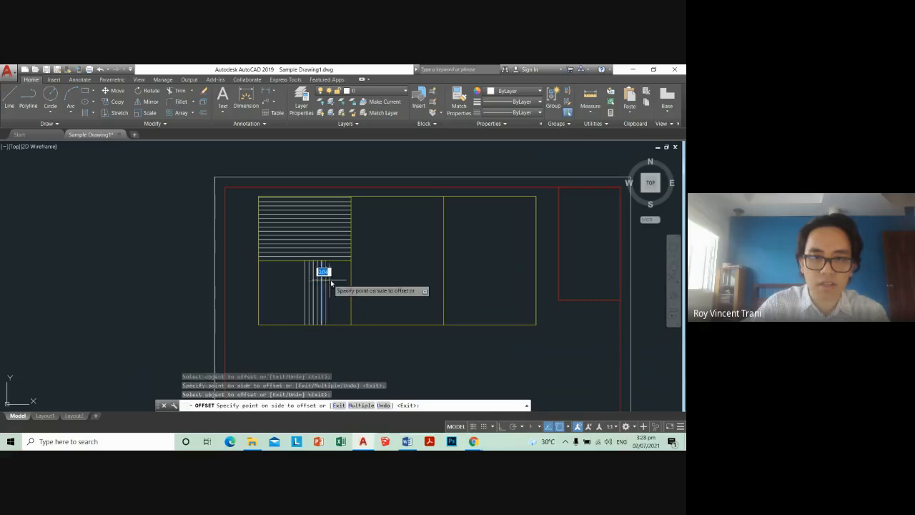
left_click(333, 282)
scroll(333, 283, "up", 3)
left_click(324, 266)
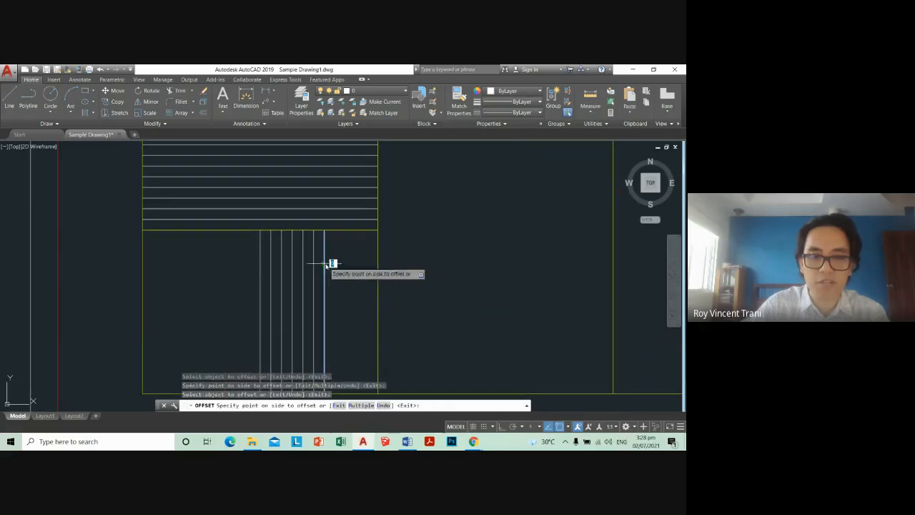
left_click(339, 267)
left_click(336, 266)
left_click(354, 264)
left_click(347, 262)
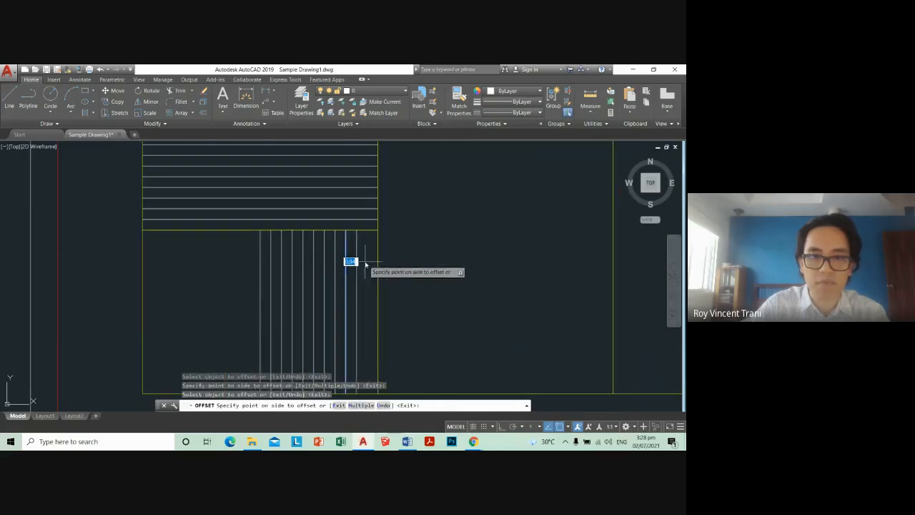
left_click(357, 263)
scroll(370, 272, "down", 2)
key("Escape")
key("Escape")
key("Escape")
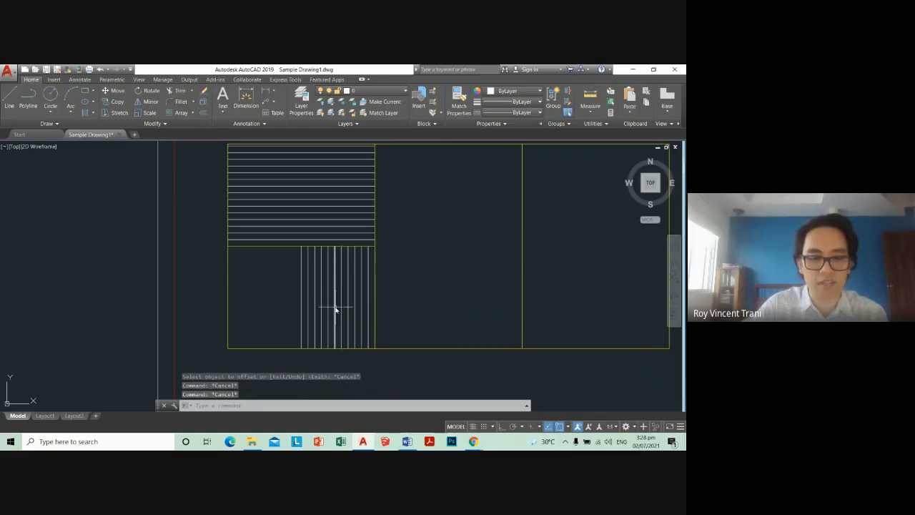
Step: Copy the vertical lines, except the rightmost one, to fill the left part of the first box's lower half with the same spacing
type("co")
key("Return")
scroll(341, 341, "up", 3)
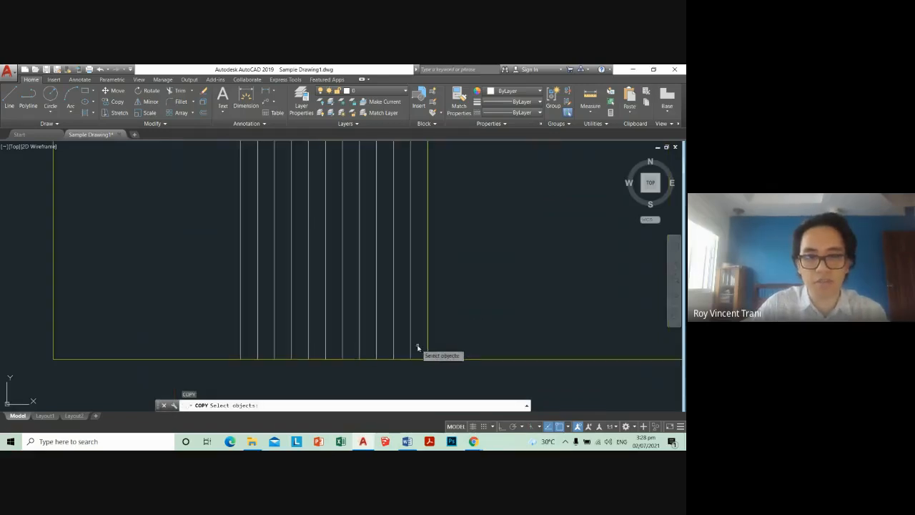
left_click(418, 347)
left_click(236, 331)
key("Return")
left_click(411, 359)
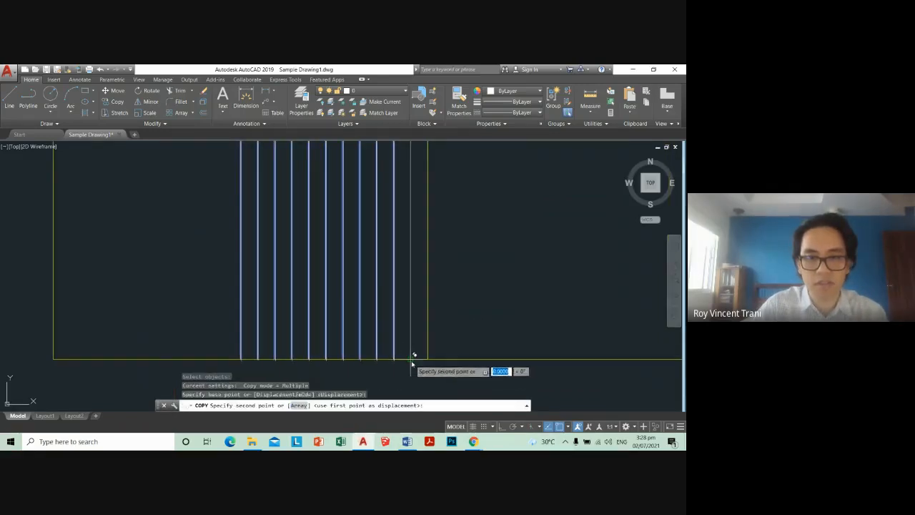
left_click(243, 363)
scroll(242, 361, "down", 4)
key("Escape")
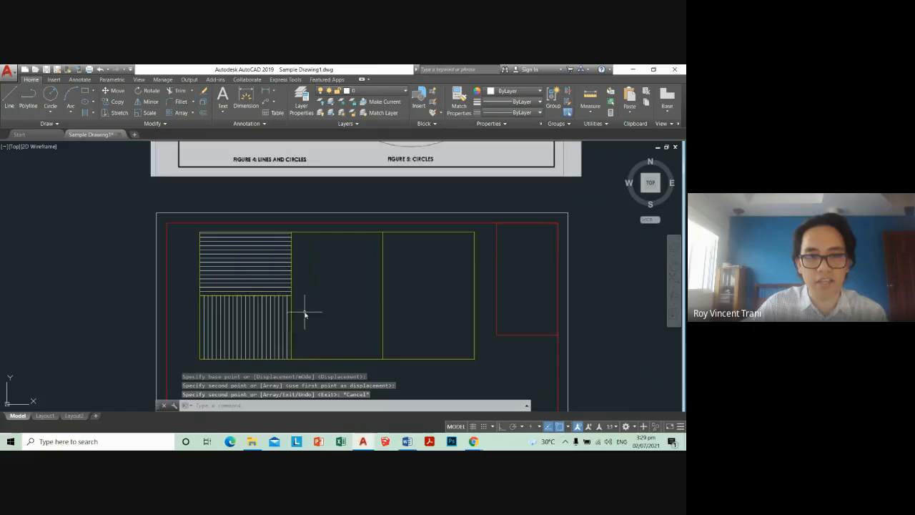
middle_click_drag(214, 255, 209, 341)
scroll(279, 291, "down", 4)
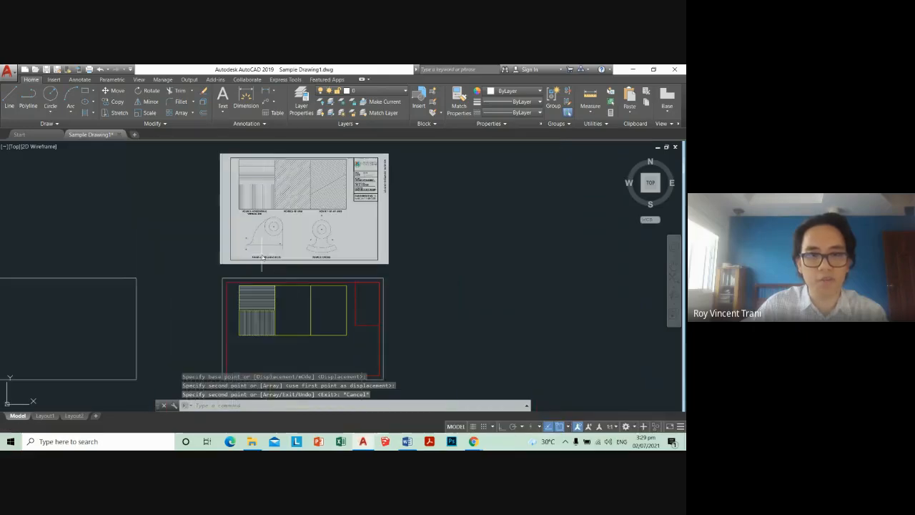
mouse_move(304, 312)
middle_mouse_down()
mouse_move(305, 250)
mouse_move(289, 270)
middle_mouse_up()
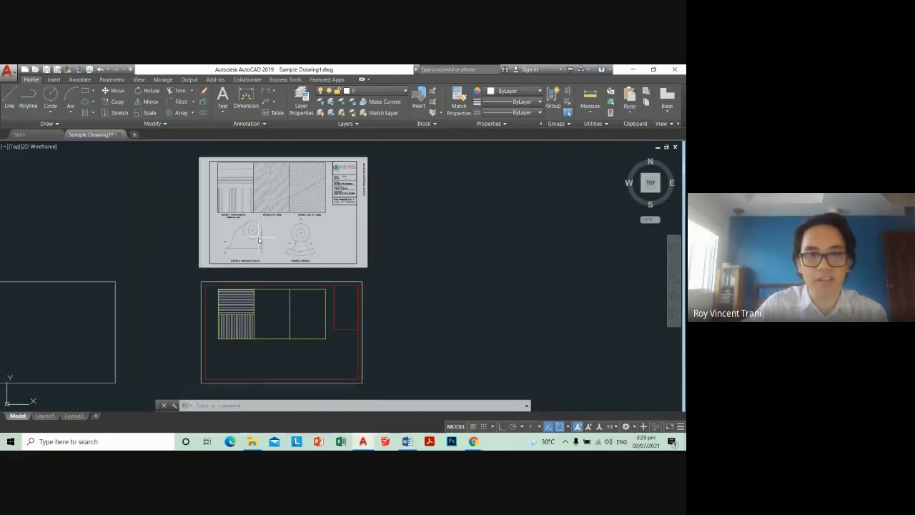
scroll(259, 240, "up", 5)
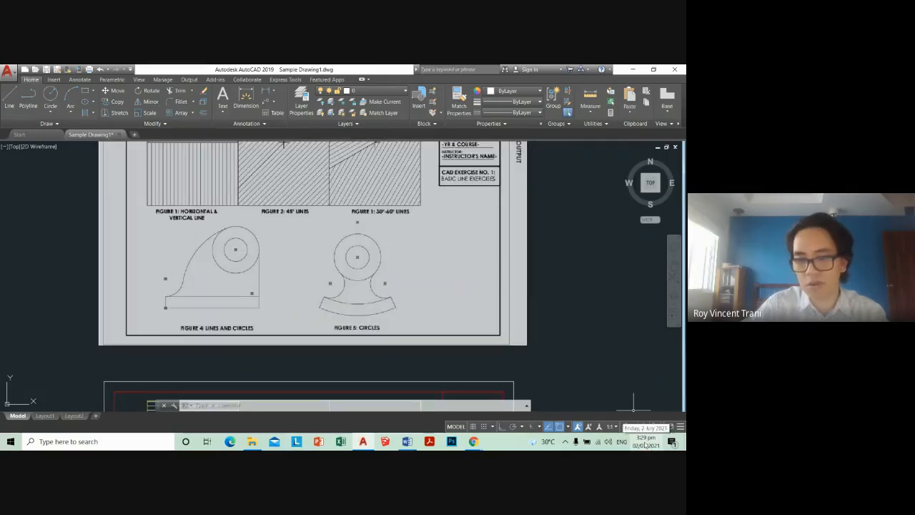
Step: Switch to the browser and expand the Exercise 03 assignment in the Google Classroom classwork of CAD-ES (Group 4) MWF
left_click(252, 442)
left_click(617, 97)
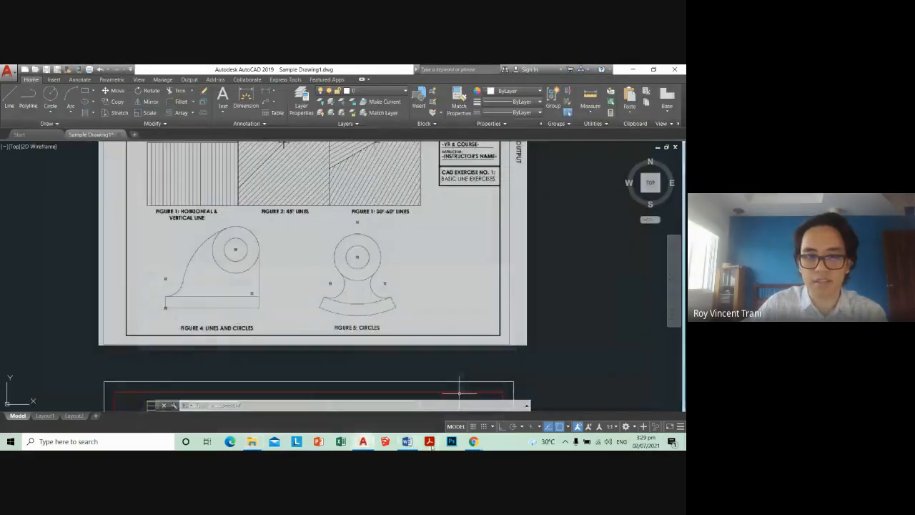
left_click(363, 442)
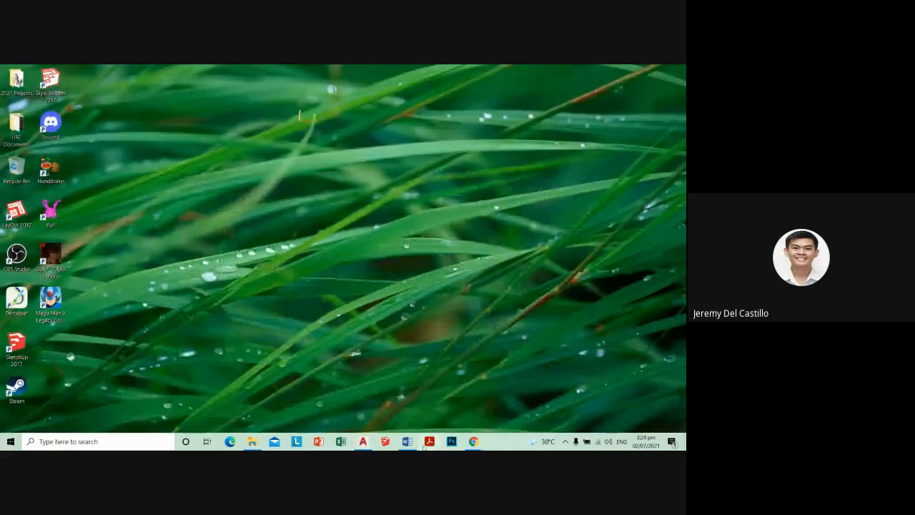
mouse_move(473, 441)
left_click(436, 411)
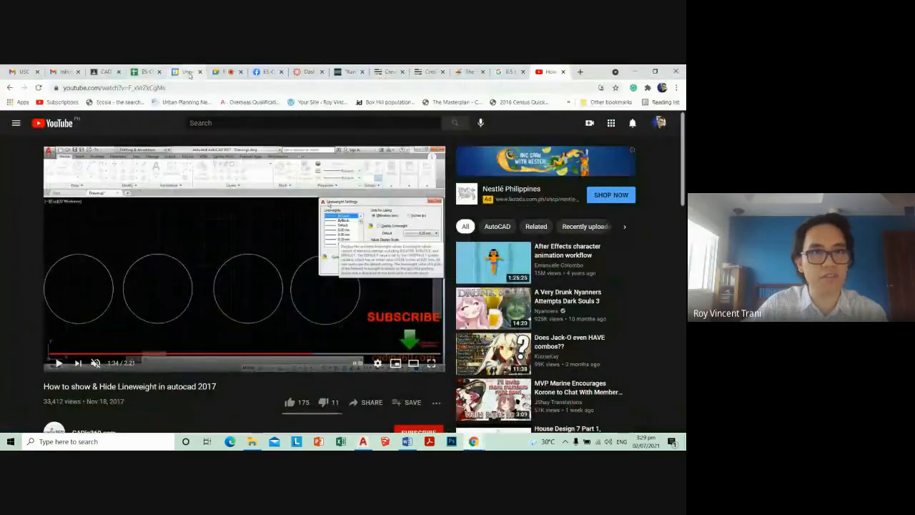
left_click(106, 72)
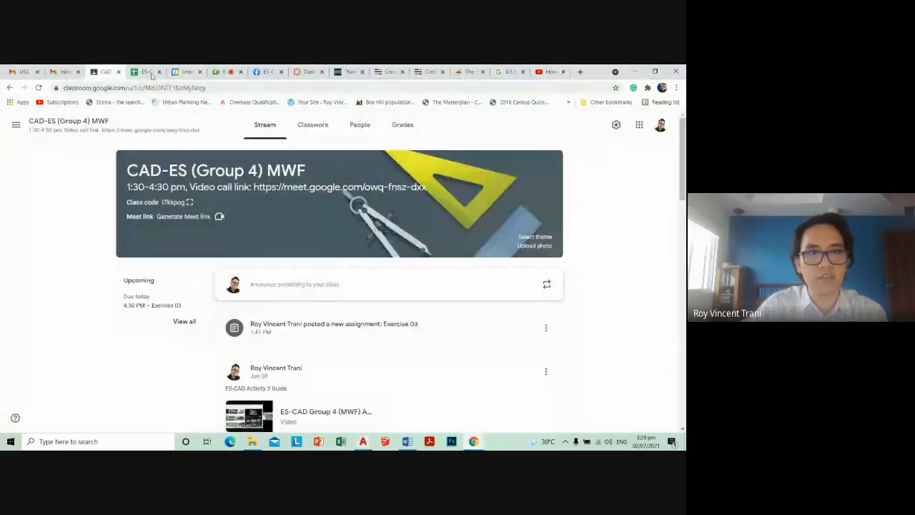
left_click(317, 124)
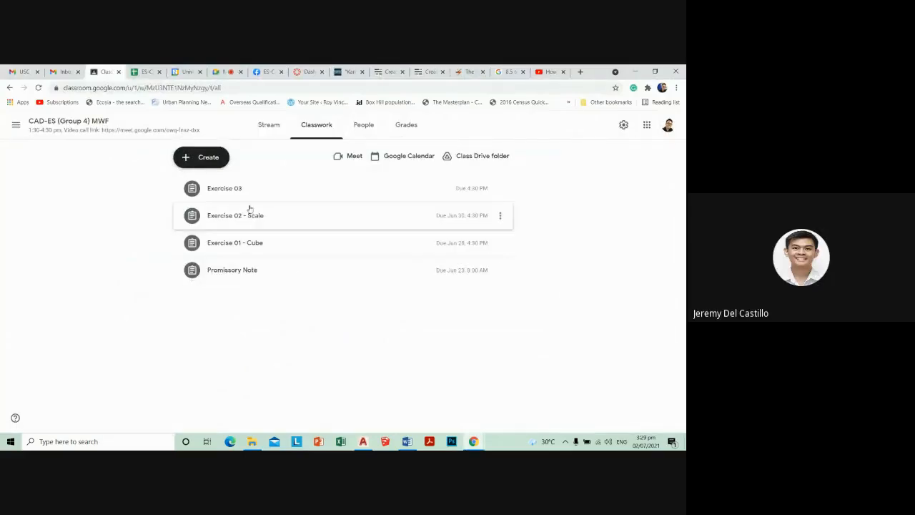
left_click(248, 192)
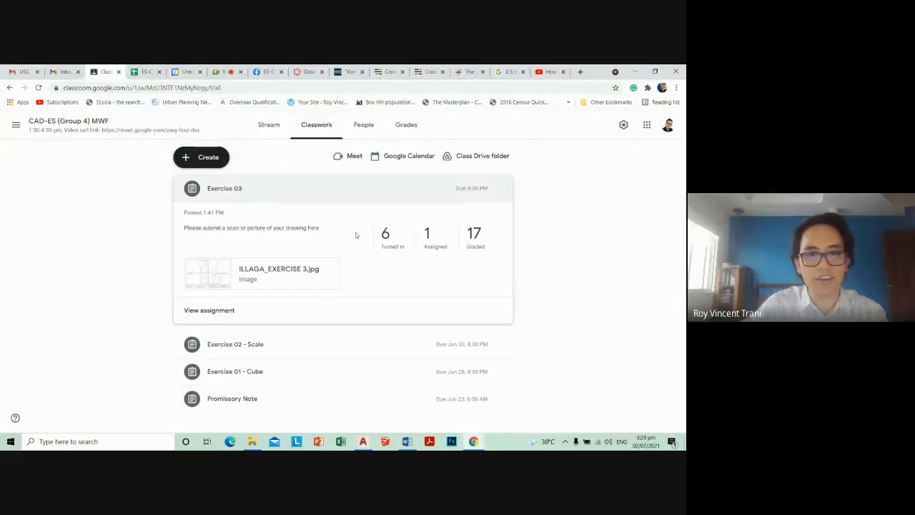
Step: Edit the assignment's title to "Exercise 03 - Orthographic" and save it
left_click(501, 188)
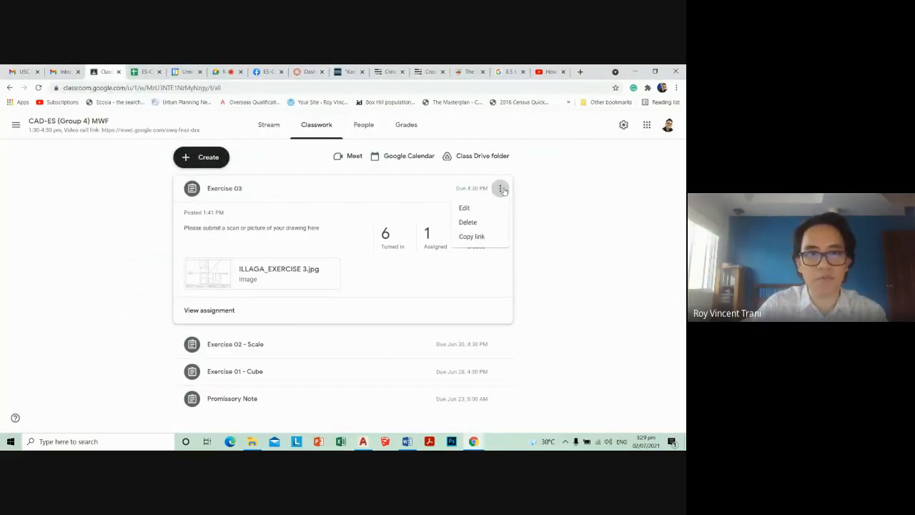
left_click(503, 190)
left_click(502, 189)
left_click(463, 206)
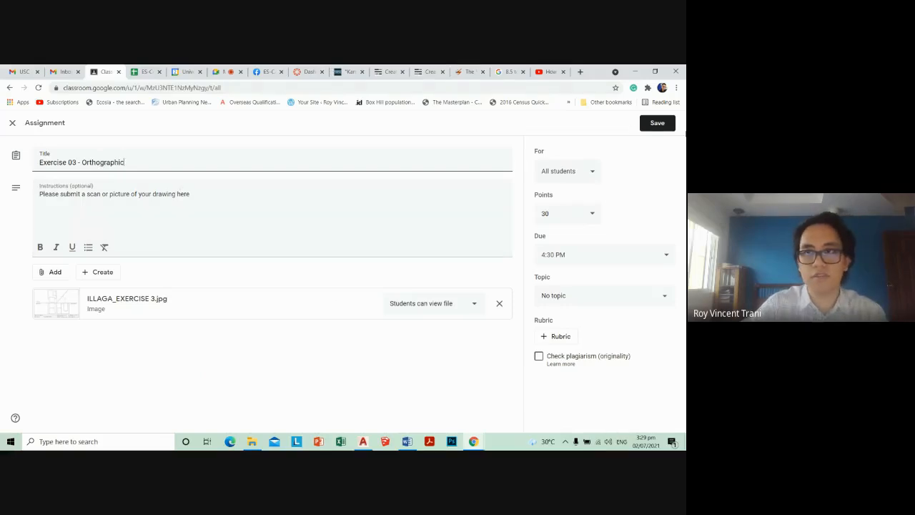
left_click(652, 128)
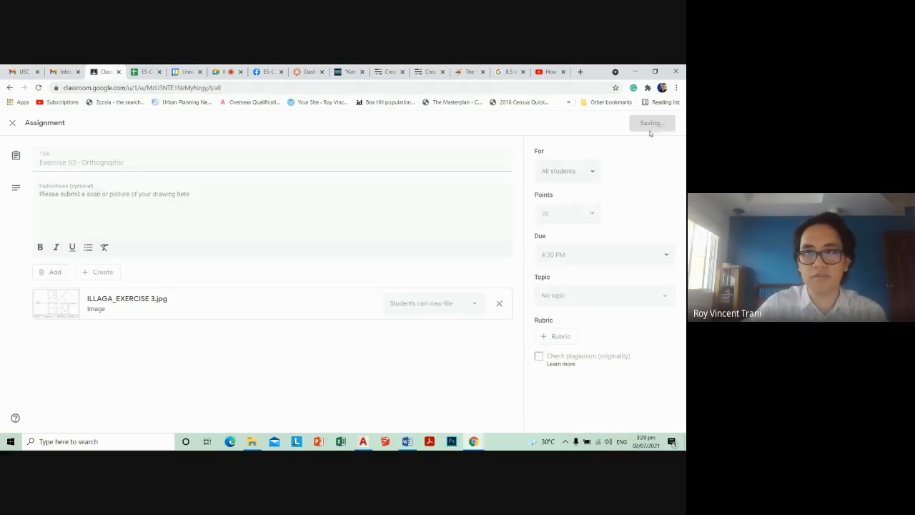
Step: Switch back to AutoCAD and compare the empty second box with the 45° line figure on the reference sheet
left_click(641, 73)
left_click(362, 441)
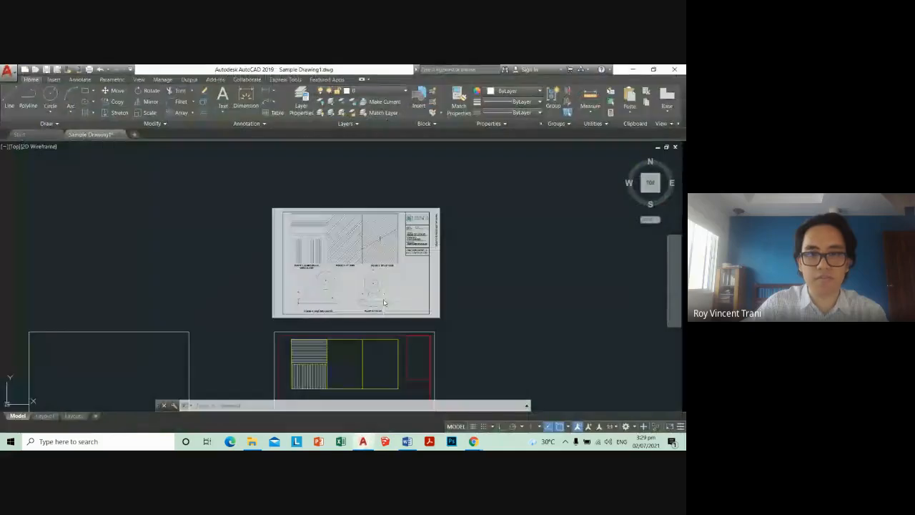
scroll(317, 248, "up", 6)
scroll(327, 279, "down", 4)
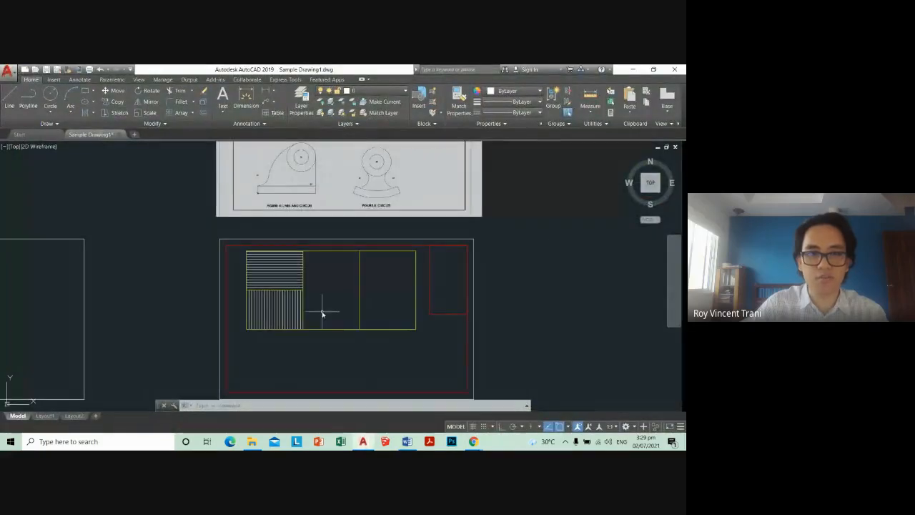
scroll(322, 314, "down", 4)
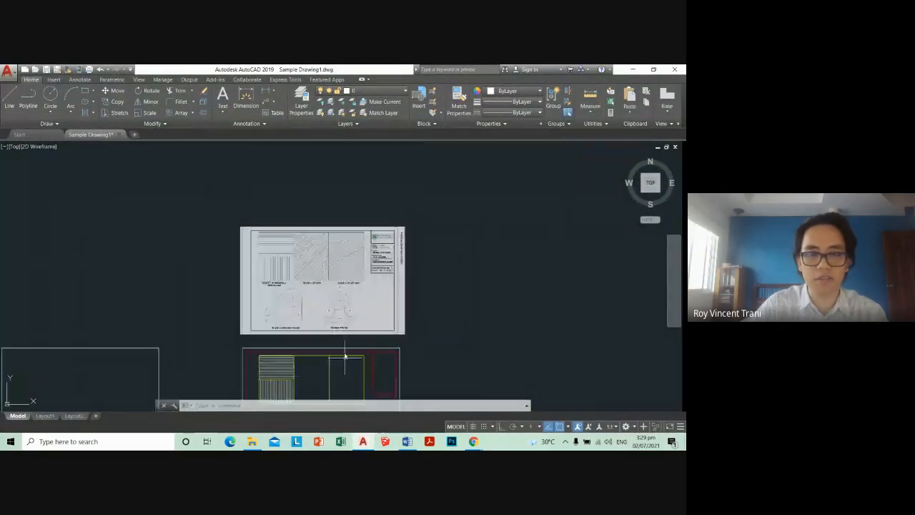
scroll(302, 312, "up", 4)
scroll(301, 333, "down", 4)
scroll(306, 327, "up", 4)
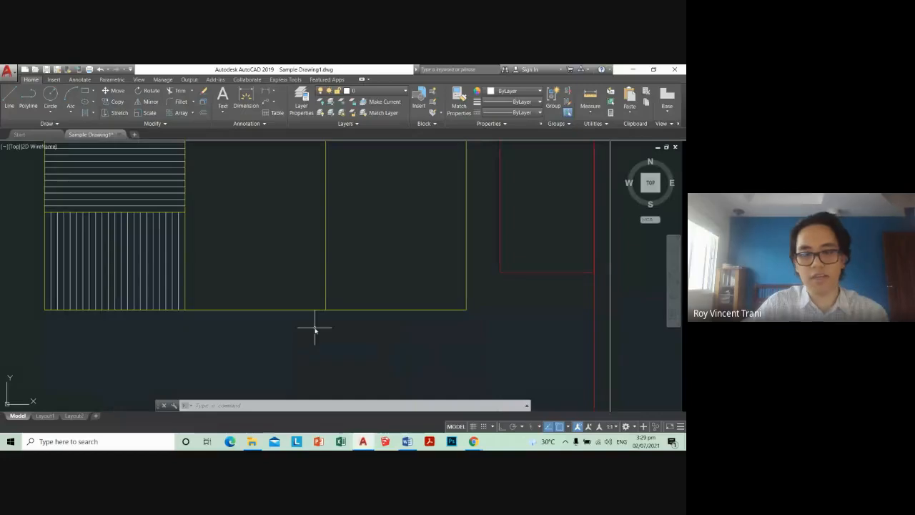
Step: Draw a horizontal polyline along the bottom edge of the second box, from its lower-left corner to its lower-right corner
type("al")
key("Return")
left_click(186, 310)
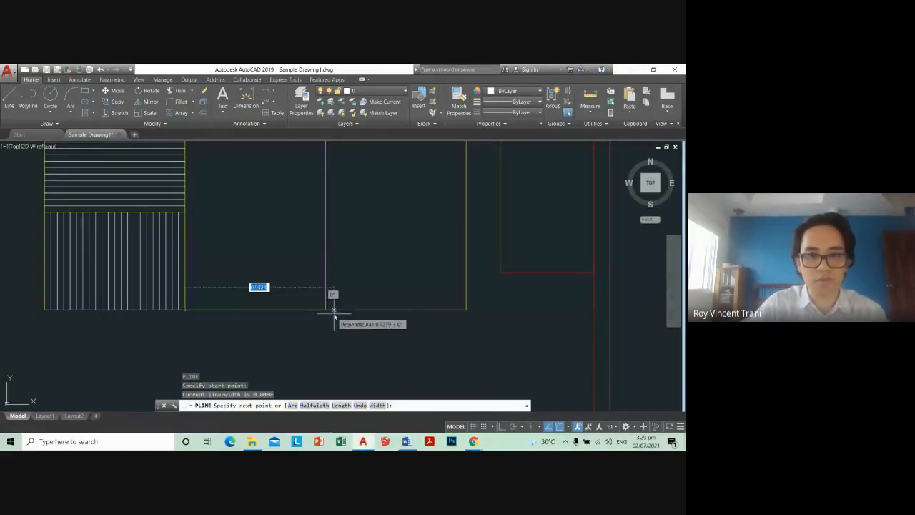
key("Escape")
Step: Rotate the new white line at the second box's bottom edge by 45 degrees about the box's lower-left corner
scroll(322, 316, "down", 5)
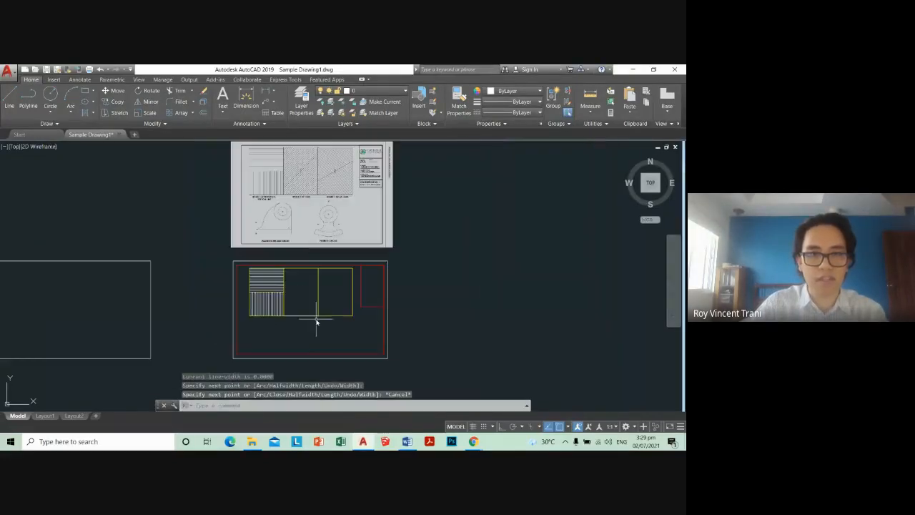
scroll(310, 342, "up", 5)
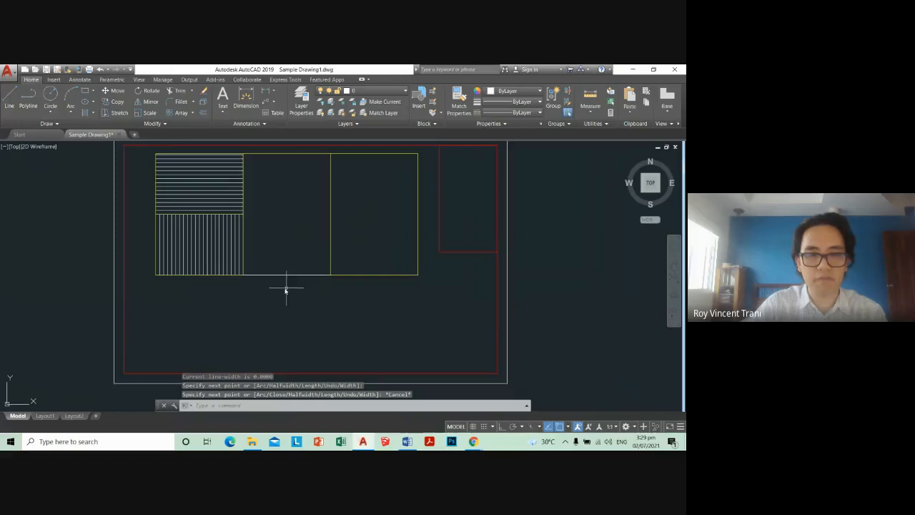
scroll(264, 274, "up", 4)
type("o")
key("Return")
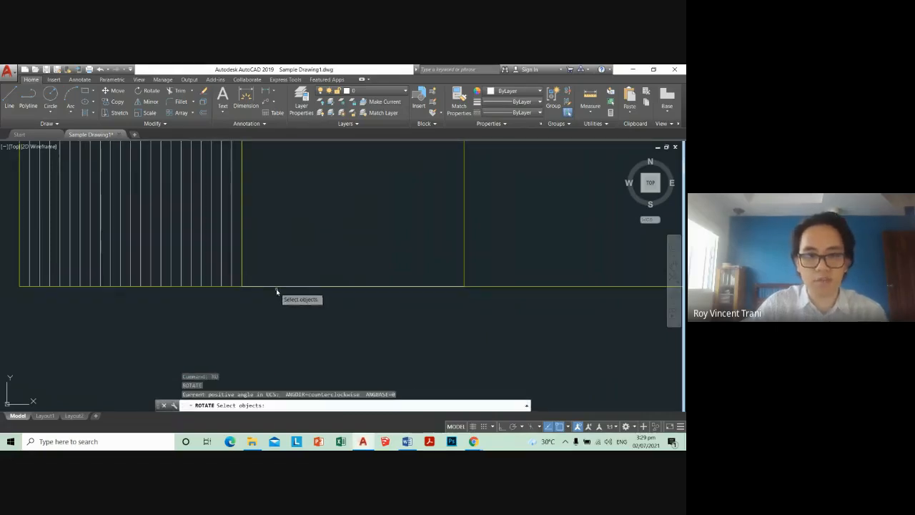
left_click(253, 287)
key("Return")
left_click(247, 288)
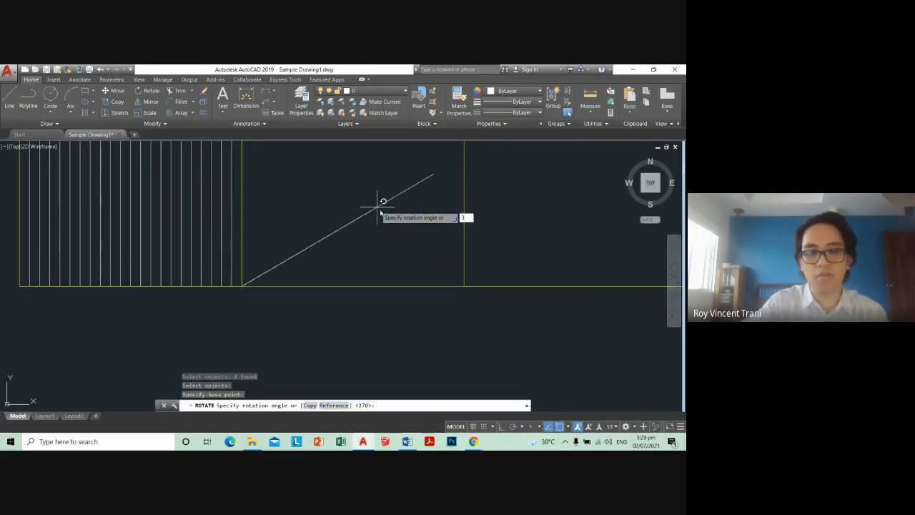
key("Return")
scroll(379, 215, "down", 5)
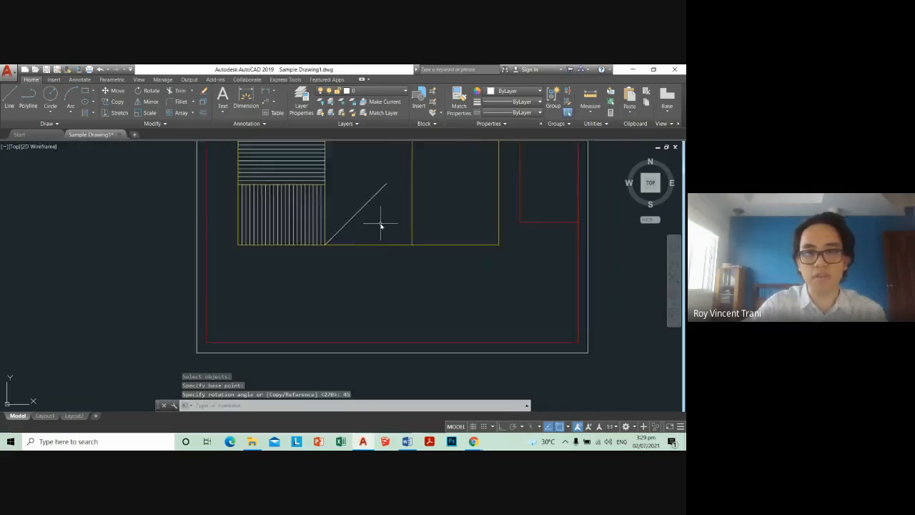
key("Escape")
type("x")
key("Return")
scroll(397, 222, "up", 2)
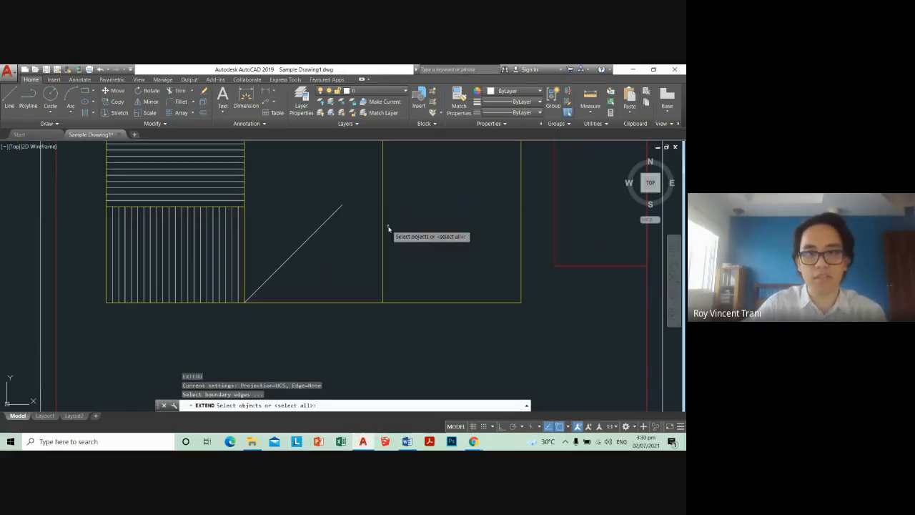
key("Escape")
key("Escape")
scroll(372, 221, "down", 2)
scroll(361, 221, "up", 2)
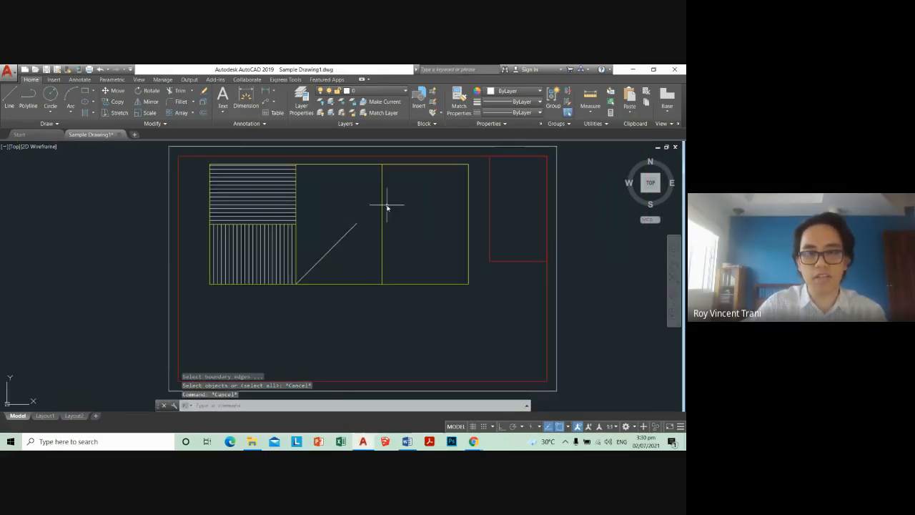
key("Escape")
Step: Extend the 45° line in the second box up to the yellow divider between the second and third boxes
type("ex")
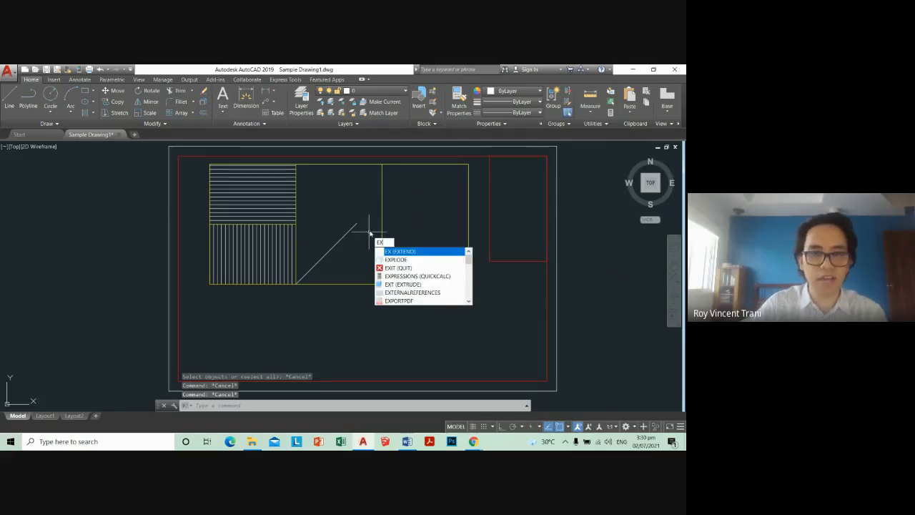
key("Return")
scroll(378, 213, "up", 2)
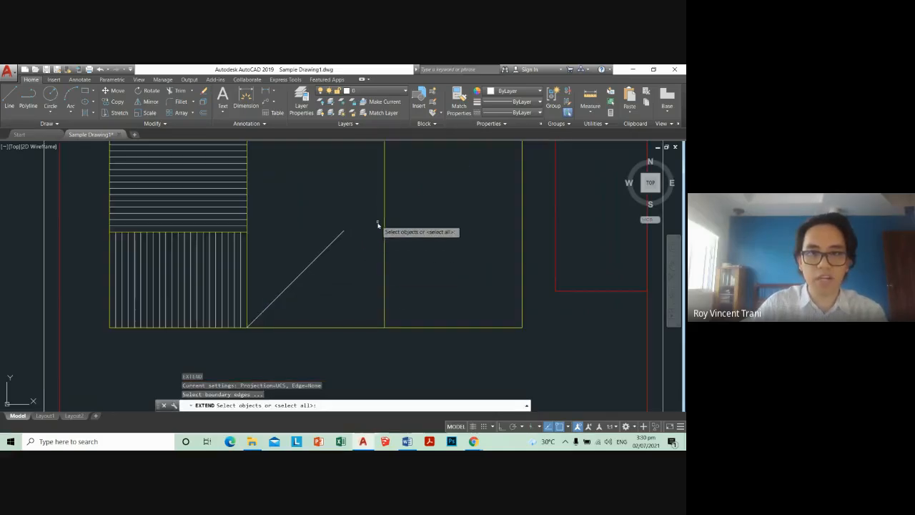
left_click(393, 253)
left_click(317, 208)
key("Return")
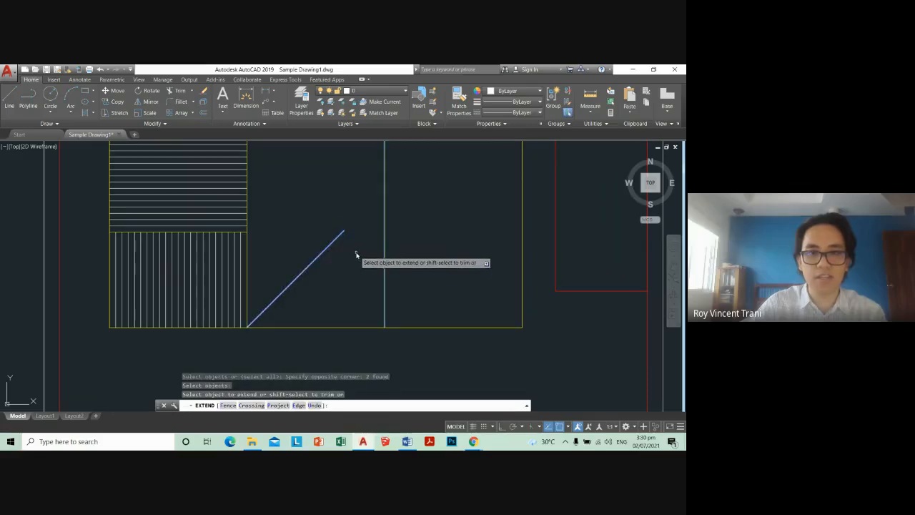
scroll(355, 251, "down", 2)
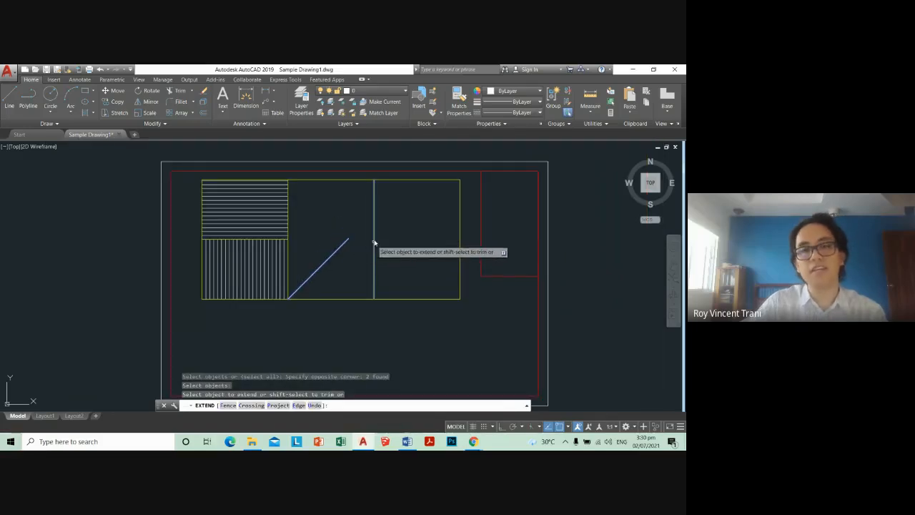
scroll(371, 231, "up", 2)
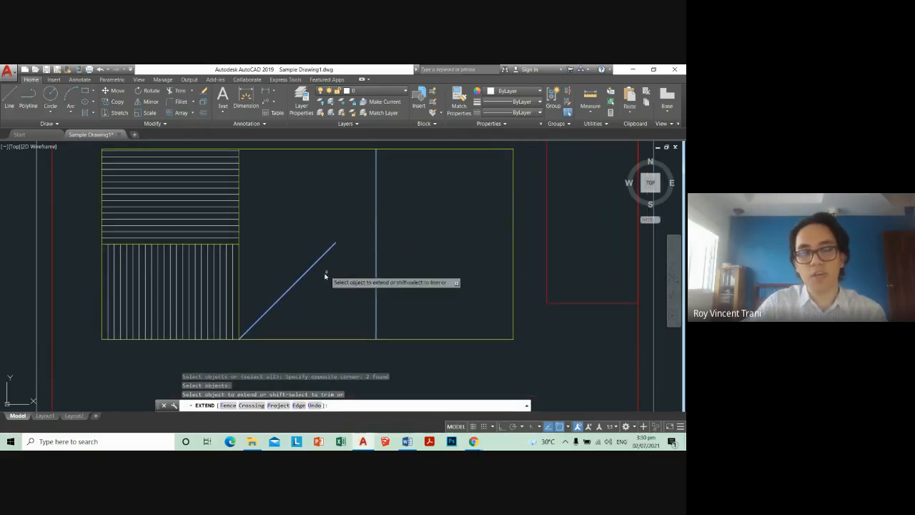
scroll(394, 240, "up", 2)
scroll(381, 231, "down", 2)
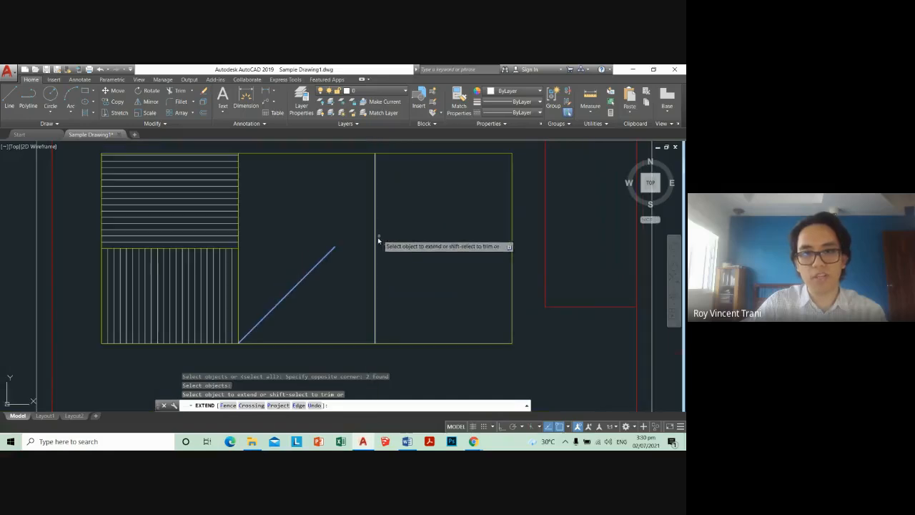
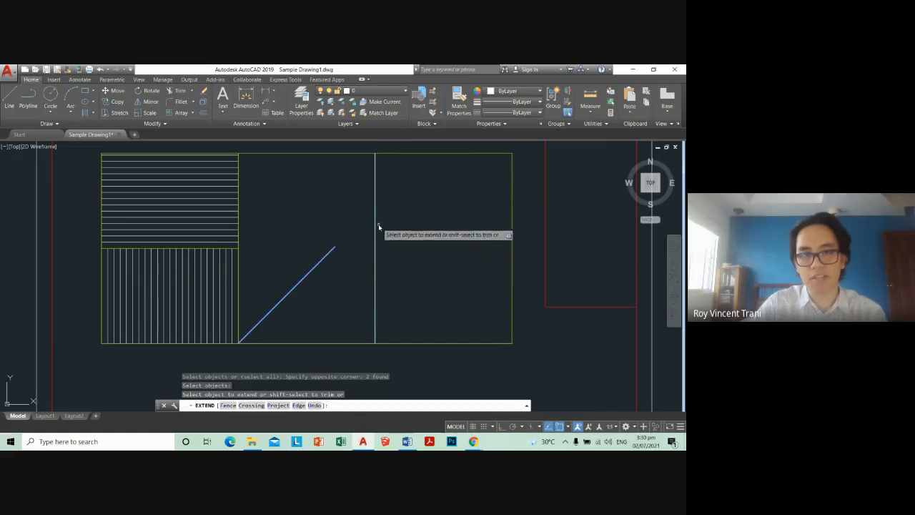
left_click(333, 251)
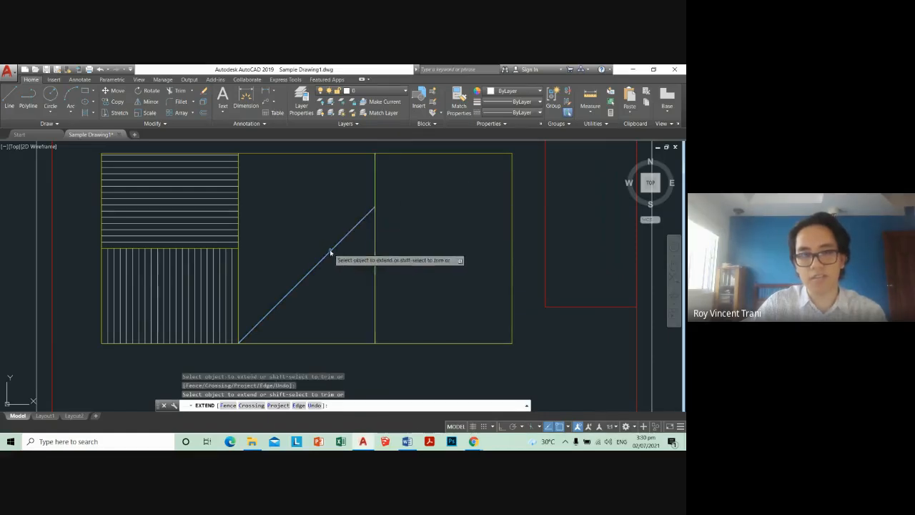
key("Escape")
scroll(374, 265, "down", 4)
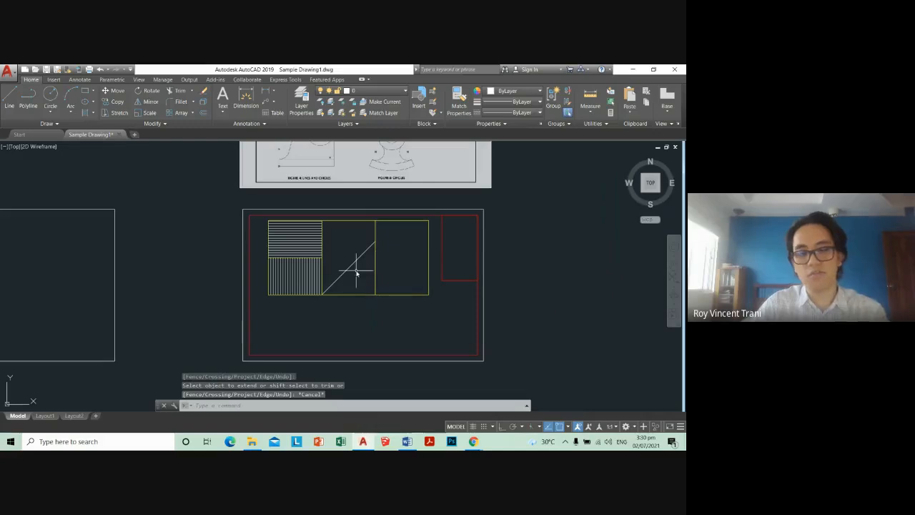
type("o")
key("Return")
key("Escape")
key("Escape")
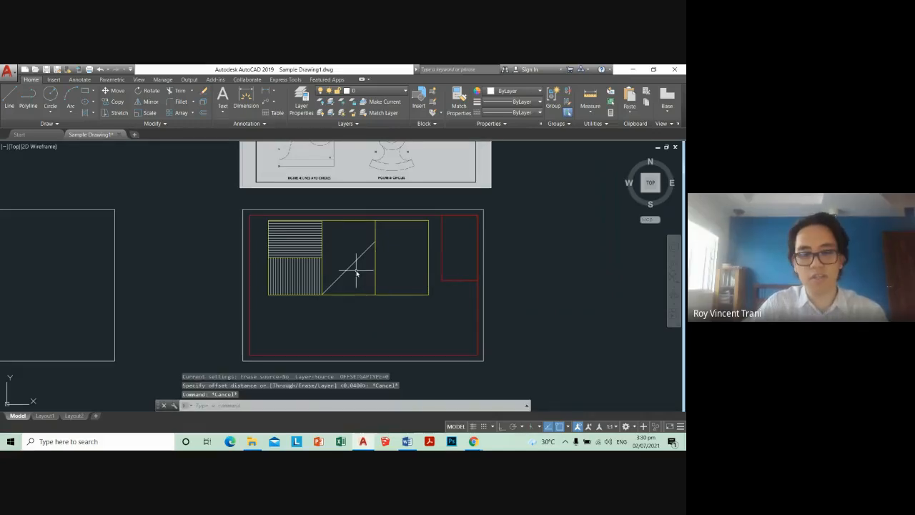
Step: Offset the 45° line repeatedly toward the second box's lower-right corner at the default distance, filling the area below it with parallel lines
key("Return")
key("Return")
scroll(347, 276, "up", 4)
left_click(351, 262)
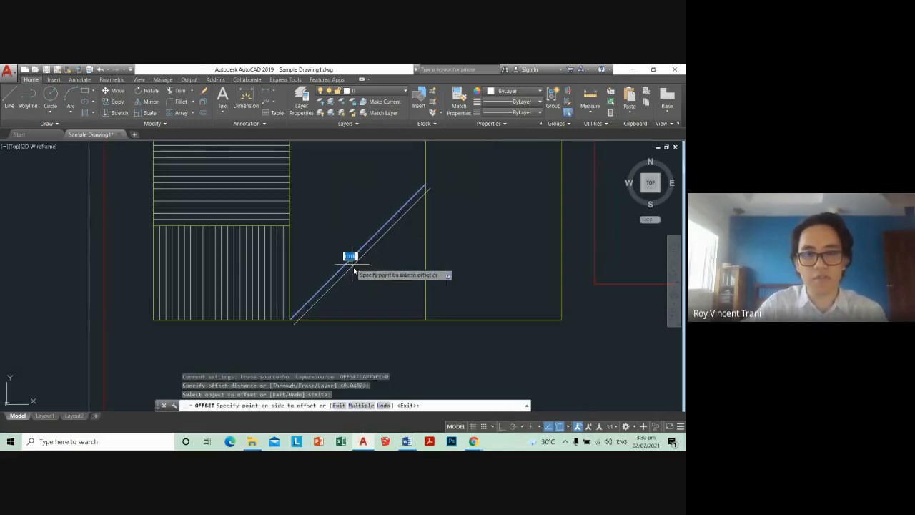
left_click(357, 268)
left_click(359, 261)
left_click(358, 279)
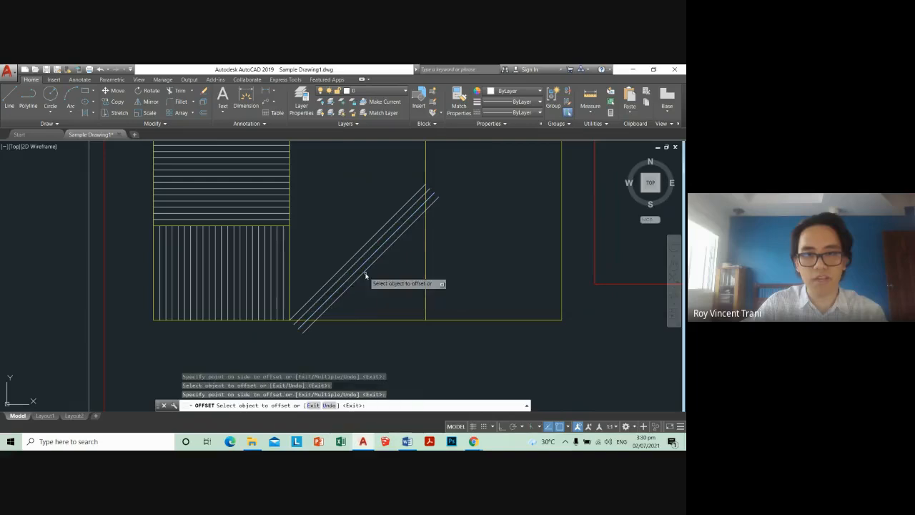
left_click(366, 276)
left_click(388, 299)
left_click(370, 272)
left_click(386, 289)
left_click(376, 278)
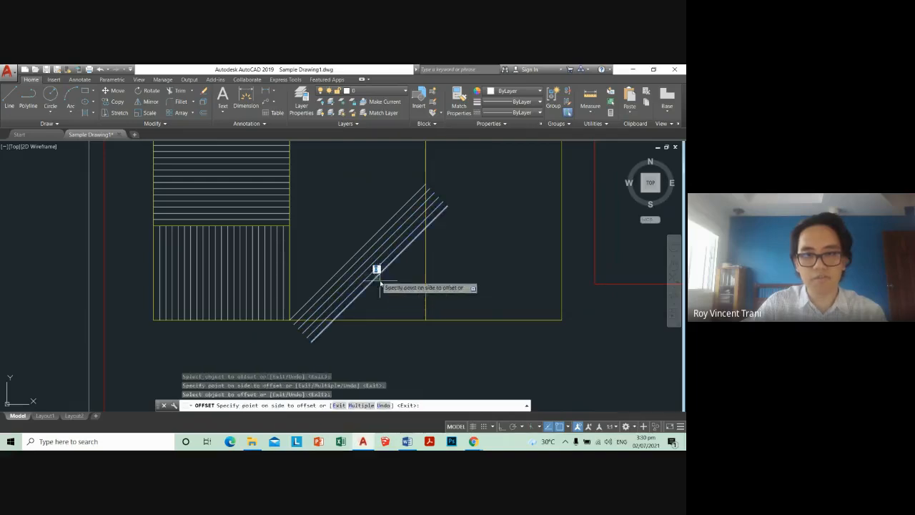
left_click(383, 282)
left_click(382, 281)
left_click(407, 299)
left_click(390, 284)
left_click(399, 297)
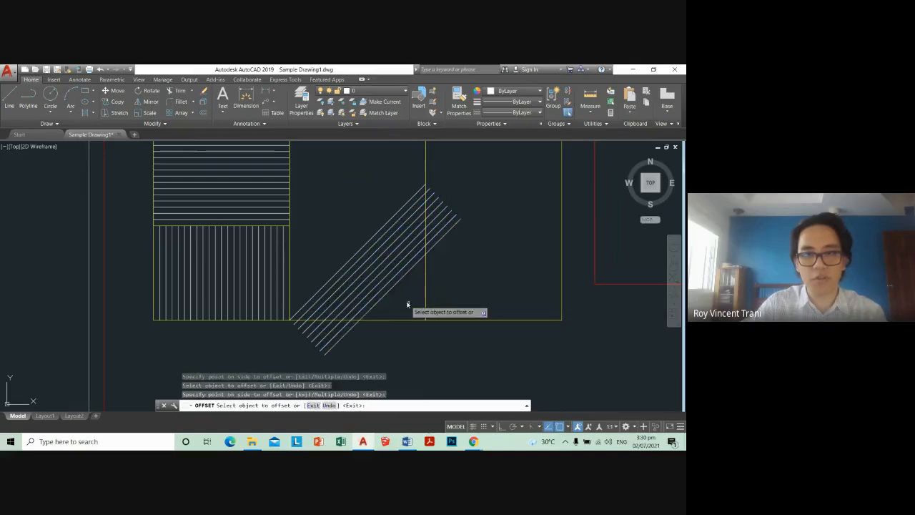
left_click(394, 282)
left_click(402, 292)
left_click(405, 292)
left_click(411, 298)
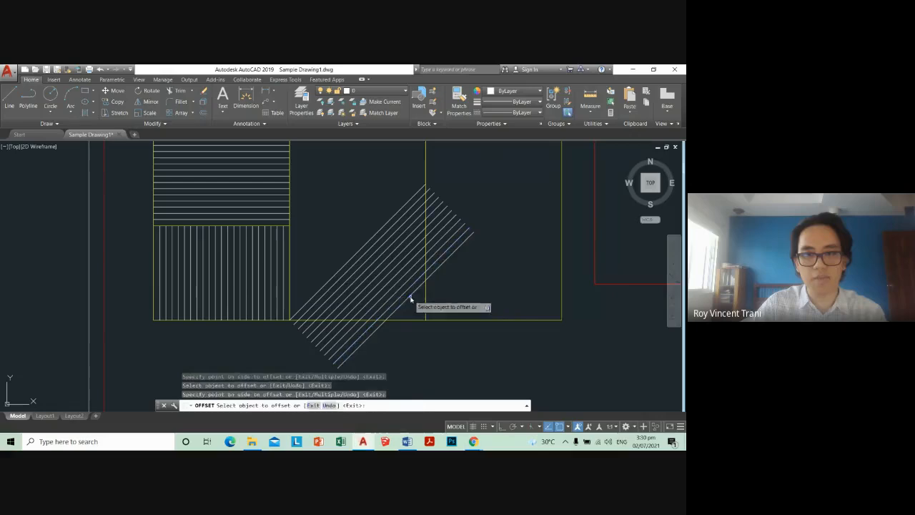
left_click(410, 298)
left_click(416, 308)
left_click(412, 303)
left_click(417, 308)
left_click(423, 315)
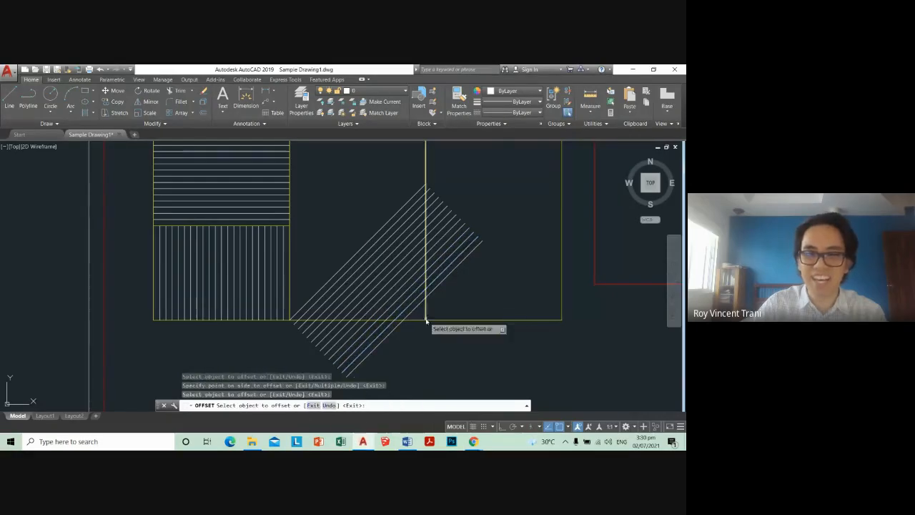
left_click(415, 310)
left_click(432, 327)
key("Escape")
key("Escape")
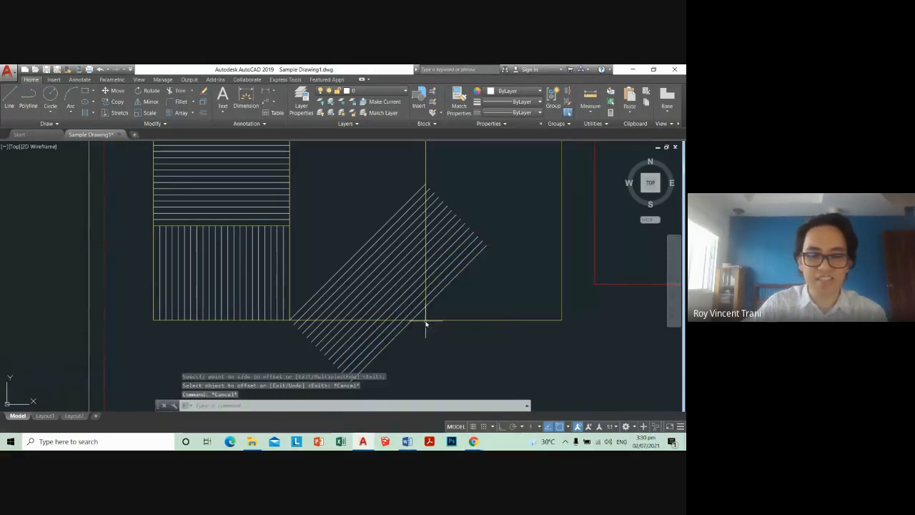
type("tr")
key("Return")
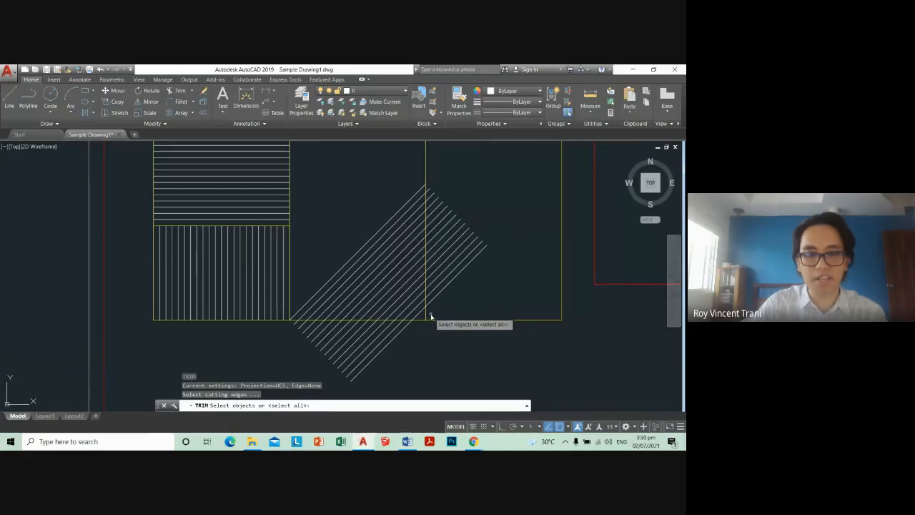
key("Escape")
key("Escape")
type("tr")
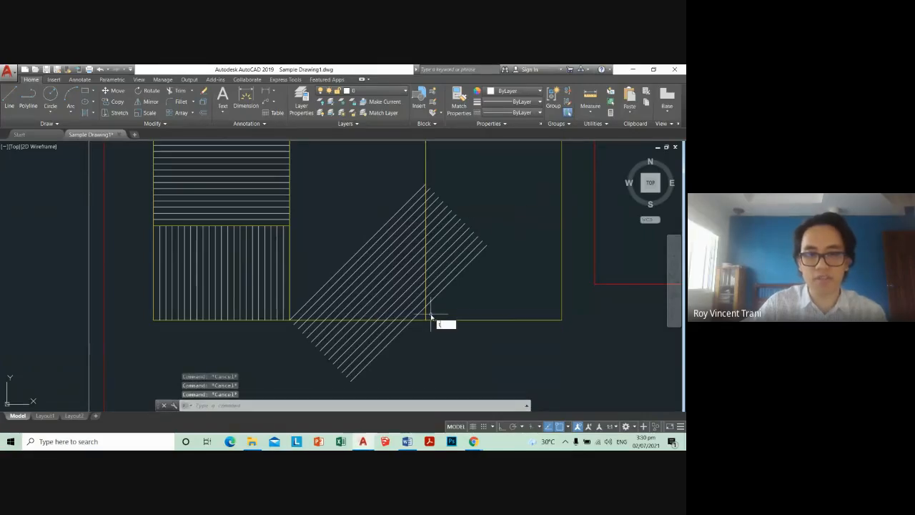
key("Return")
key("Escape")
key("Escape")
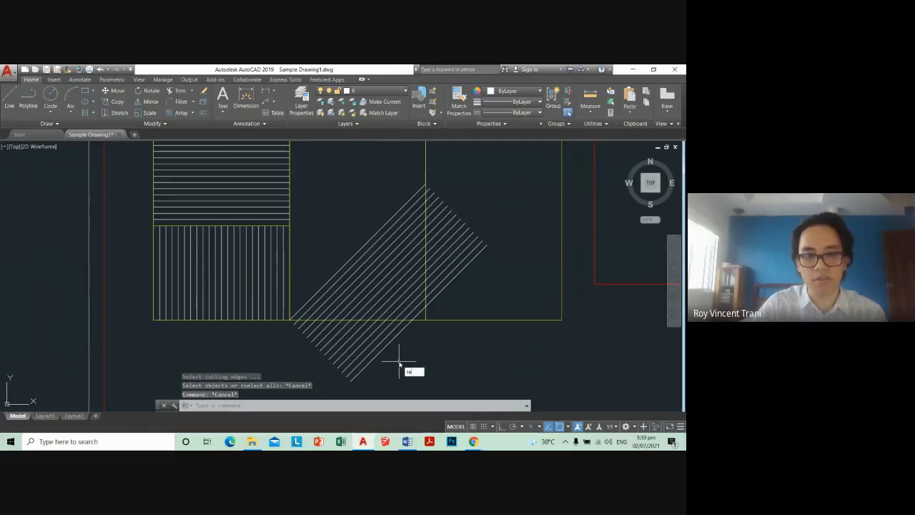
key("Escape")
key("Escape")
Step: Trim the parts of the 45° lines that project below the second box, using its bottom edge as the cutting edge
type("tr")
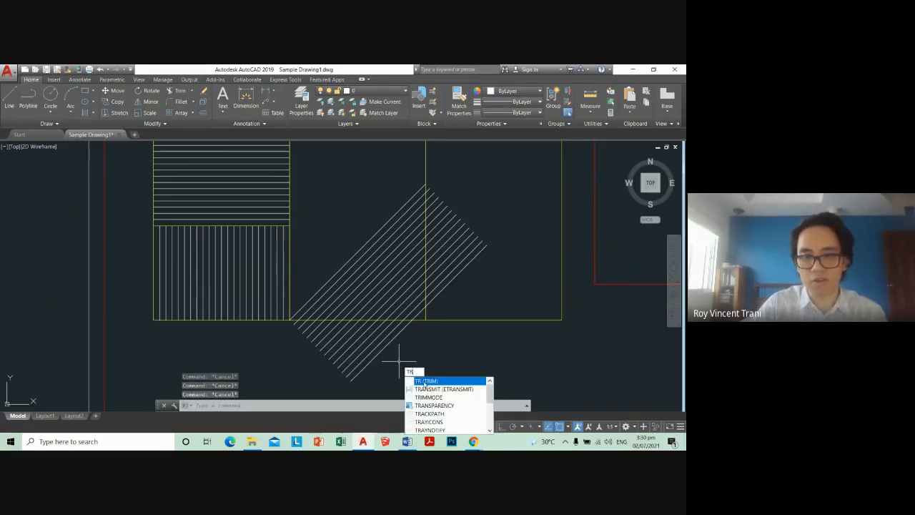
left_click(426, 381)
left_click(422, 319)
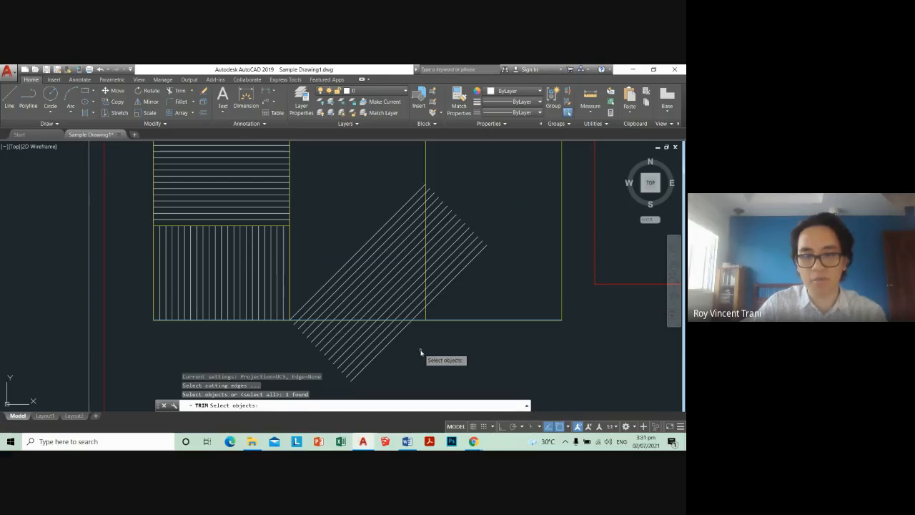
key("Return")
left_click(442, 357)
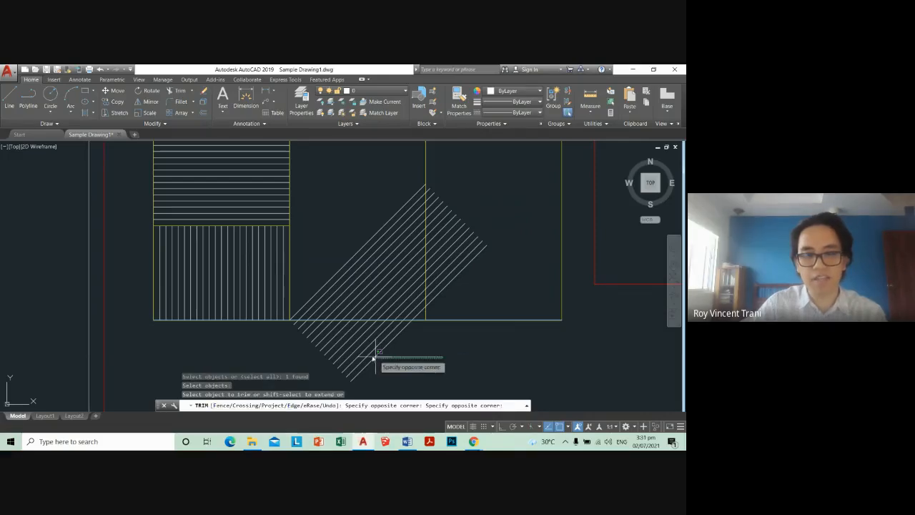
left_click(291, 327)
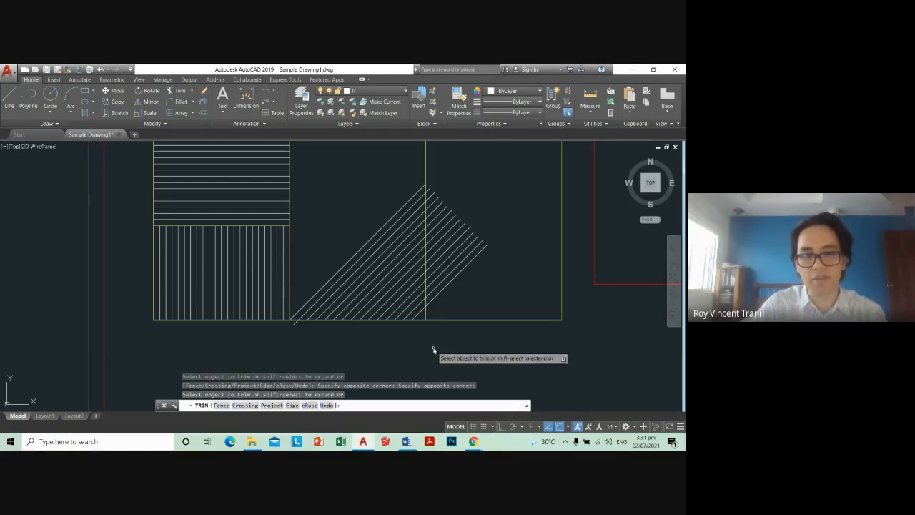
key("Return")
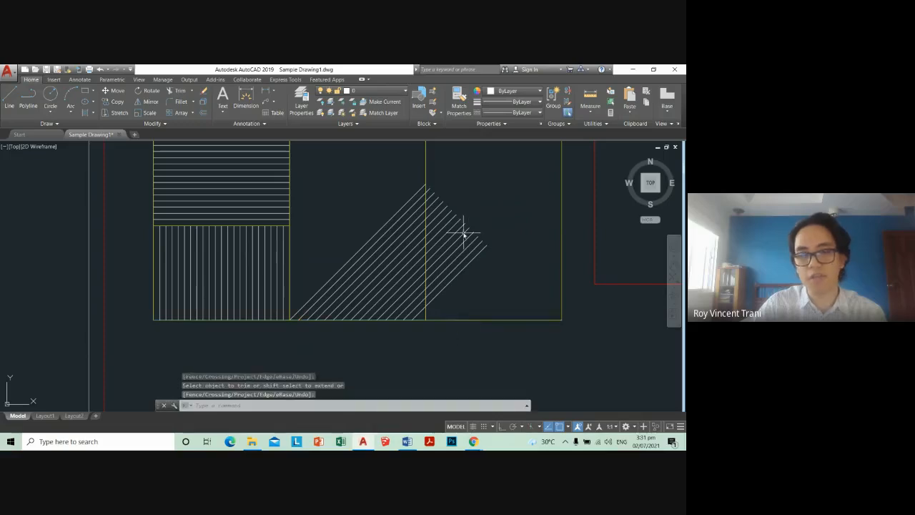
Step: Trim the 45° line ends that project into the third box, using the divider between the second and third boxes as the cutting edge
middle_click_drag(458, 225, 373, 284)
left_click(366, 241)
left_click(337, 230)
scroll(394, 257, "down", 2)
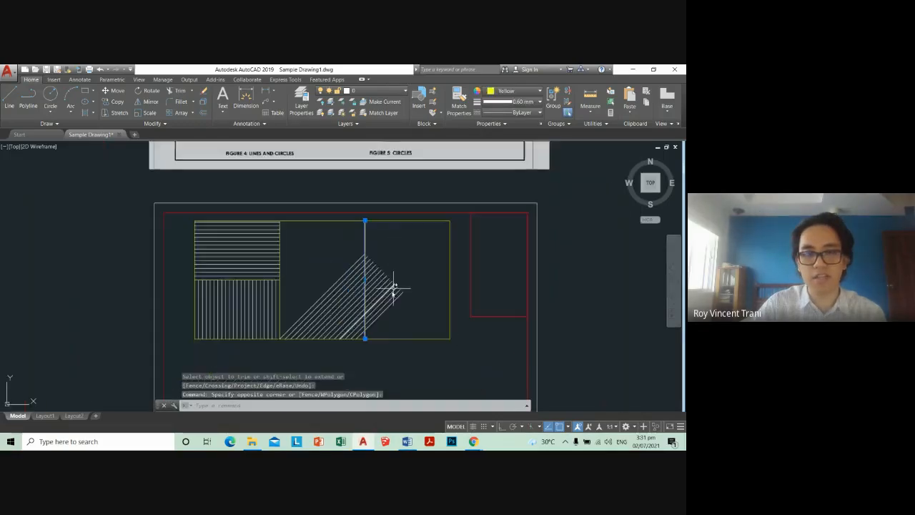
scroll(393, 288, "up", 2)
type("tr")
key("Return")
left_click(409, 329)
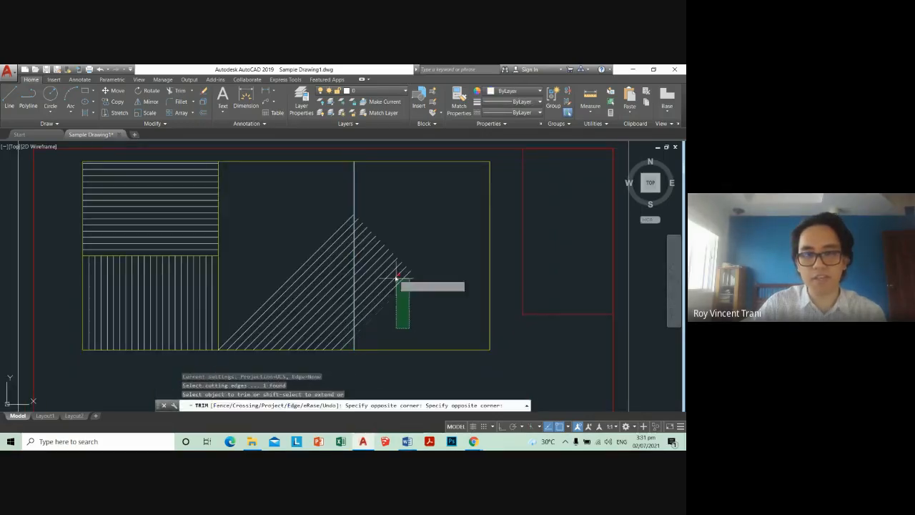
left_click(360, 214)
key("Return")
Step: Trim the leftover end of the second-highest 45° line that projects past the divider between the second and third boxes
scroll(359, 251, "up", 4)
key("Return")
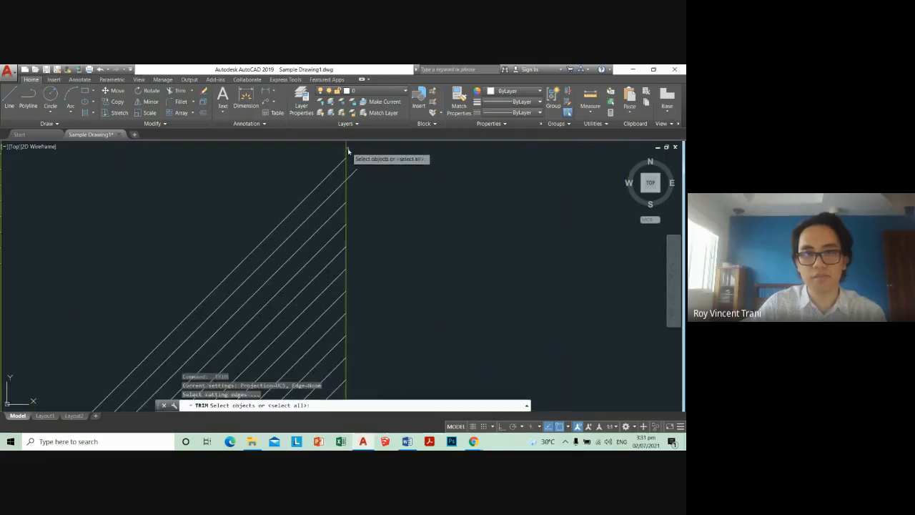
left_click(349, 150)
left_click(330, 149)
key("Return")
left_click(358, 150)
left_click(355, 165)
key("Return")
scroll(416, 259, "down", 7)
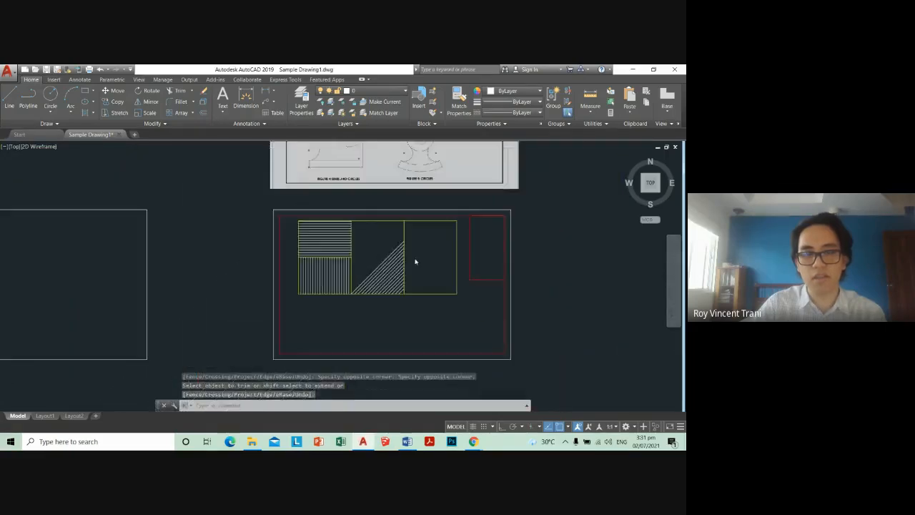
key("Escape")
scroll(411, 265, "up", 2)
key("Escape")
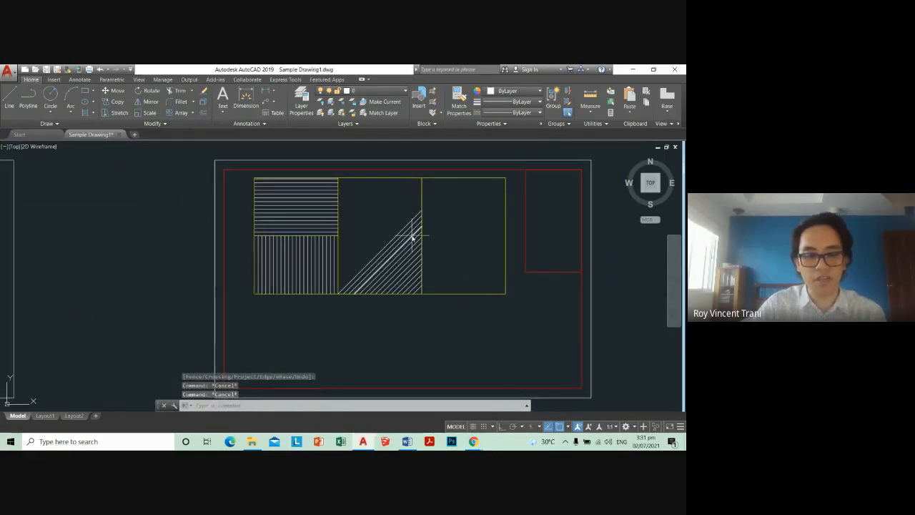
Step: Copy all the 45° lines in the second box upward along the right divider, placing the copy at the top line's divider endpoint
type("ct o")
key("Return")
scroll(411, 252, "up", 2)
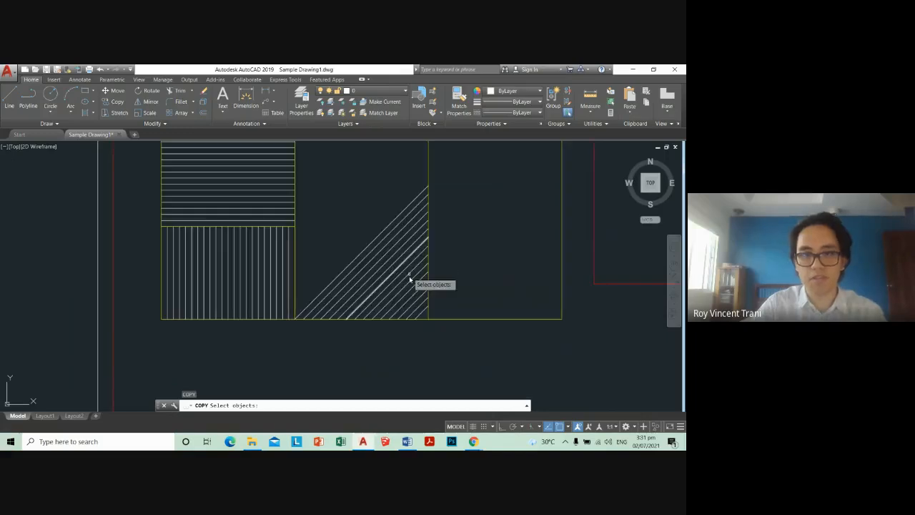
scroll(418, 299, "up", 4)
scroll(432, 292, "down", 4)
left_click(433, 293)
left_click(412, 246)
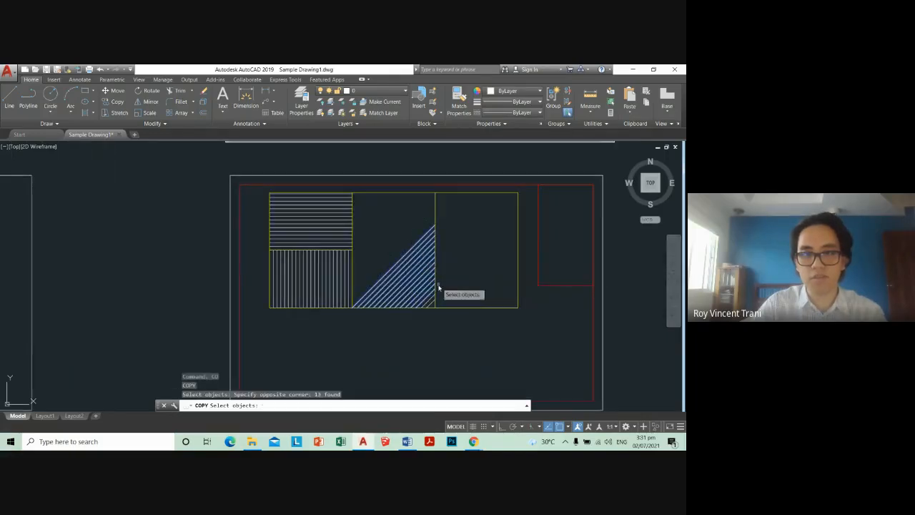
scroll(438, 286, "up", 3)
key("Return")
left_click(429, 307)
scroll(427, 243, "down", 3)
scroll(429, 229, "up", 3)
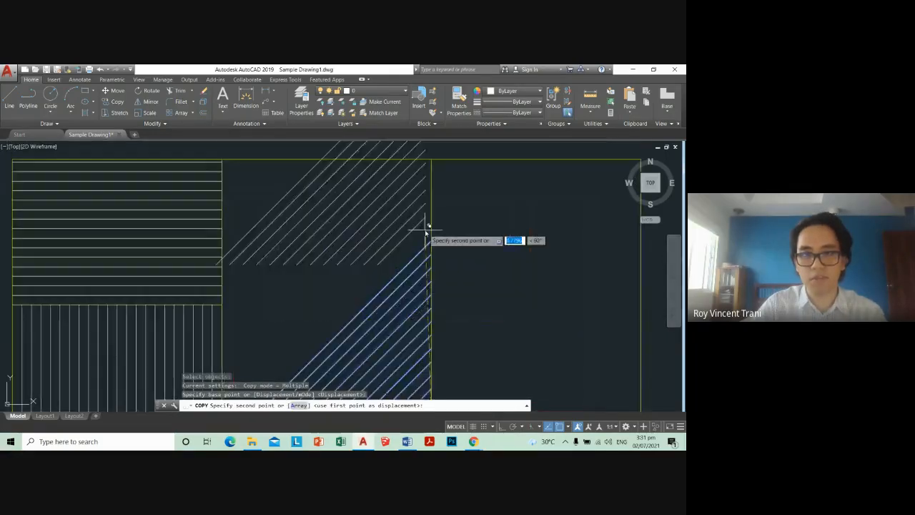
left_click(431, 241)
scroll(441, 272, "down", 4)
key("Escape")
scroll(391, 266, "up", 2)
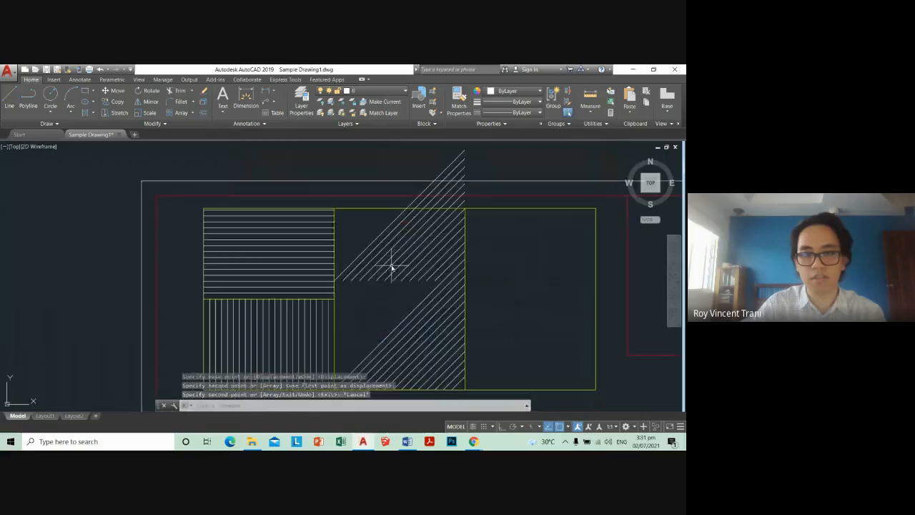
Step: Extend the lower ends of the copied 45° lines to the yellow divider between the first and second boxes
type("ex")
key("Return")
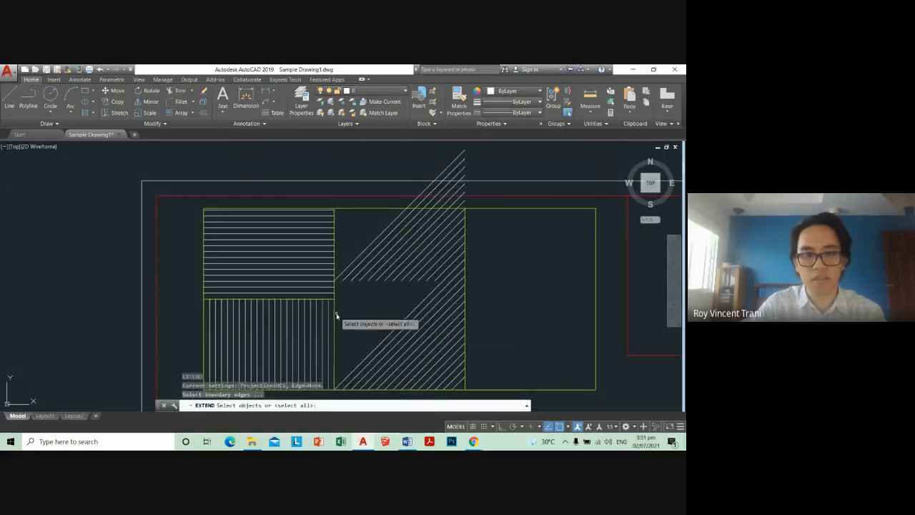
left_click(336, 315)
key("Return")
scroll(430, 290, "up", 4)
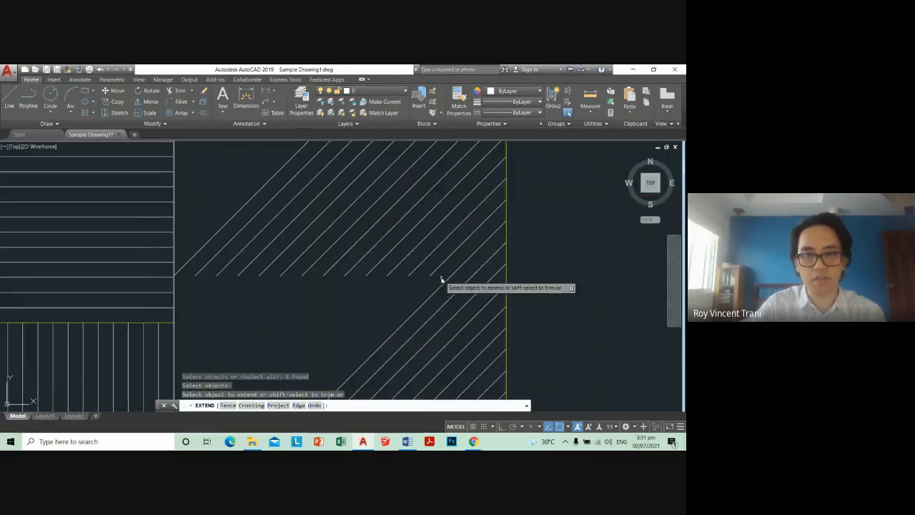
left_click(441, 277)
key("Escape")
scroll(269, 246, "down", 4)
scroll(268, 270, "up", 2)
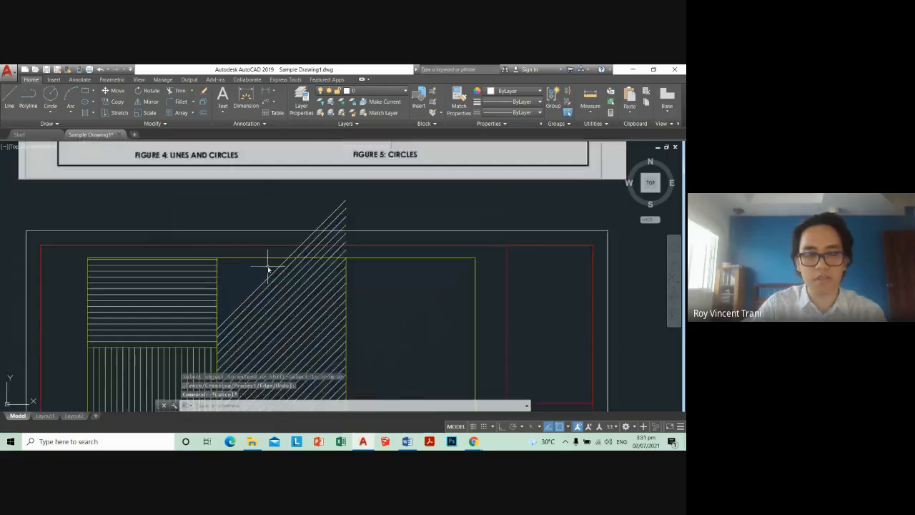
Step: Trim the 45° lines that project above the second box, using its yellow top edge as the cutting edge
type("tr")
key("Return")
left_click(263, 266)
key("Return")
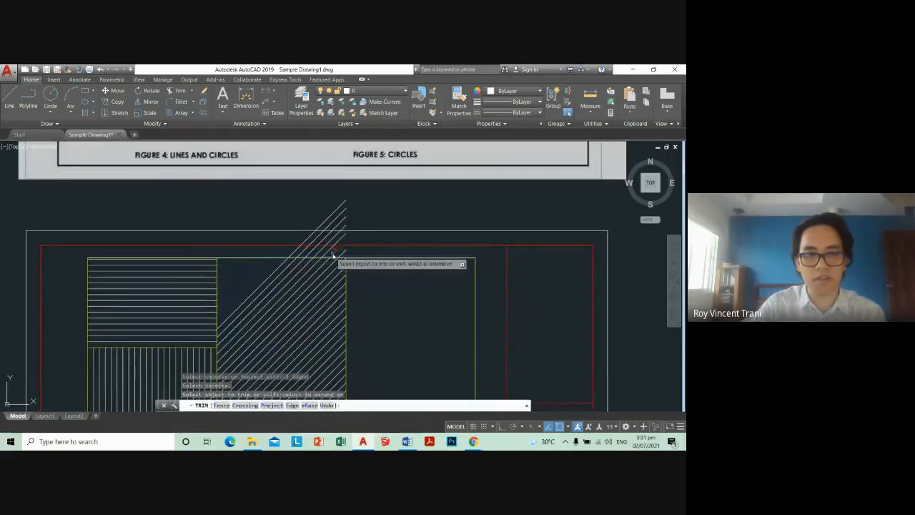
scroll(351, 260, "up", 3)
left_click(376, 263)
key("Escape")
scroll(339, 276, "down", 4)
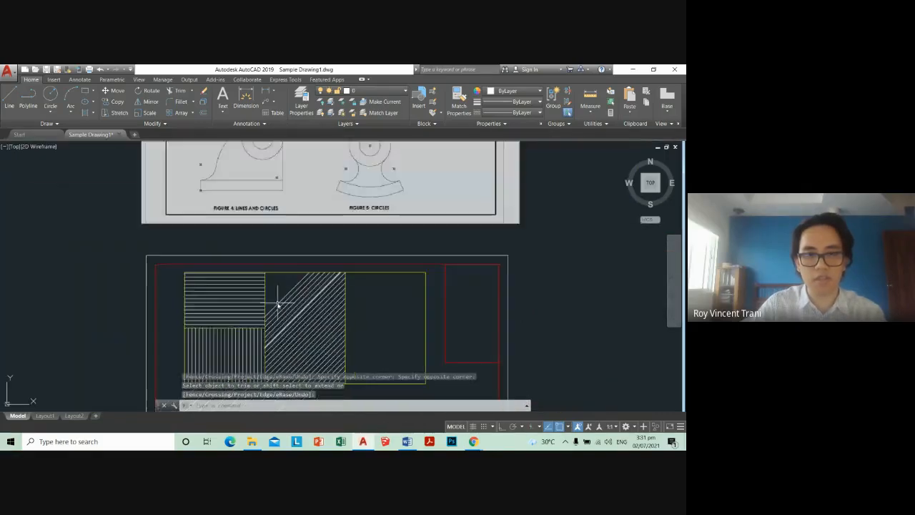
scroll(285, 315, "up", 3)
type("co")
key("Return")
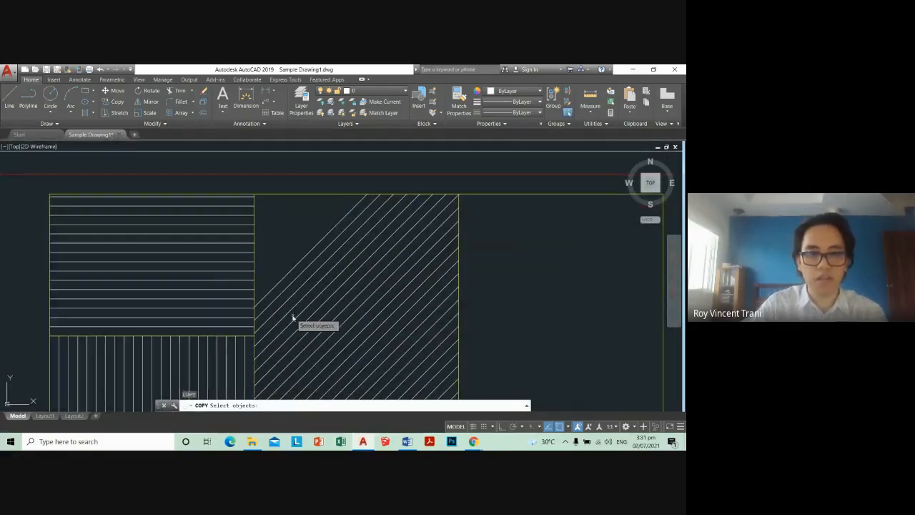
left_click(275, 261)
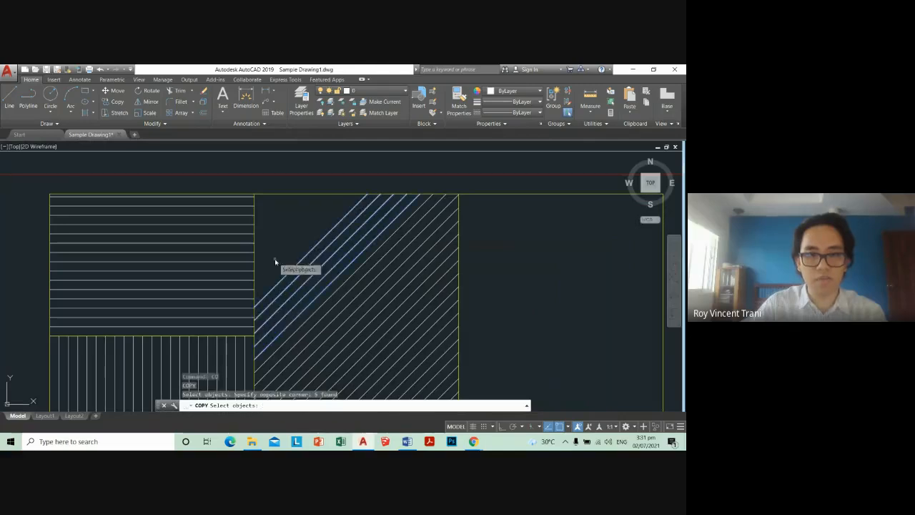
left_click(254, 364)
key("Escape")
Step: Copy the five uppermost 45° lines repeatedly upward along the divider between the first and second boxes to fill the second box's empty corner
type("co")
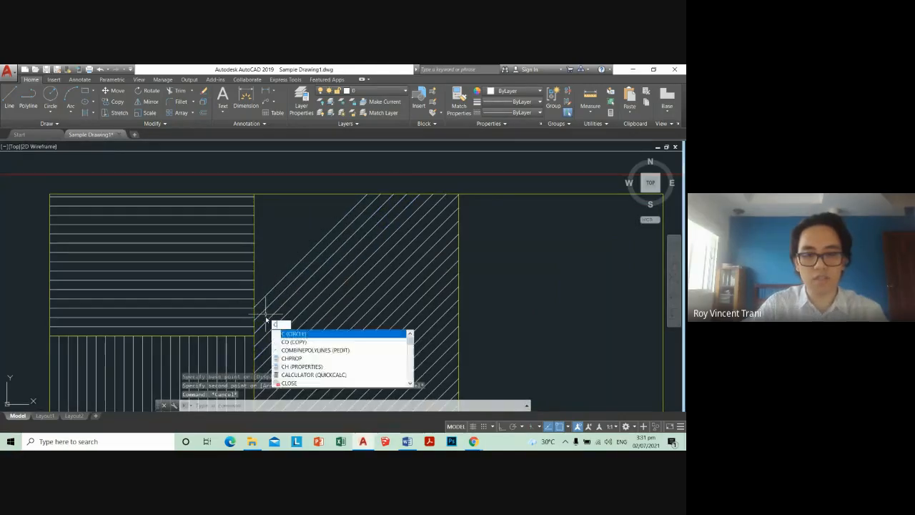
key("Return")
left_click(270, 262)
key("Return")
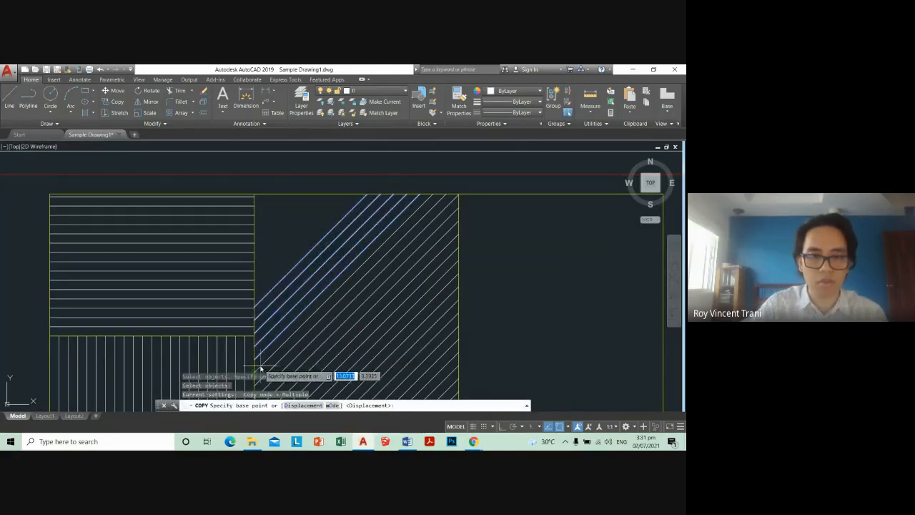
scroll(272, 343, "down", 3)
scroll(273, 343, "up", 3)
left_click(262, 251)
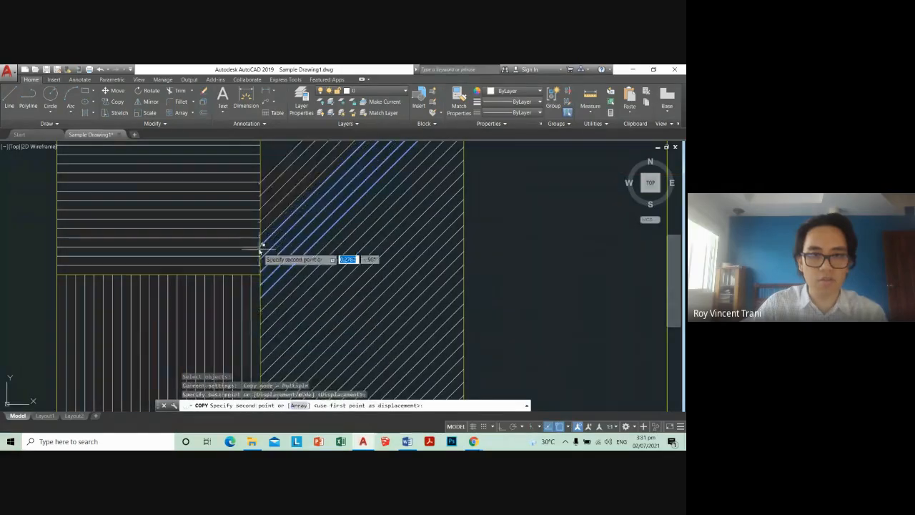
scroll(270, 269, "down", 2)
scroll(263, 246, "up", 4)
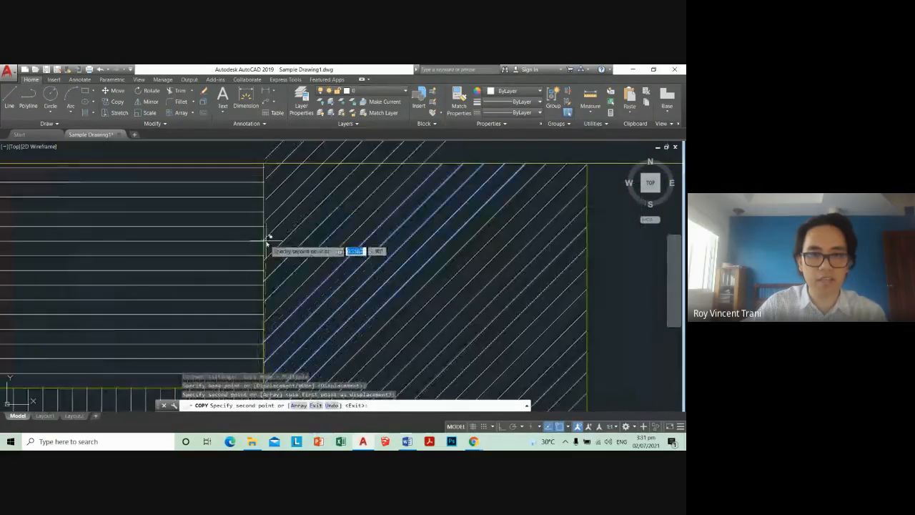
scroll(270, 248, "down", 6)
key("Escape")
Step: Trim the copied 45° lines that project above the second box, using its yellow top edge as the cutting edge
scroll(315, 243, "up", 4)
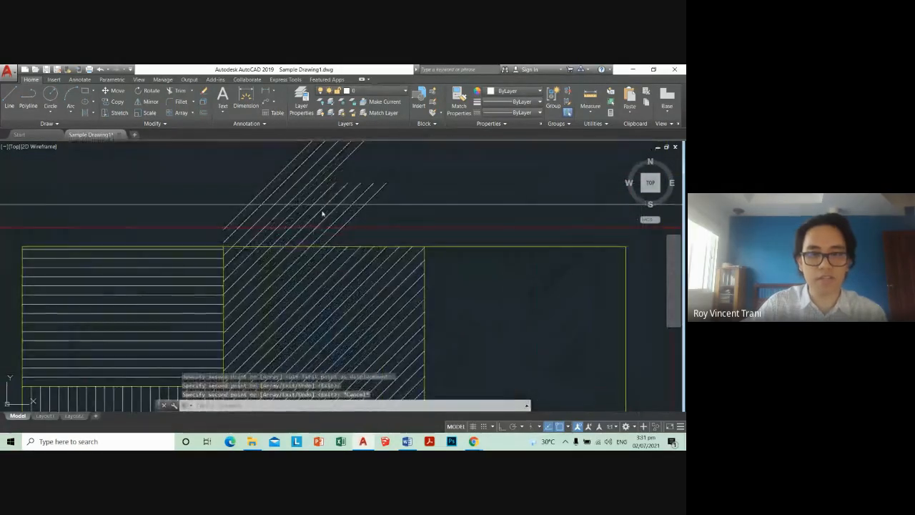
type("tr")
key("Return")
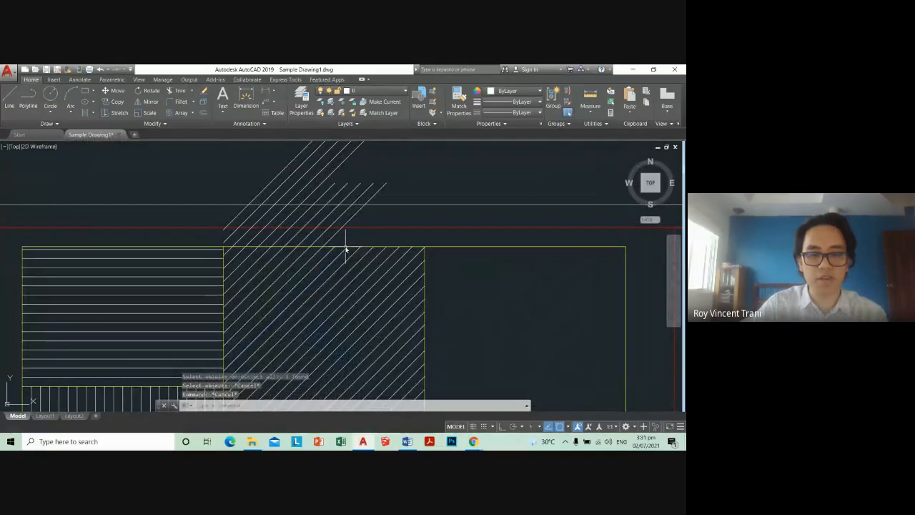
left_click(341, 248)
key("Return")
left_click(371, 216)
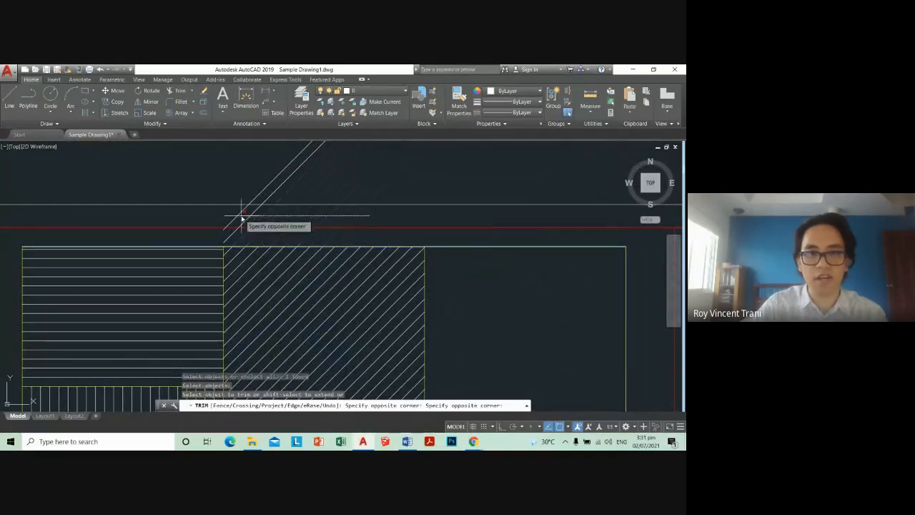
left_click(240, 217)
key("Escape")
Step: Erase the two leftover 45° lines lying entirely above the second box
type("e")
key("Return")
left_click(315, 182)
left_click(270, 164)
key("Return")
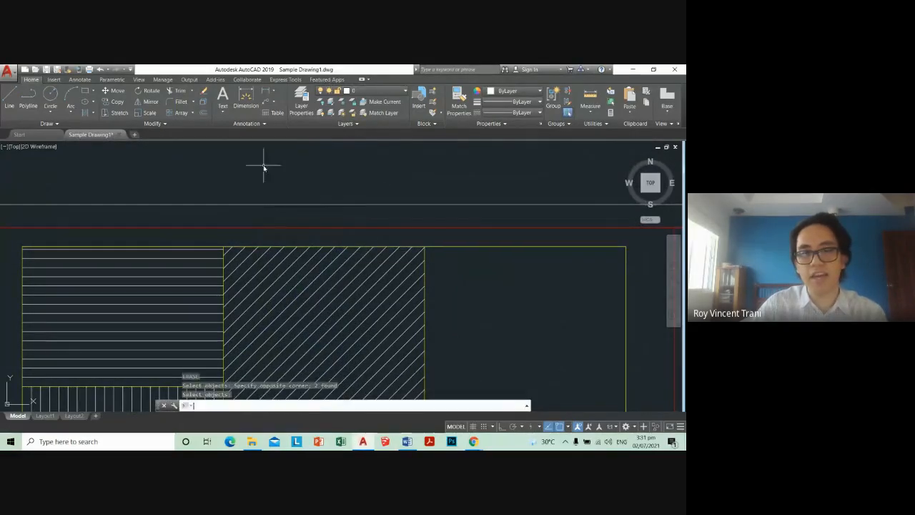
scroll(351, 238, "down", 6)
middle_click_drag(422, 288, 399, 277)
key("Escape")
key("Escape")
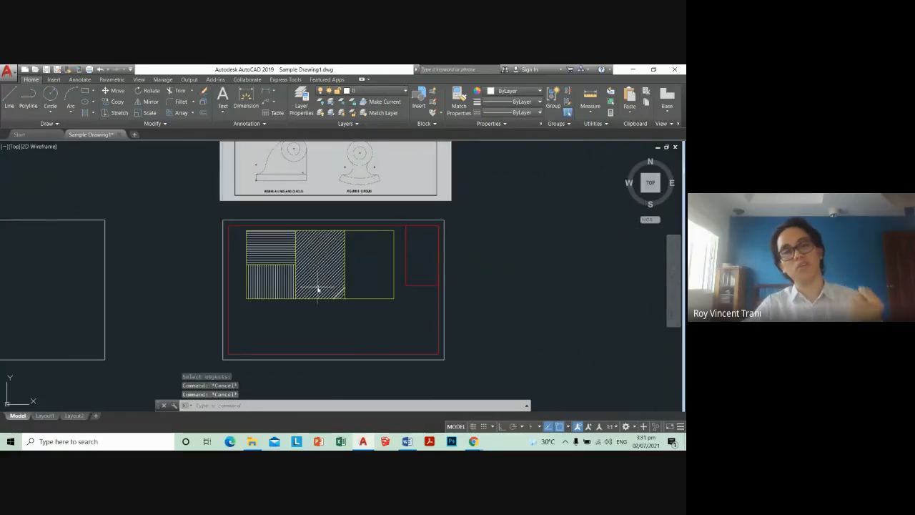
scroll(318, 288, "up", 4)
scroll(339, 310, "down", 2)
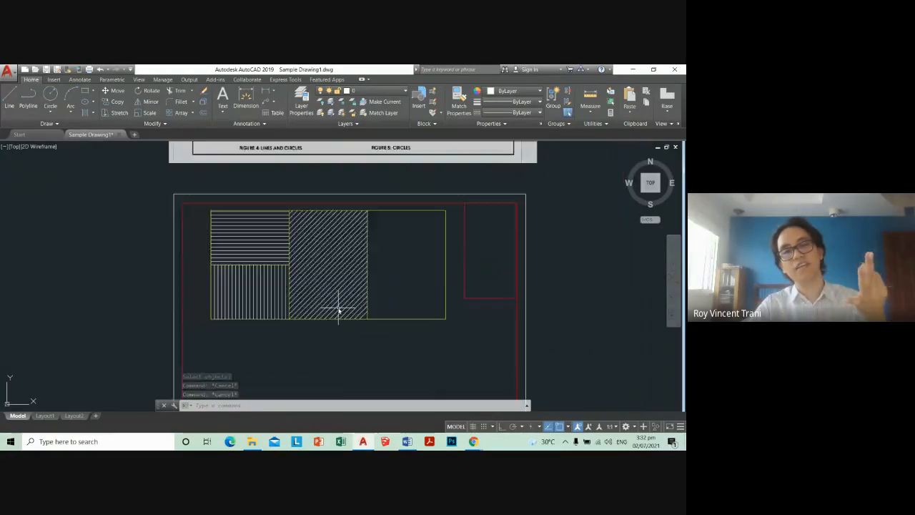
scroll(339, 310, "down", 2)
scroll(384, 311, "up", 4)
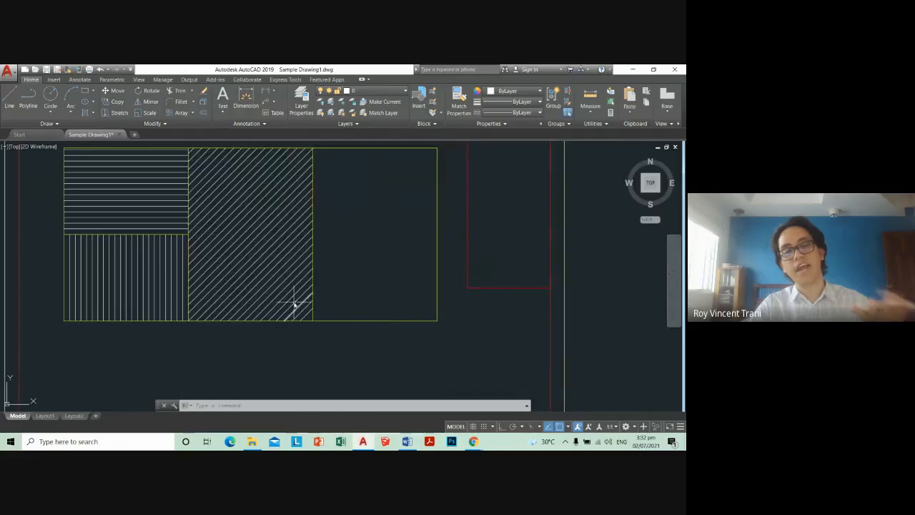
scroll(252, 234, "down", 3)
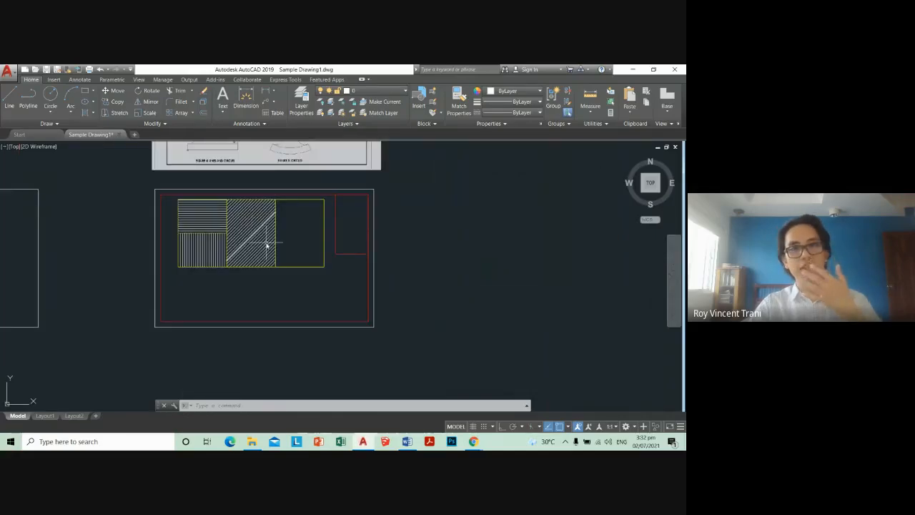
scroll(267, 245, "down", 2)
scroll(278, 206, "up", 5)
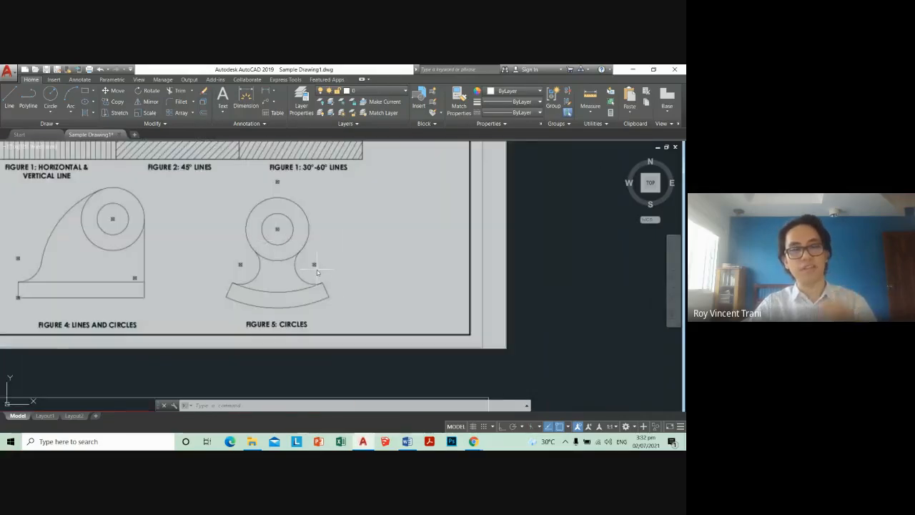
scroll(317, 272, "down", 5)
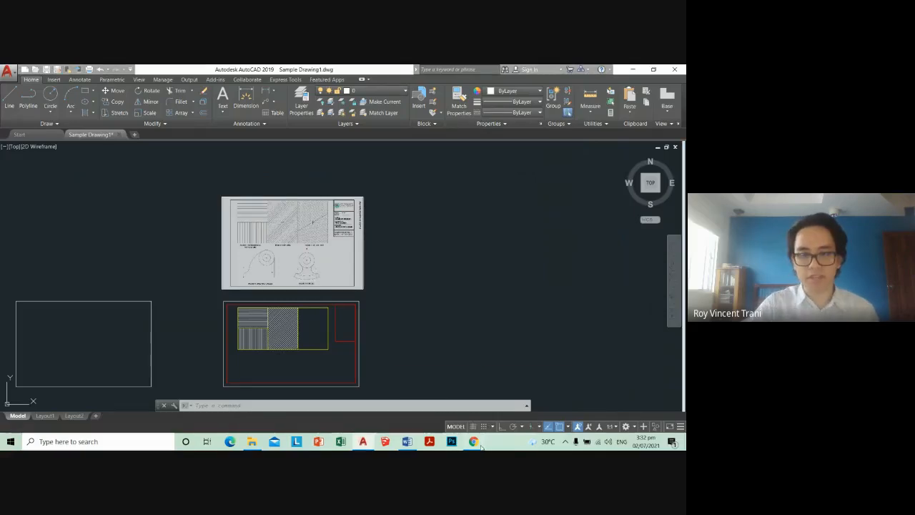
Step: Switch to Chrome to check the Google Meet call, and return to AutoCAD
mouse_move(475, 442)
left_click(432, 412)
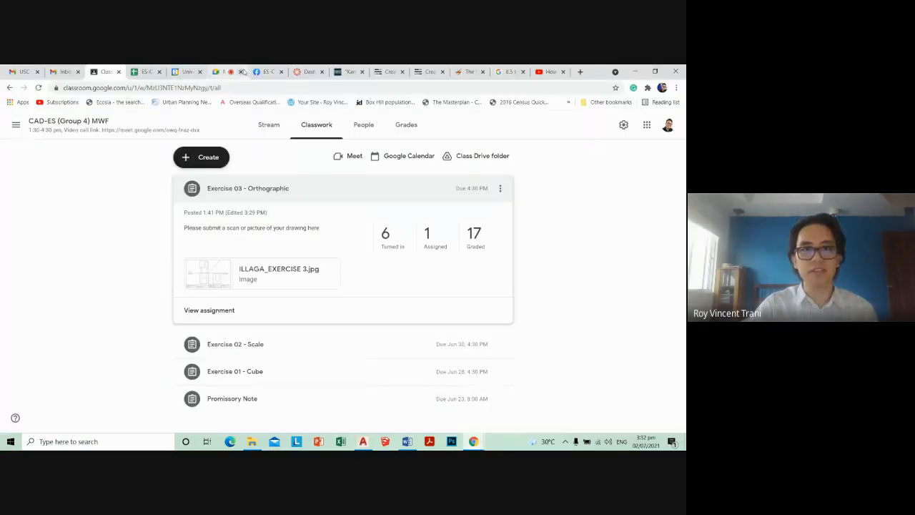
left_click(231, 72)
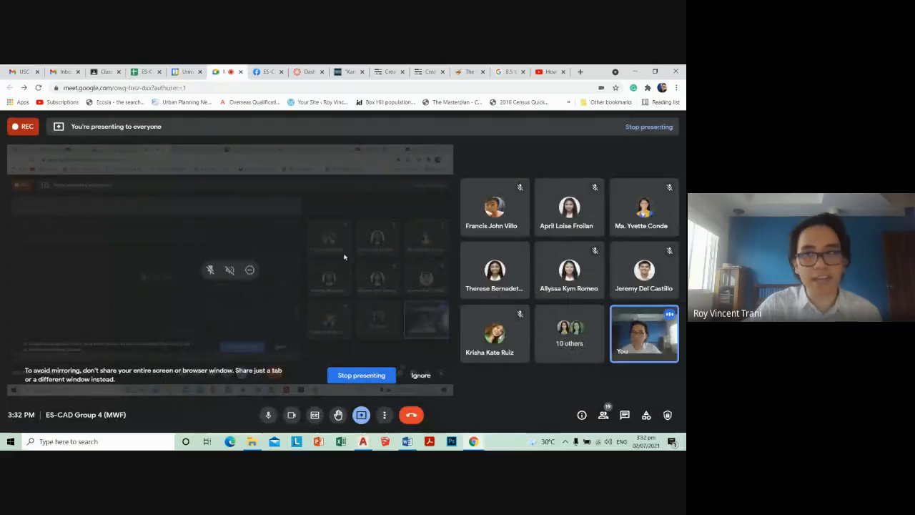
left_click(635, 72)
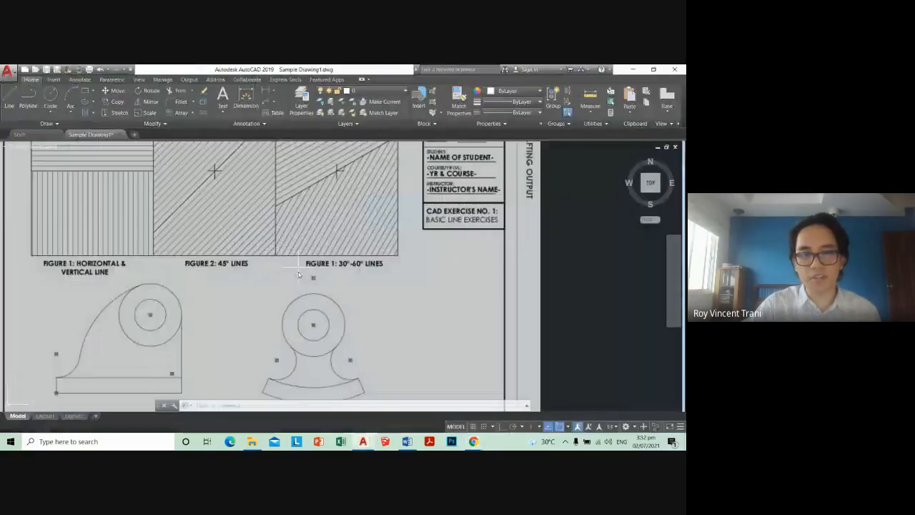
Step: Examine the reference sheet's figure captions and title block against the recreated boxes
scroll(342, 306, "down", 3)
scroll(342, 306, "up", 3)
scroll(422, 312, "down", 5)
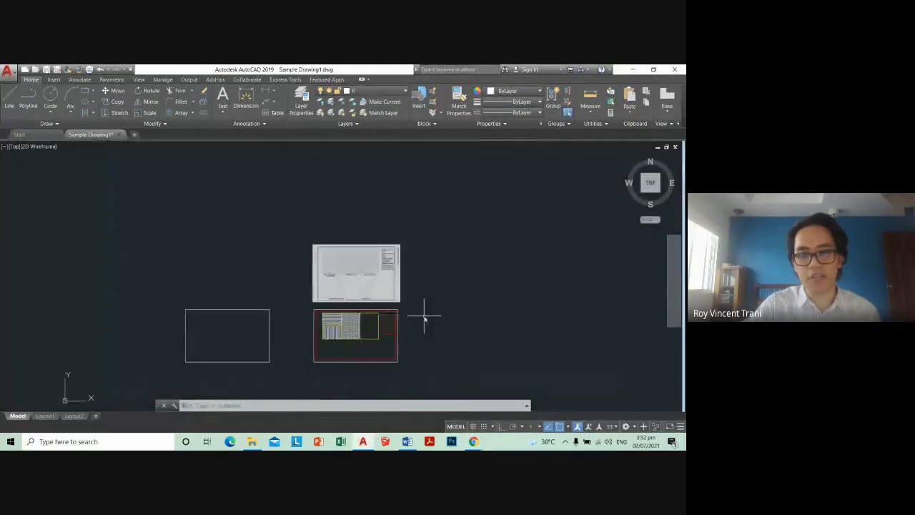
scroll(366, 259, "up", 4)
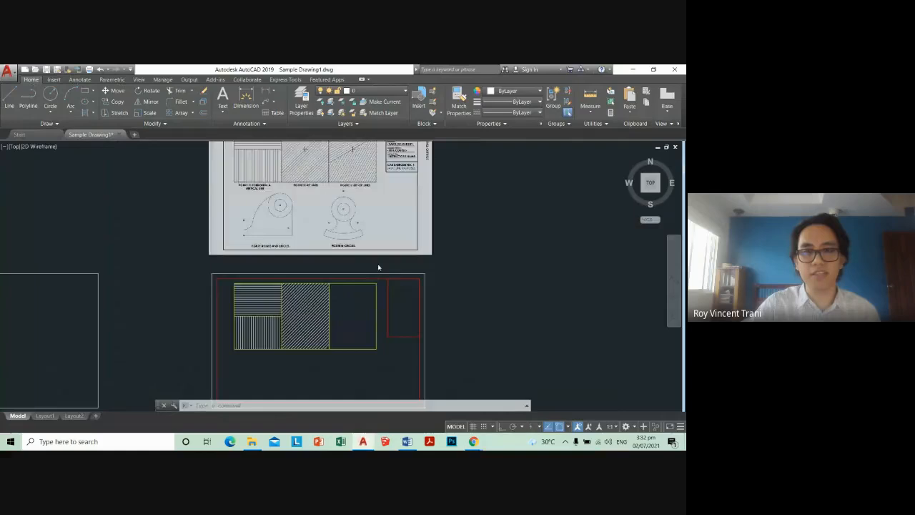
middle_click_drag(379, 267, 359, 348)
scroll(391, 211, "up", 4)
middle_click_drag(385, 233, 381, 241)
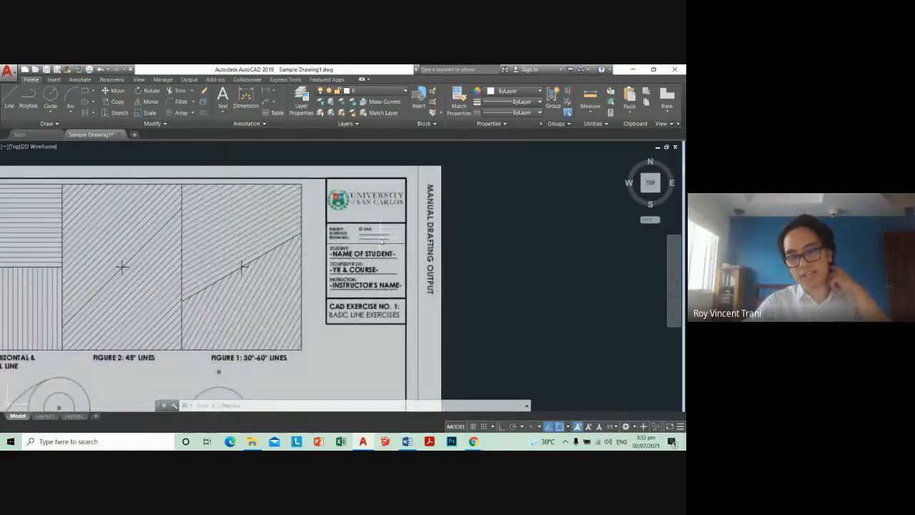
scroll(381, 242, "down", 5)
scroll(335, 299, "up", 5)
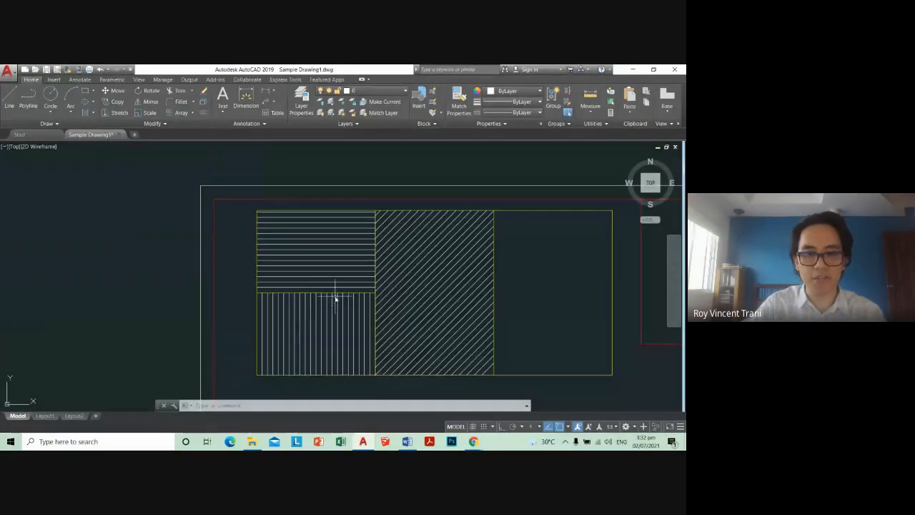
type("mt")
key("Return")
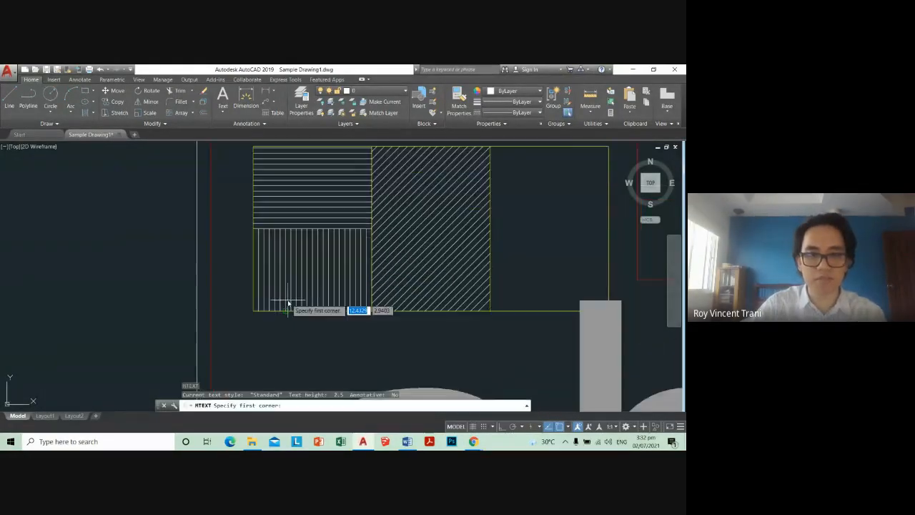
scroll(299, 316, "down", 4)
key("Escape")
key("Escape")
Step: Create a multiline text object reading "Text" in the empty area below the yellow boxes
type("mt")
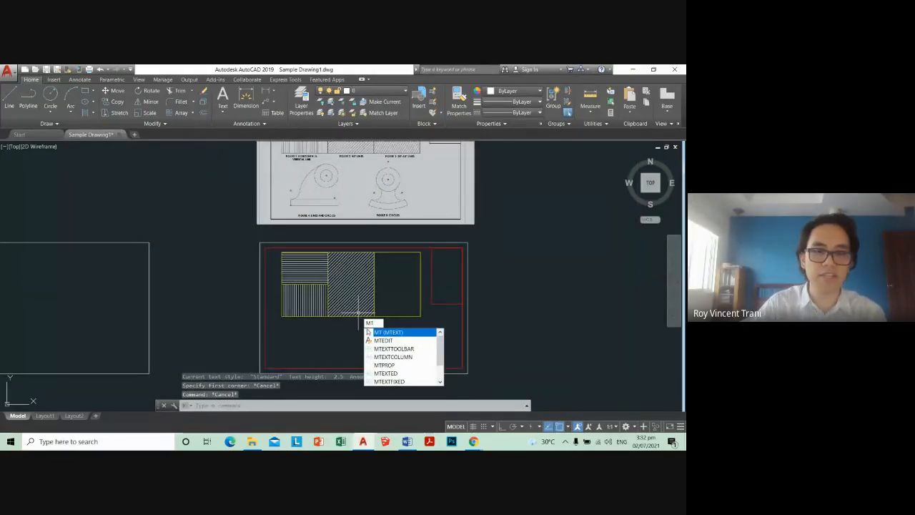
key("Return")
scroll(367, 327, "down", 4)
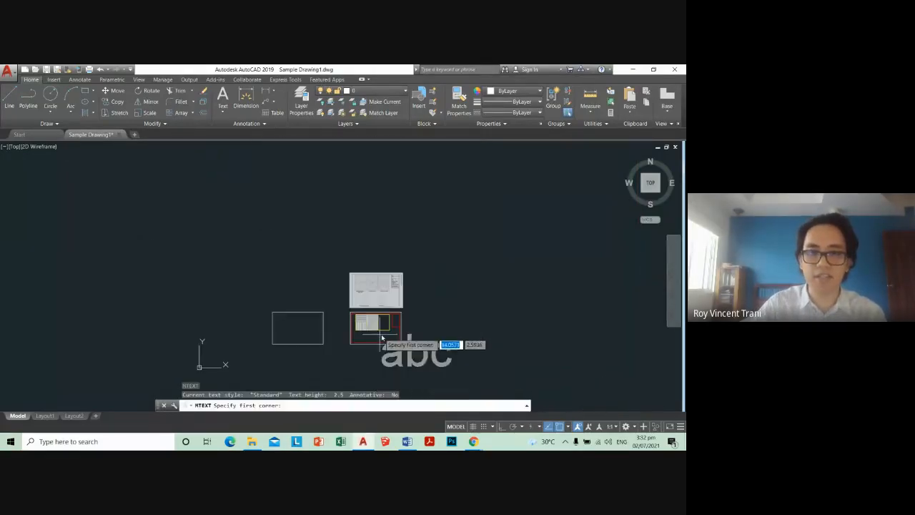
scroll(415, 371, "up", 4)
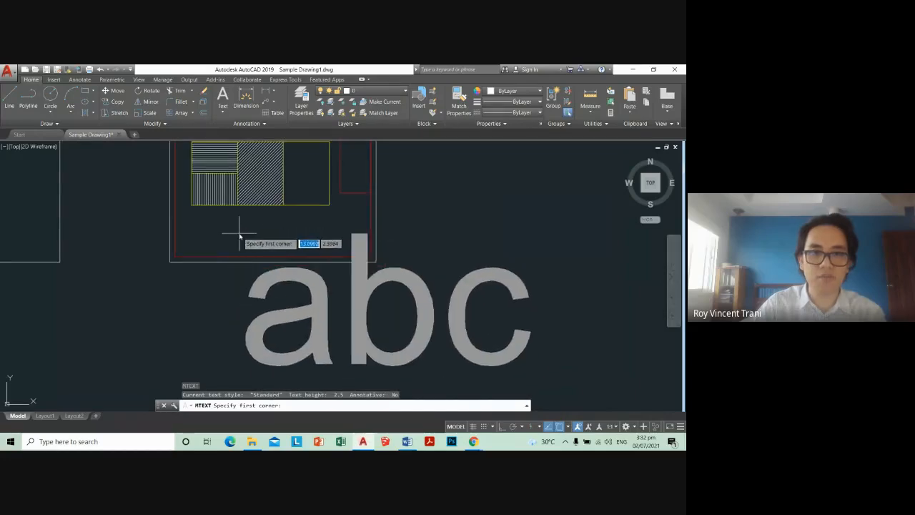
left_click(198, 224)
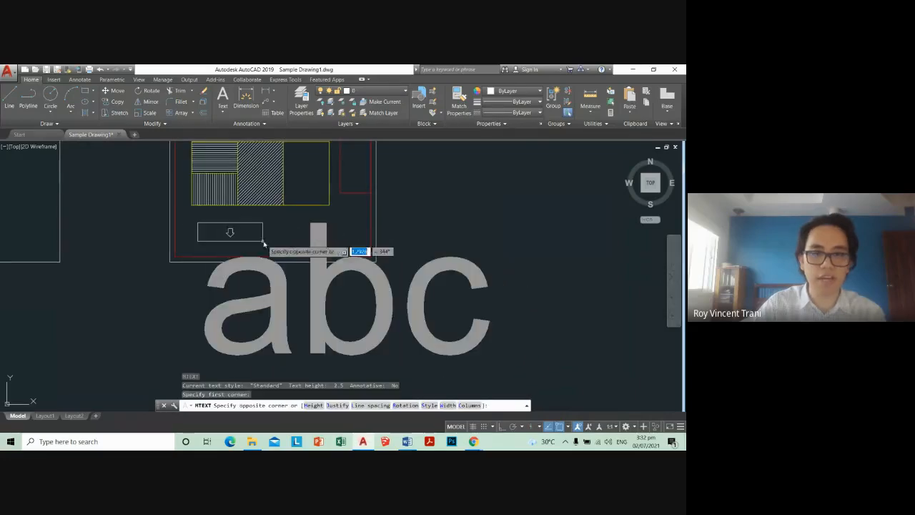
left_click(326, 241)
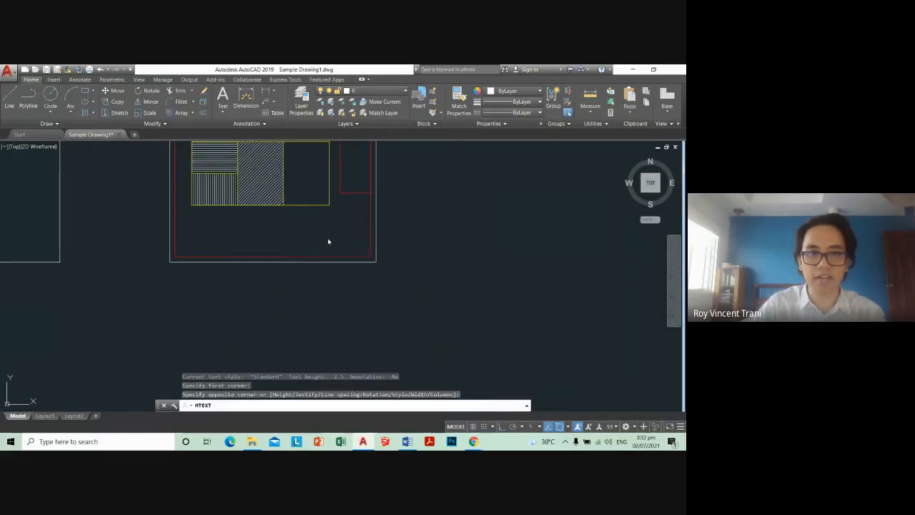
scroll(327, 272, "down", 2)
scroll(341, 269, "down", 3)
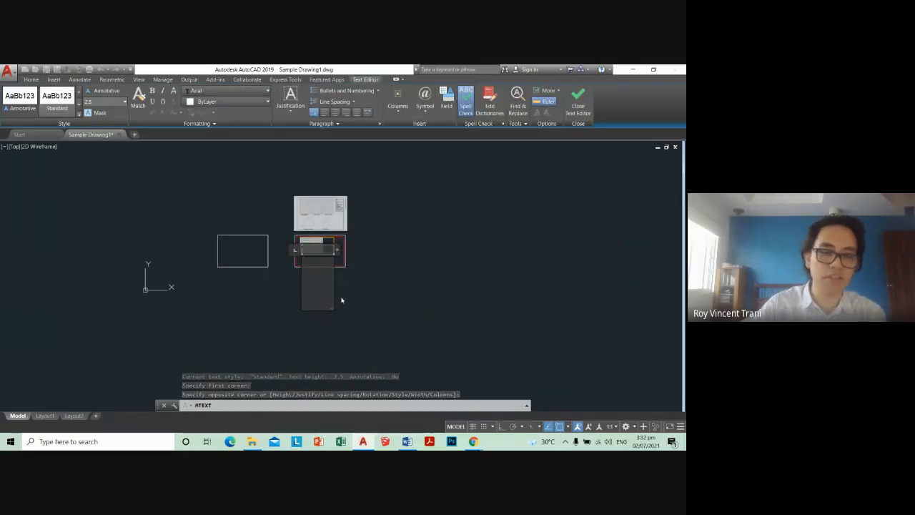
type("Text")
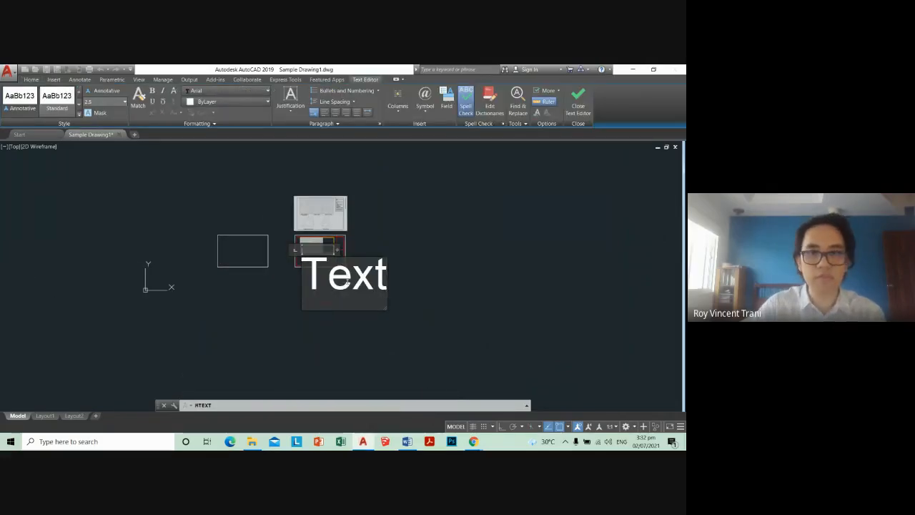
Step: Set the height of the word "Text" to 0.1 and finish editing the multiline text
double_click(343, 284)
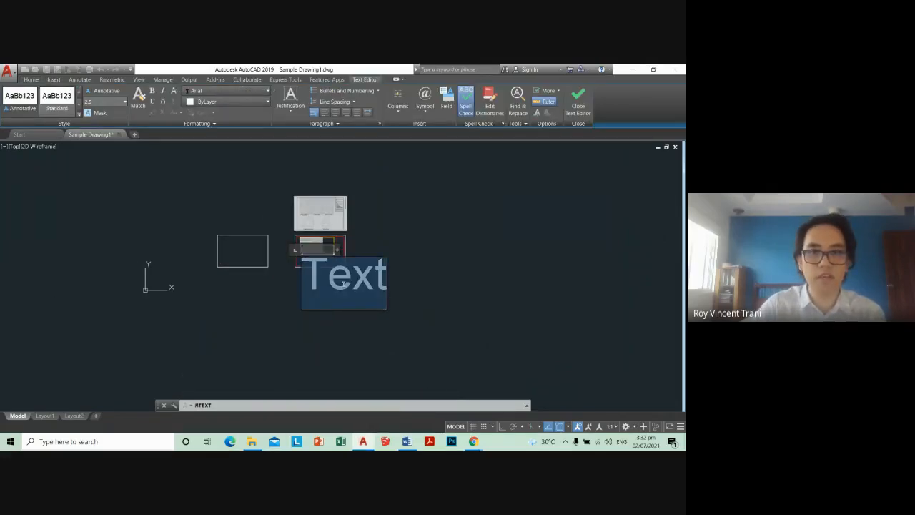
left_click(95, 104)
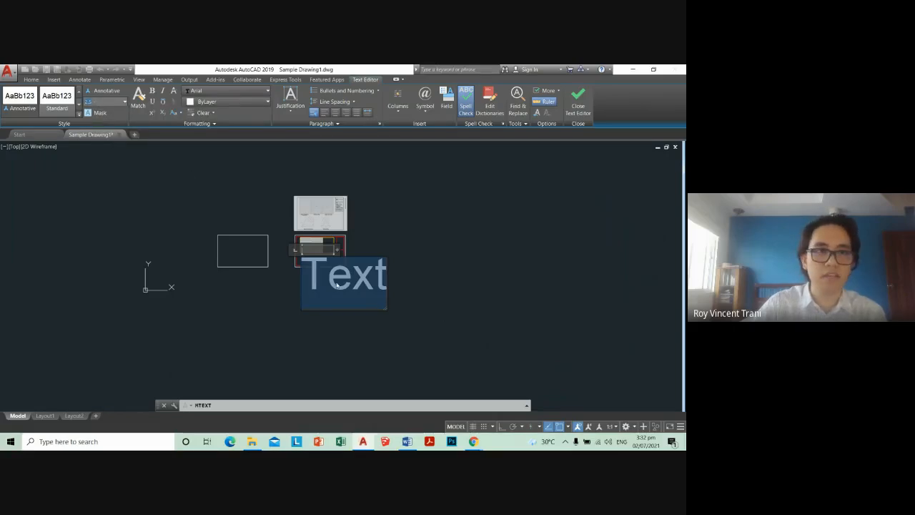
type("0.1")
key("Return")
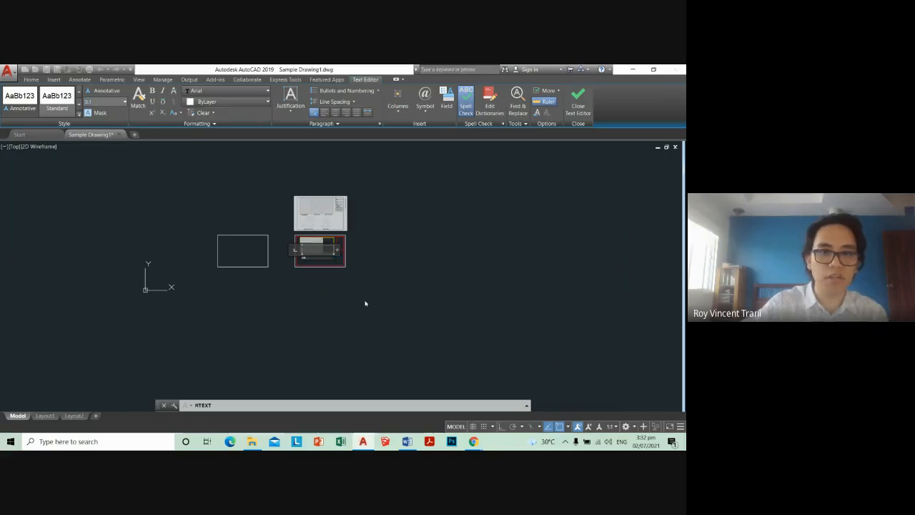
left_click(357, 301)
Step: Move the "Text" object up and across so it sits just beneath the first box as its caption
scroll(236, 207, "up", 5)
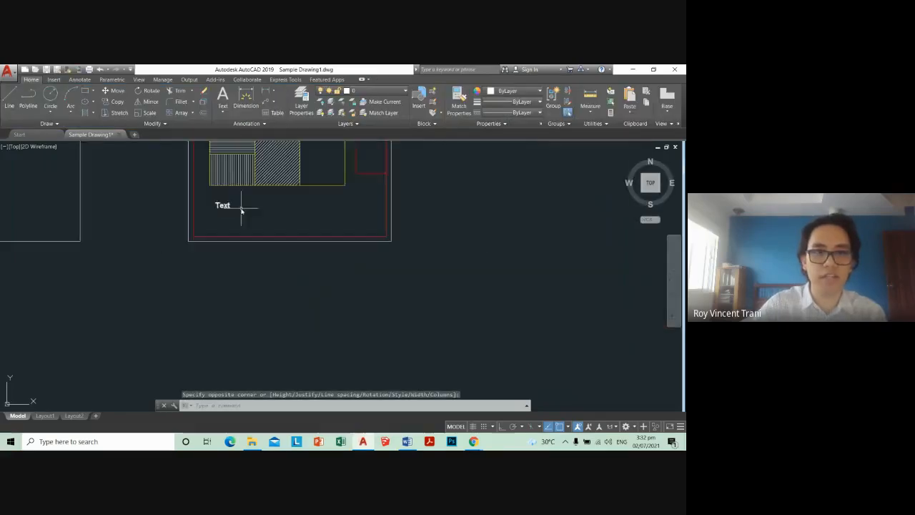
key("space")
left_click(250, 277)
left_click(226, 254)
key("space")
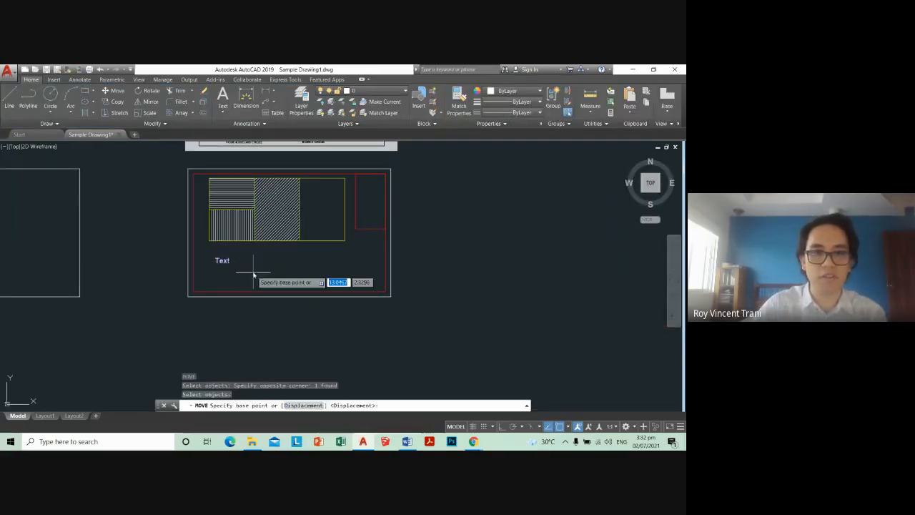
left_click(254, 271)
left_click(262, 259)
scroll(262, 263, "up", 4)
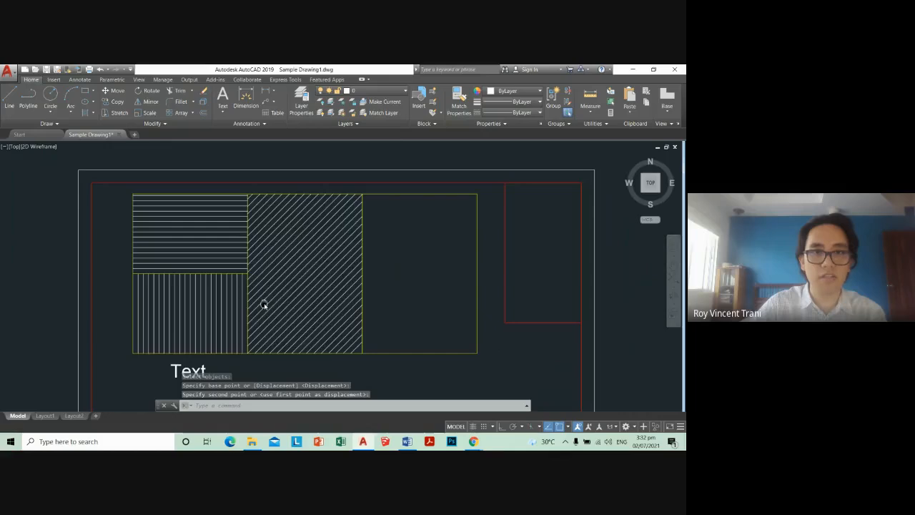
Step: Replace the "Text" wording beneath the first box with "Figure 1: Horizontal & Vertical Line" and close the text editor
scroll(264, 305, "down", 2)
scroll(268, 257, "down", 2)
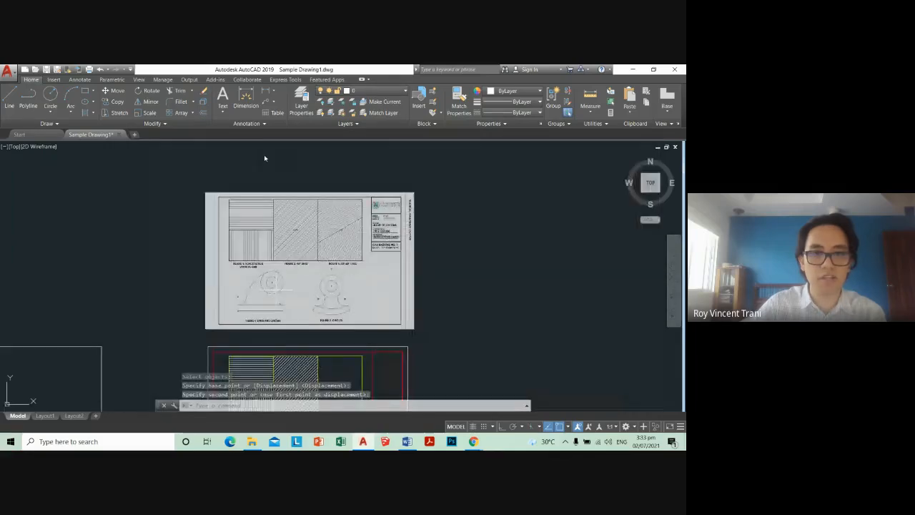
scroll(249, 332, "up", 4)
double_click(249, 308)
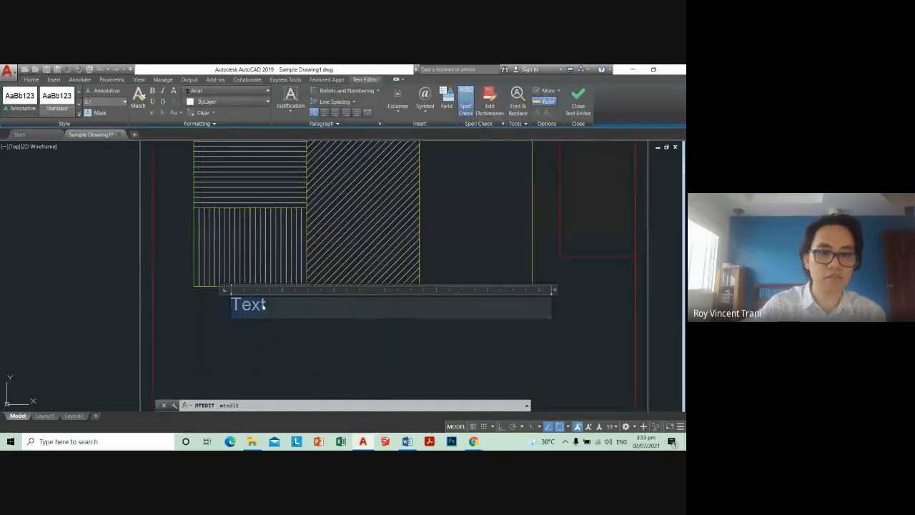
type("Fi")
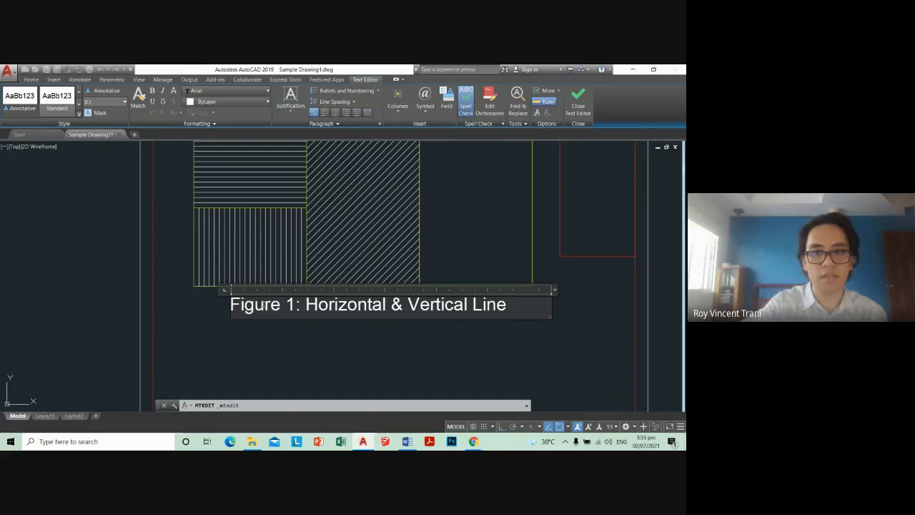
left_click(269, 324)
scroll(260, 347, "down", 3)
scroll(284, 250, "up", 2)
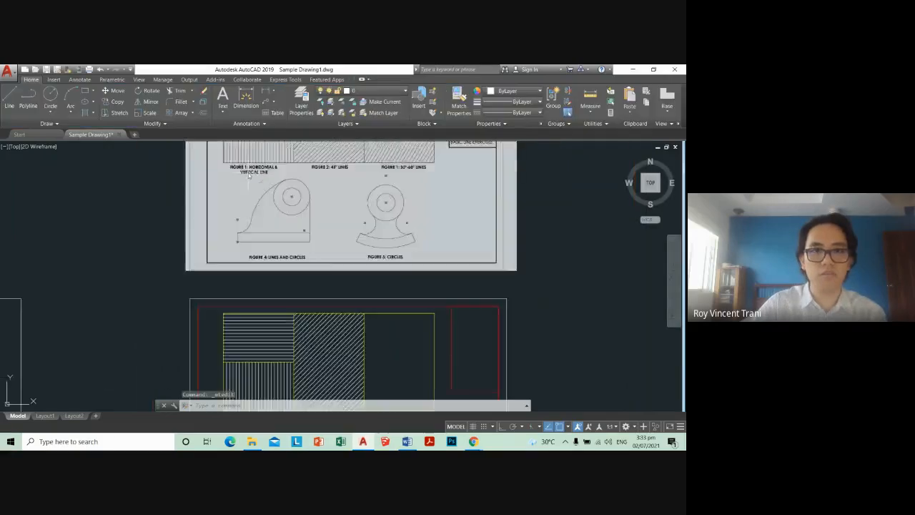
scroll(285, 249, "down", 2)
scroll(258, 257, "up", 4)
key("Escape")
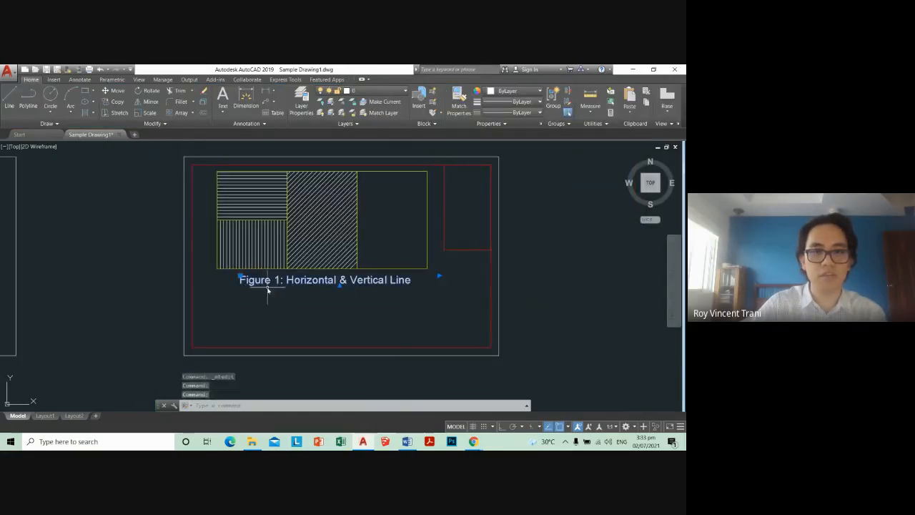
left_click(254, 281)
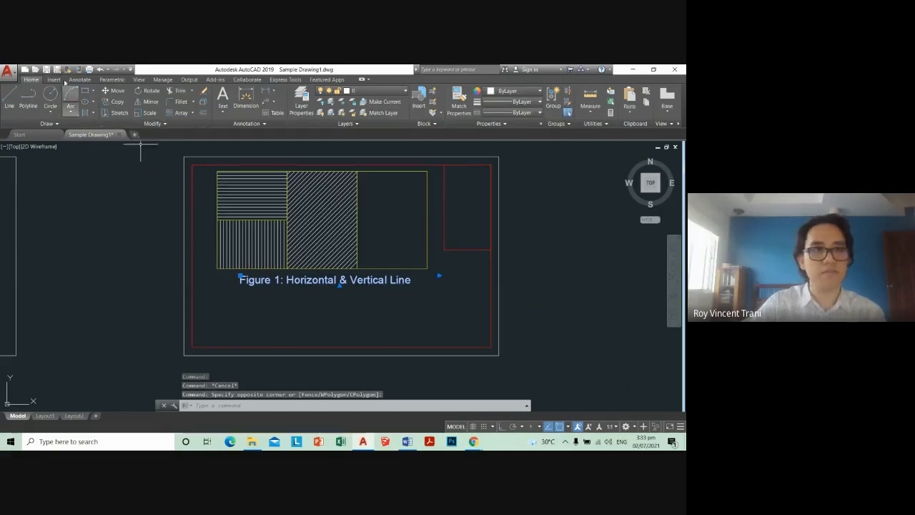
left_click(304, 286)
double_click(304, 283)
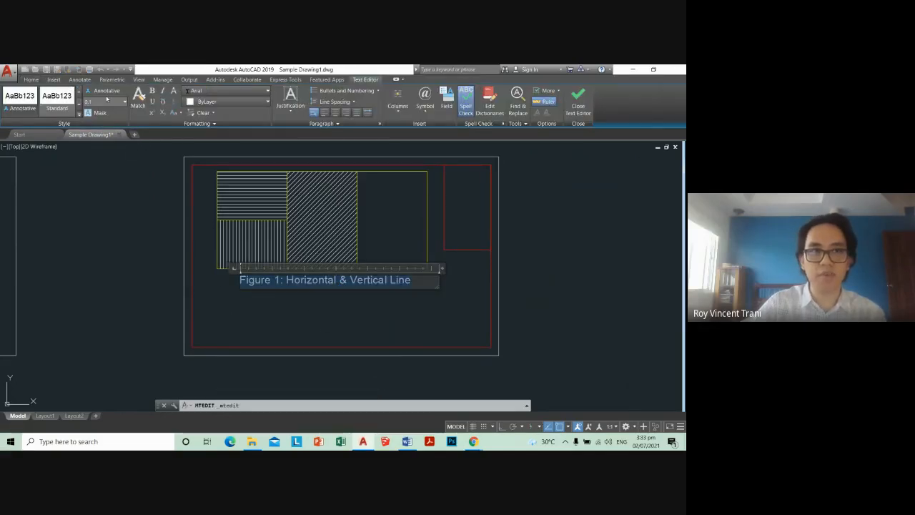
left_click(379, 317)
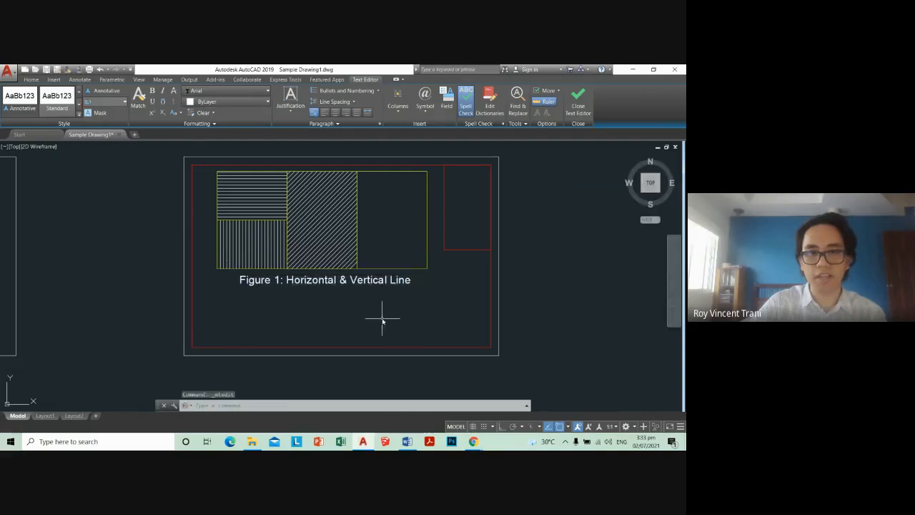
Step: Set the text height of the Figure 1 caption to 0.05 and finish editing it
double_click(325, 283)
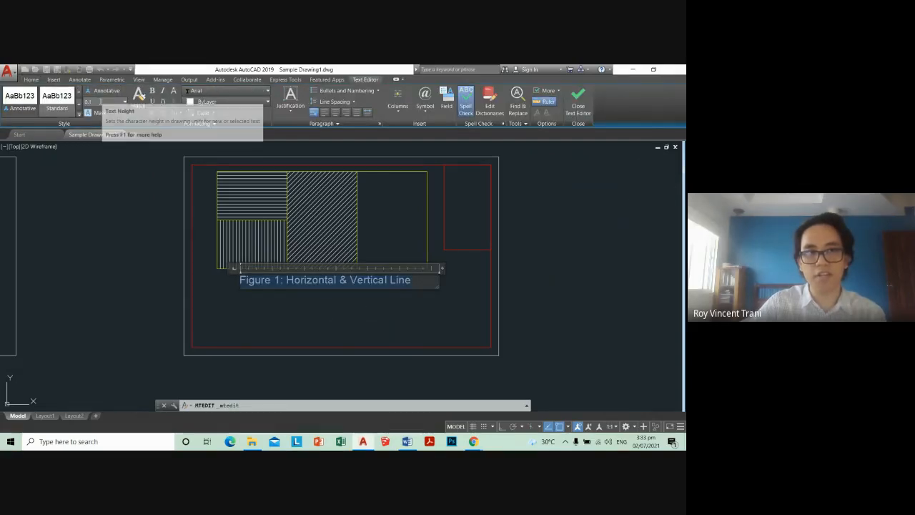
left_click(95, 102)
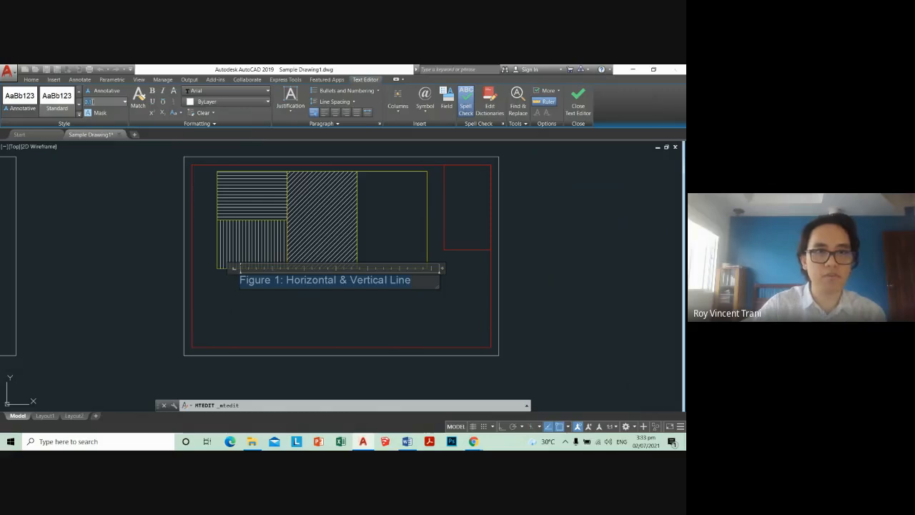
type("0.05")
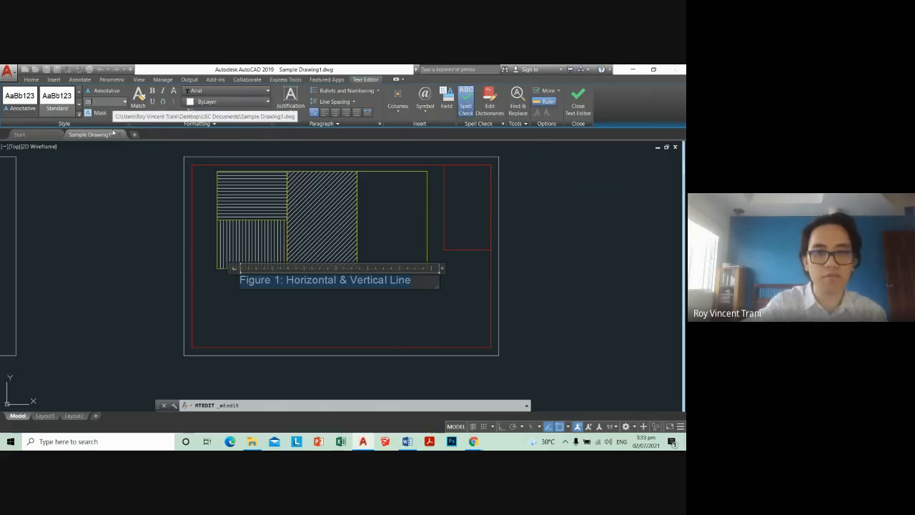
key("Return")
left_click(267, 288)
Step: Move the Figure 1 caption so it sits closer beneath the vertical-line box
scroll(269, 288, "up", 3)
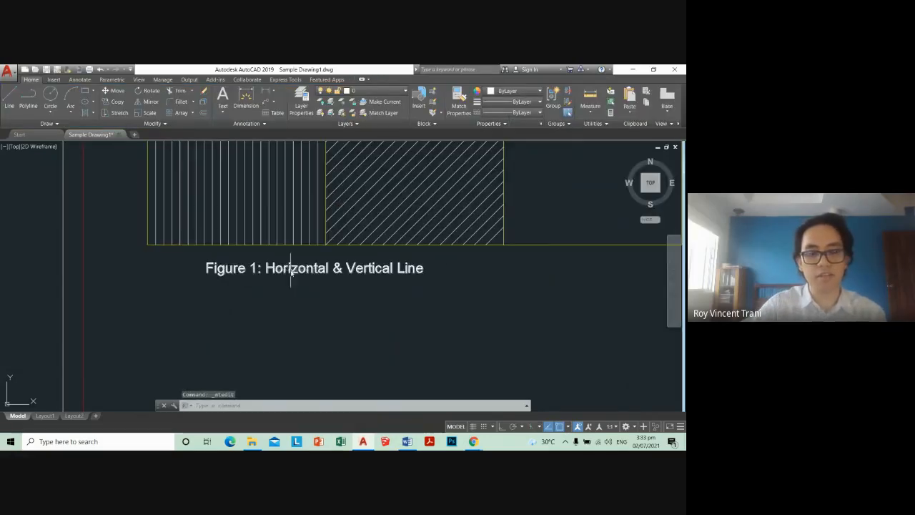
type("m")
key("space")
left_click(324, 291)
left_click(292, 266)
key("space")
left_click(303, 306)
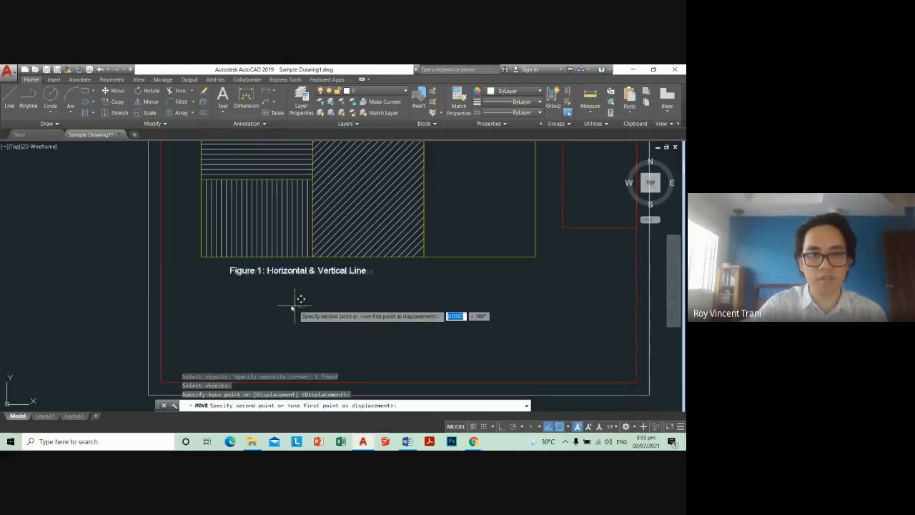
left_click(278, 300)
Step: Narrow the Figure 1 caption's text frame so it wraps onto two lines after "Horizontal &"
double_click(289, 266)
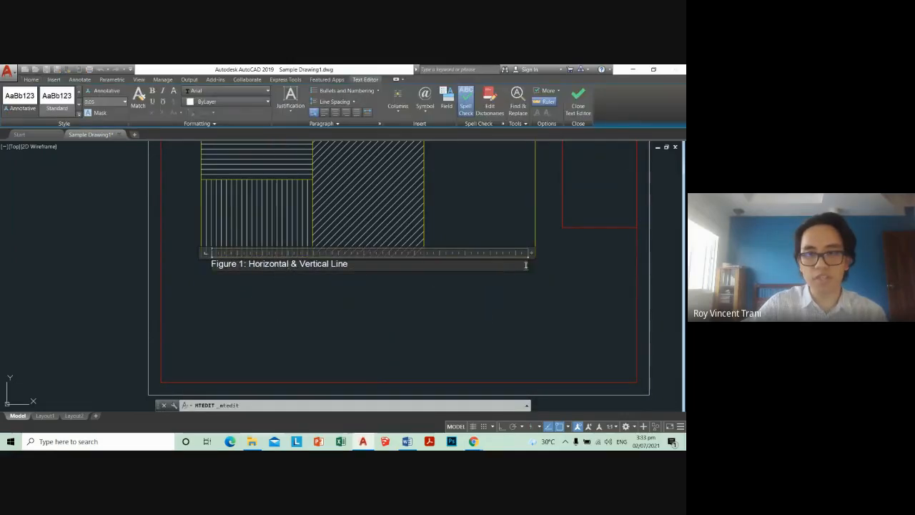
mouse_move(526, 268)
left_mouse_down()
mouse_move(279, 286)
mouse_move(307, 288)
mouse_move(290, 292)
mouse_move(307, 300)
mouse_move(290, 301)
mouse_move(311, 306)
mouse_move(293, 306)
mouse_move(359, 307)
mouse_move(289, 309)
mouse_move(295, 293)
mouse_move(280, 290)
mouse_move(294, 299)
left_mouse_up()
left_click(360, 310)
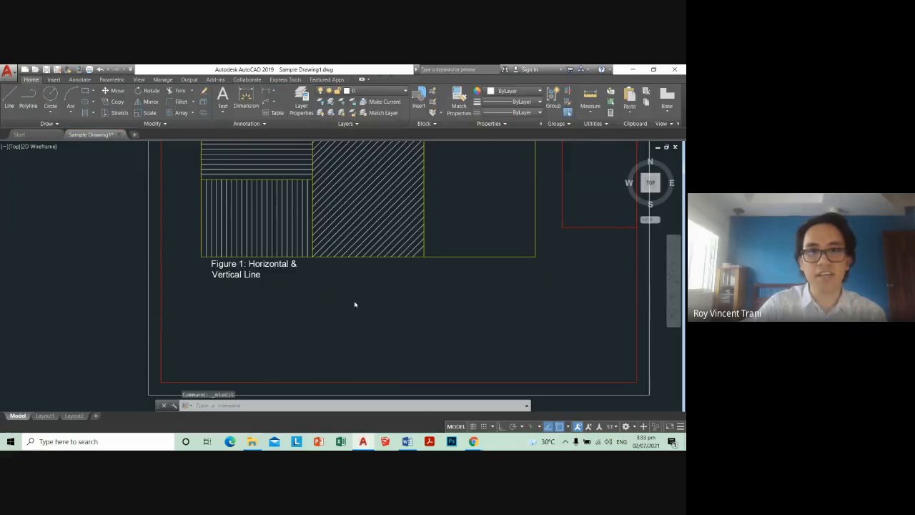
Step: Center-align both lines of the Figure 1 caption and finish editing it
scroll(369, 251, "down", 7)
scroll(326, 292, "up", 6)
double_click(351, 266)
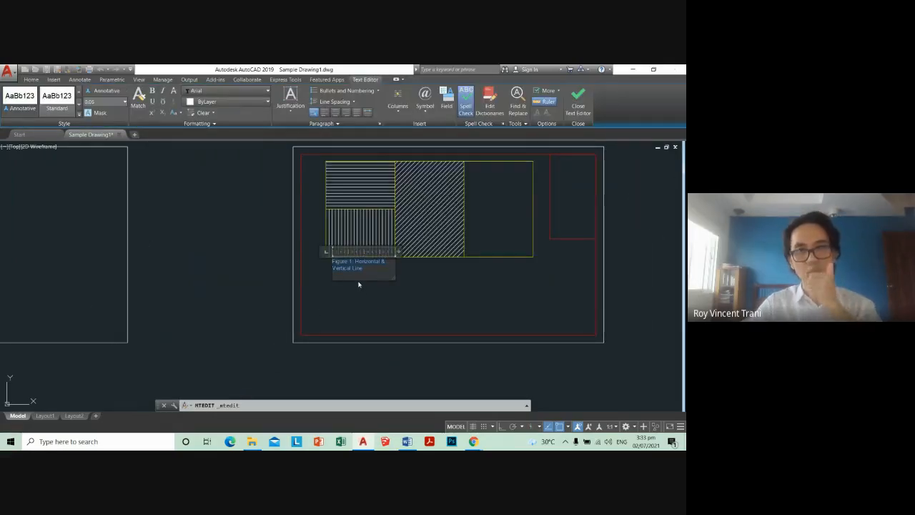
left_click(334, 116)
left_click(346, 119)
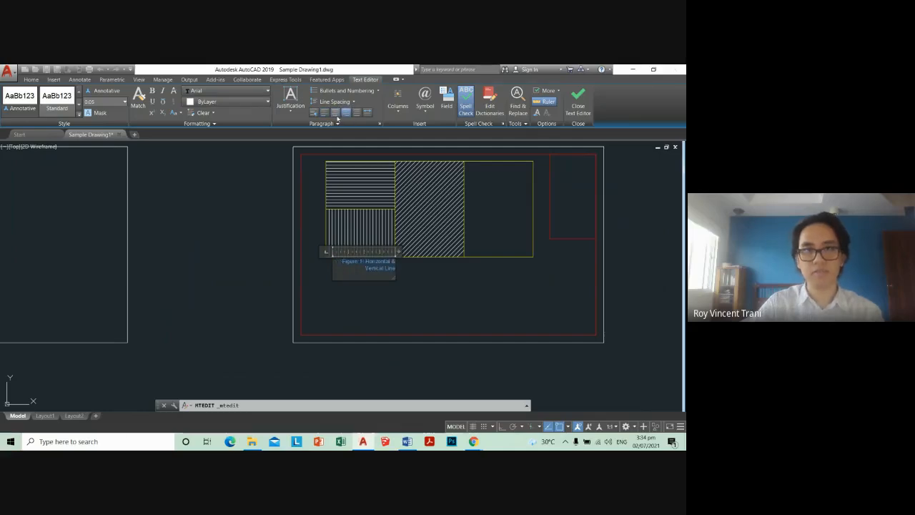
left_click(336, 117)
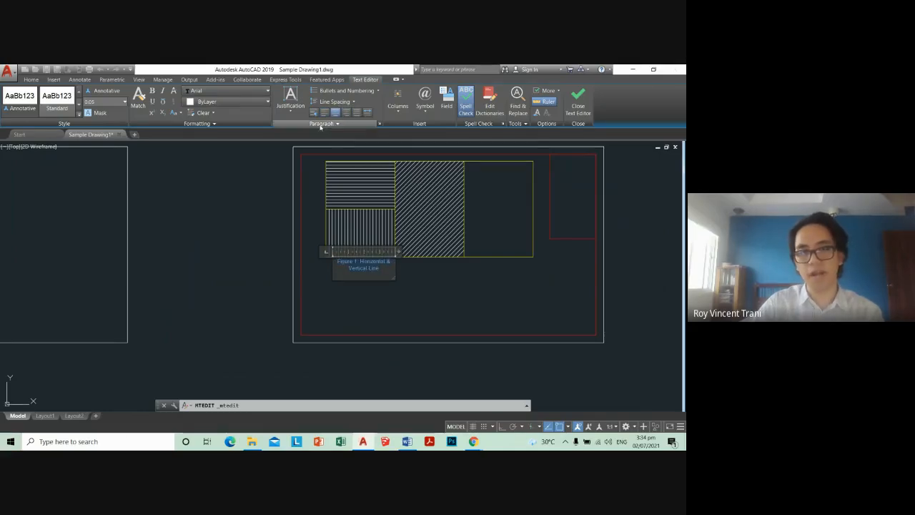
left_click(412, 288)
Step: Move the two-line Figure 1 caption so it is centered beneath the vertical-line box
scroll(378, 272, "up", 5)
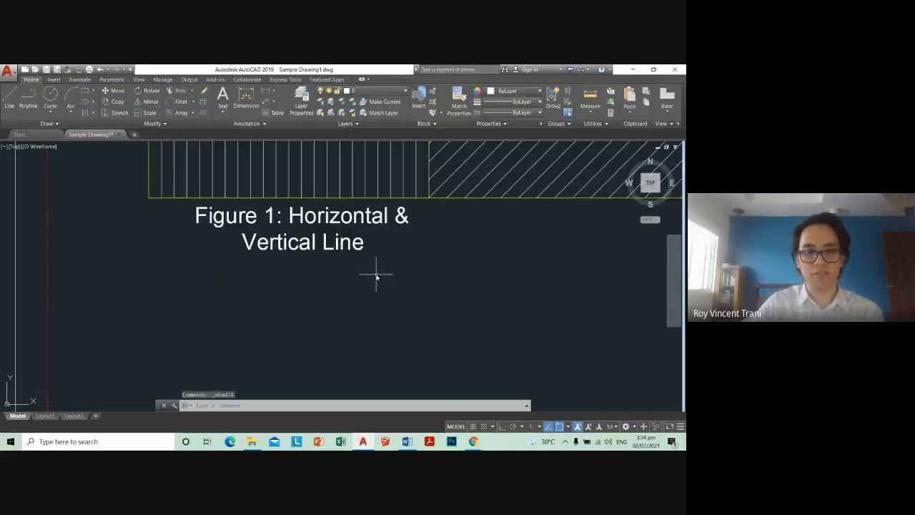
type("m")
key("Return")
left_click(385, 285)
left_click(279, 241)
key("Return")
left_click(328, 315)
left_click(300, 317)
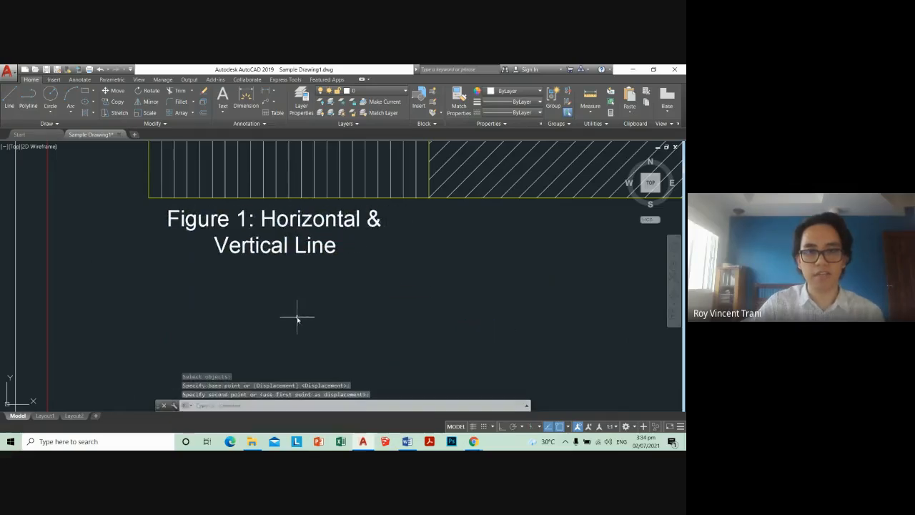
left_click(348, 299)
left_click(351, 313)
Step: Examine the title block and the figure captions on the reference sheet
scroll(361, 313, "down", 10)
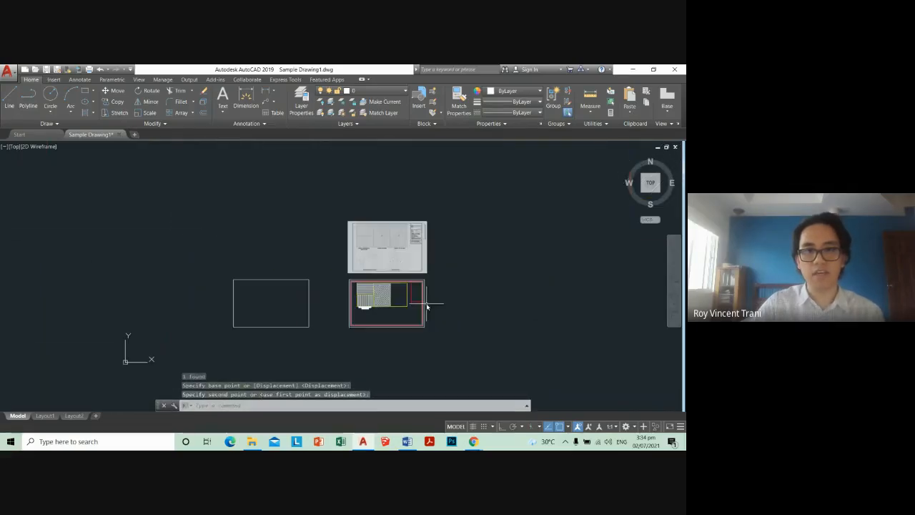
scroll(420, 289, "up", 4)
middle_click_drag(425, 262, 408, 284)
scroll(394, 160, "up", 2)
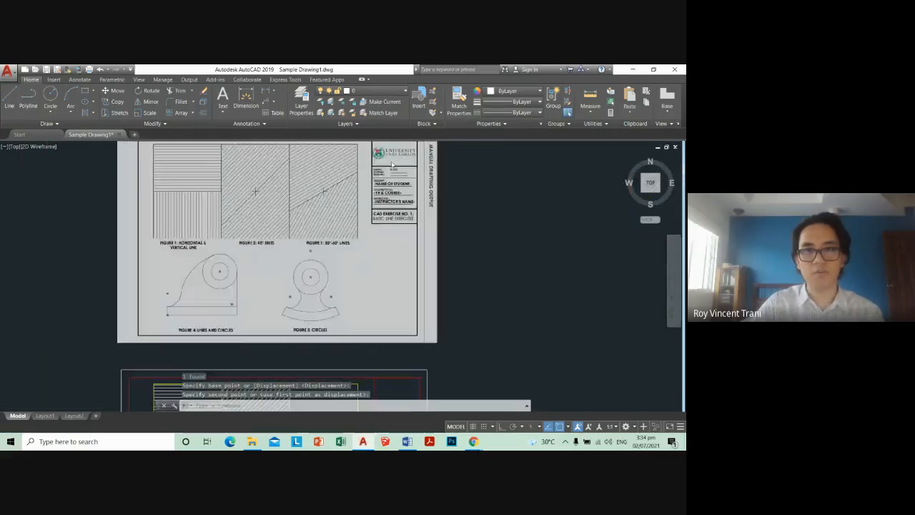
scroll(402, 190, "down", 2)
scroll(400, 180, "up", 4)
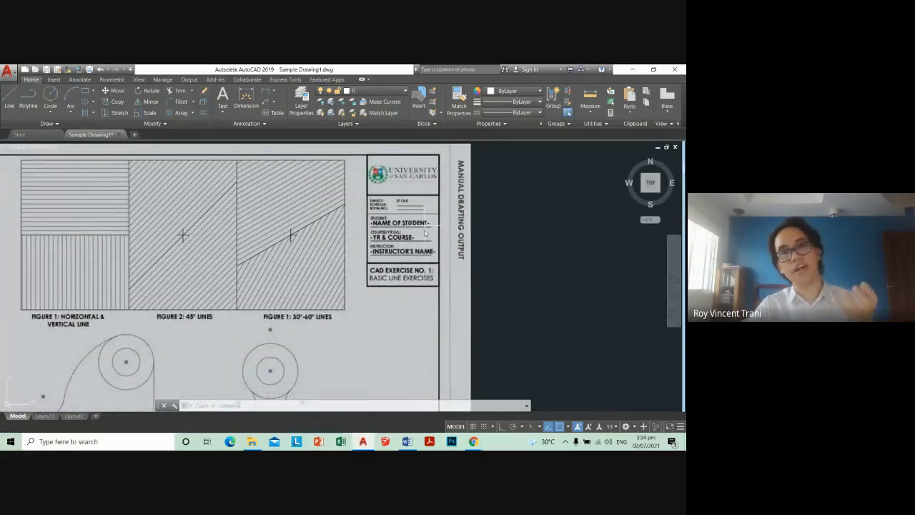
scroll(422, 282, "down", 4)
Step: Compare the recreated sheet's boxes, caption and empty title block with the reference sheet above it
middle_click_drag(415, 306, 406, 208)
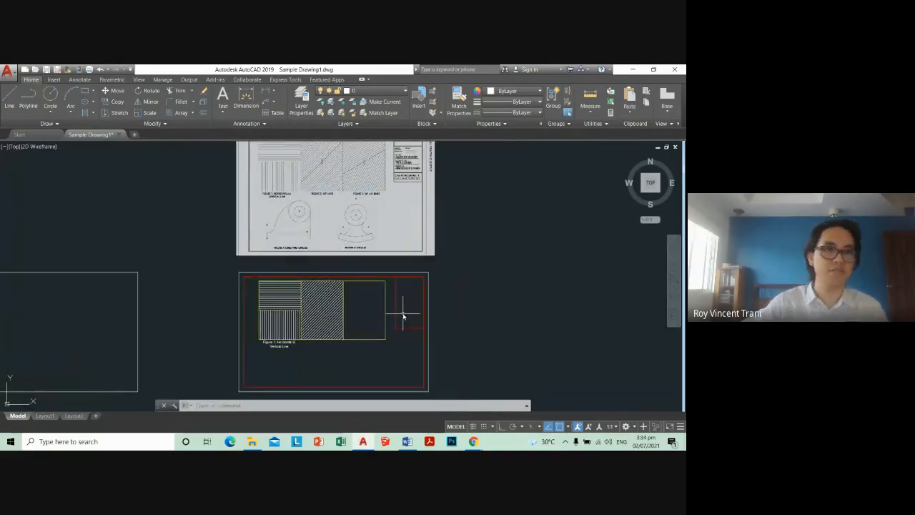
scroll(408, 294, "up", 2)
scroll(410, 291, "down", 2)
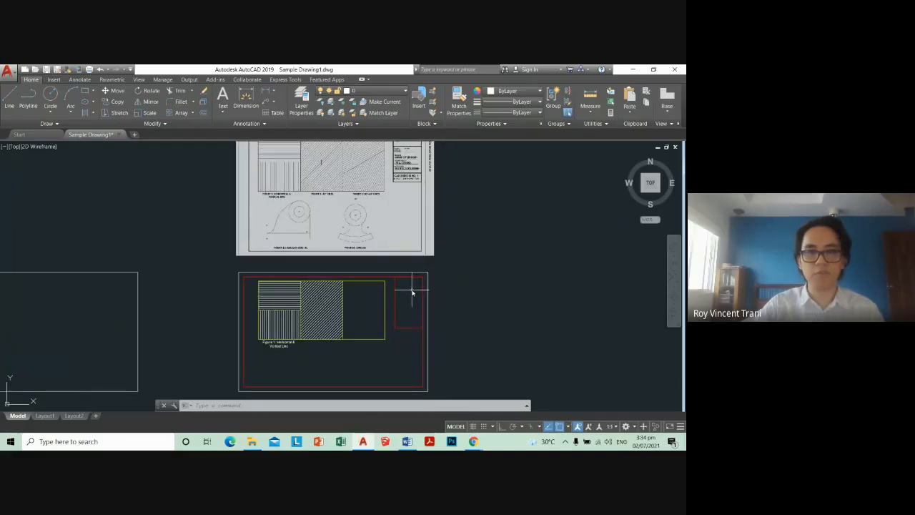
scroll(412, 287, "down", 2)
middle_click_drag(412, 286, 364, 332)
scroll(355, 242, "up", 4)
scroll(356, 243, "up", 2)
scroll(382, 293, "down", 2)
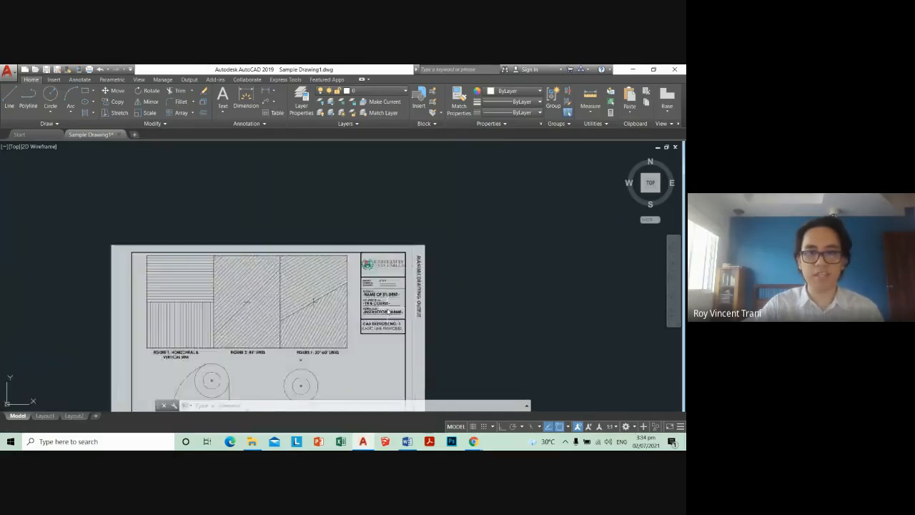
middle_click_drag(380, 296, 357, 206)
scroll(358, 214, "down", 3)
scroll(364, 317, "up", 3)
scroll(364, 286, "down", 3)
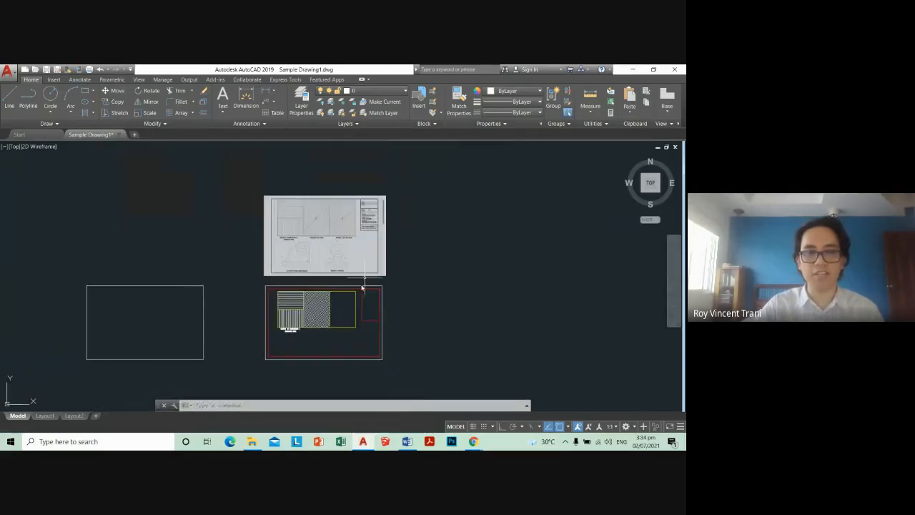
scroll(379, 316, "up", 2)
scroll(379, 316, "down", 3)
scroll(368, 183, "up", 3)
scroll(368, 205, "up", 2)
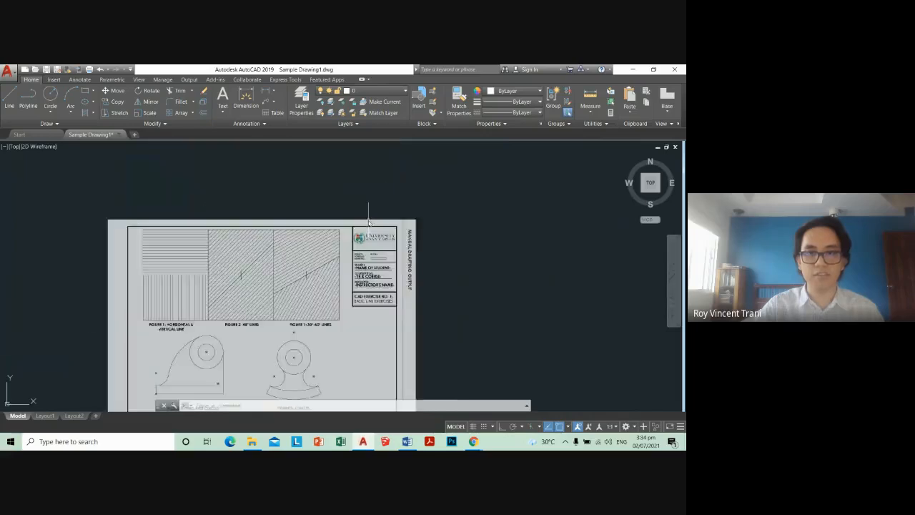
scroll(387, 259, "down", 2)
scroll(386, 259, "down", 4)
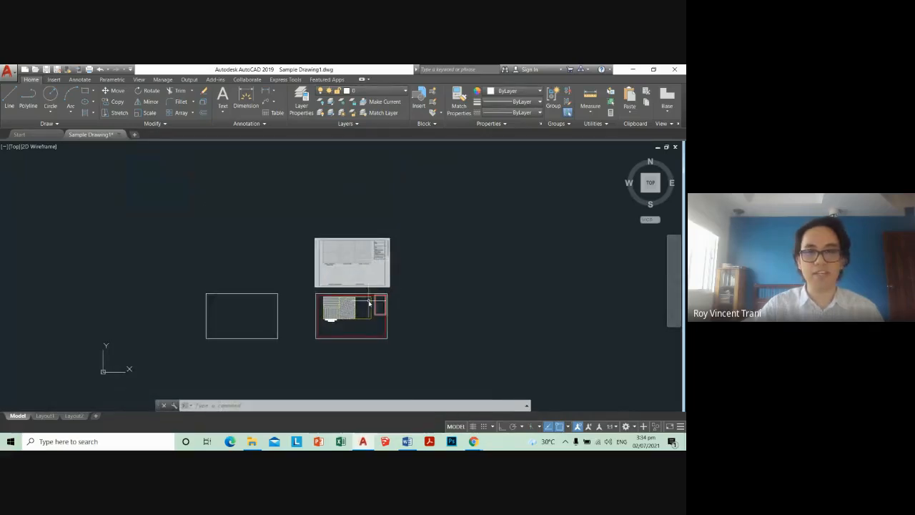
scroll(372, 308, "up", 6)
scroll(368, 306, "down", 2)
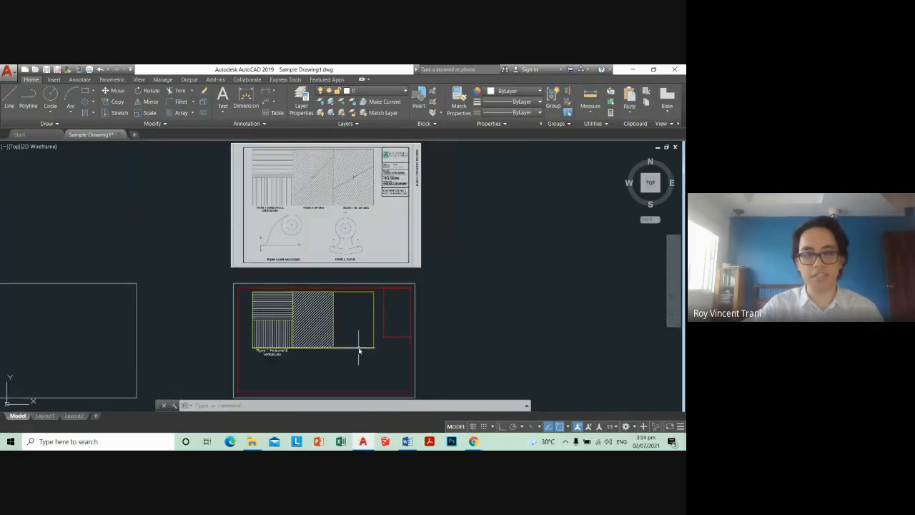
middle_click_drag(360, 358, 365, 325)
scroll(363, 308, "down", 2)
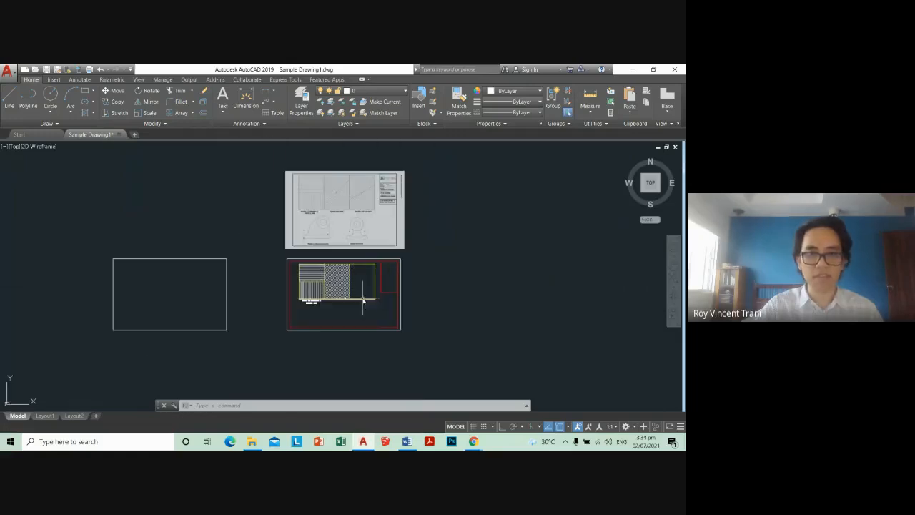
scroll(368, 313, "up", 4)
scroll(380, 284, "down", 2)
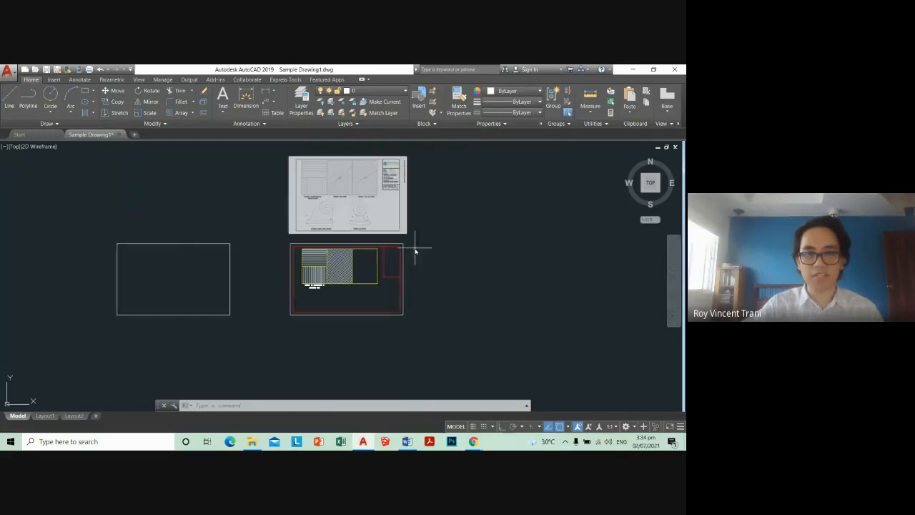
scroll(308, 309, "up", 2)
middle_click_drag(339, 280, 307, 317)
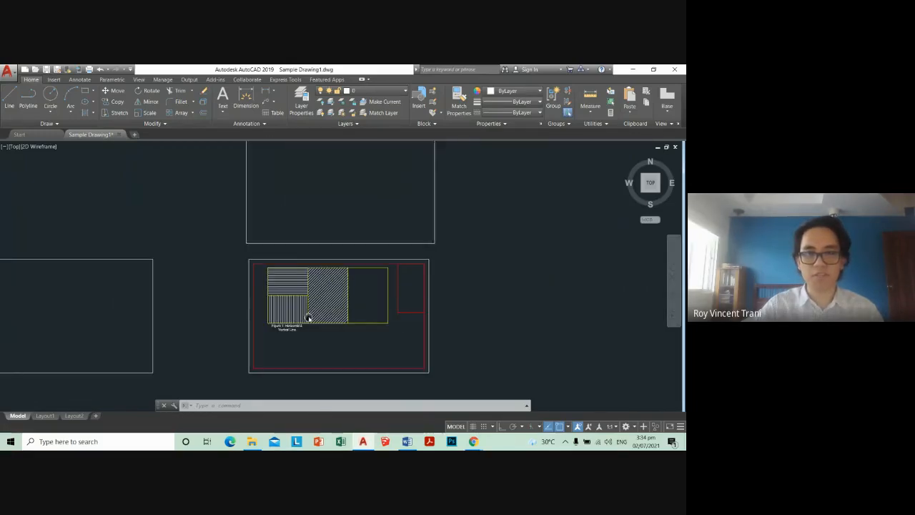
mouse_move(409, 247)
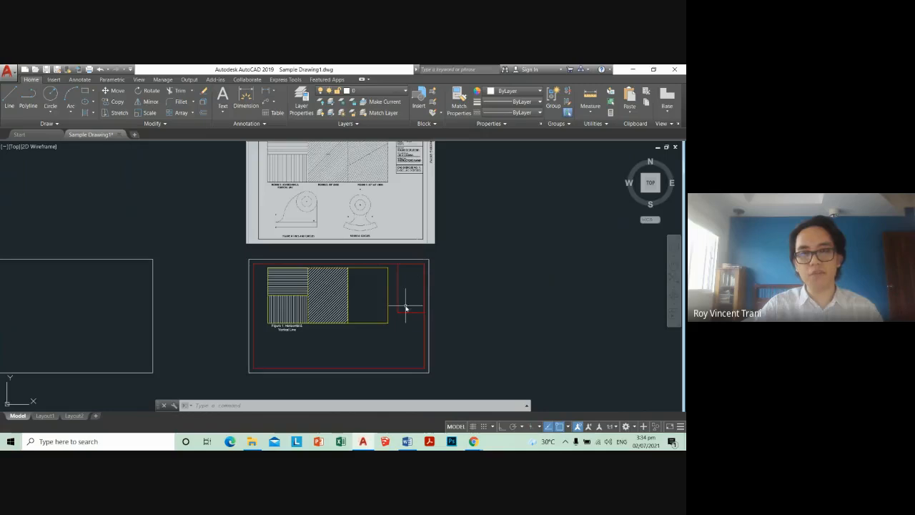
scroll(388, 322, "down", 2)
scroll(379, 338, "up", 4)
scroll(379, 338, "down", 3)
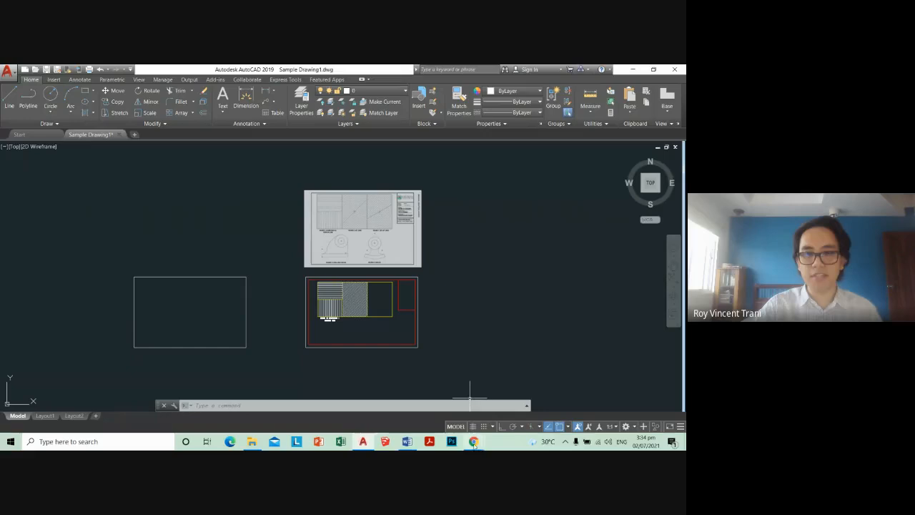
Step: Open the Top Reactor Sample image from the Downloads folder full-screen and examine its elevation and plan view up close
mouse_move(475, 443)
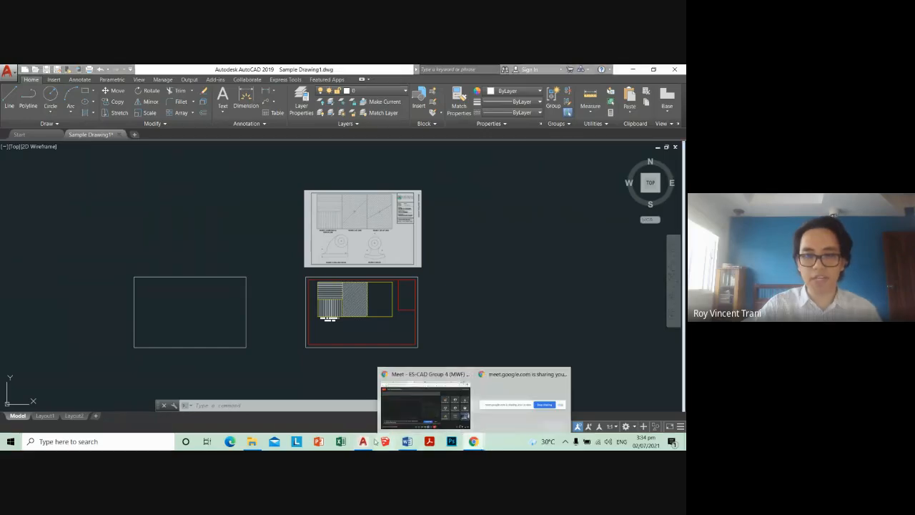
left_click(252, 441)
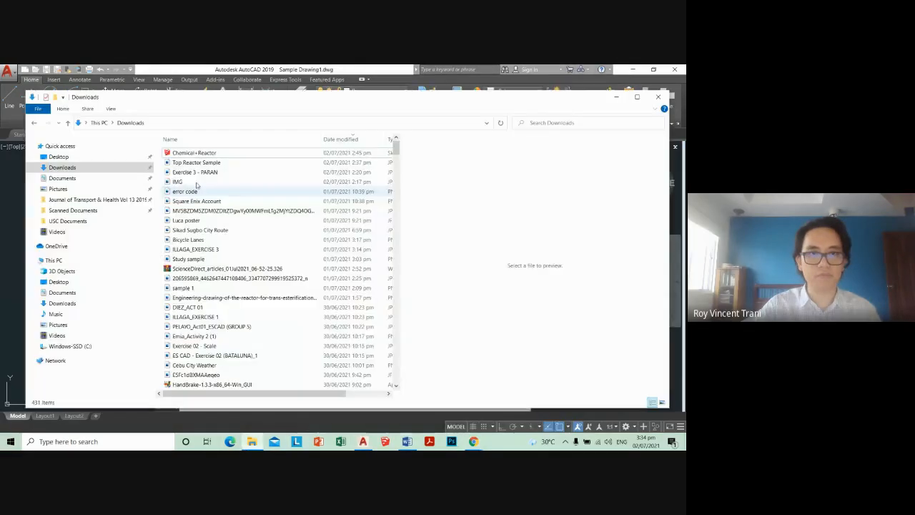
left_click(196, 162)
double_click(196, 162)
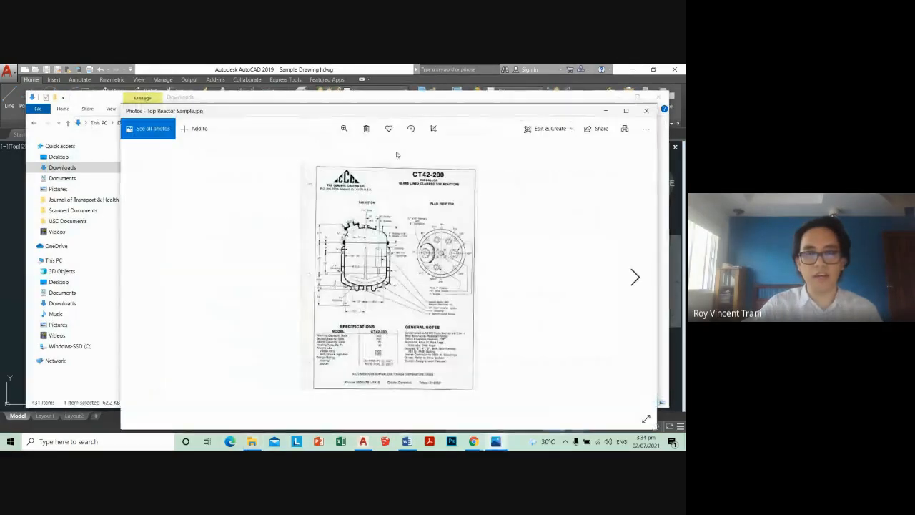
left_click(653, 70)
double_click(271, 161)
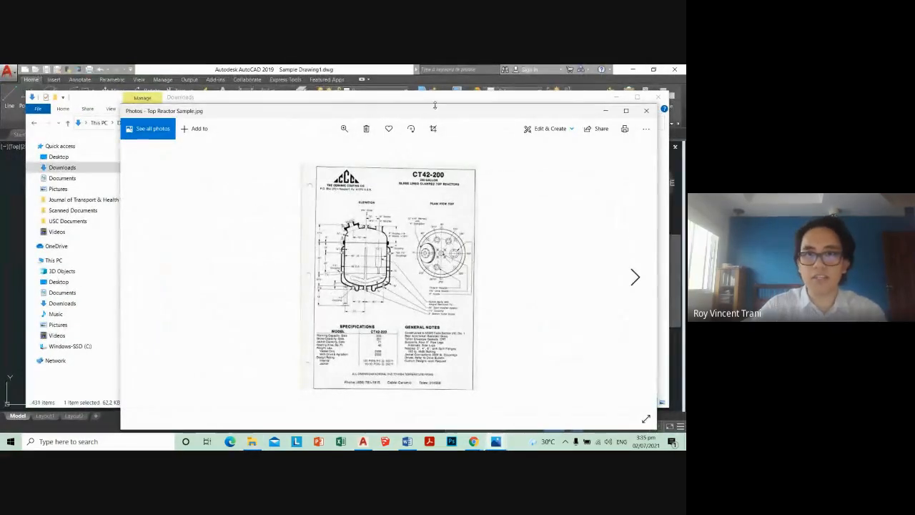
double_click(461, 105)
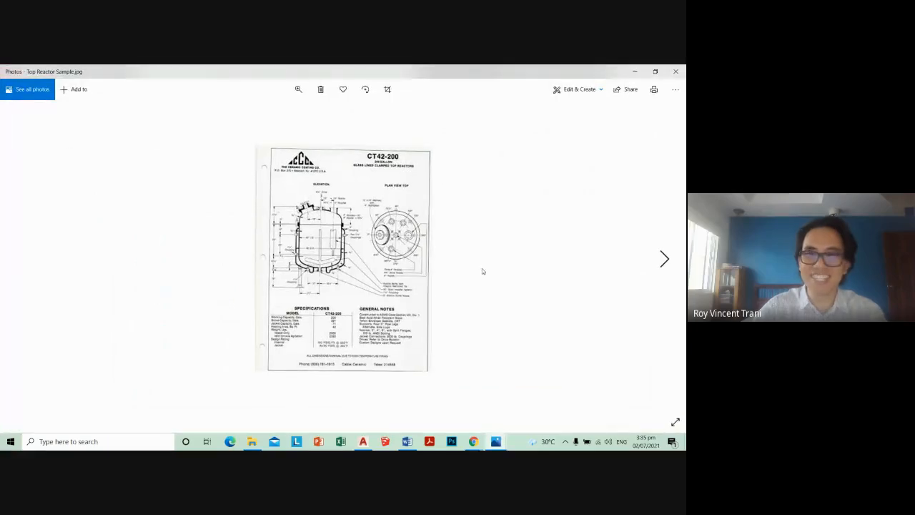
scroll(405, 314, "up", 2)
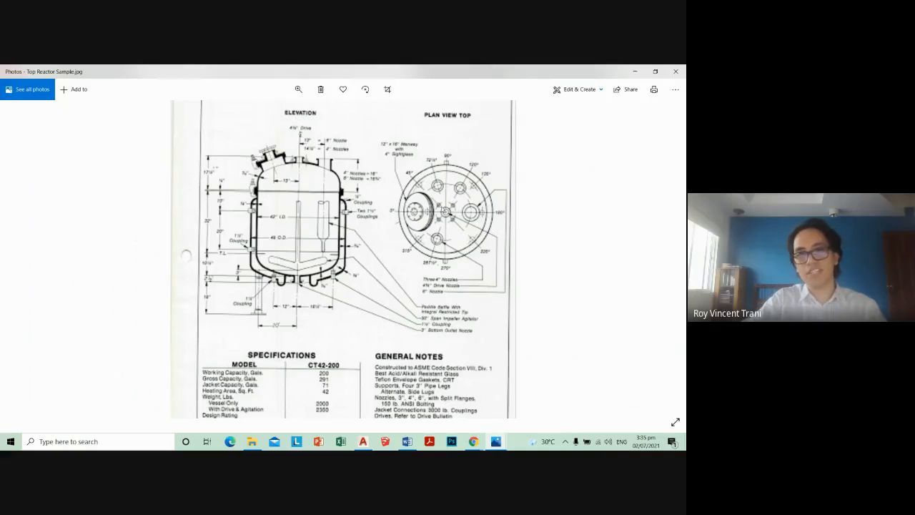
Step: Clear away the photo viewer and file windows, and quit AutoCAD, saving the changes to Sample Drawing1.dwg
left_click(675, 90)
left_click(676, 72)
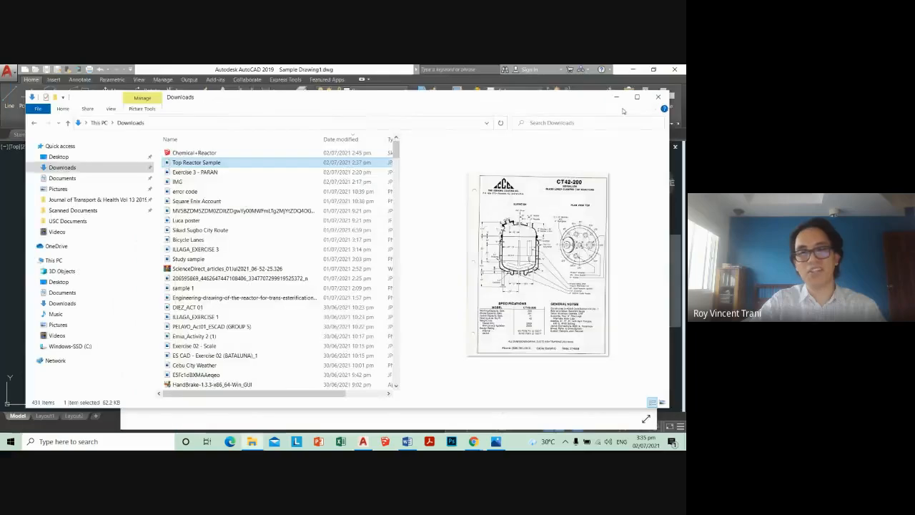
left_click(618, 97)
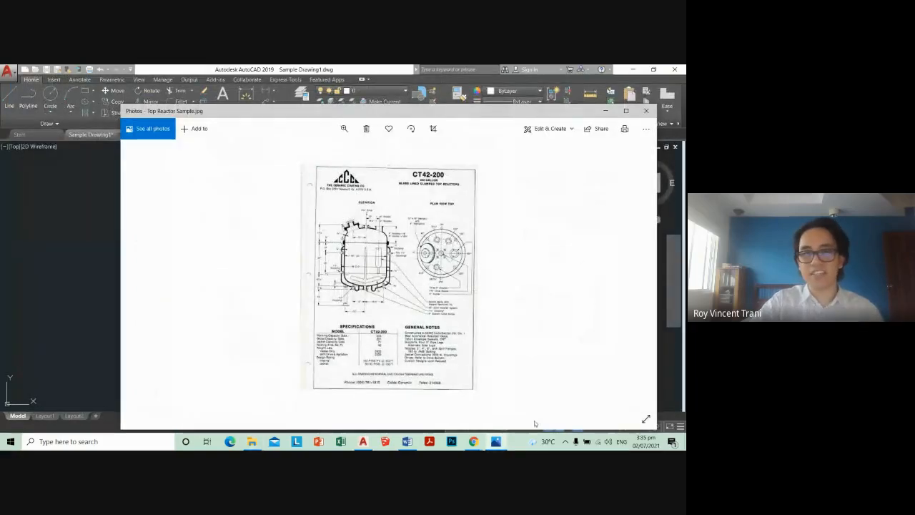
left_click(605, 111)
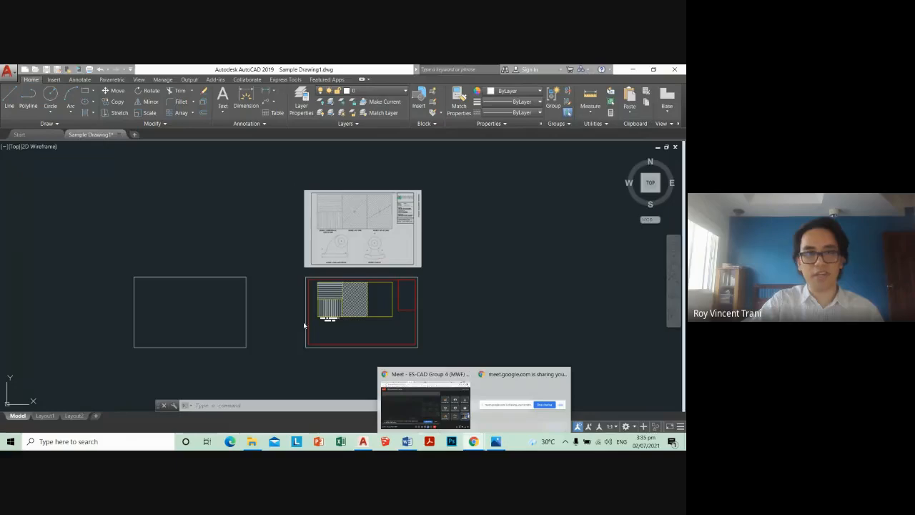
left_click(674, 69)
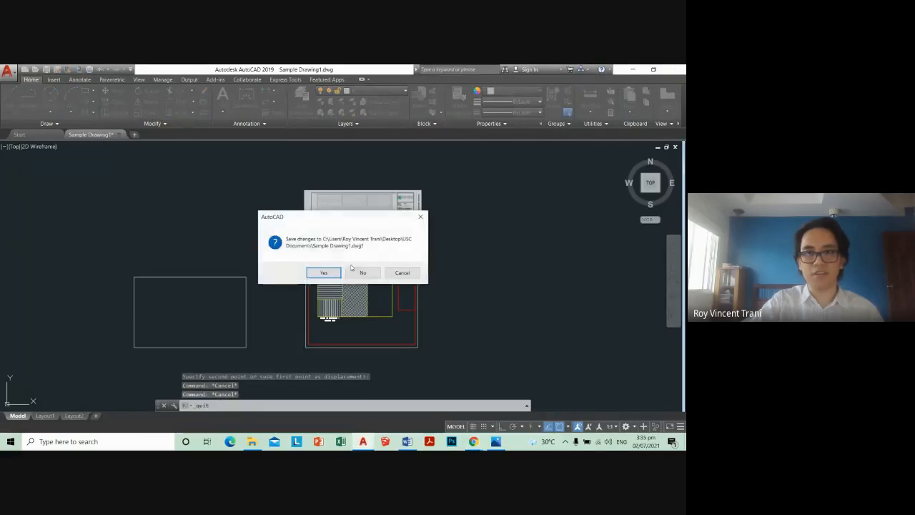
left_click(322, 273)
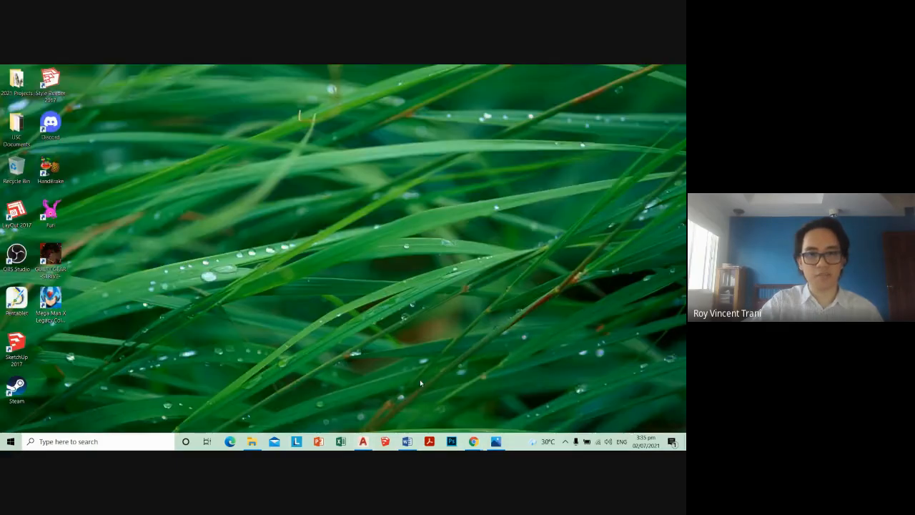
Step: Switch to Chrome and bring up the ES-CAD Summer 2021 spreadsheet among the open pages
mouse_move(469, 441)
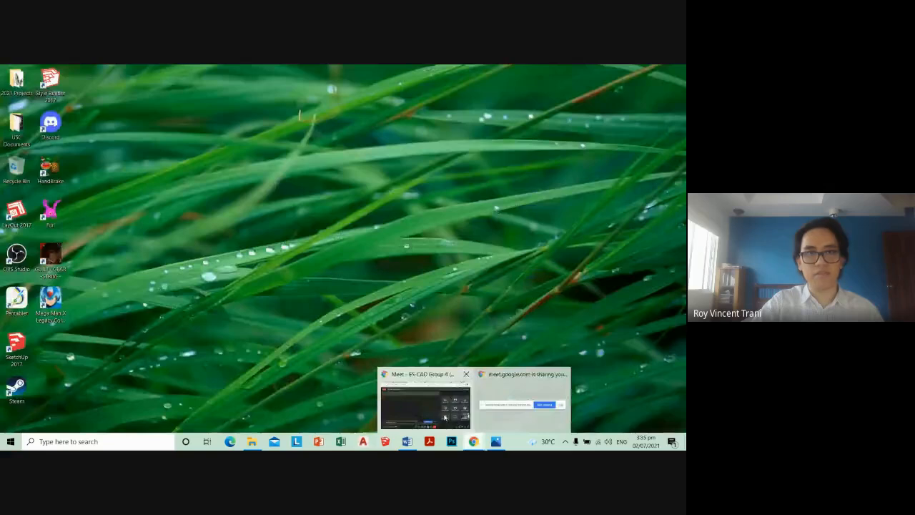
left_click(450, 417)
left_click(184, 72)
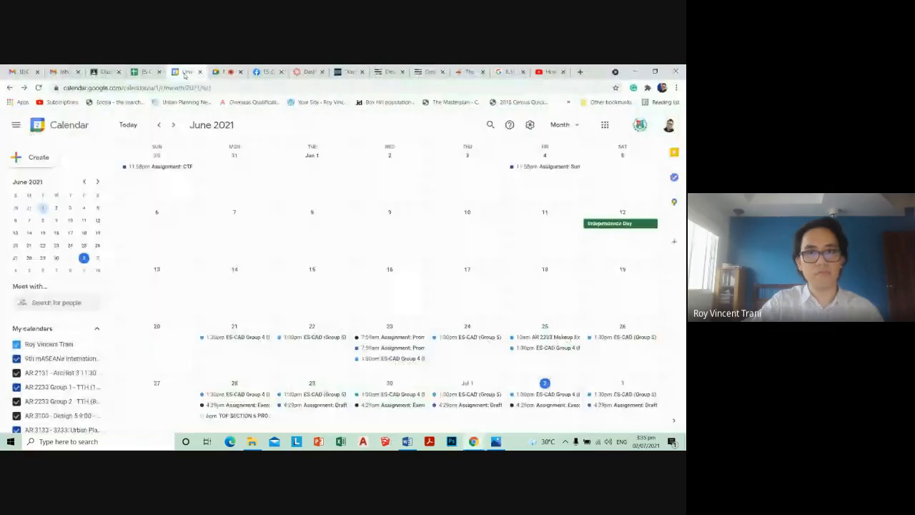
left_click(223, 73)
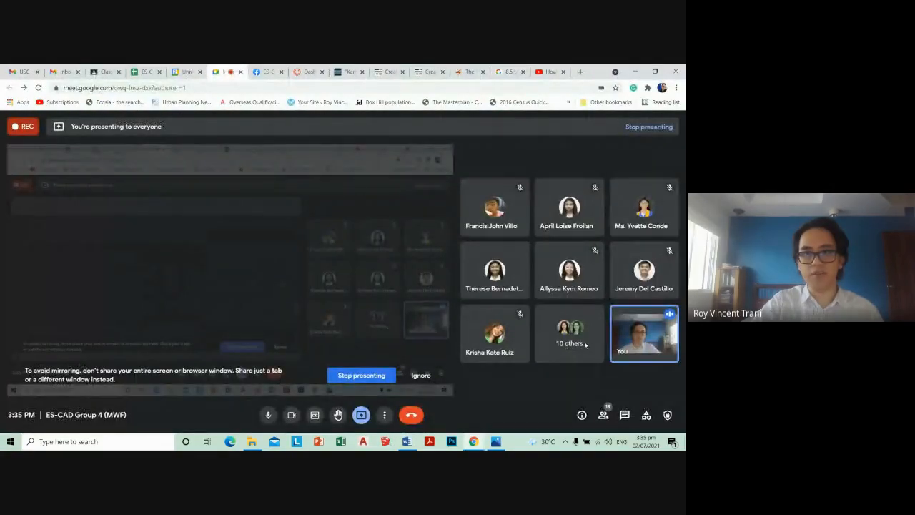
left_click(184, 73)
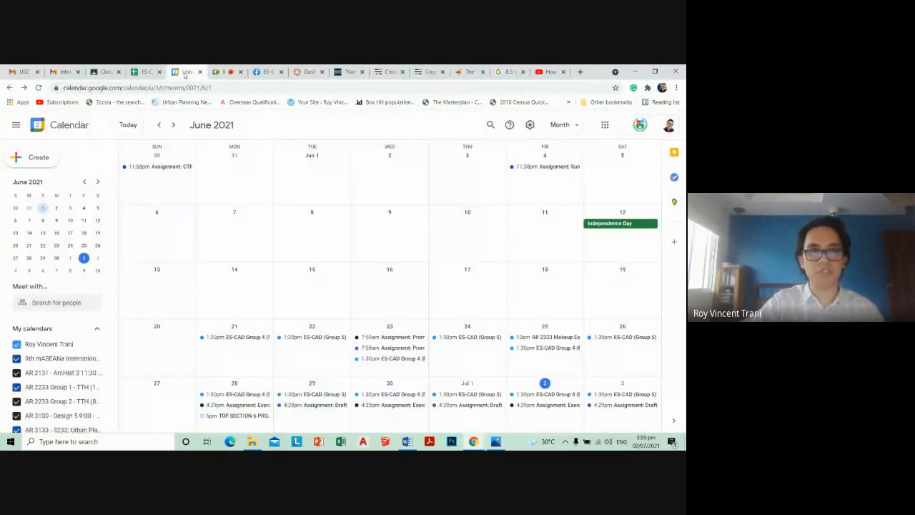
left_click(143, 72)
Step: Look through the Group 4 class record, from the student rows across to the AutoCAD and Sketch Up grade columns
scroll(409, 267, "down", 5)
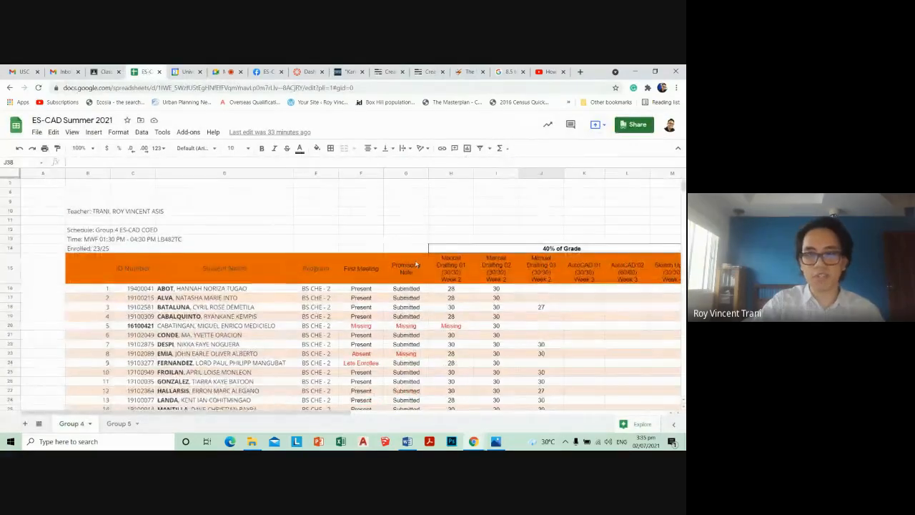
scroll(462, 297, "down", 3)
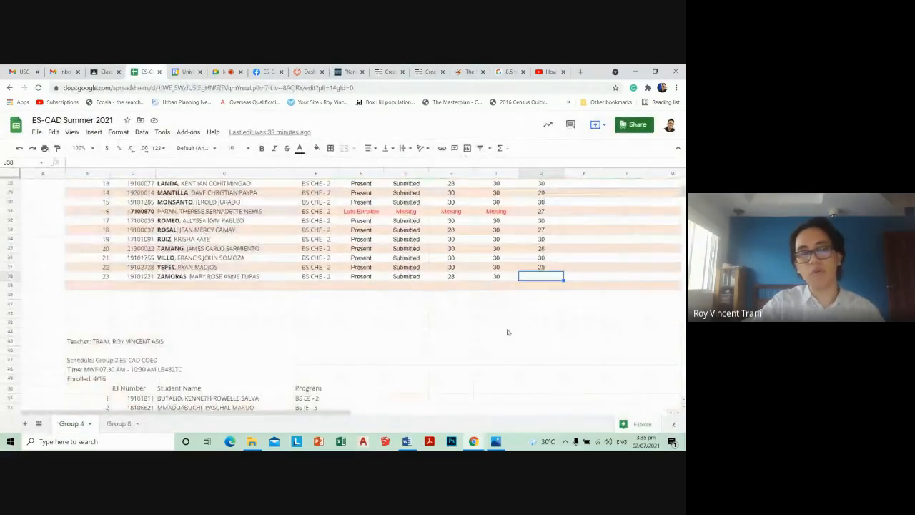
scroll(519, 330, "up", 4)
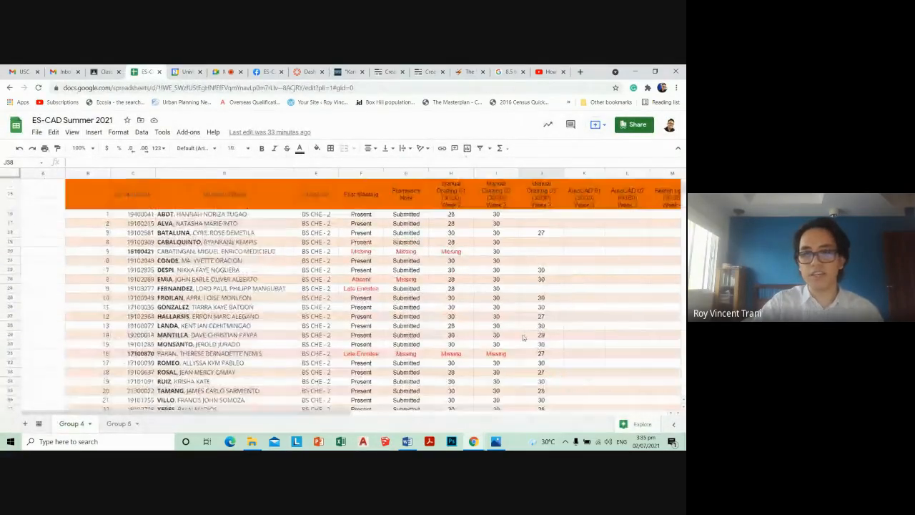
left_click_drag(308, 413, 450, 407)
scroll(345, 319, "up", 3)
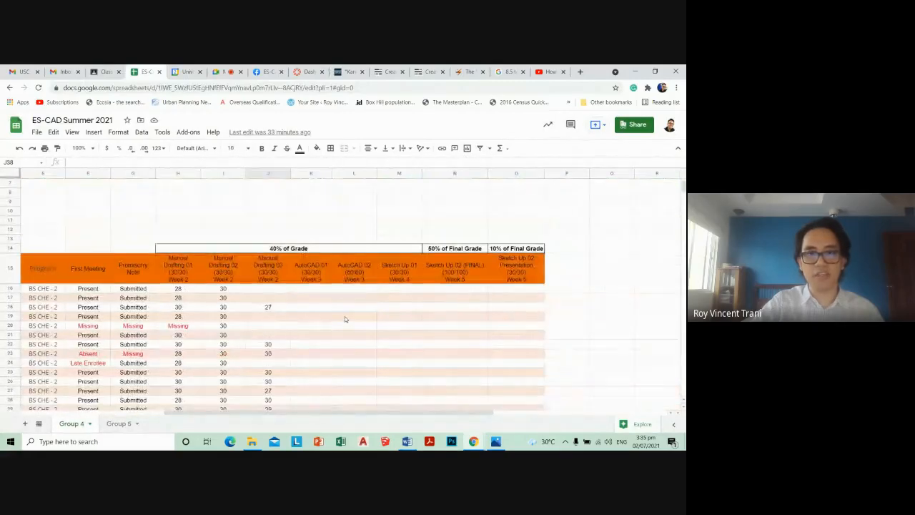
scroll(345, 316, "down", 2)
Step: Insert one blank column between the Manual Drafting 03 and AutoCAD 01 columns of the Group 4 sheet
left_click(314, 233)
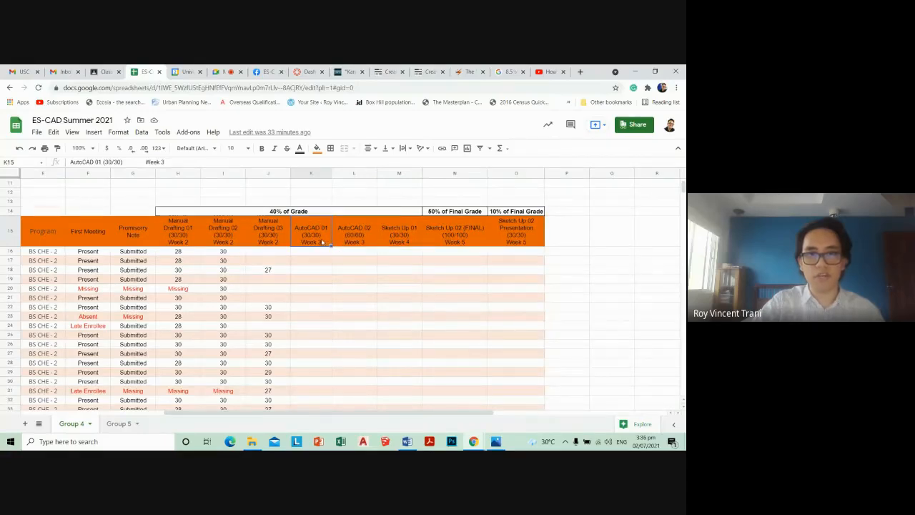
left_click(312, 174)
right_click(309, 173)
left_click(280, 232)
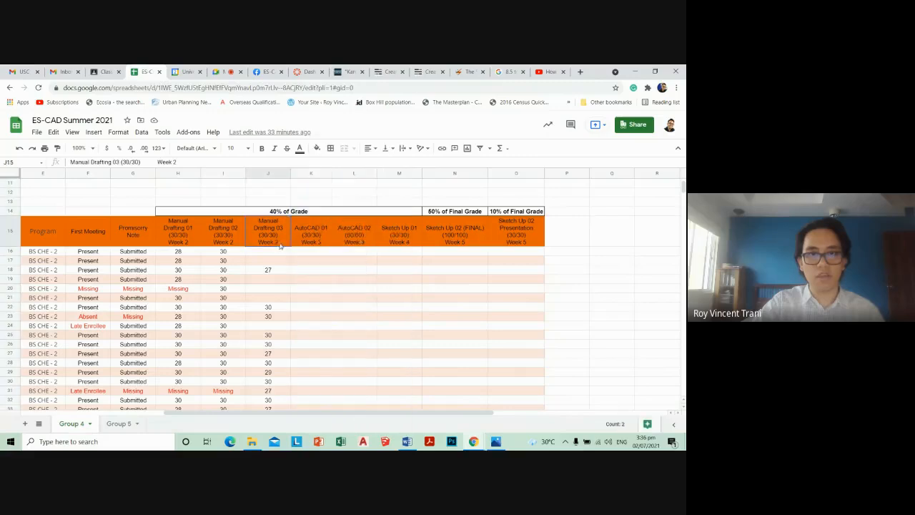
scroll(301, 296, "down", 8)
scroll(301, 296, "up", 10)
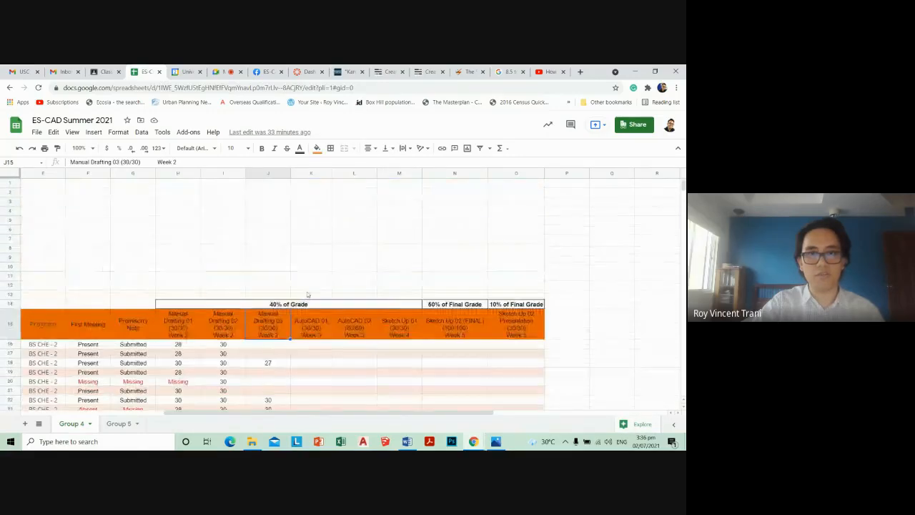
left_click(309, 173)
right_click(309, 173)
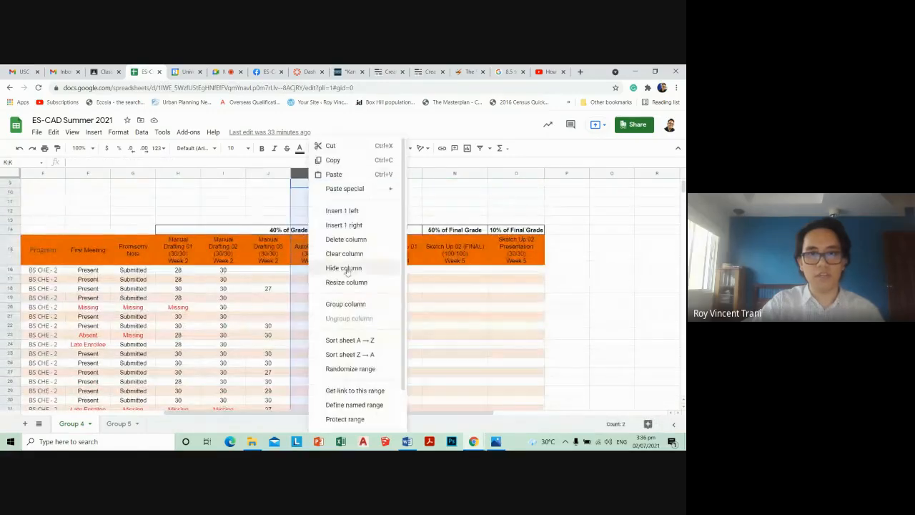
left_click(355, 213)
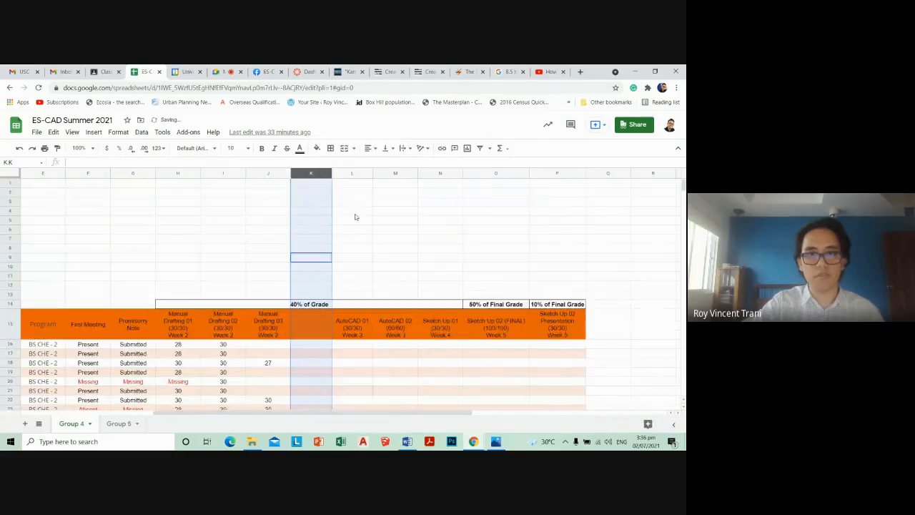
Step: Enter the header "Oral Quiz (30/30) Week 3" in cell K15 of the blank column
scroll(355, 313, "down", 8)
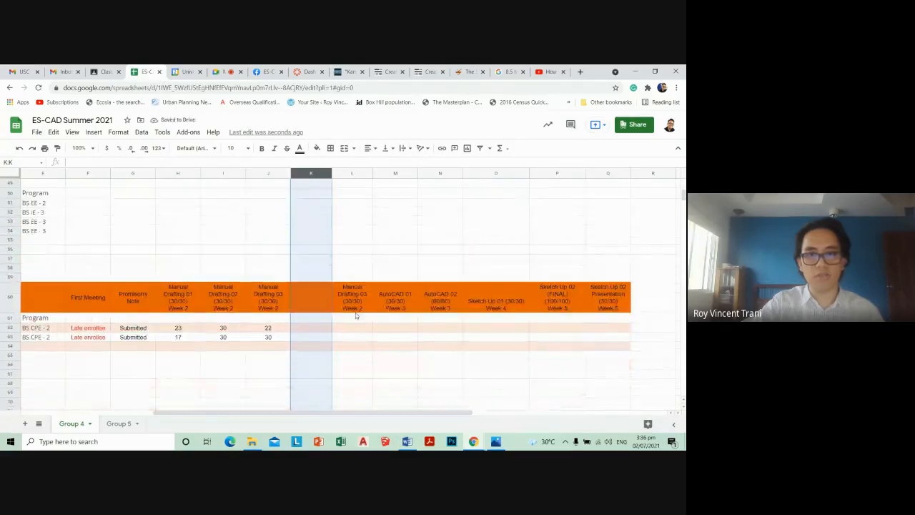
scroll(356, 312, "up", 6)
left_click(312, 268)
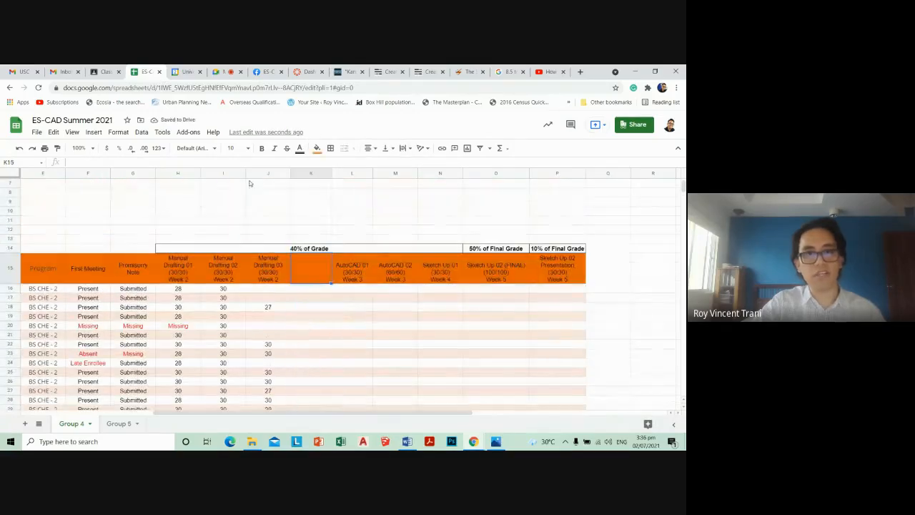
left_click(188, 164)
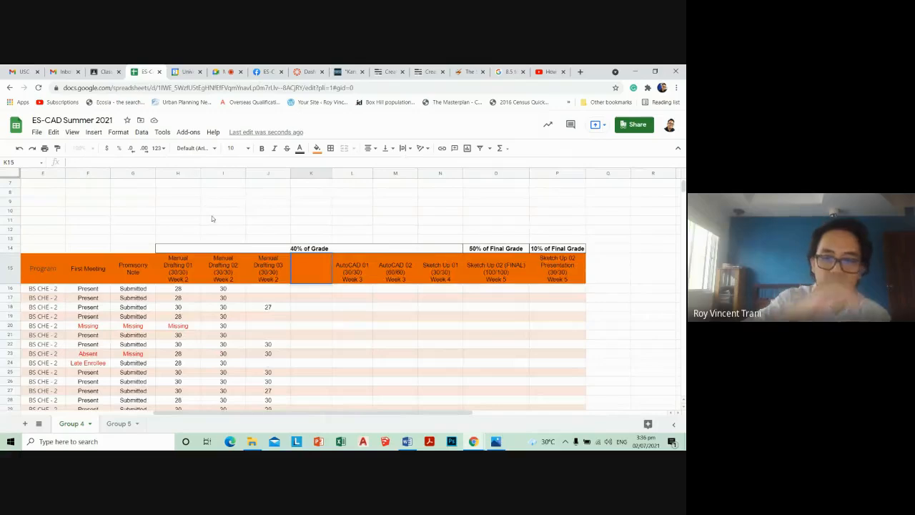
type("Oral")
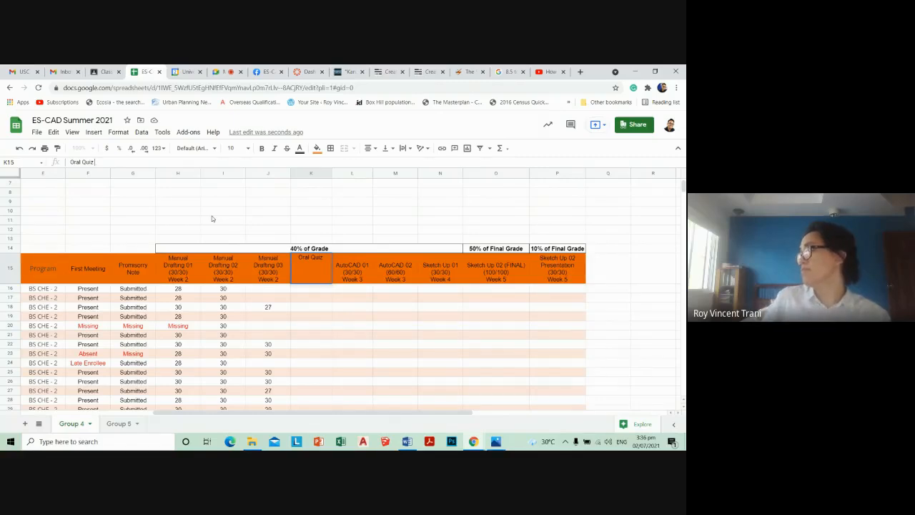
type("Quiz (30")
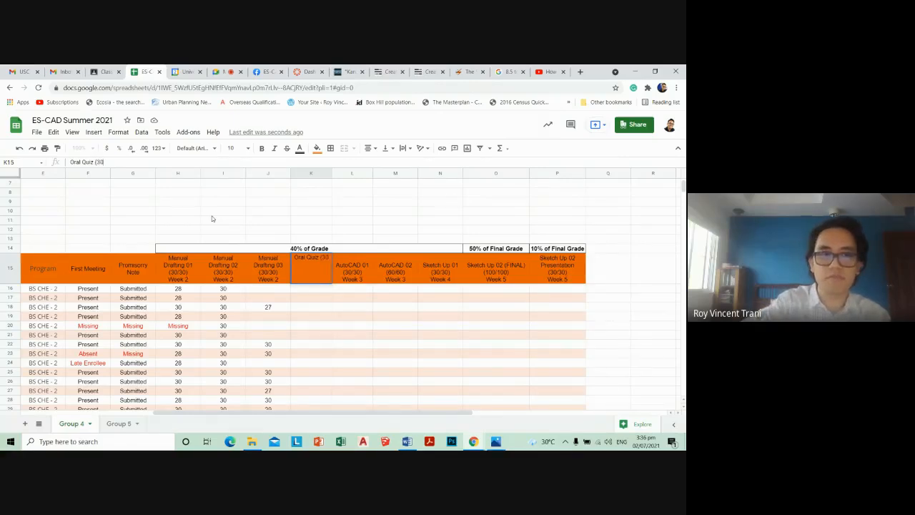
type("/")
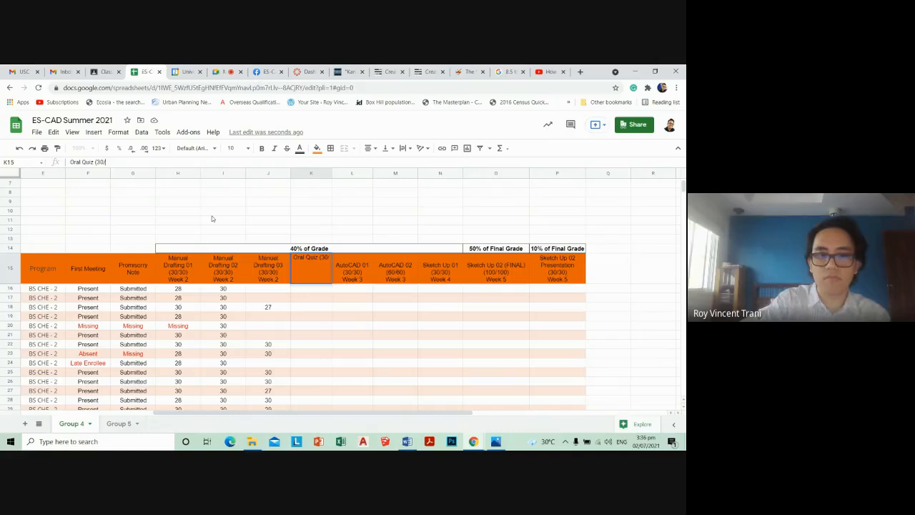
type("30")
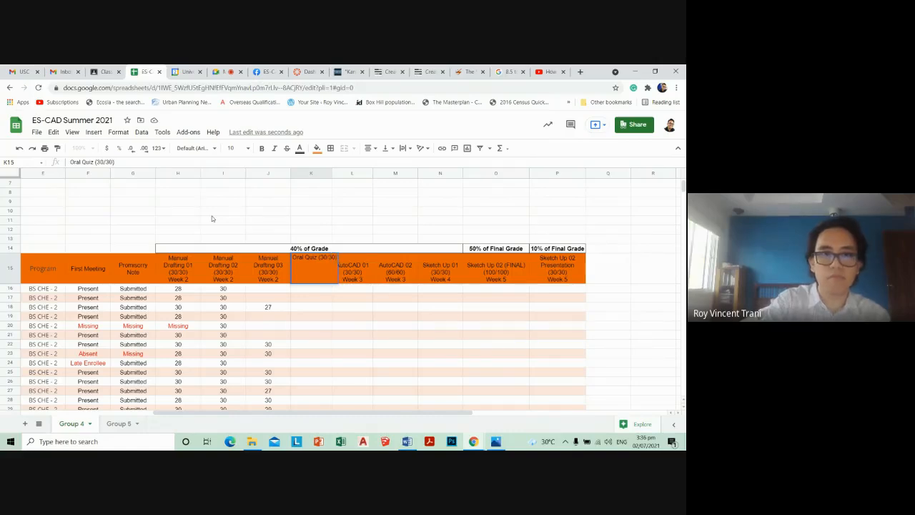
type(") WEEk")
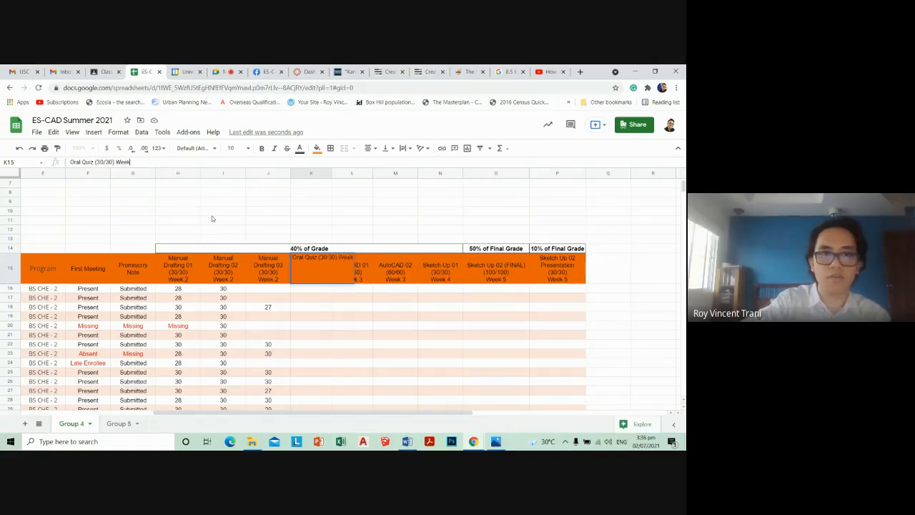
type(" 3")
key("Return")
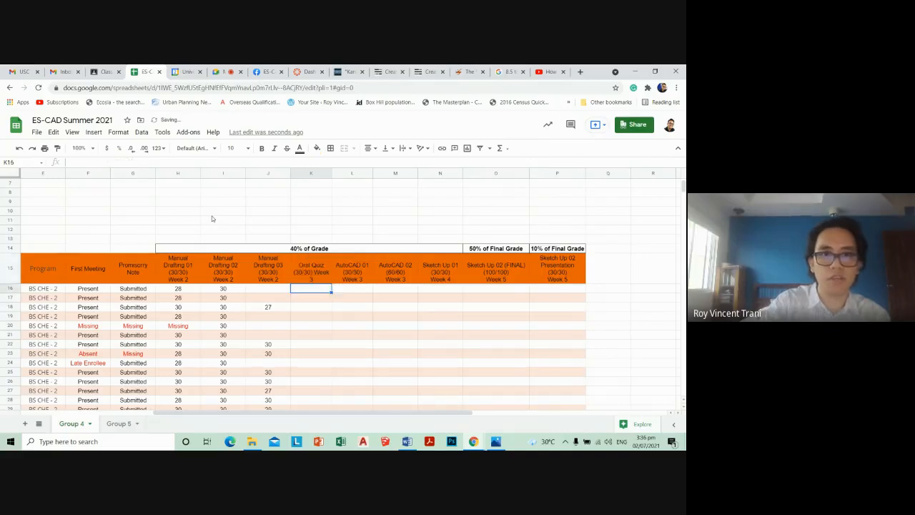
Step: Add a line break after "(30/30)" in the Oral Quiz header so "Week 3" sits on its own line
key("Up")
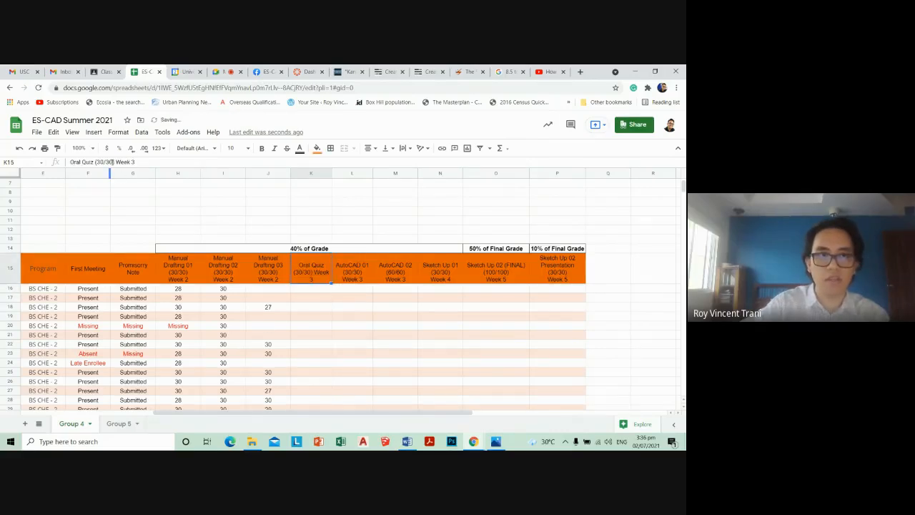
left_click(109, 162)
key("Return")
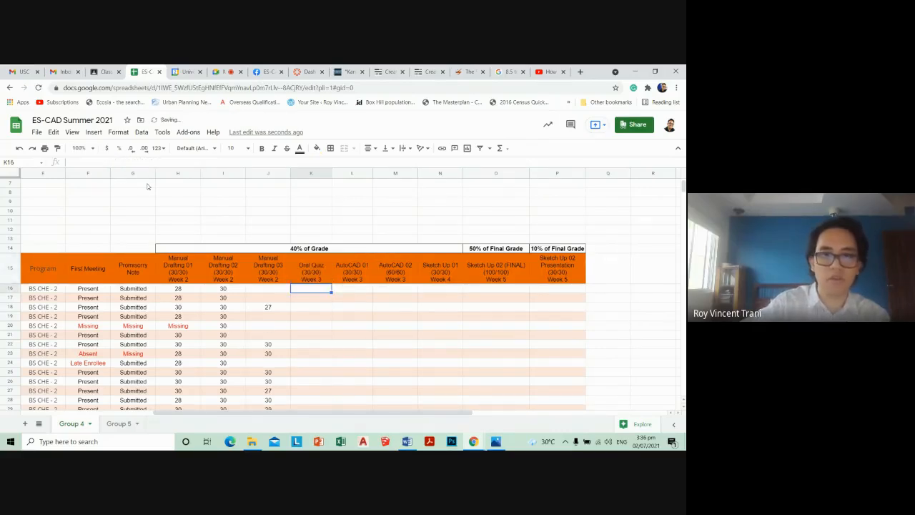
Step: Examine the new Oral Quiz column alongside the student rows of the Group 4 class record
left_click(310, 328)
scroll(312, 355, "down", 6)
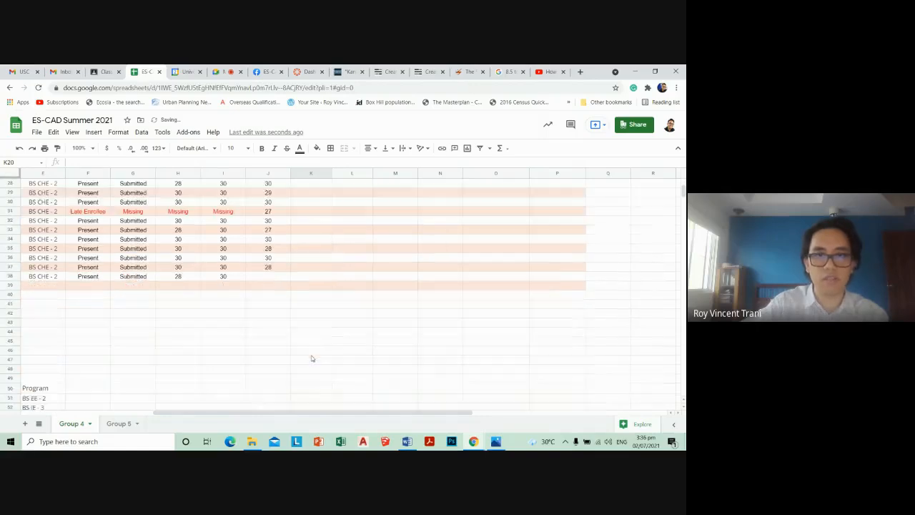
scroll(312, 355, "up", 5)
scroll(311, 354, "up", 2)
left_click(323, 286)
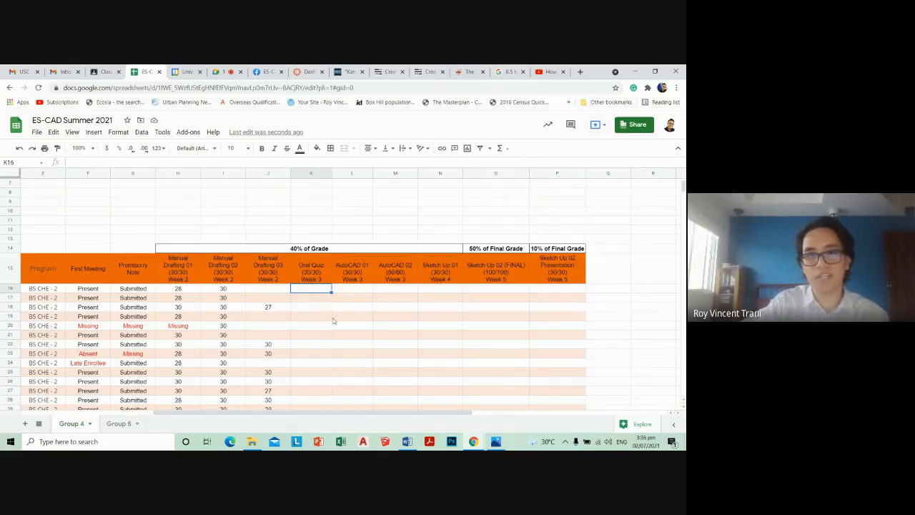
left_click(328, 317)
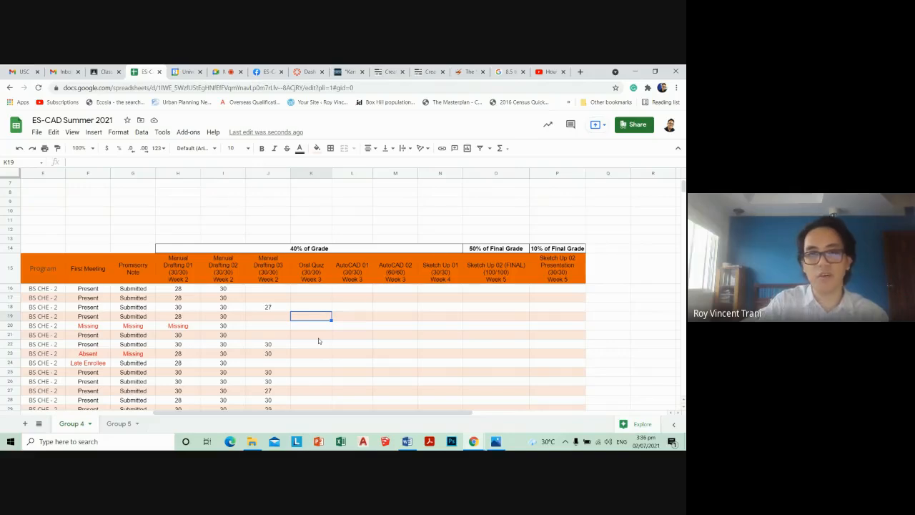
scroll(318, 342, "down", 3)
scroll(318, 342, "up", 2)
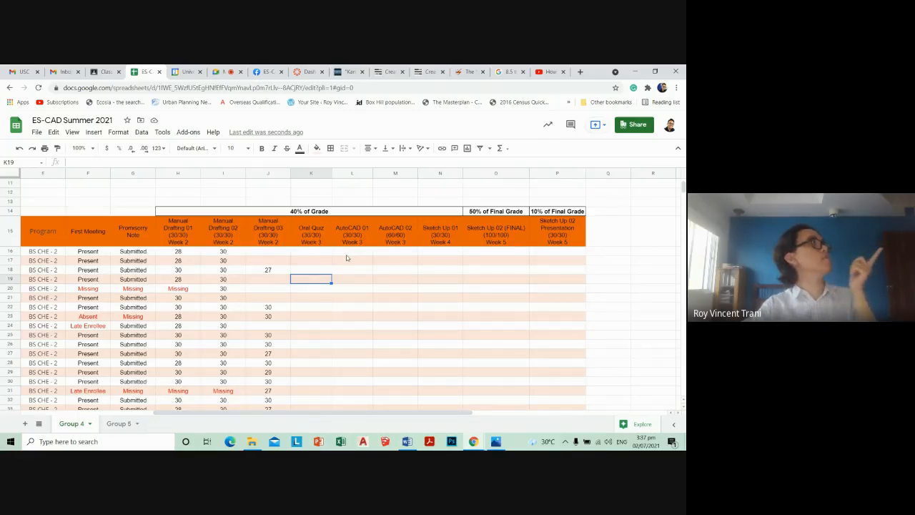
Step: Check the current date in the system calendar, then return to the Group 4 student rows
left_click(646, 442)
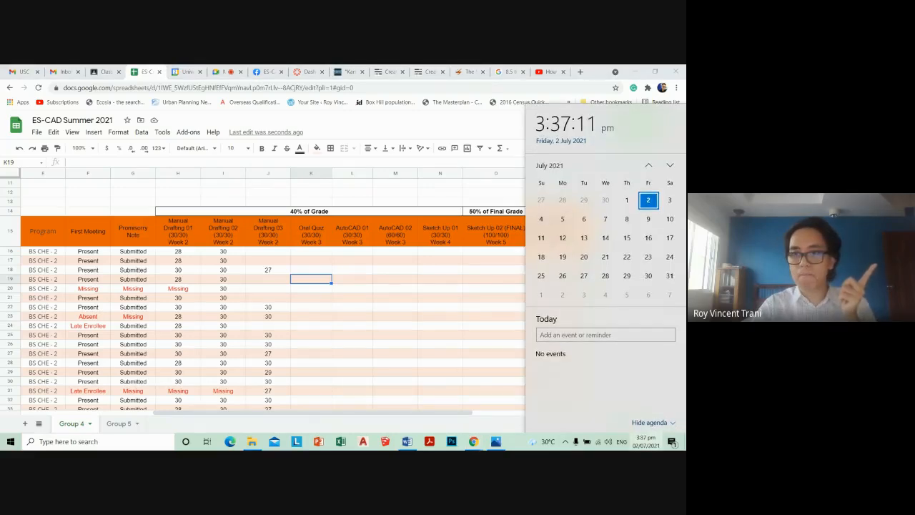
left_click(646, 441)
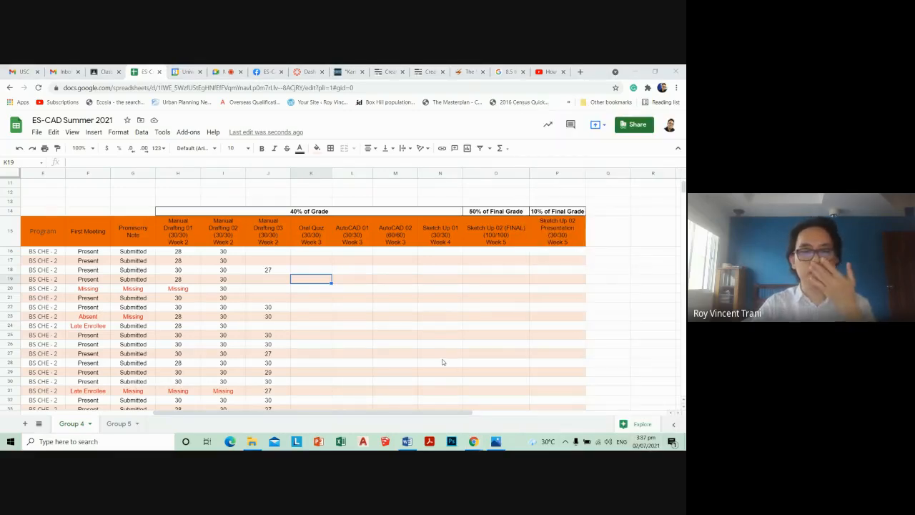
scroll(442, 360, "down", 2)
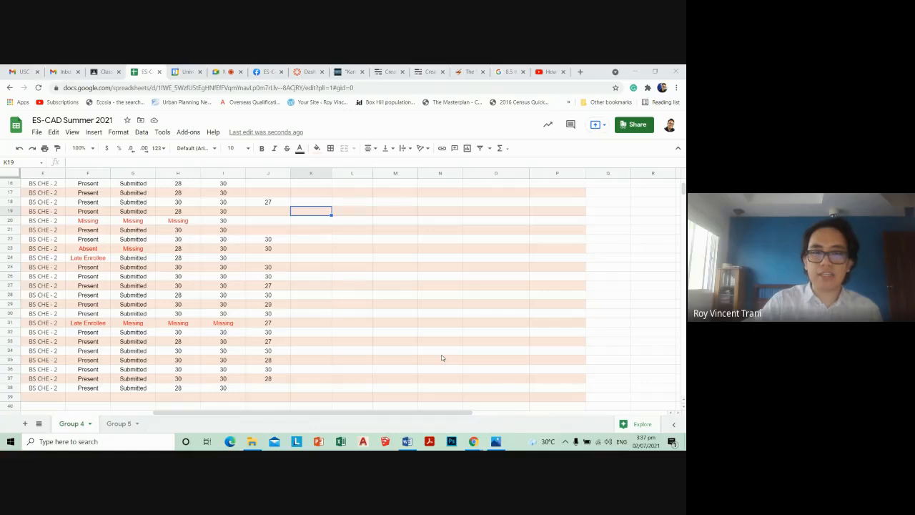
scroll(442, 358, "up", 2)
Step: Go over the Oral Quiz cells from row 16 down through the last Group 4 student rows
left_click(308, 251)
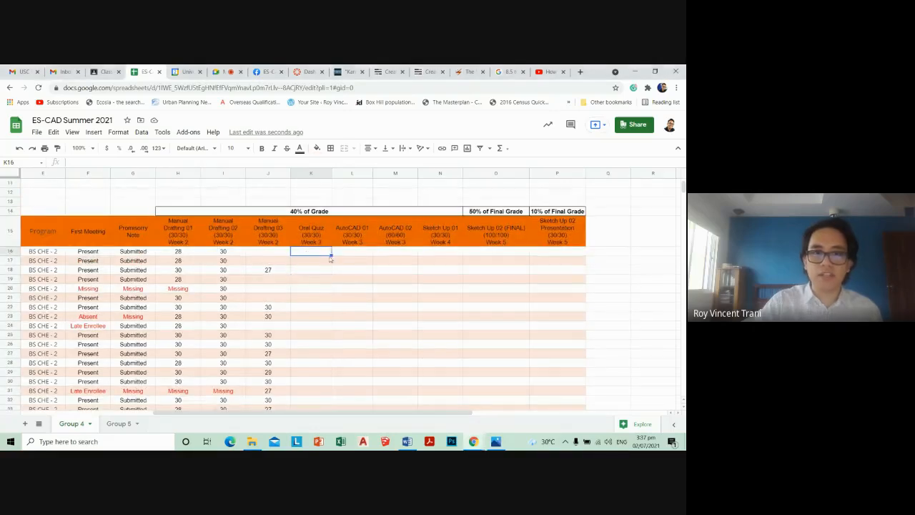
scroll(323, 290, "down", 8)
scroll(325, 300, "up", 7)
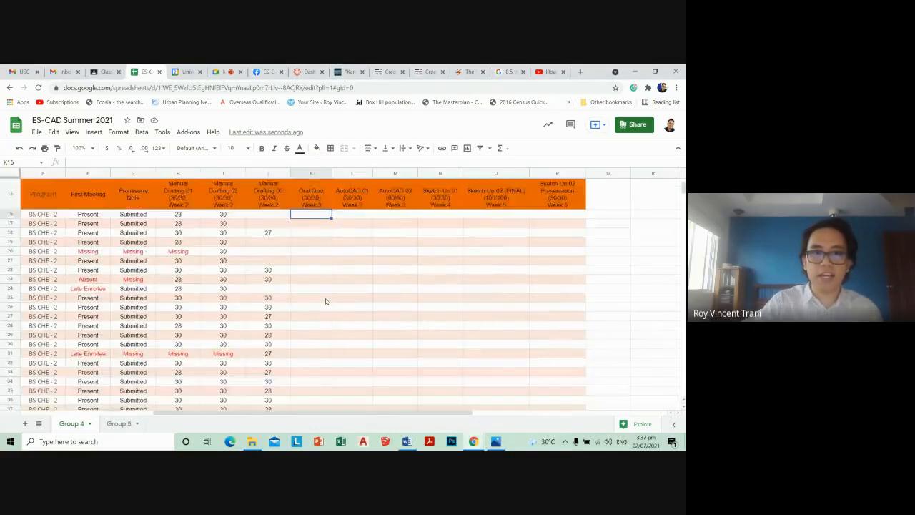
scroll(326, 300, "up", 1)
left_click(322, 288)
left_click(320, 259)
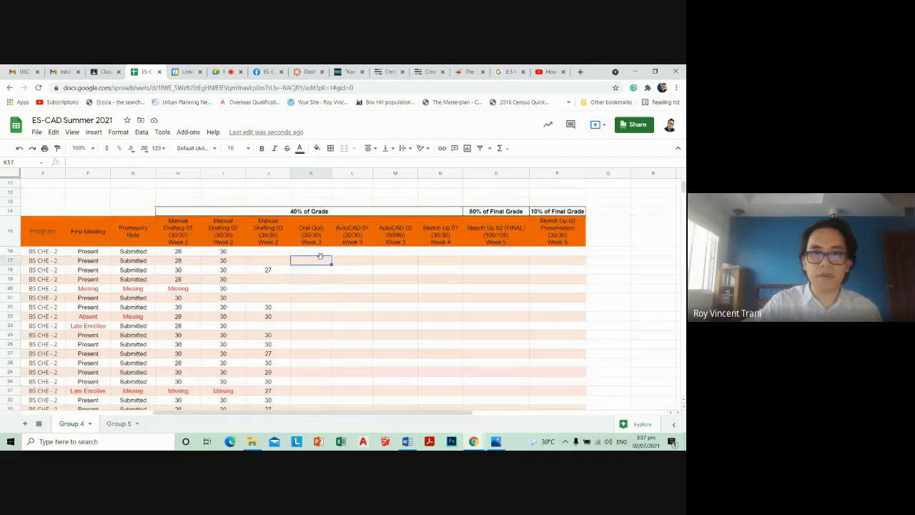
scroll(313, 307, "down", 3)
scroll(312, 307, "up", 2)
left_click(315, 272)
scroll(314, 279, "up", 2)
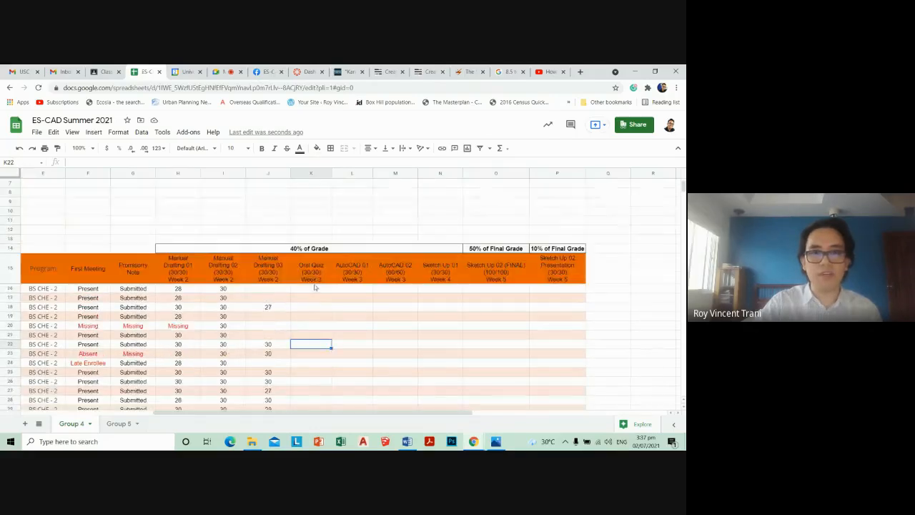
left_click_drag(315, 288, 323, 355)
scroll(319, 355, "down", 4)
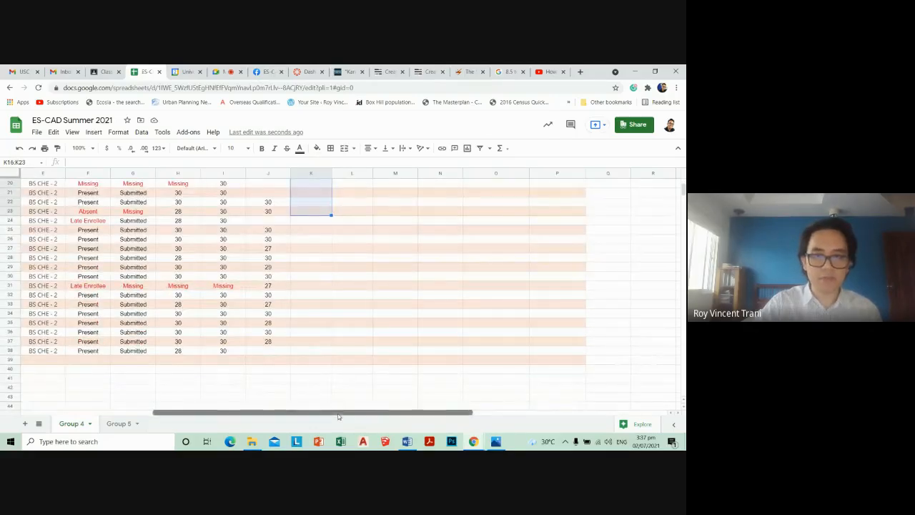
left_click_drag(339, 414, 359, 412)
scroll(398, 370, "up", 2)
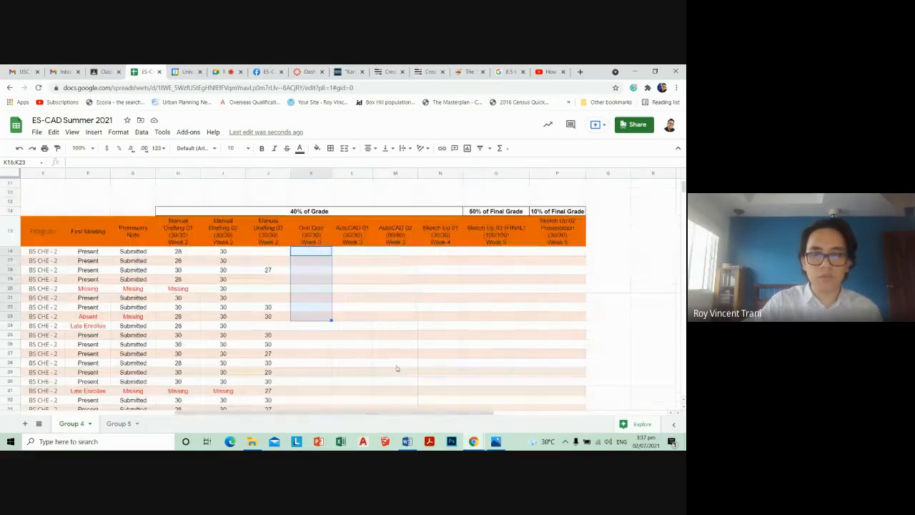
Step: Review the grade headers in row 15 from Manual Drafting 01 through Sketch Up 02 (FINAL)
left_click(180, 236)
left_click(267, 235)
left_click(312, 235)
left_click(352, 234)
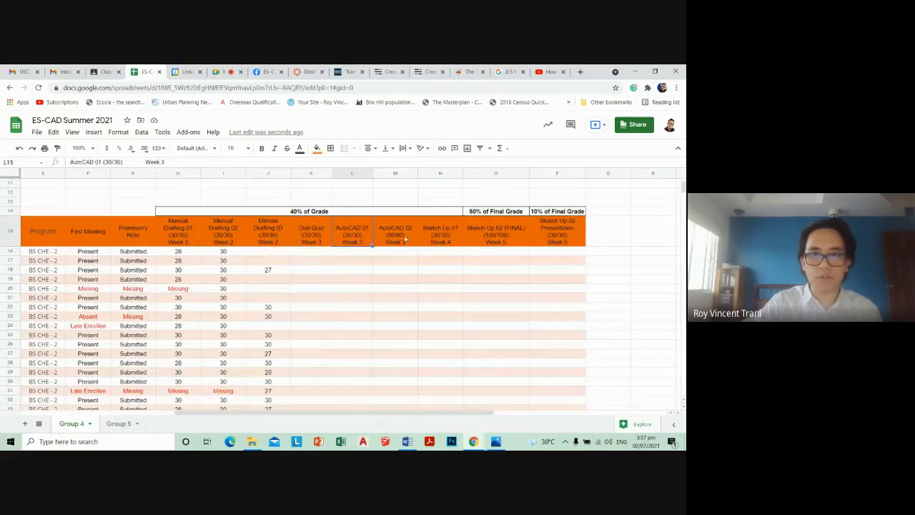
left_click(396, 234)
left_click(440, 236)
left_click(500, 240)
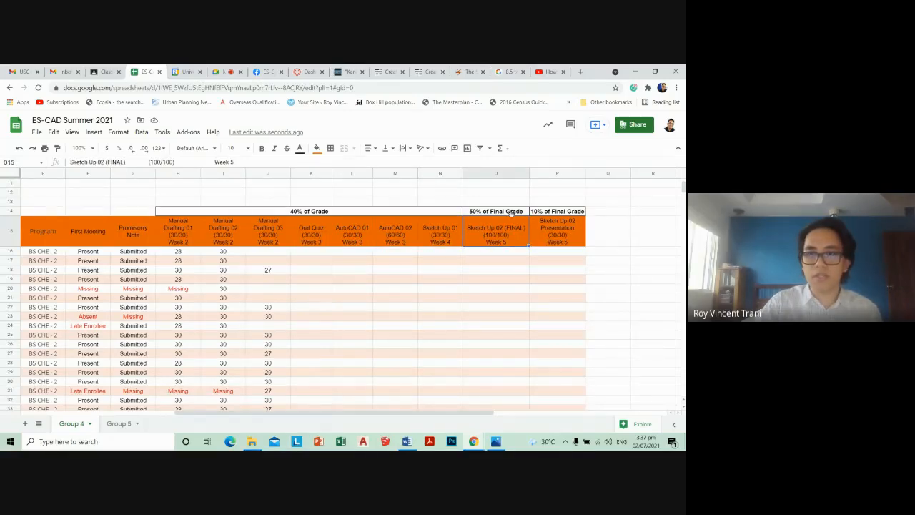
left_click(503, 291)
left_click_drag(351, 238, 493, 237)
left_click(495, 259)
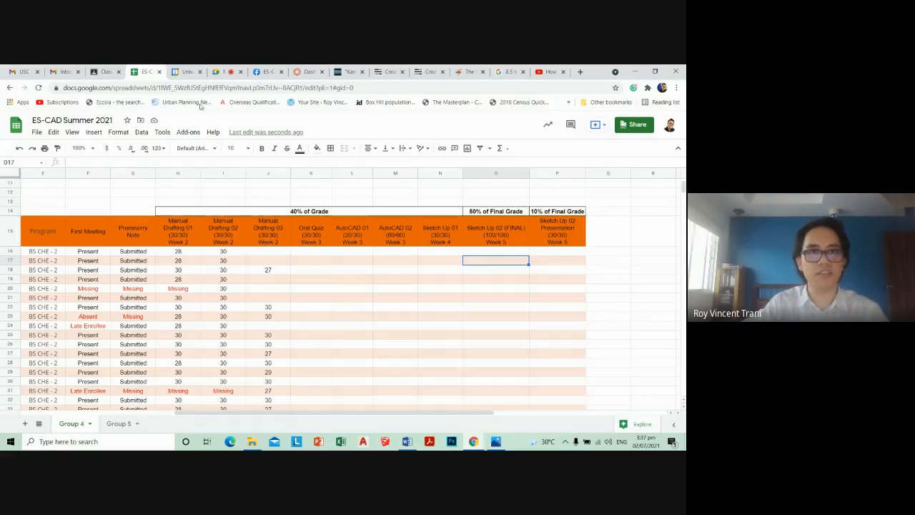
Step: Switch to the ES-CAD Group 4 (MWF) call in Google Meet and open its recording controls
left_click(220, 71)
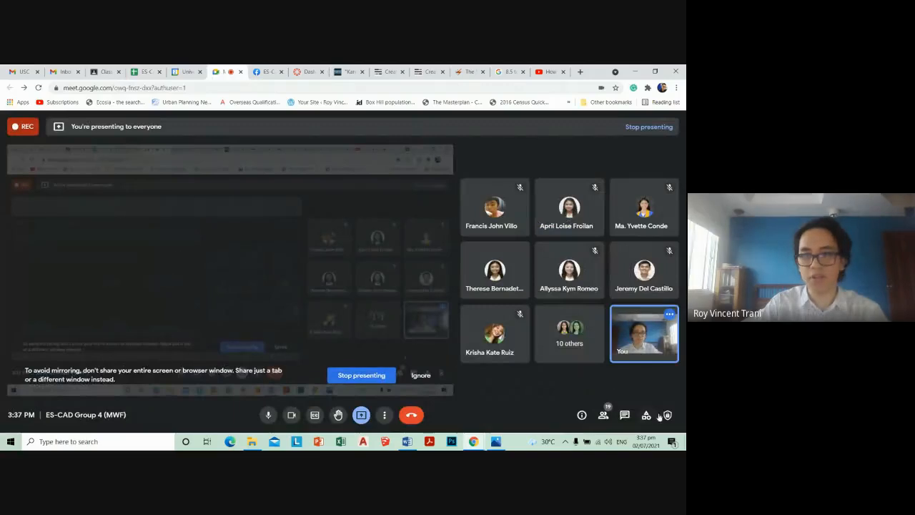
left_click(385, 414)
left_click(429, 212)
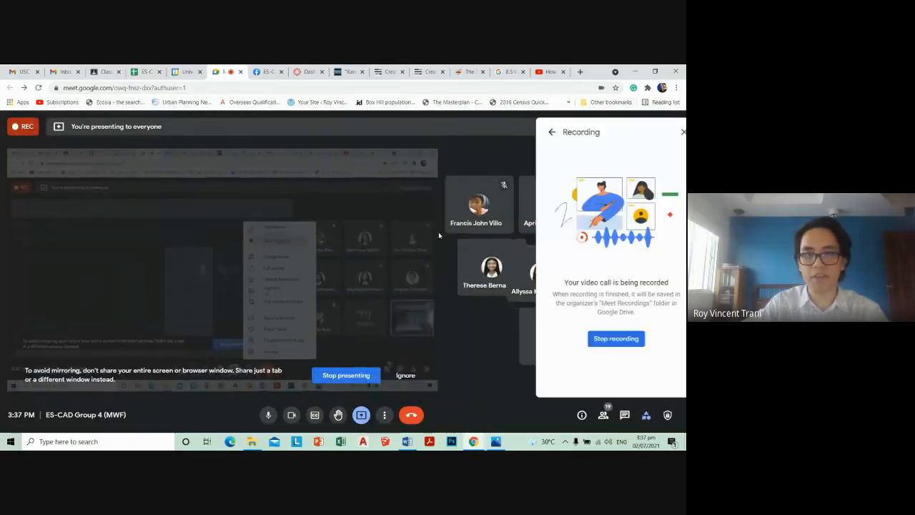